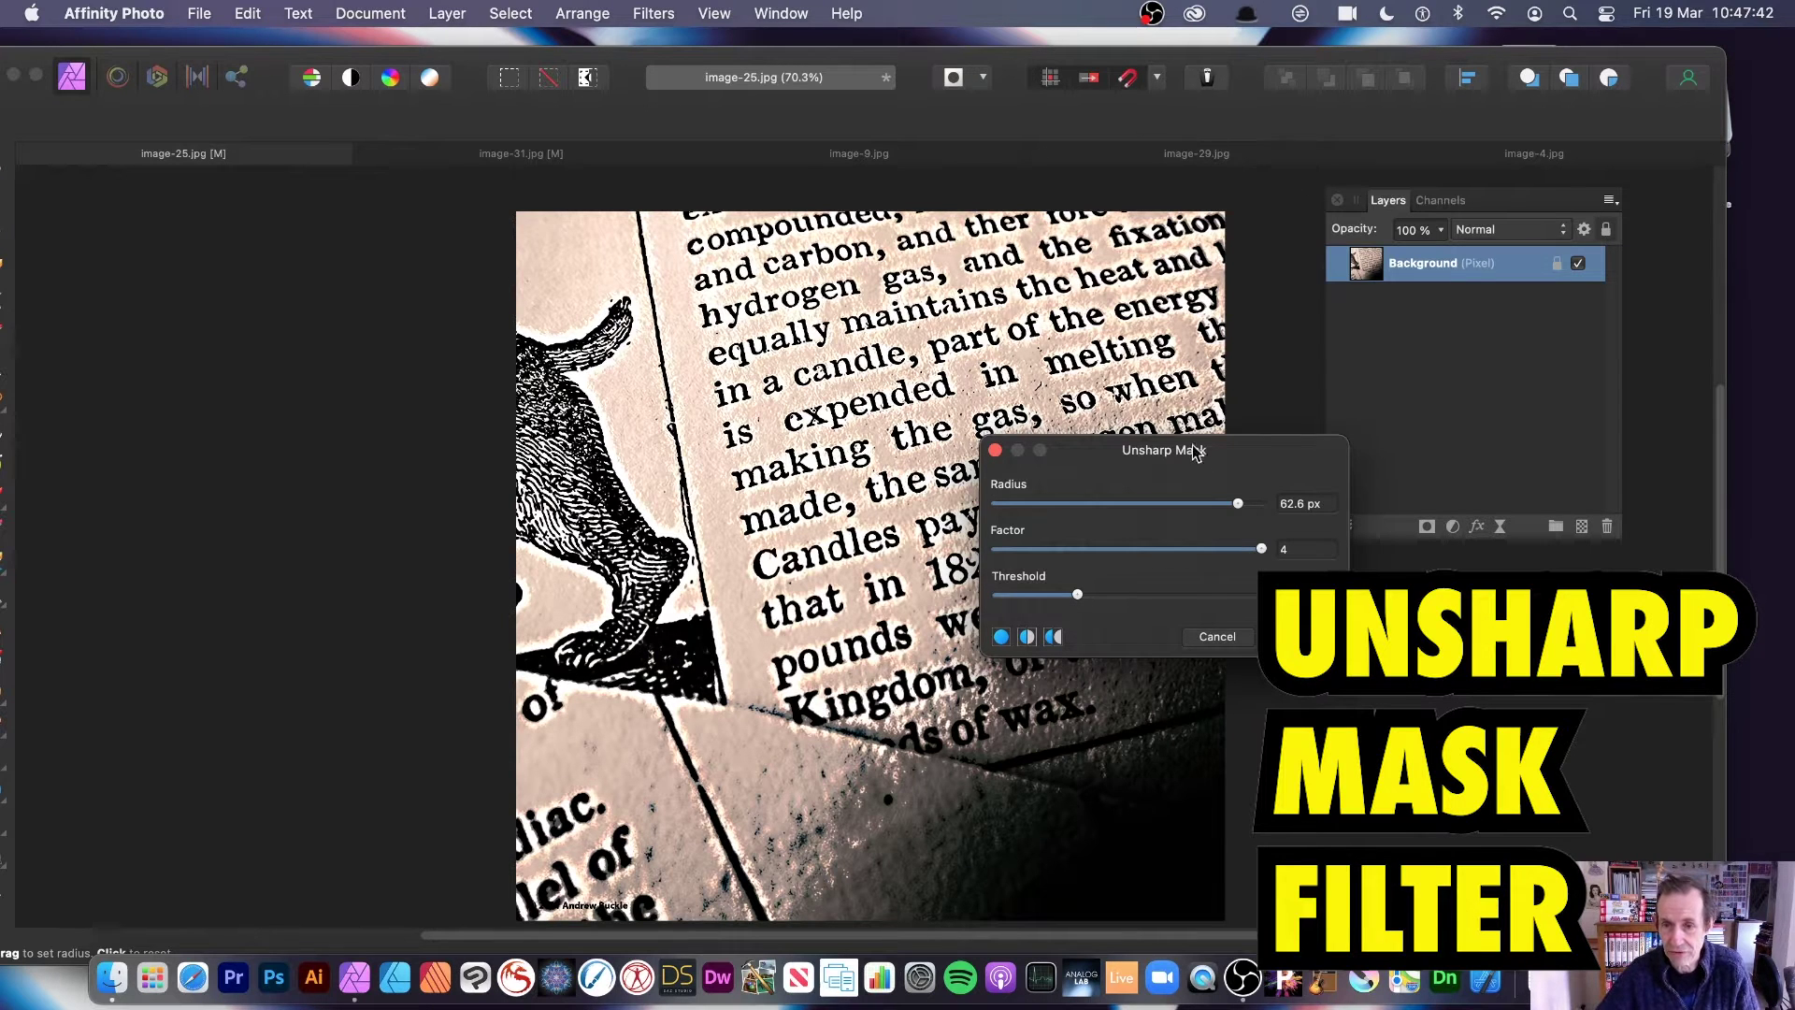
# Step: Preview Unsharp Mask on image-25.jpg across Threshold and Radius values, settling near 83.7 px, Factor 4, 42%
pyautogui.moveTo(1197, 450); pyautogui.dragTo(1201, 386)
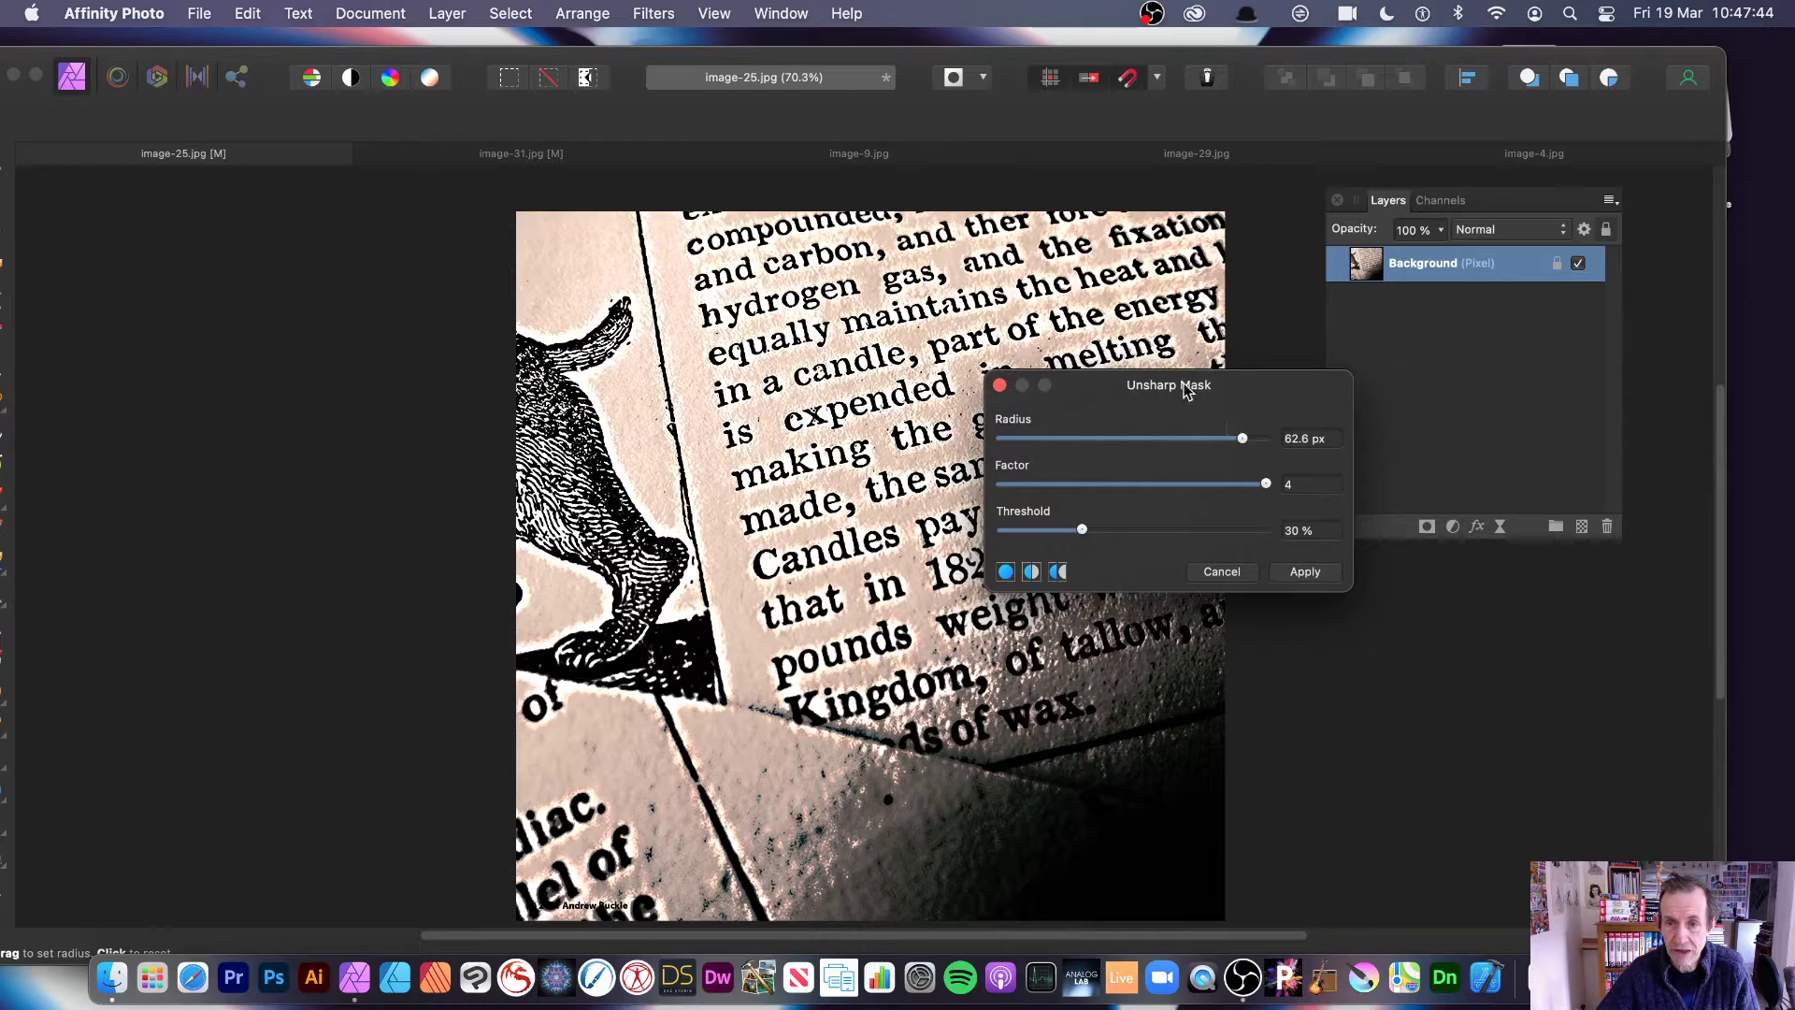
pyautogui.moveTo(1083, 541); pyautogui.dragTo(1286, 532)
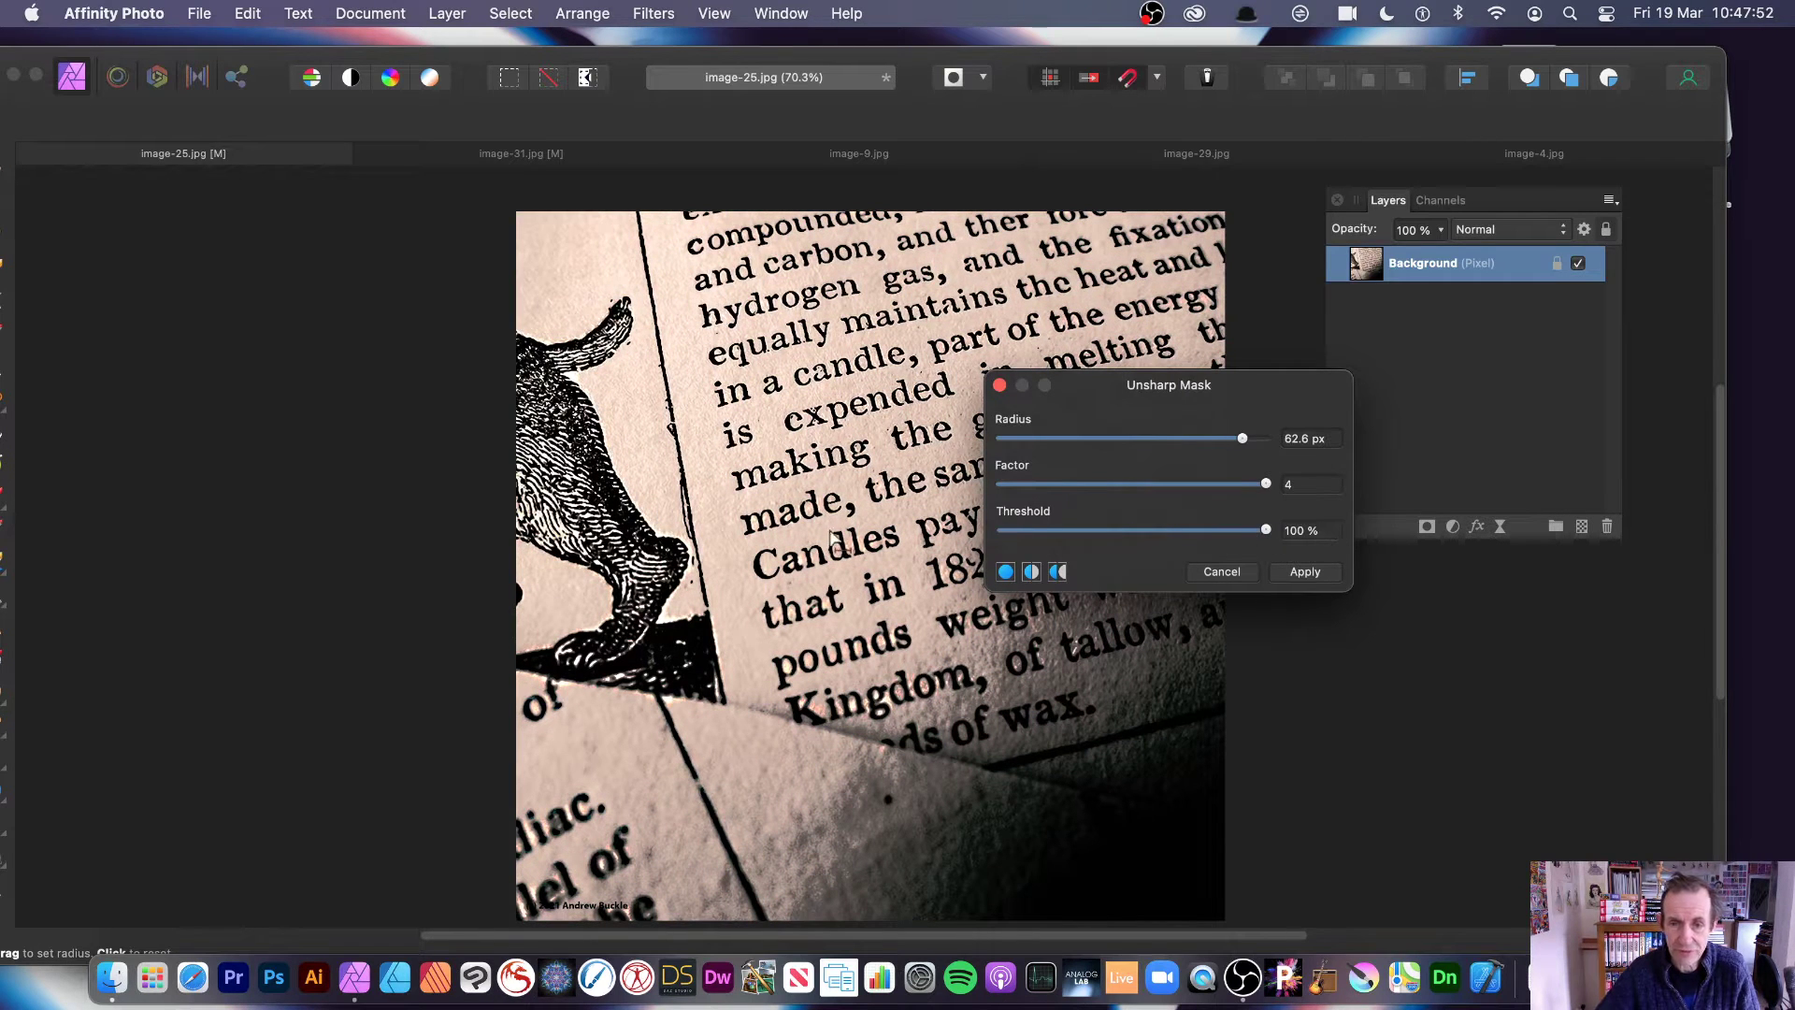
pyautogui.moveTo(1266, 529); pyautogui.dragTo(1114, 533)
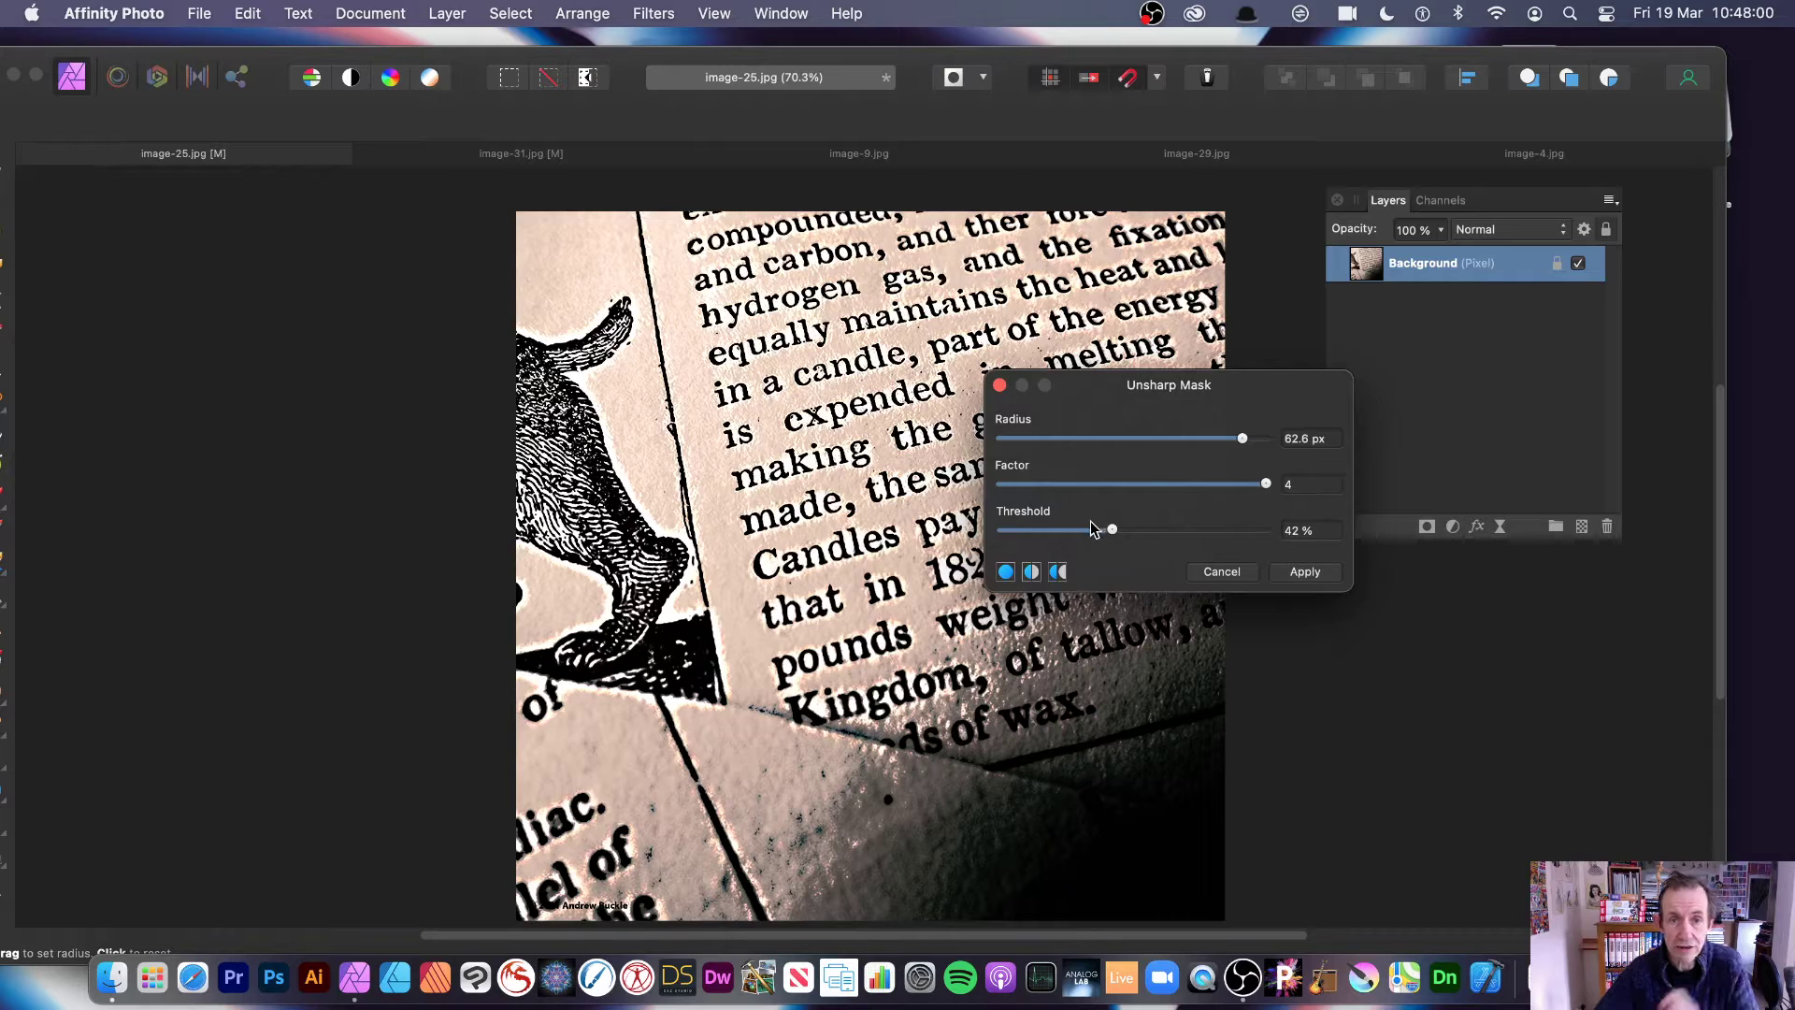
pyautogui.moveTo(1183, 444)
pyautogui.mouseDown()
pyautogui.moveTo(1019, 449)
pyautogui.moveTo(1174, 445)
pyautogui.mouseUp()
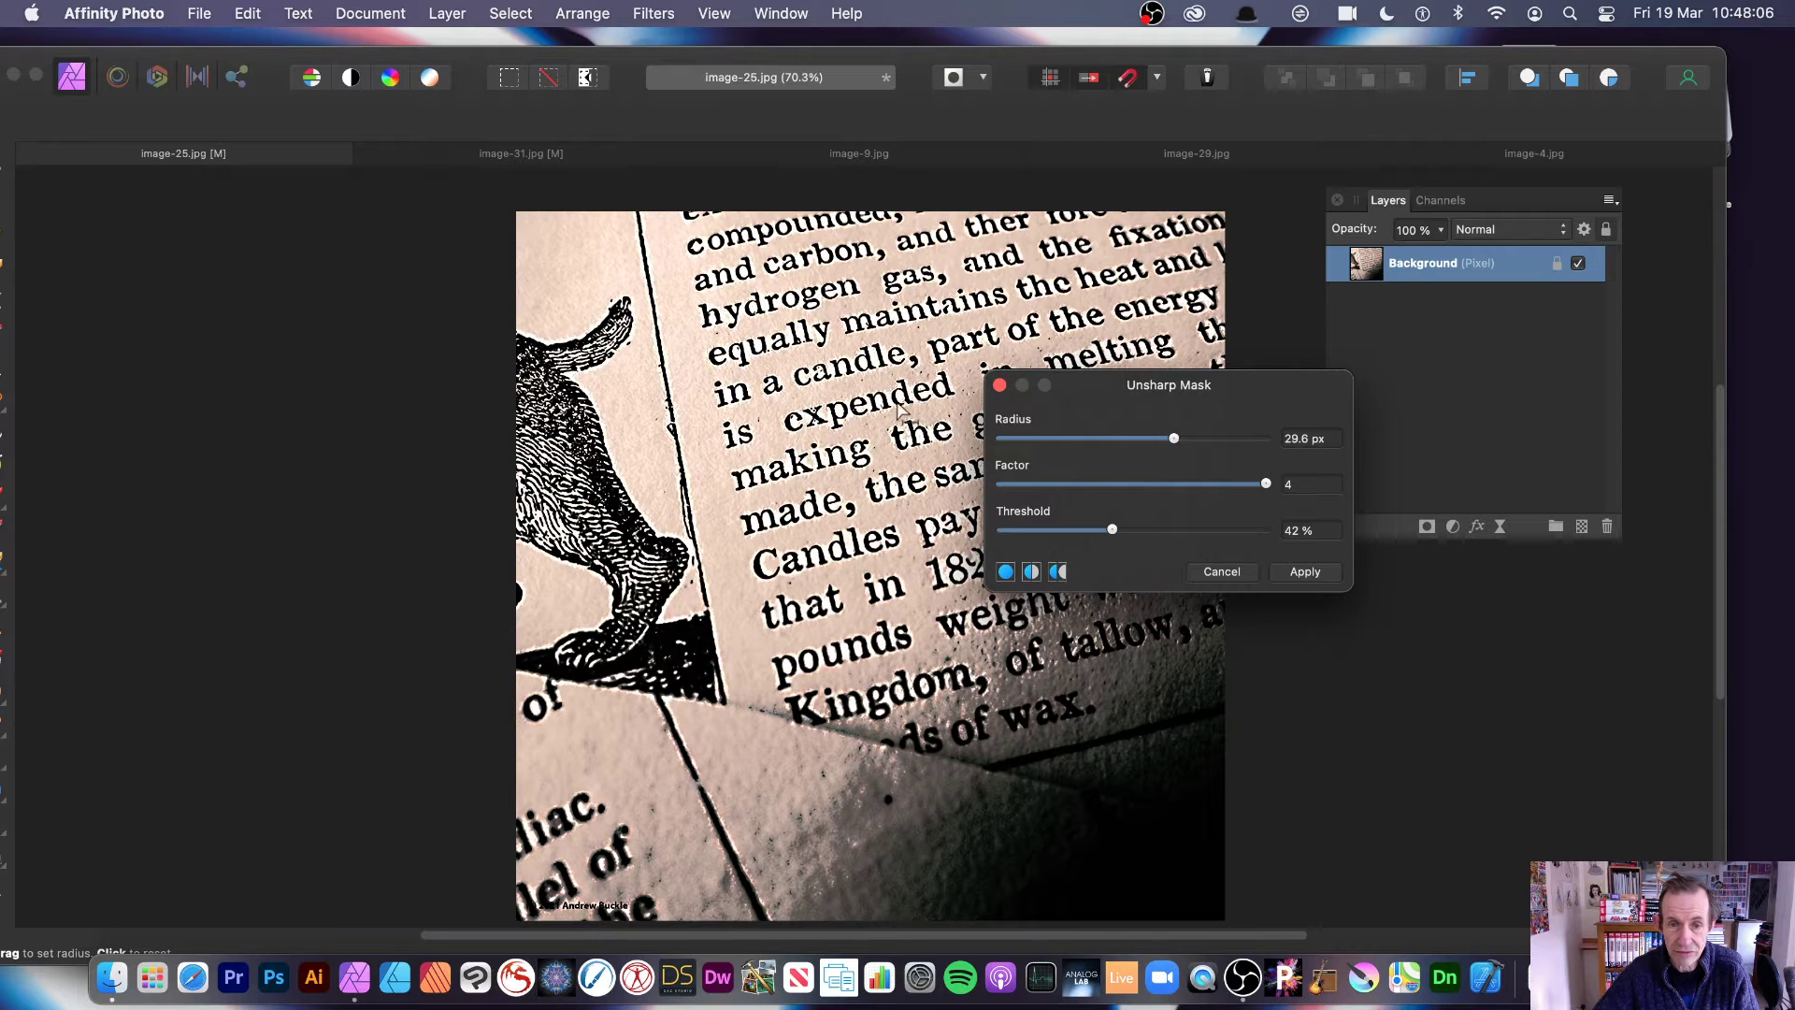
pyautogui.moveTo(1174, 438); pyautogui.dragTo(1344, 497)
pyautogui.moveTo(872, 476); pyautogui.dragTo(1433, 484)
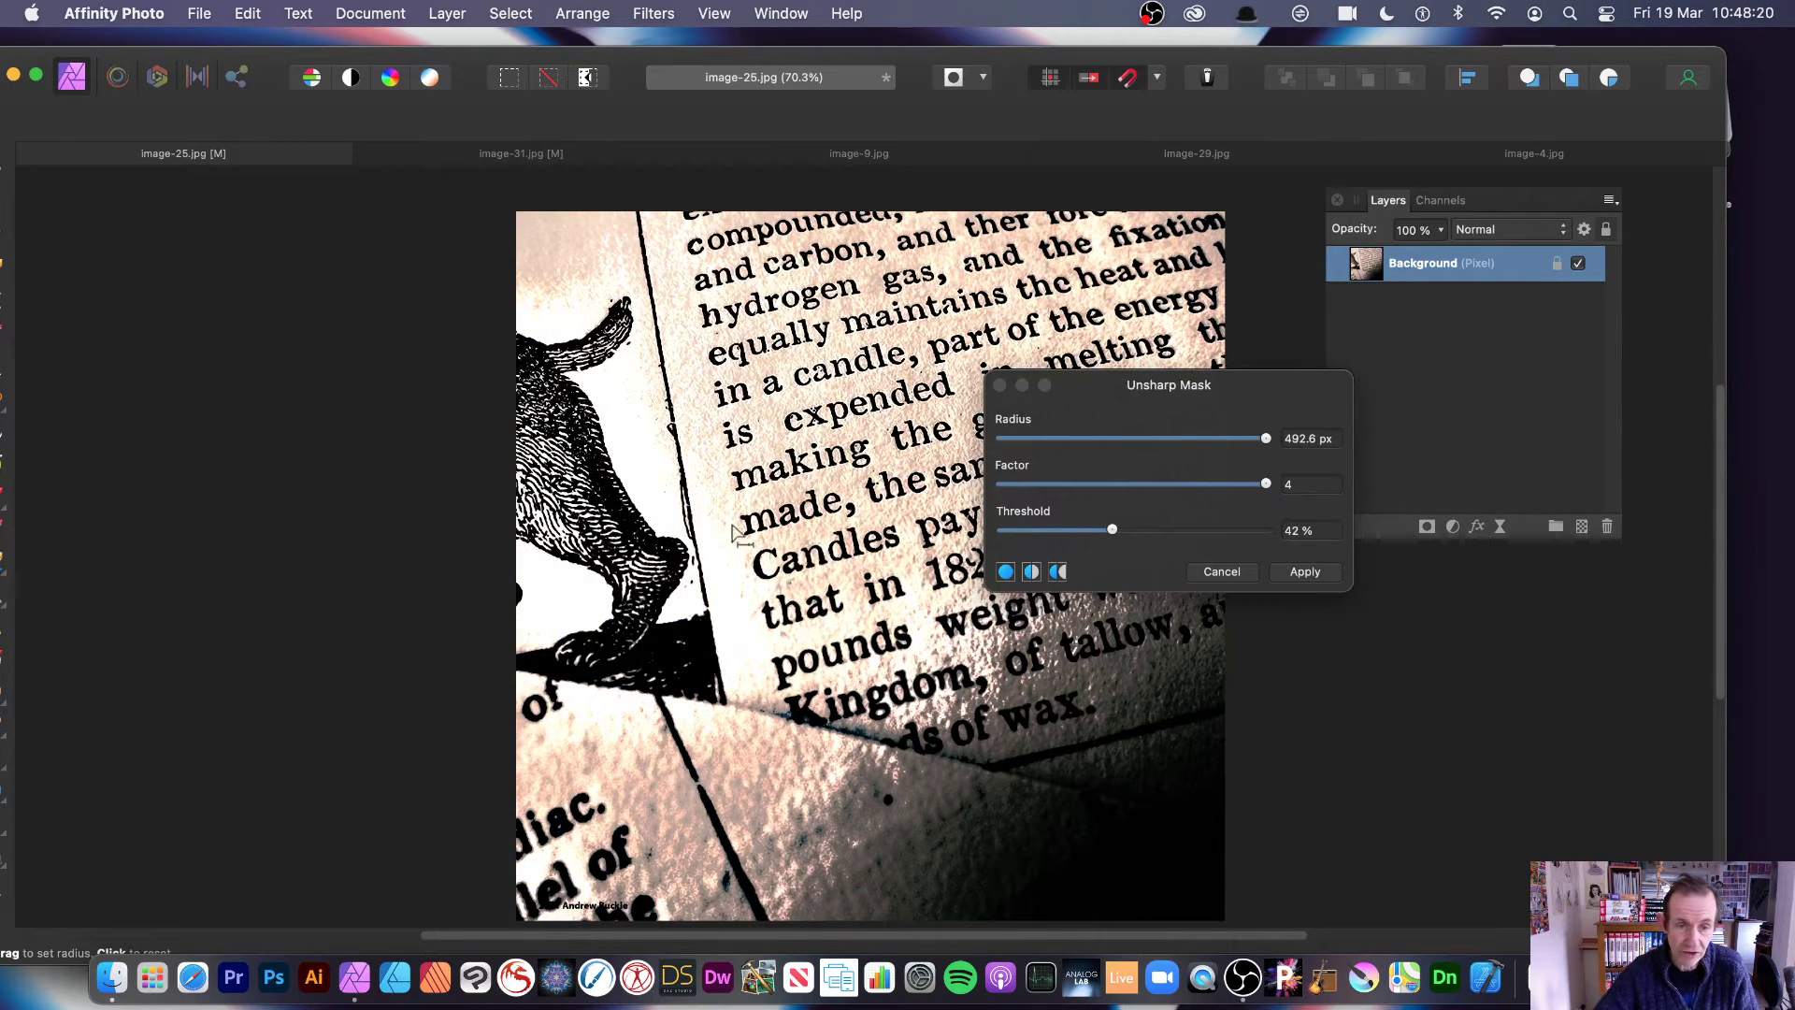
pyautogui.moveTo(755, 484); pyautogui.dragTo(815, 514)
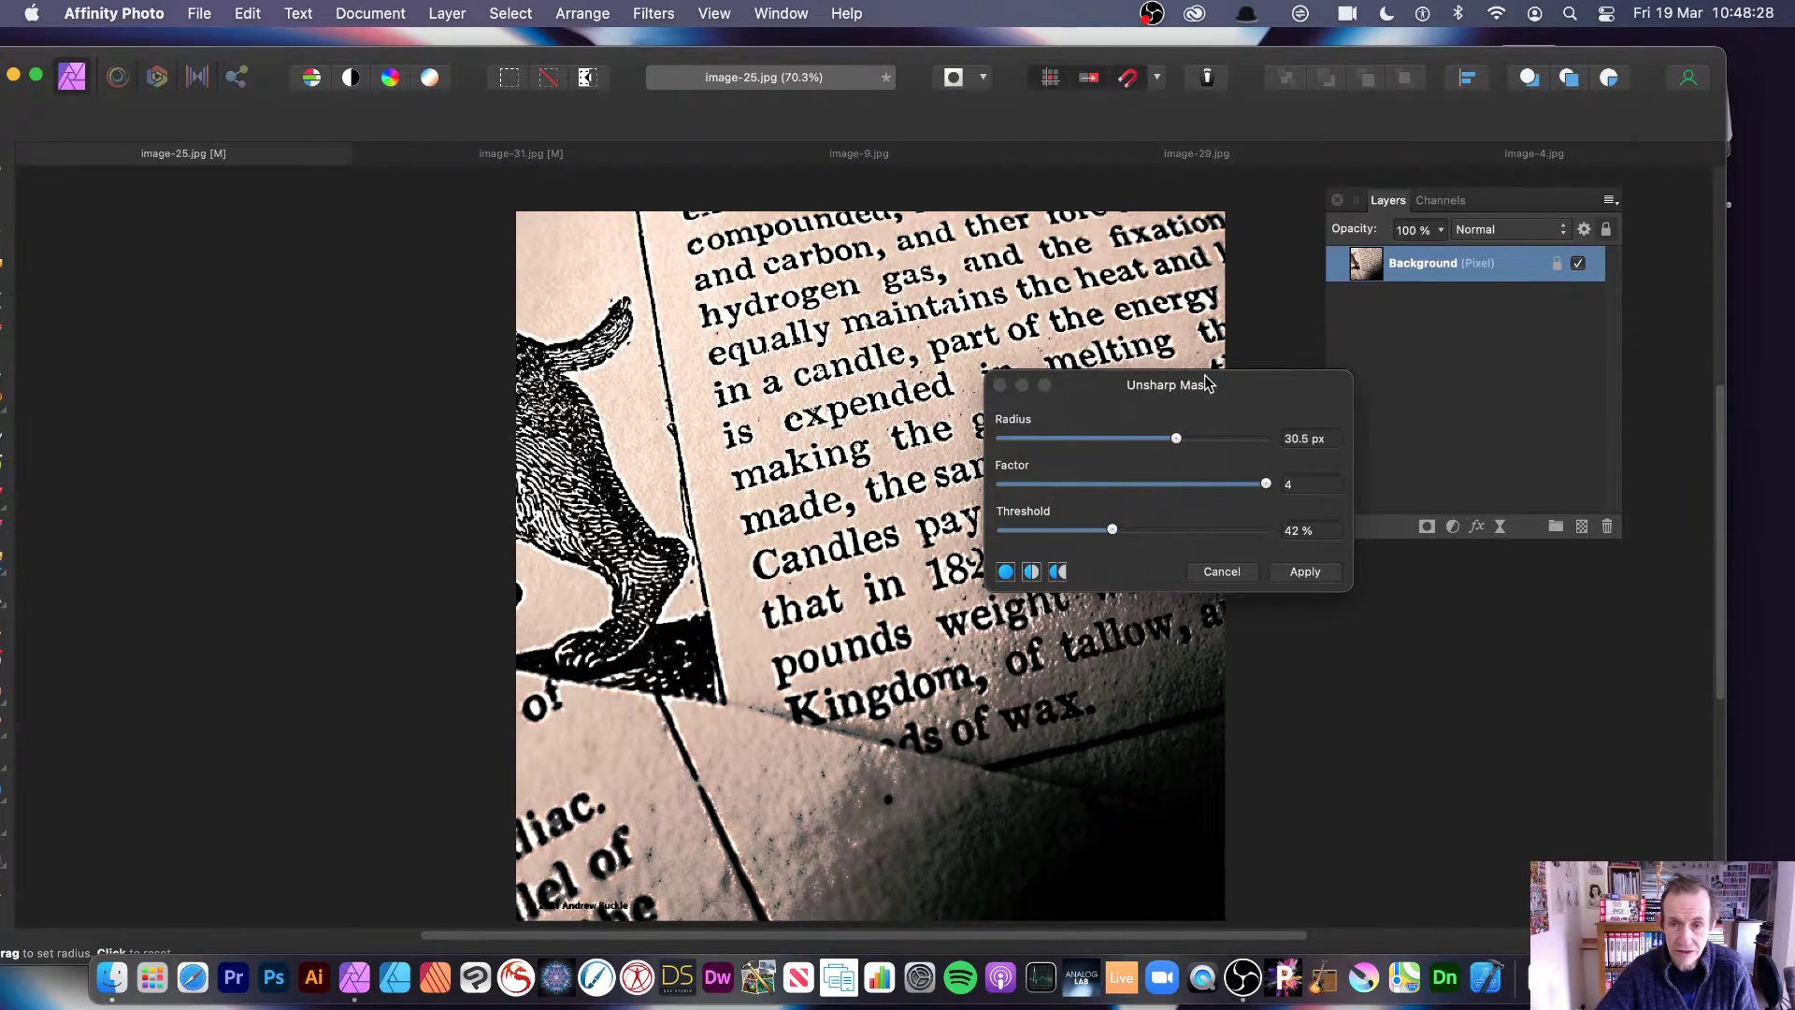
pyautogui.moveTo(1182, 435); pyautogui.dragTo(1255, 439)
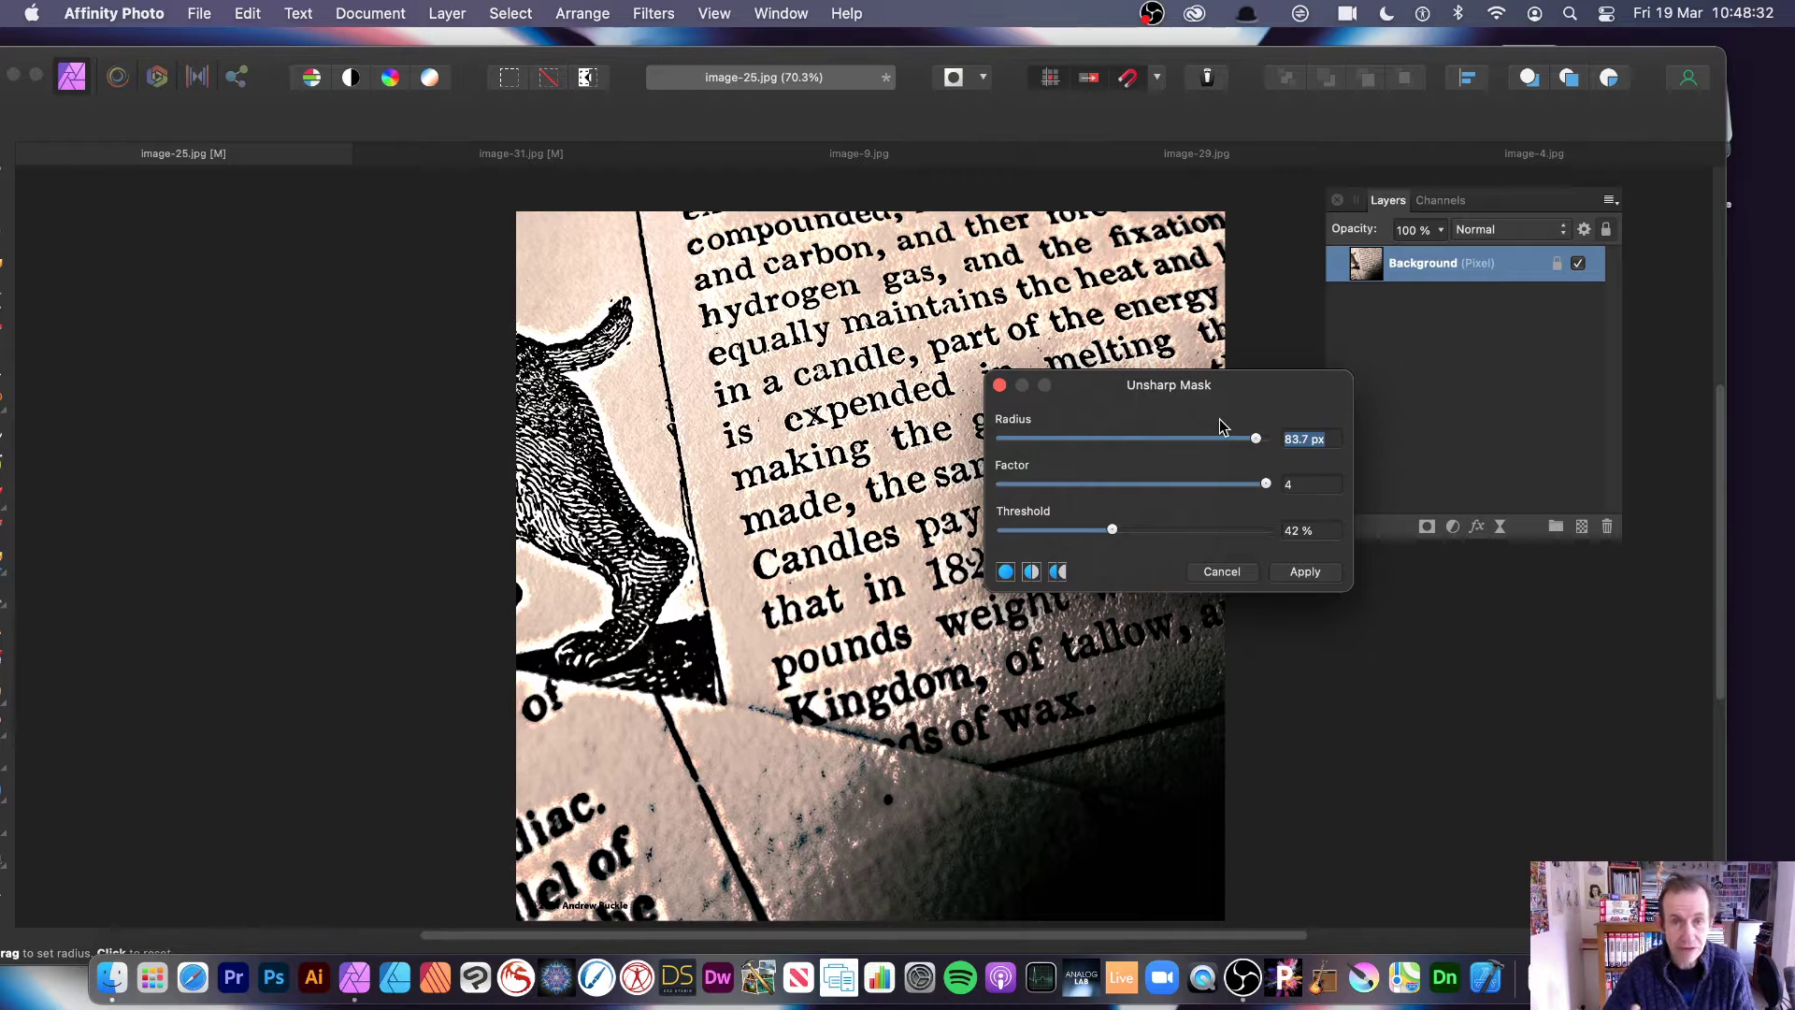
# Step: Discard the previewed sharpening and start Unsharp Mask afresh on image-25.jpg
pyautogui.click(1223, 572)
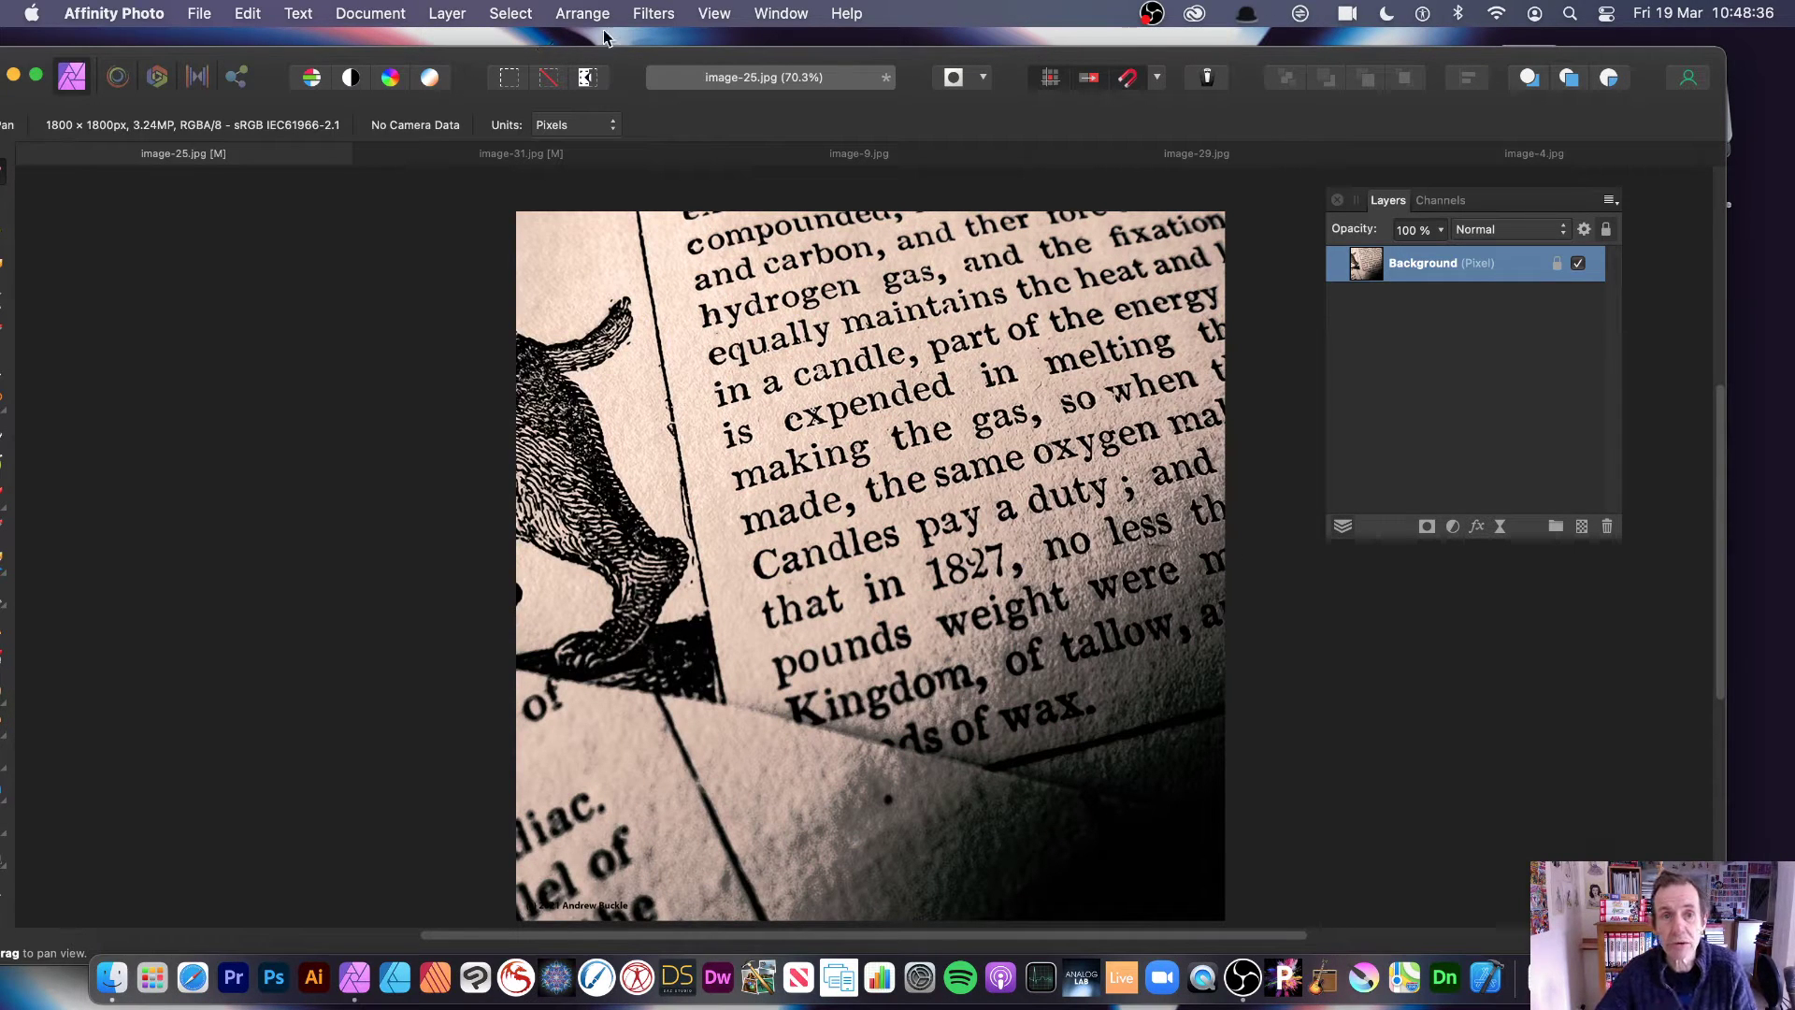
pyautogui.click(650, 15)
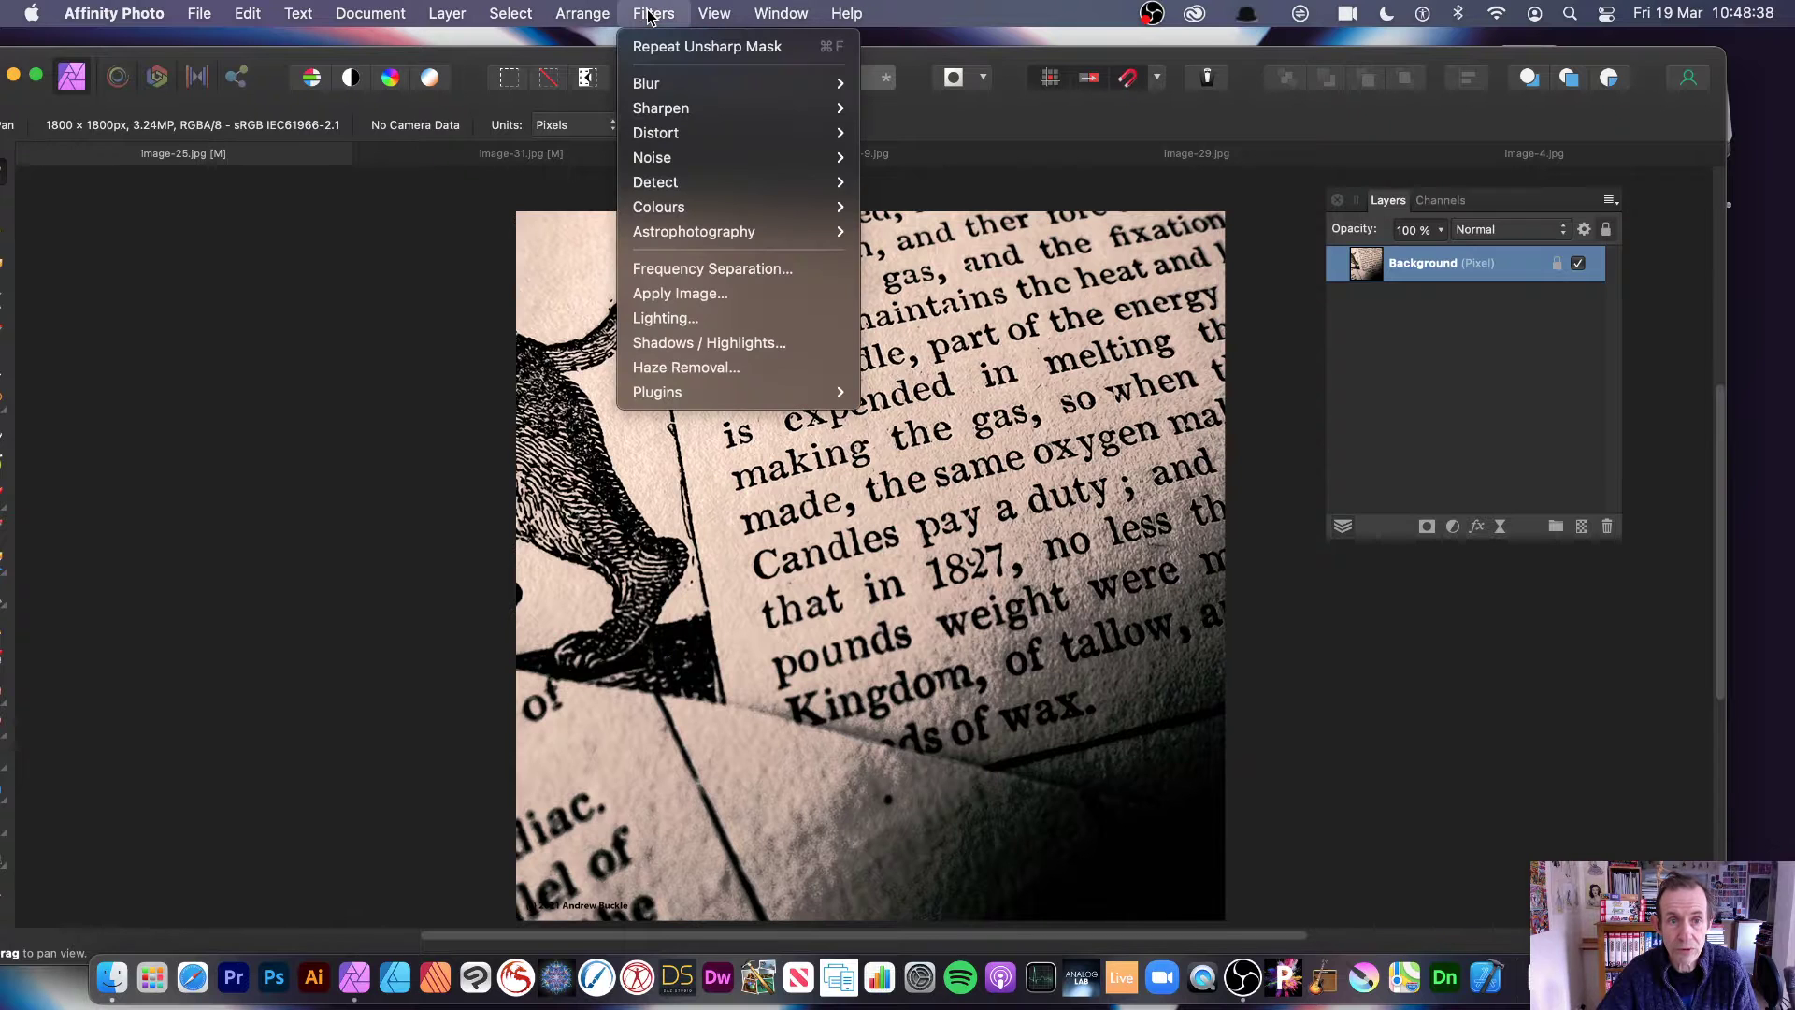
pyautogui.moveTo(661, 108)
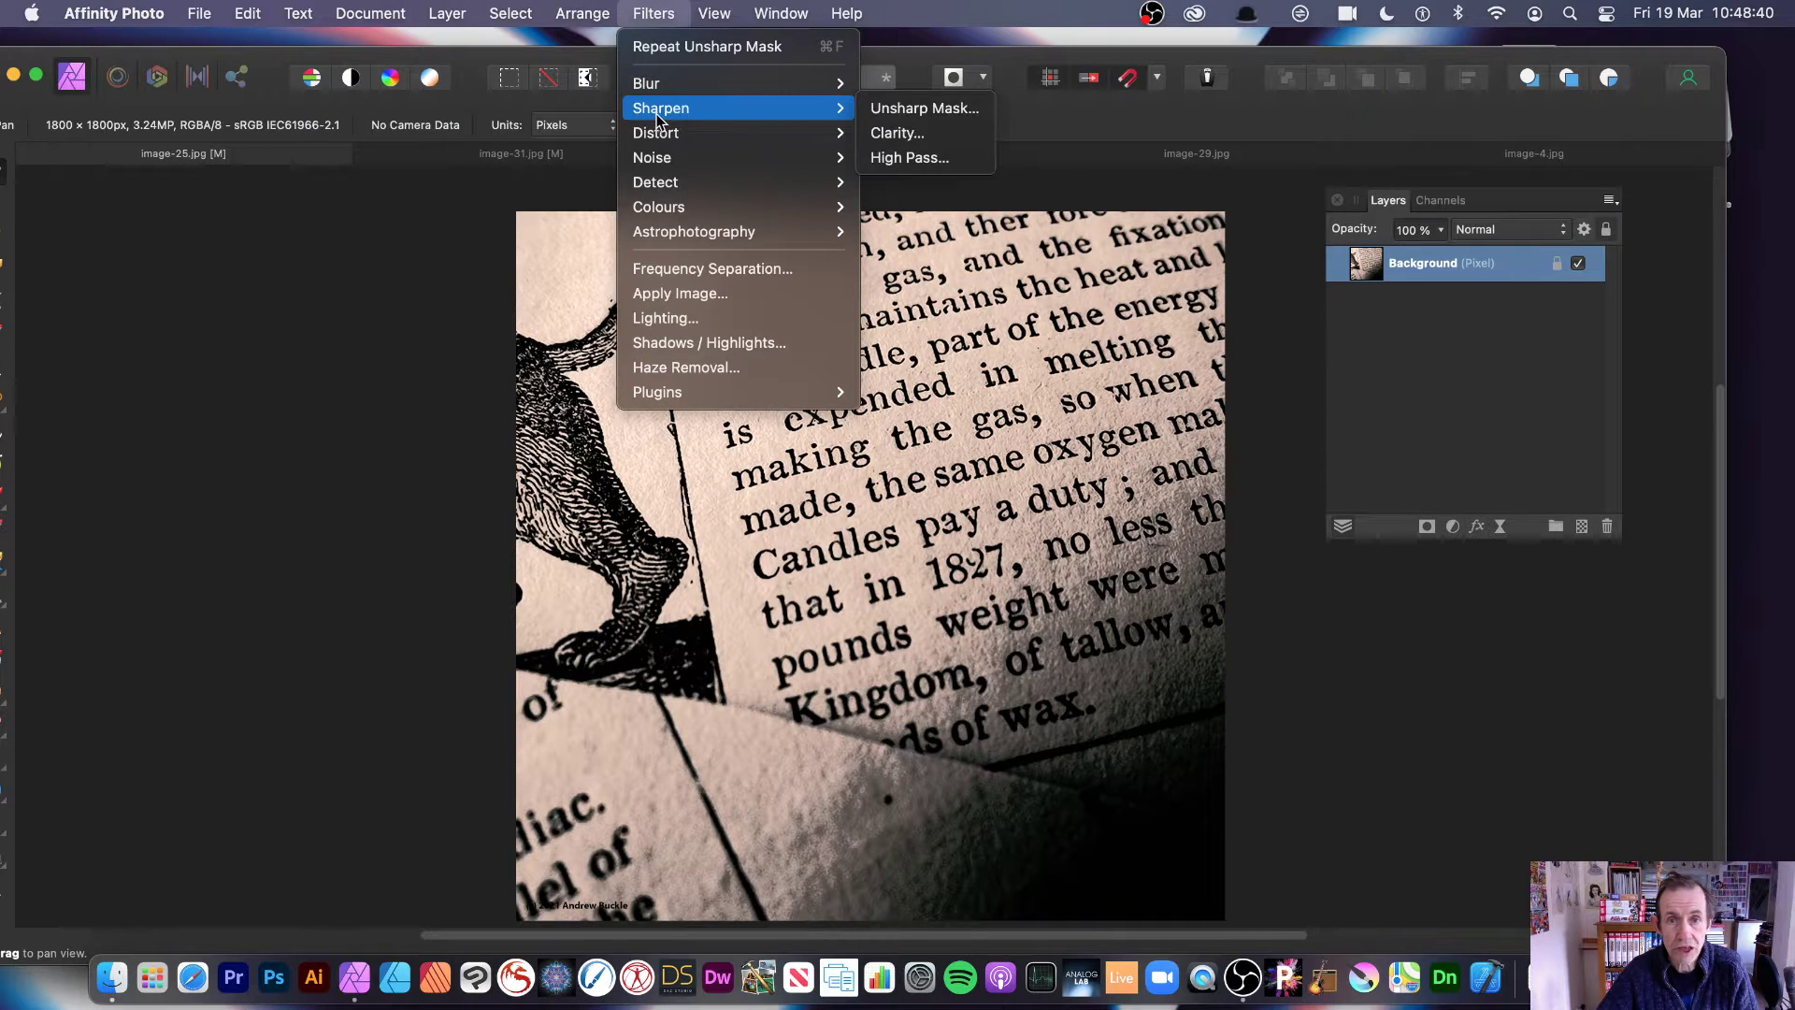
pyautogui.click(911, 109)
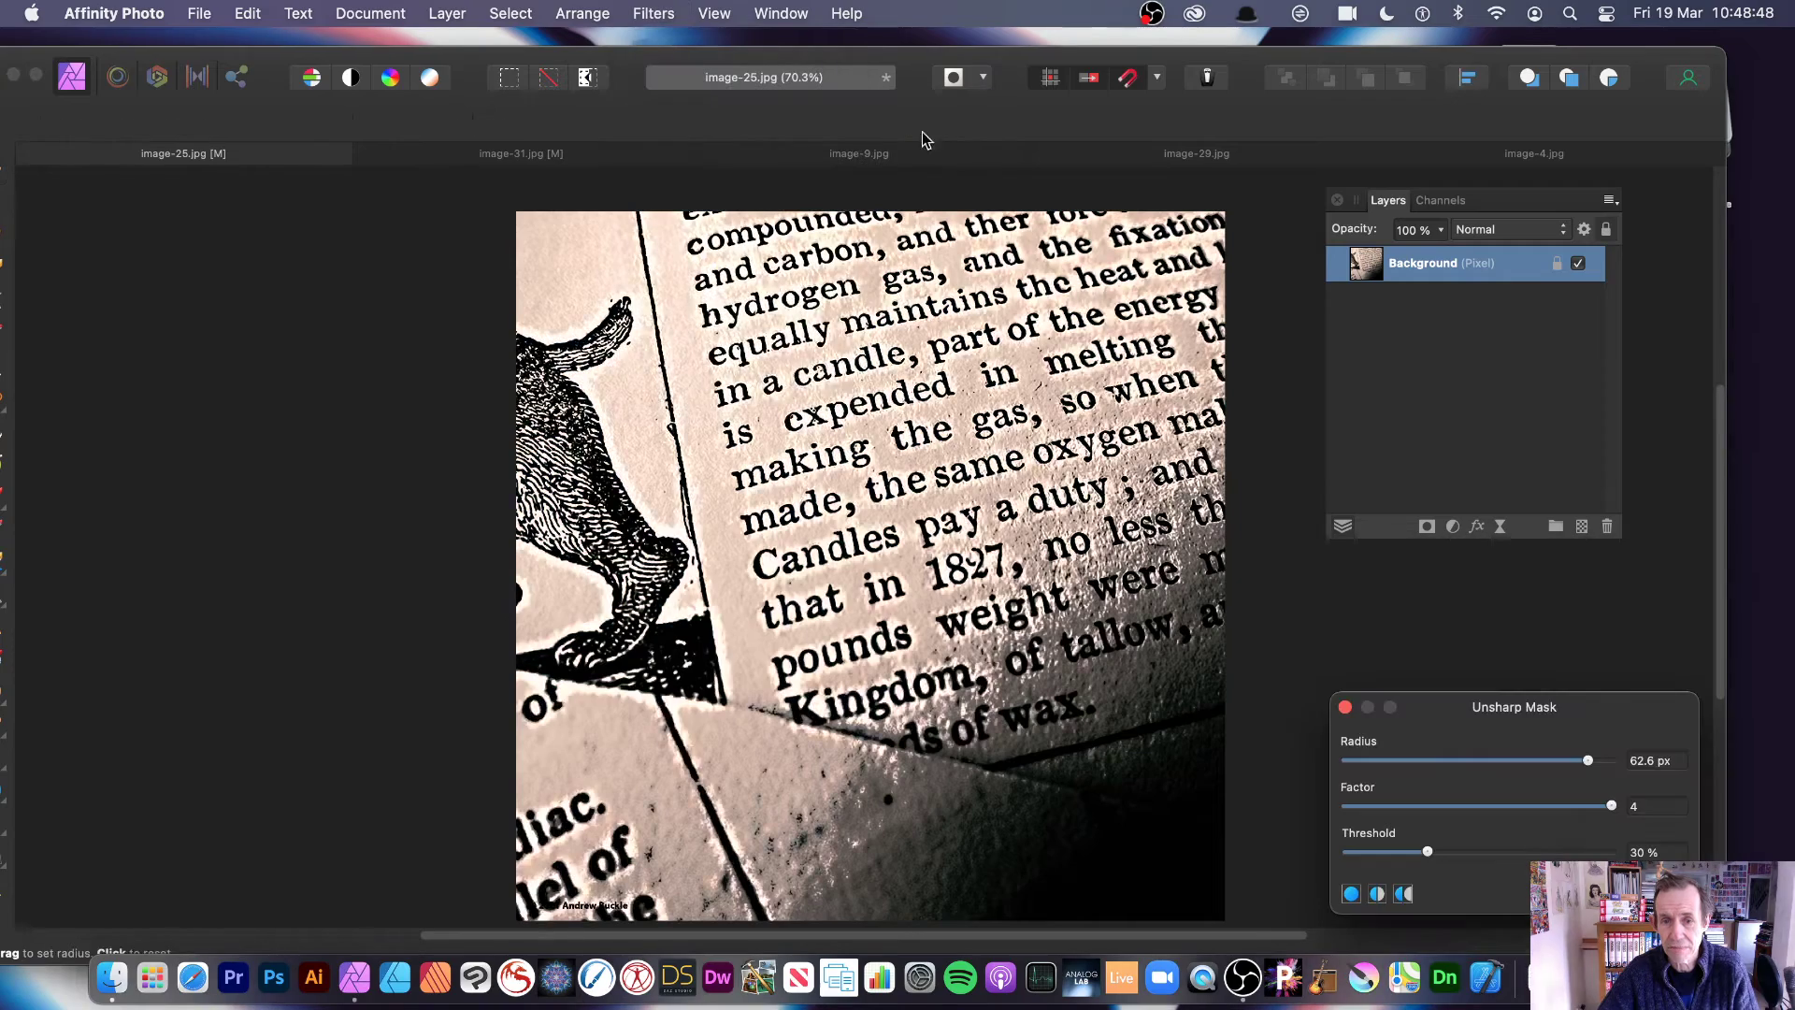
pyautogui.moveTo(1534, 702); pyautogui.dragTo(749, 508)
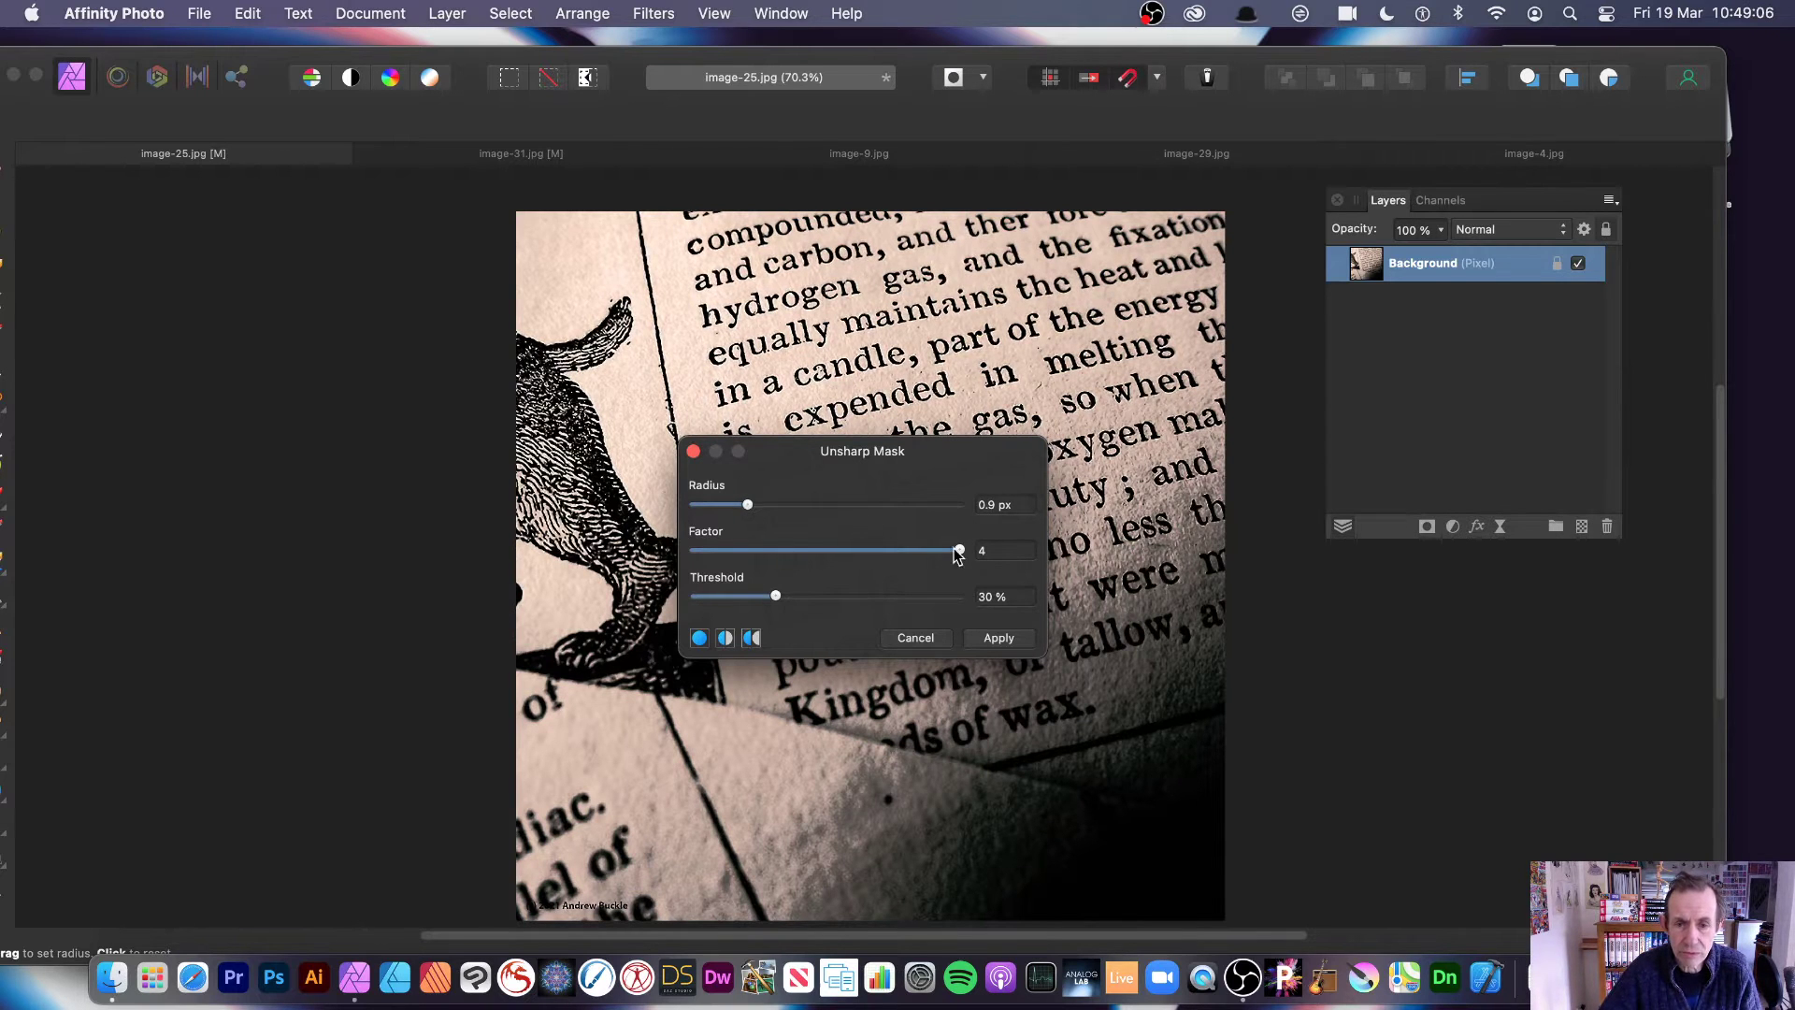
# Step: Apply Unsharp Mask with Radius 0.9 px, Factor 3.056 and Threshold 29%
pyautogui.moveTo(955, 552); pyautogui.dragTo(892, 558)
pyautogui.moveTo(776, 596)
pyautogui.mouseDown()
pyautogui.moveTo(879, 601)
pyautogui.moveTo(774, 596)
pyautogui.mouseUp()
pyautogui.moveTo(809, 456); pyautogui.dragTo(916, 409)
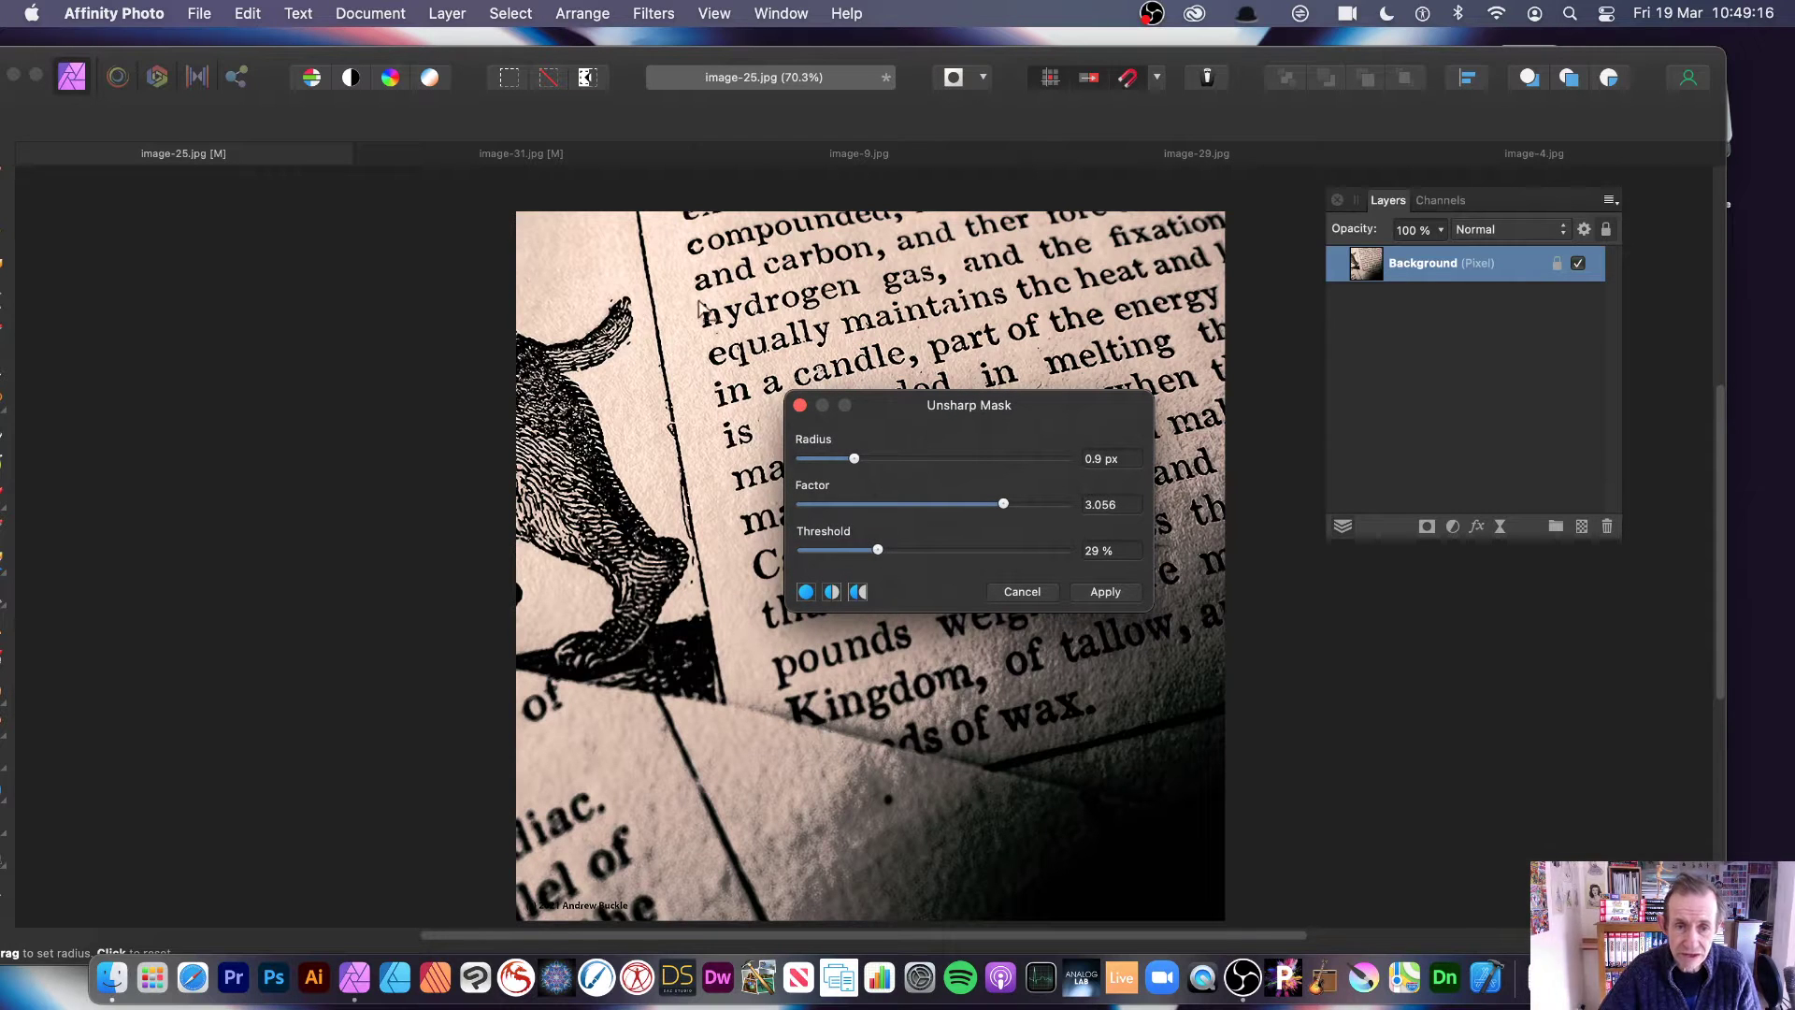
pyautogui.click(1108, 589)
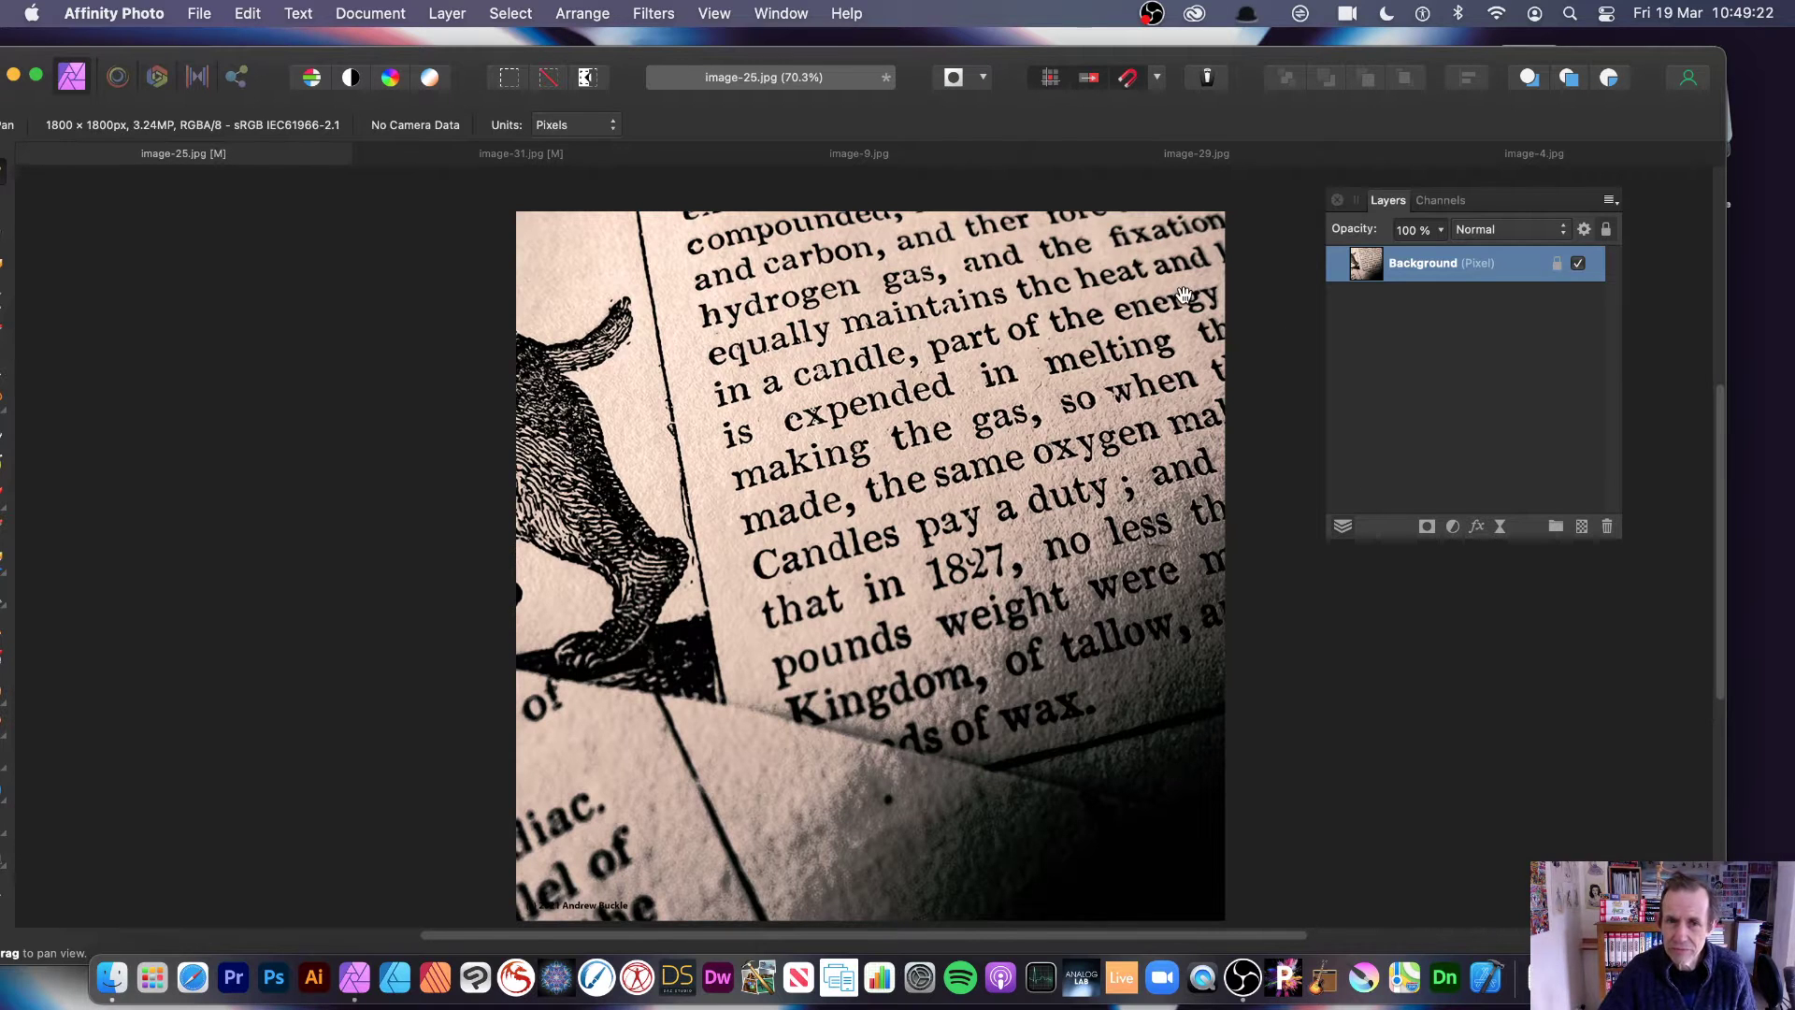
# Step: Switch to image-9.jpg and bring up Unsharp Mask over the canvas
pyautogui.click(829, 159)
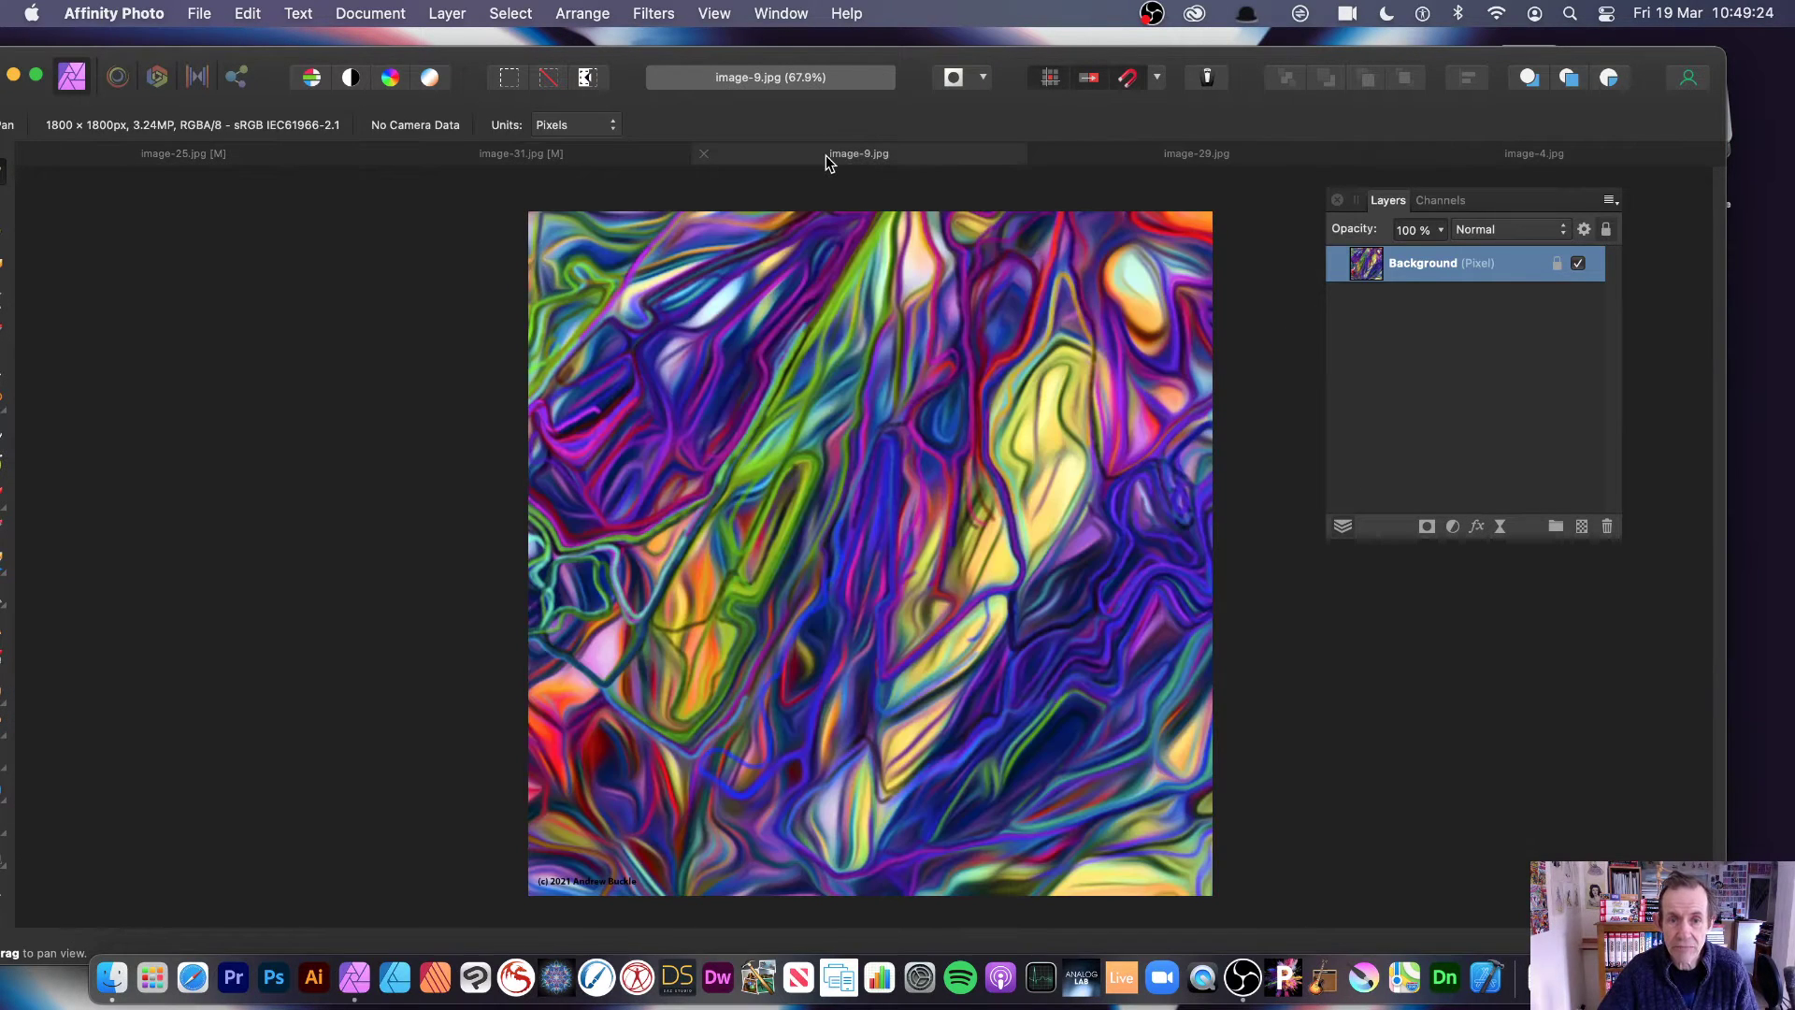
pyautogui.click(654, 13)
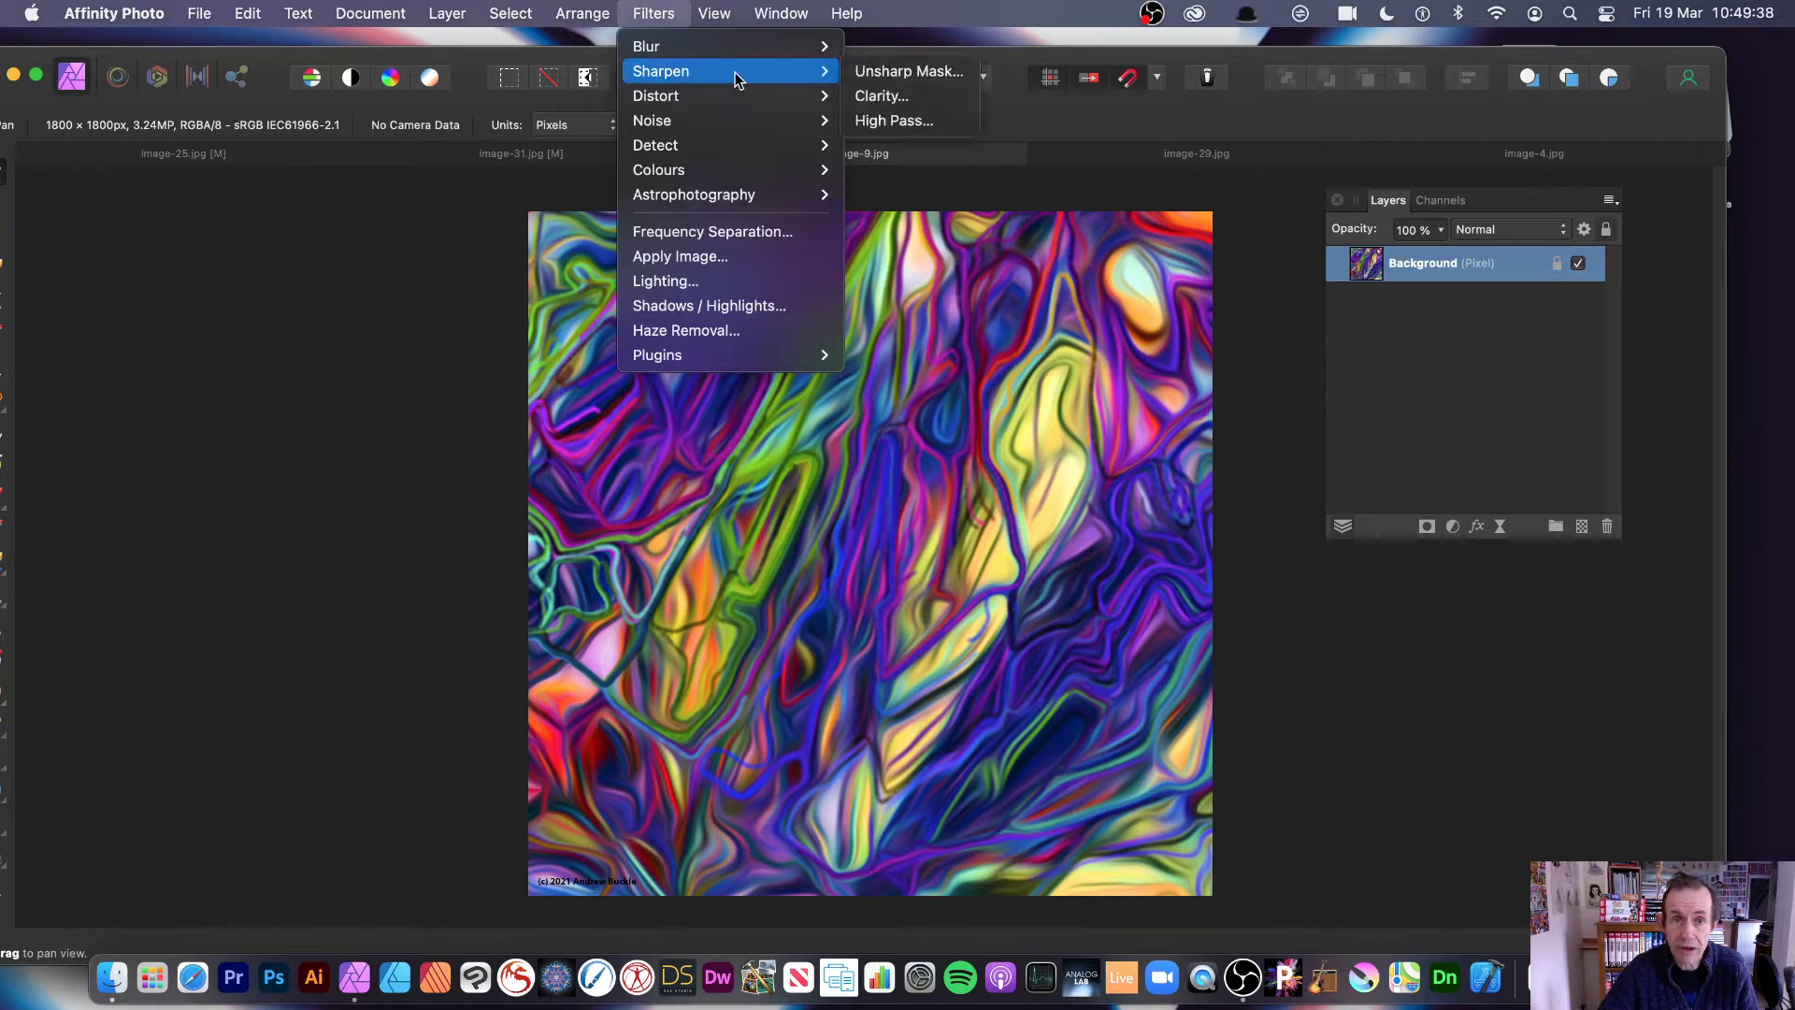
pyautogui.click(900, 75)
pyautogui.moveTo(1523, 714); pyautogui.dragTo(1197, 412)
# Step: Apply Unsharp Mask at Radius 64.8 px and 23% threshold, then undo it
pyautogui.moveTo(1066, 454); pyautogui.dragTo(1210, 467)
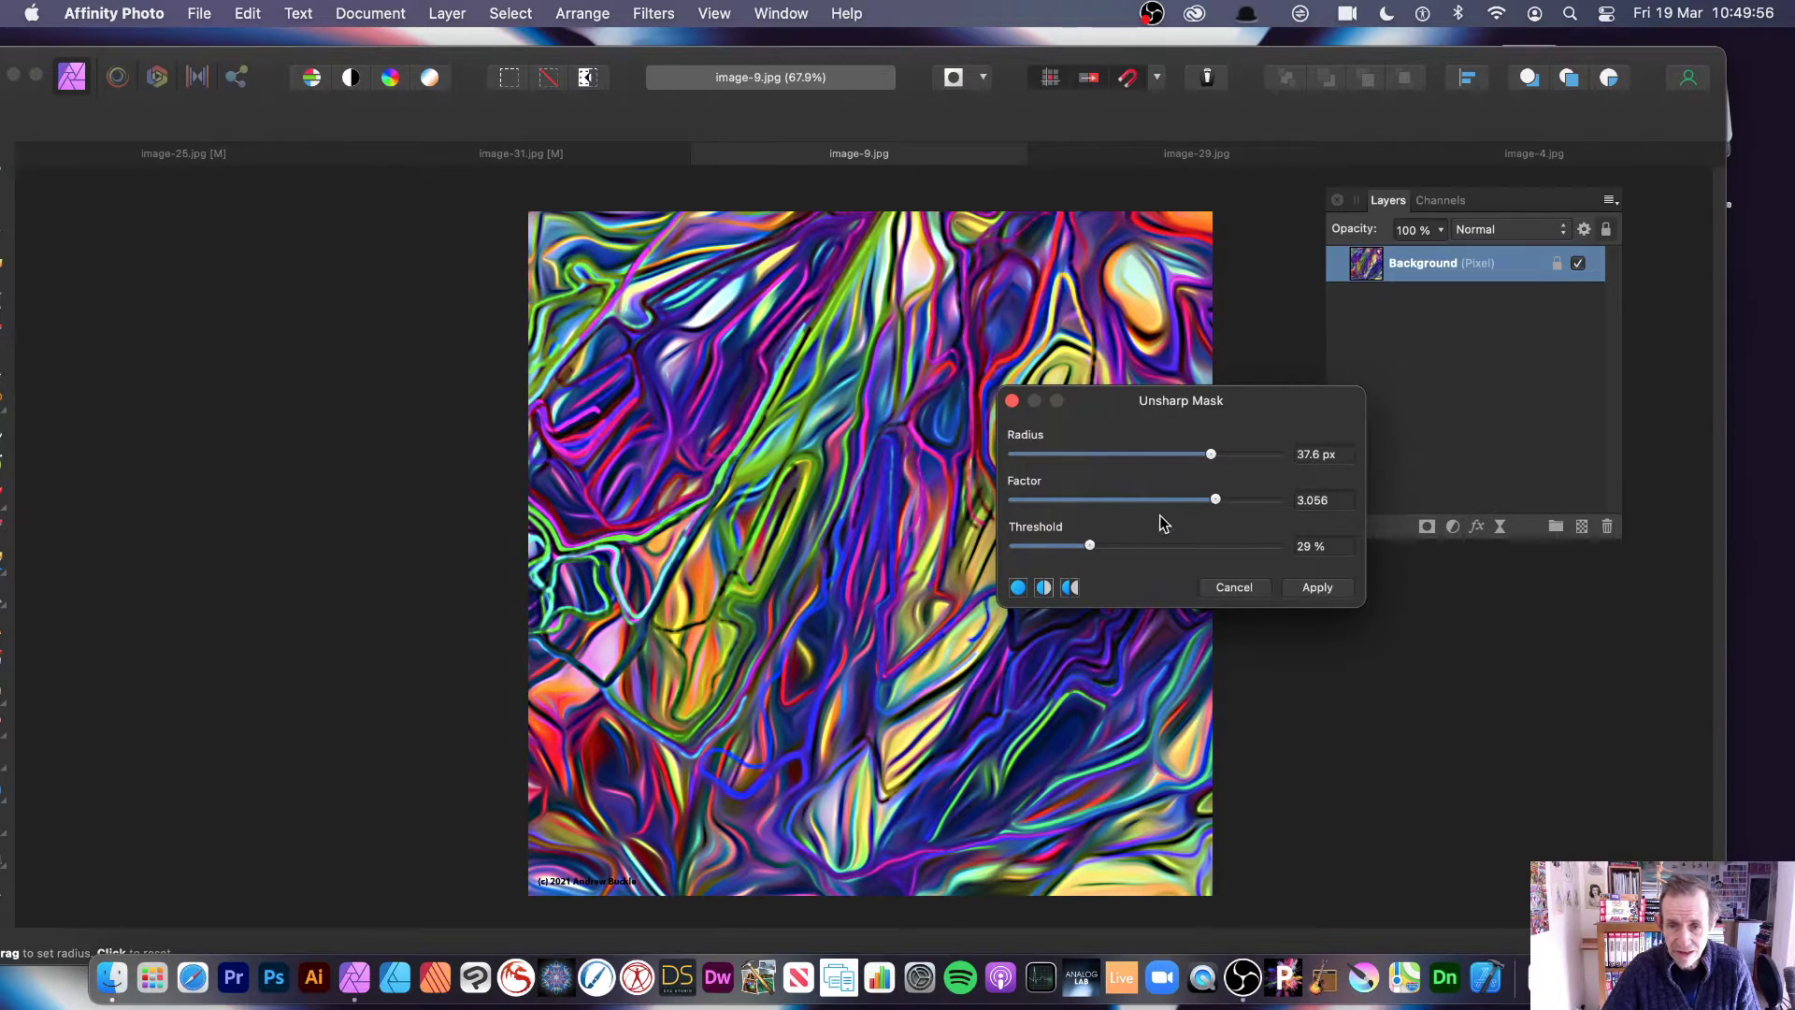
pyautogui.moveTo(1089, 545)
pyautogui.mouseDown()
pyautogui.moveTo(1219, 554)
pyautogui.moveTo(1040, 561)
pyautogui.moveTo(1092, 564)
pyautogui.mouseUp()
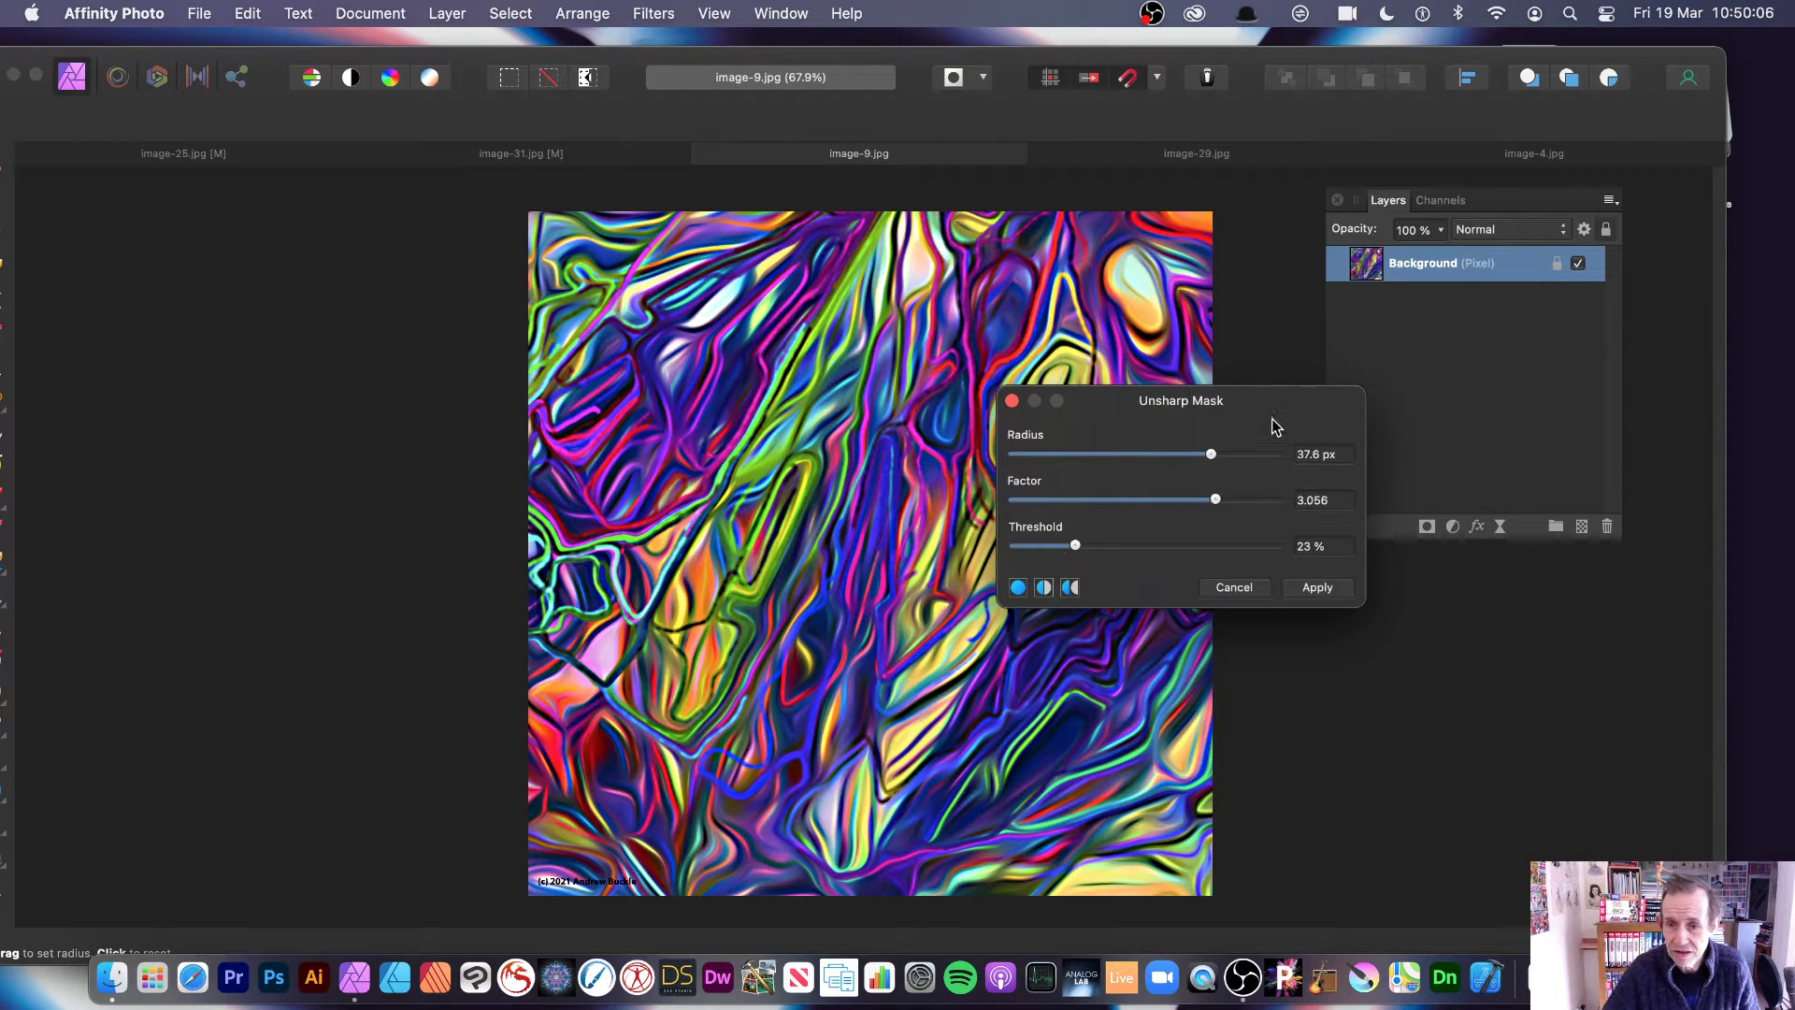
pyautogui.moveTo(1214, 460)
pyautogui.mouseDown()
pyautogui.moveTo(1254, 456)
pyautogui.moveTo(1230, 459)
pyautogui.mouseUp()
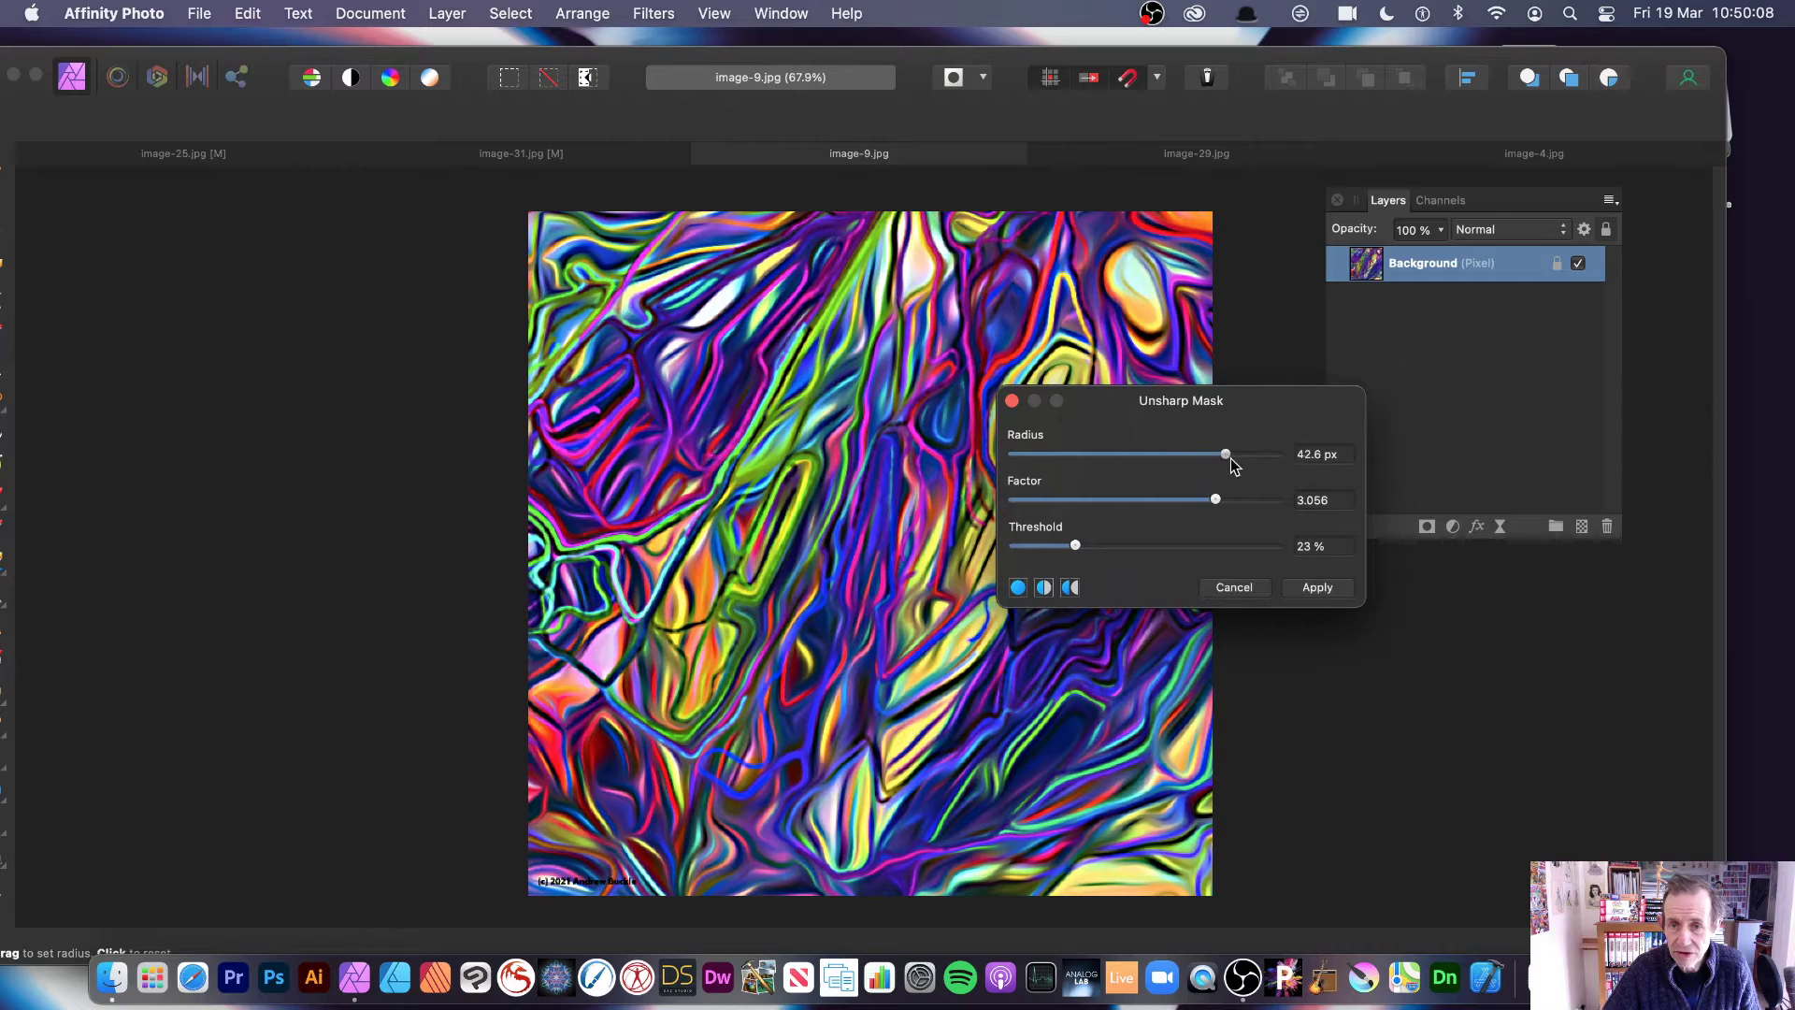
pyautogui.moveTo(817, 493); pyautogui.dragTo(866, 509)
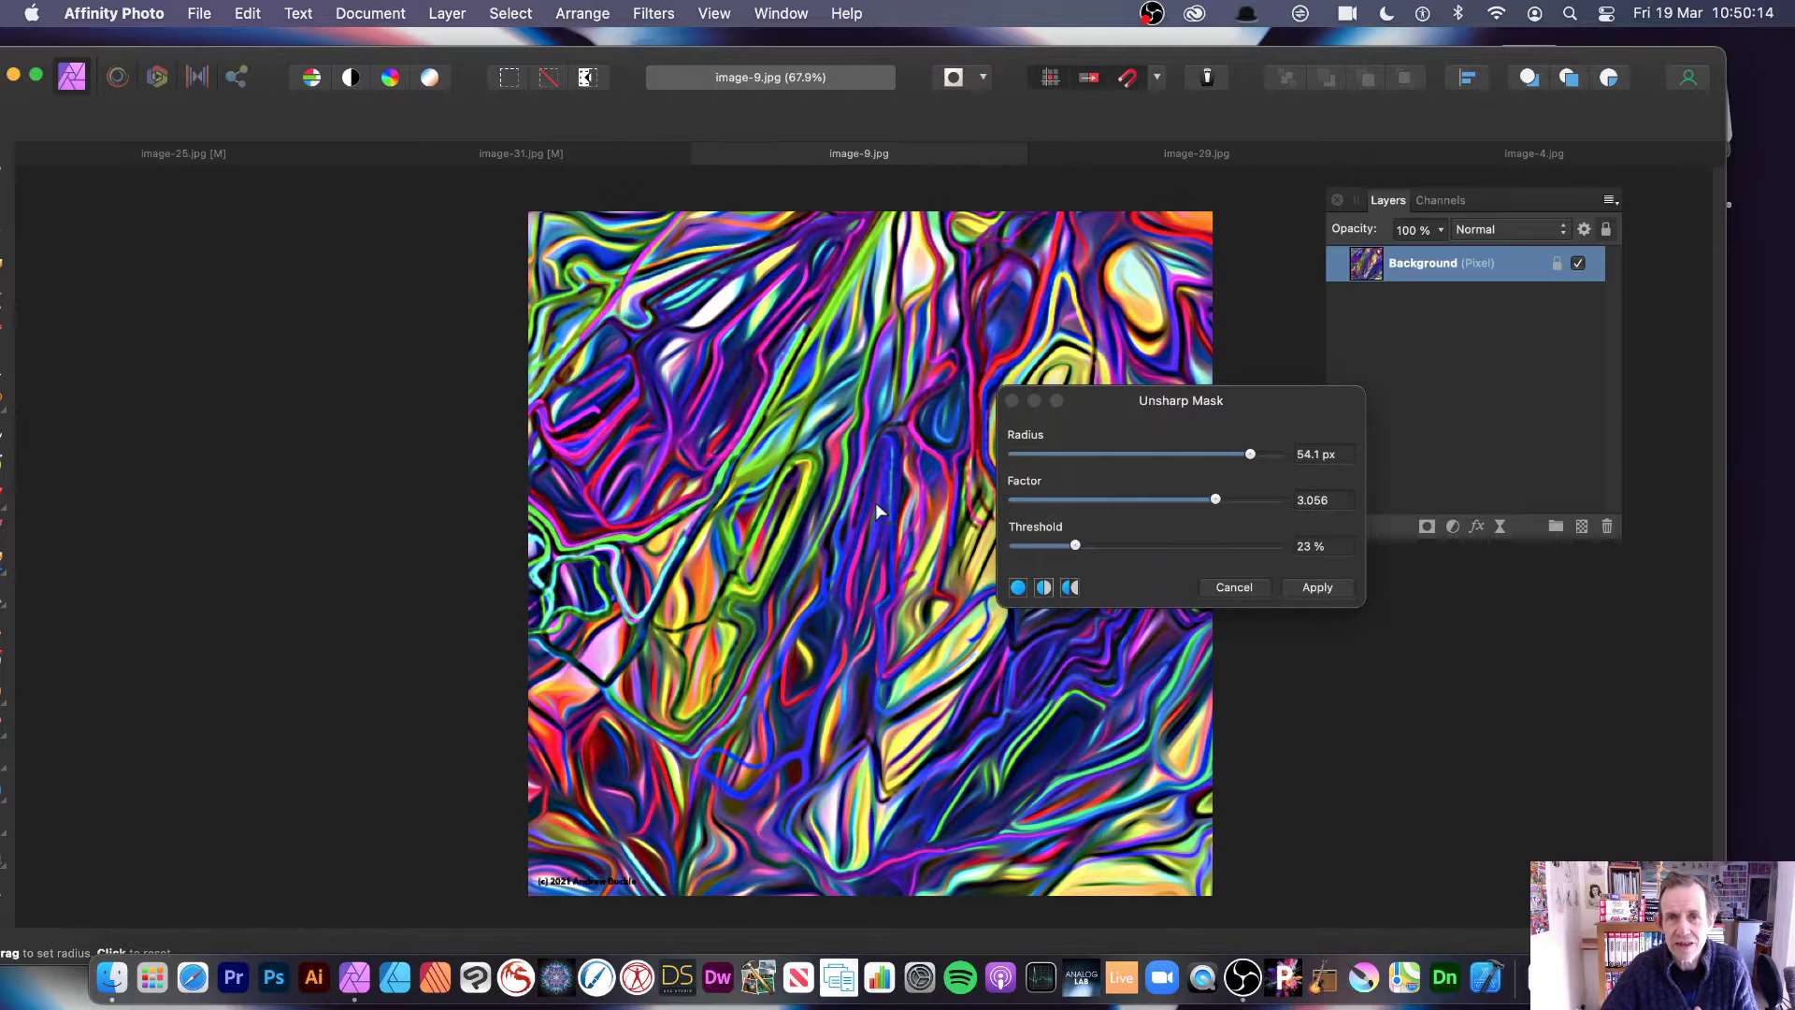
pyautogui.click(1320, 588)
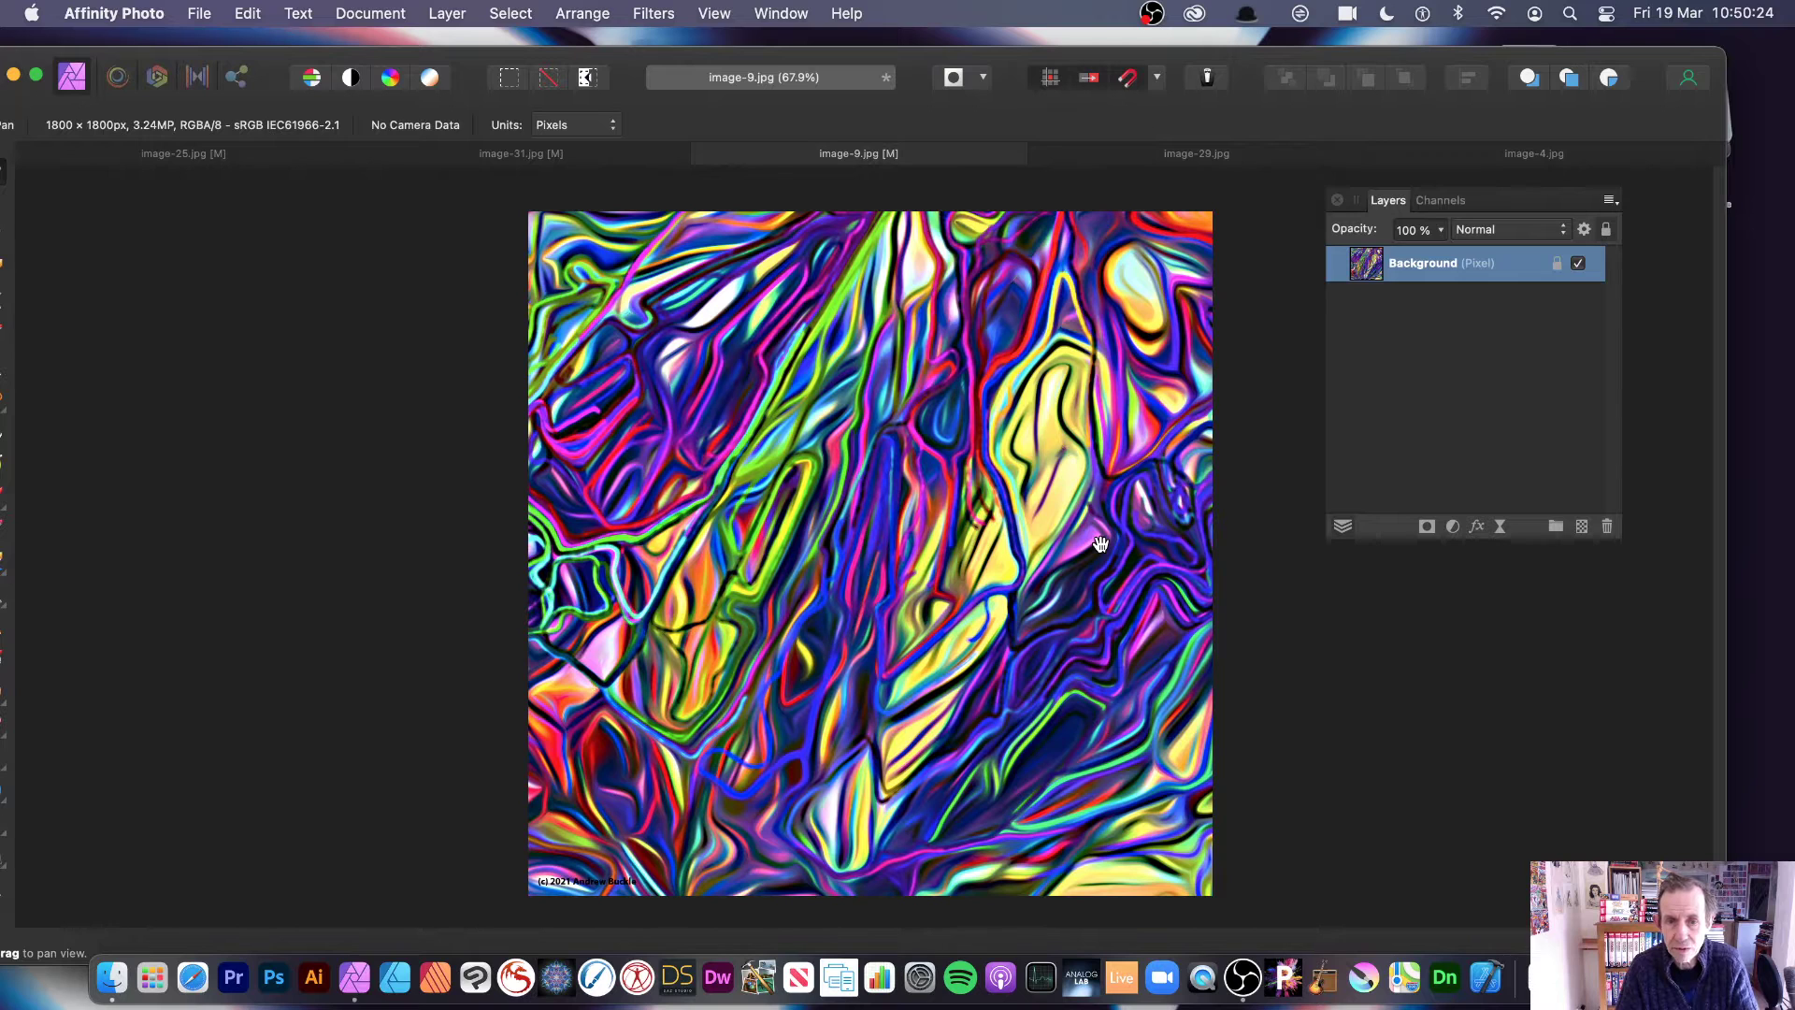
pyautogui.press('super+z')
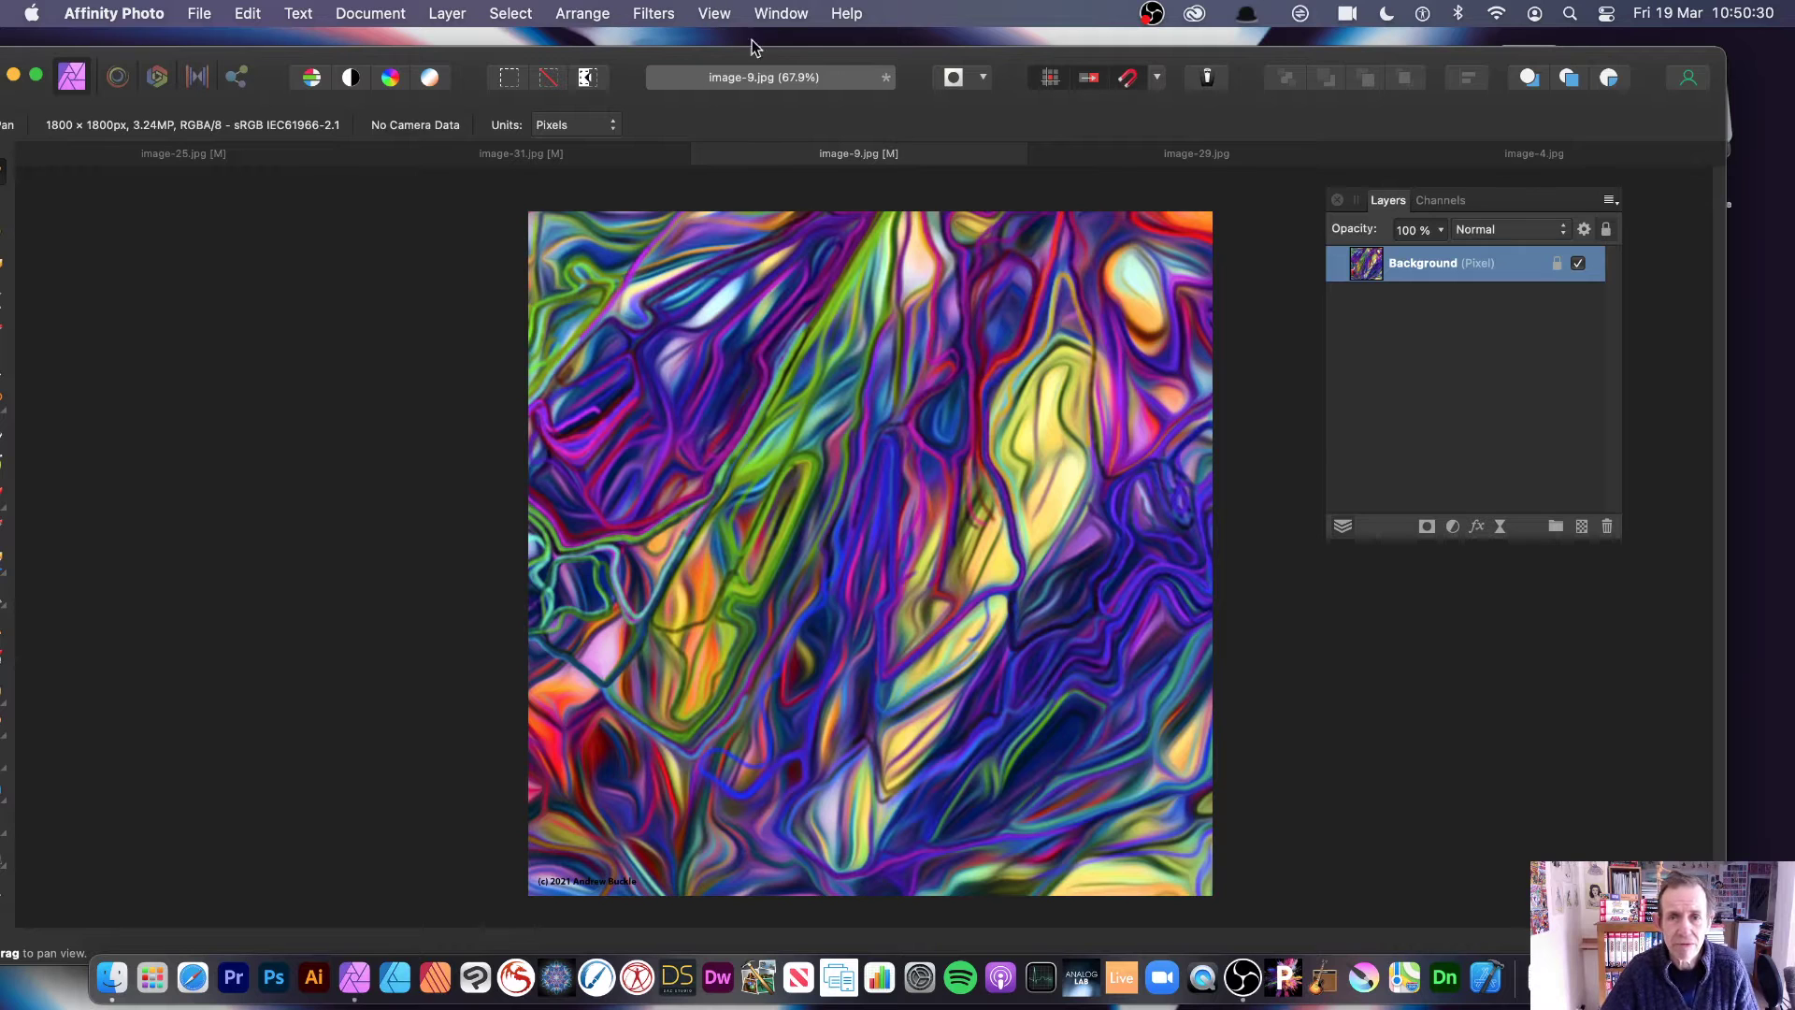
# Step: Switch to the tree-lined street photo image-29.jpg and bring up Unsharp Mask
pyautogui.click(1174, 157)
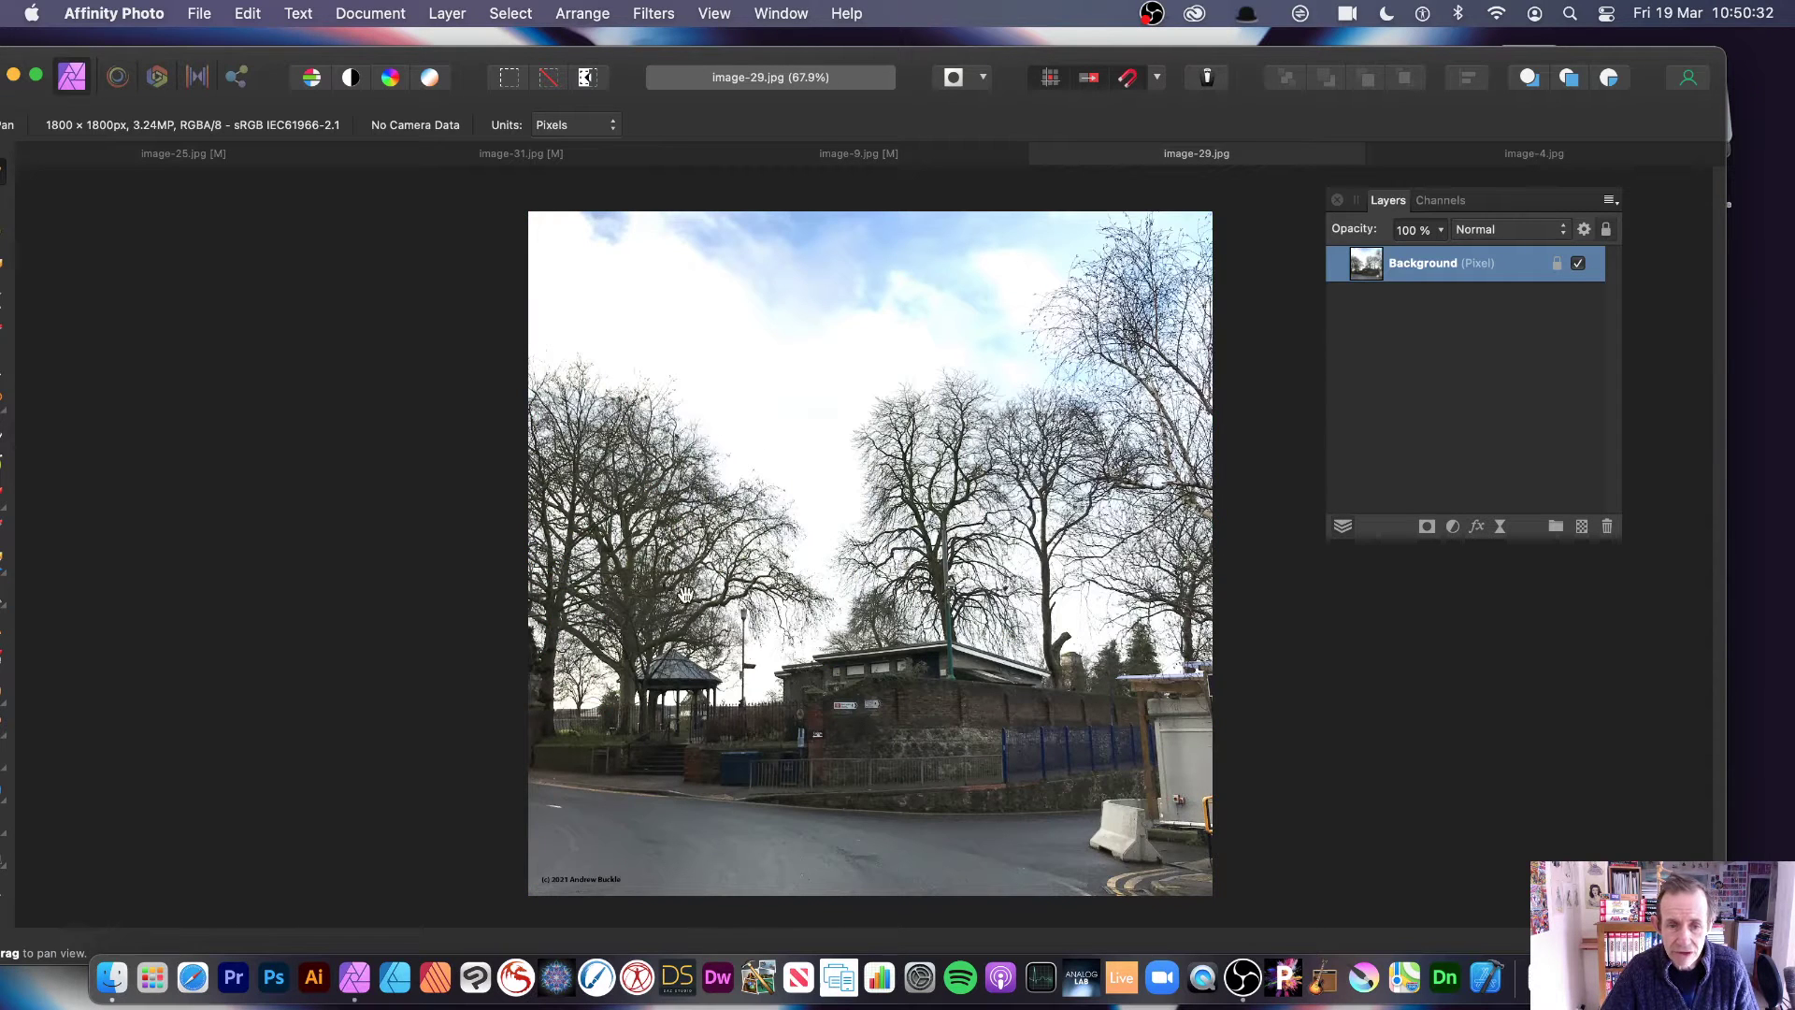
pyautogui.click(661, 14)
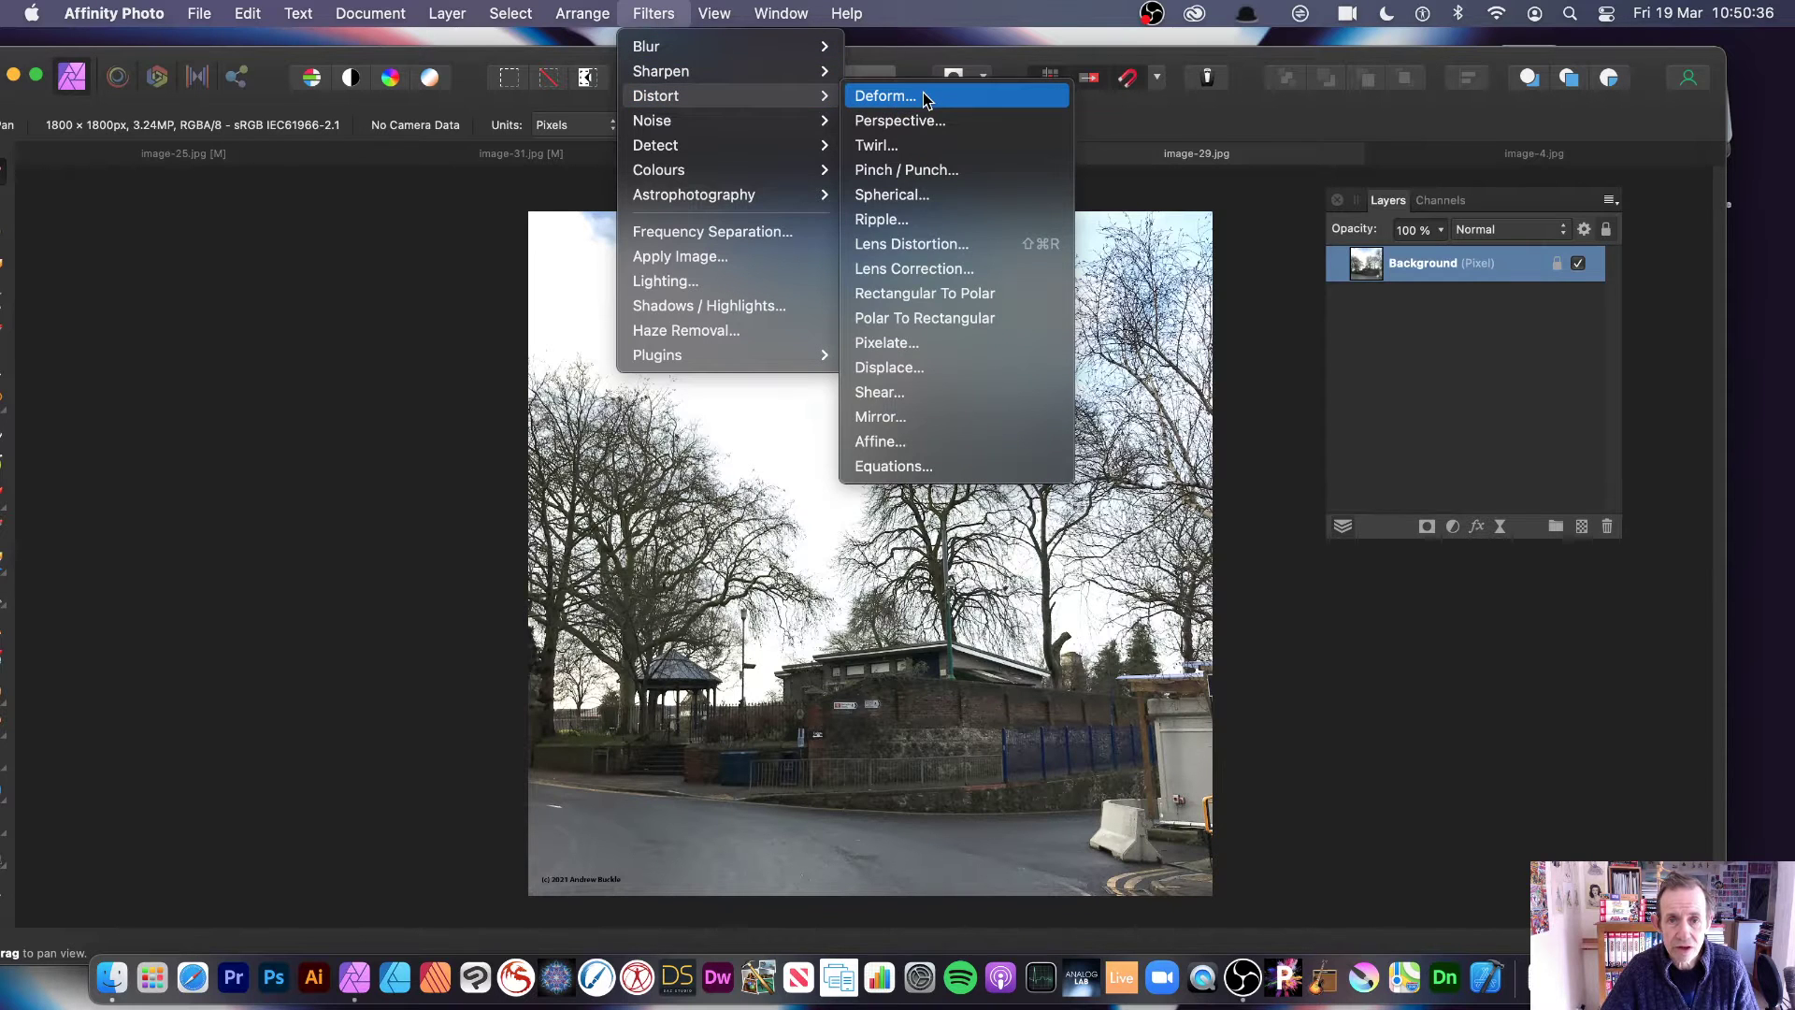
pyautogui.moveTo(722, 73)
pyautogui.click(898, 71)
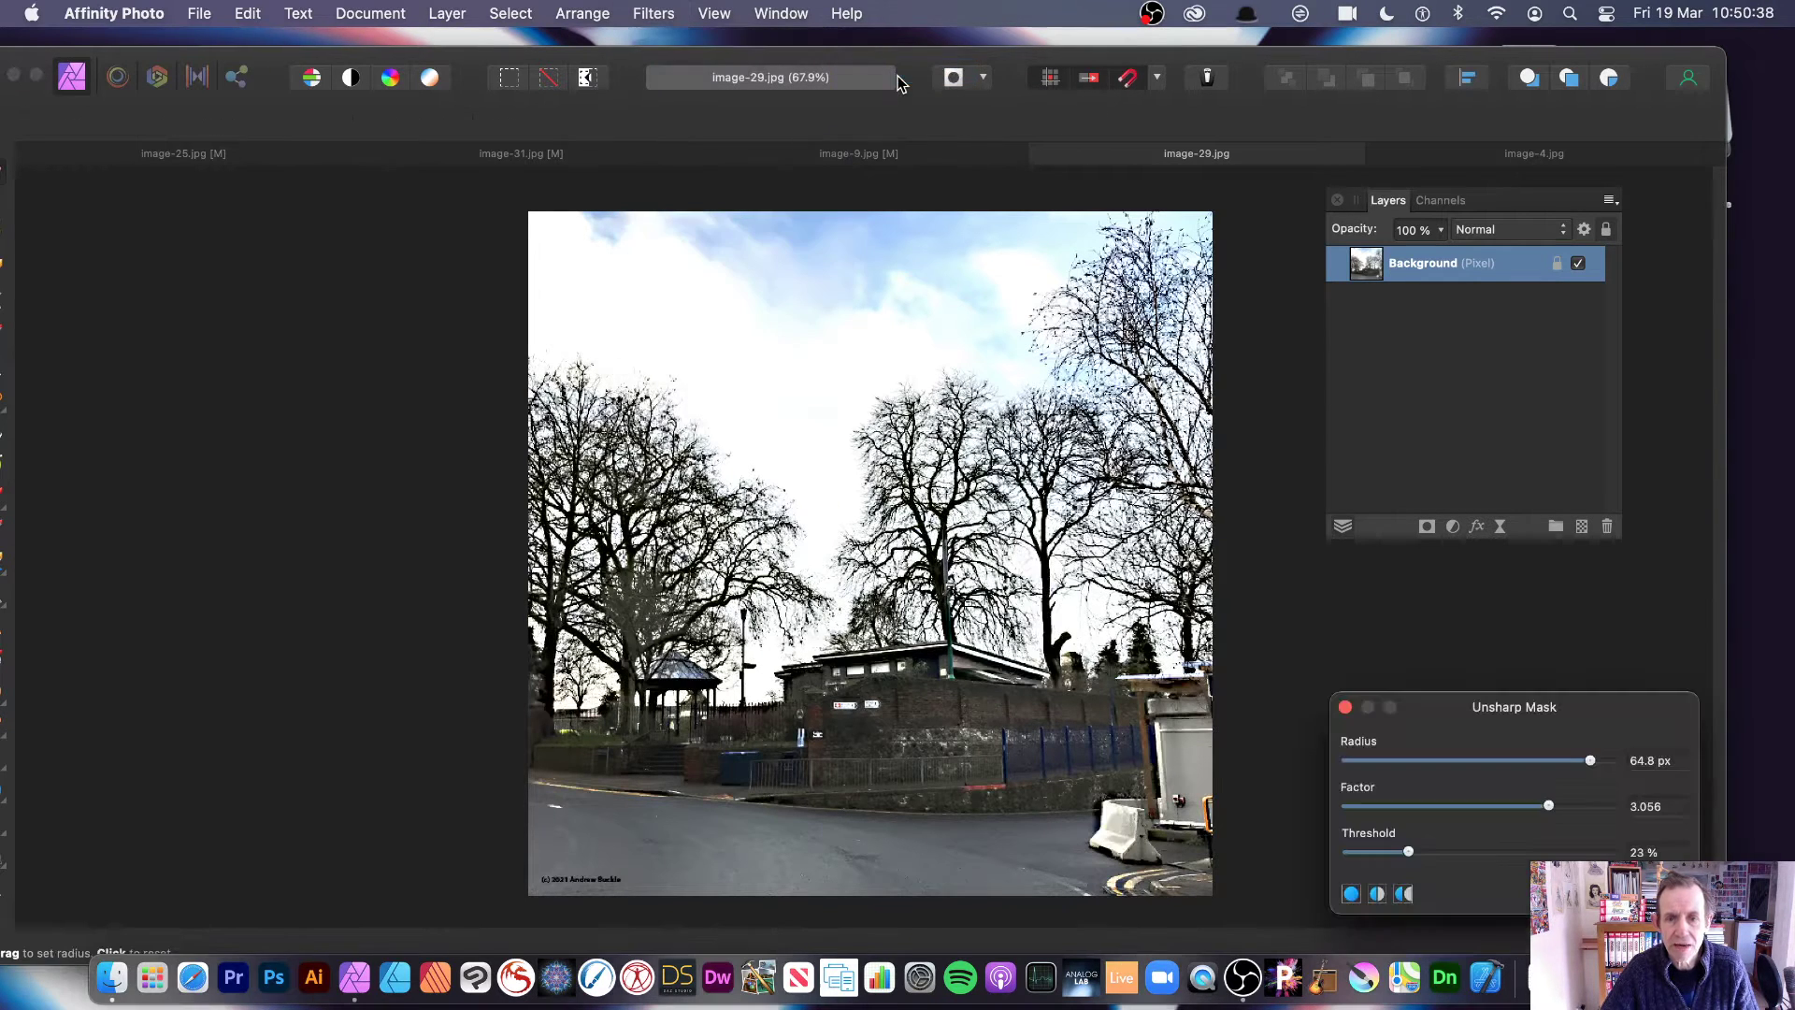
pyautogui.moveTo(1440, 707); pyautogui.dragTo(612, 620)
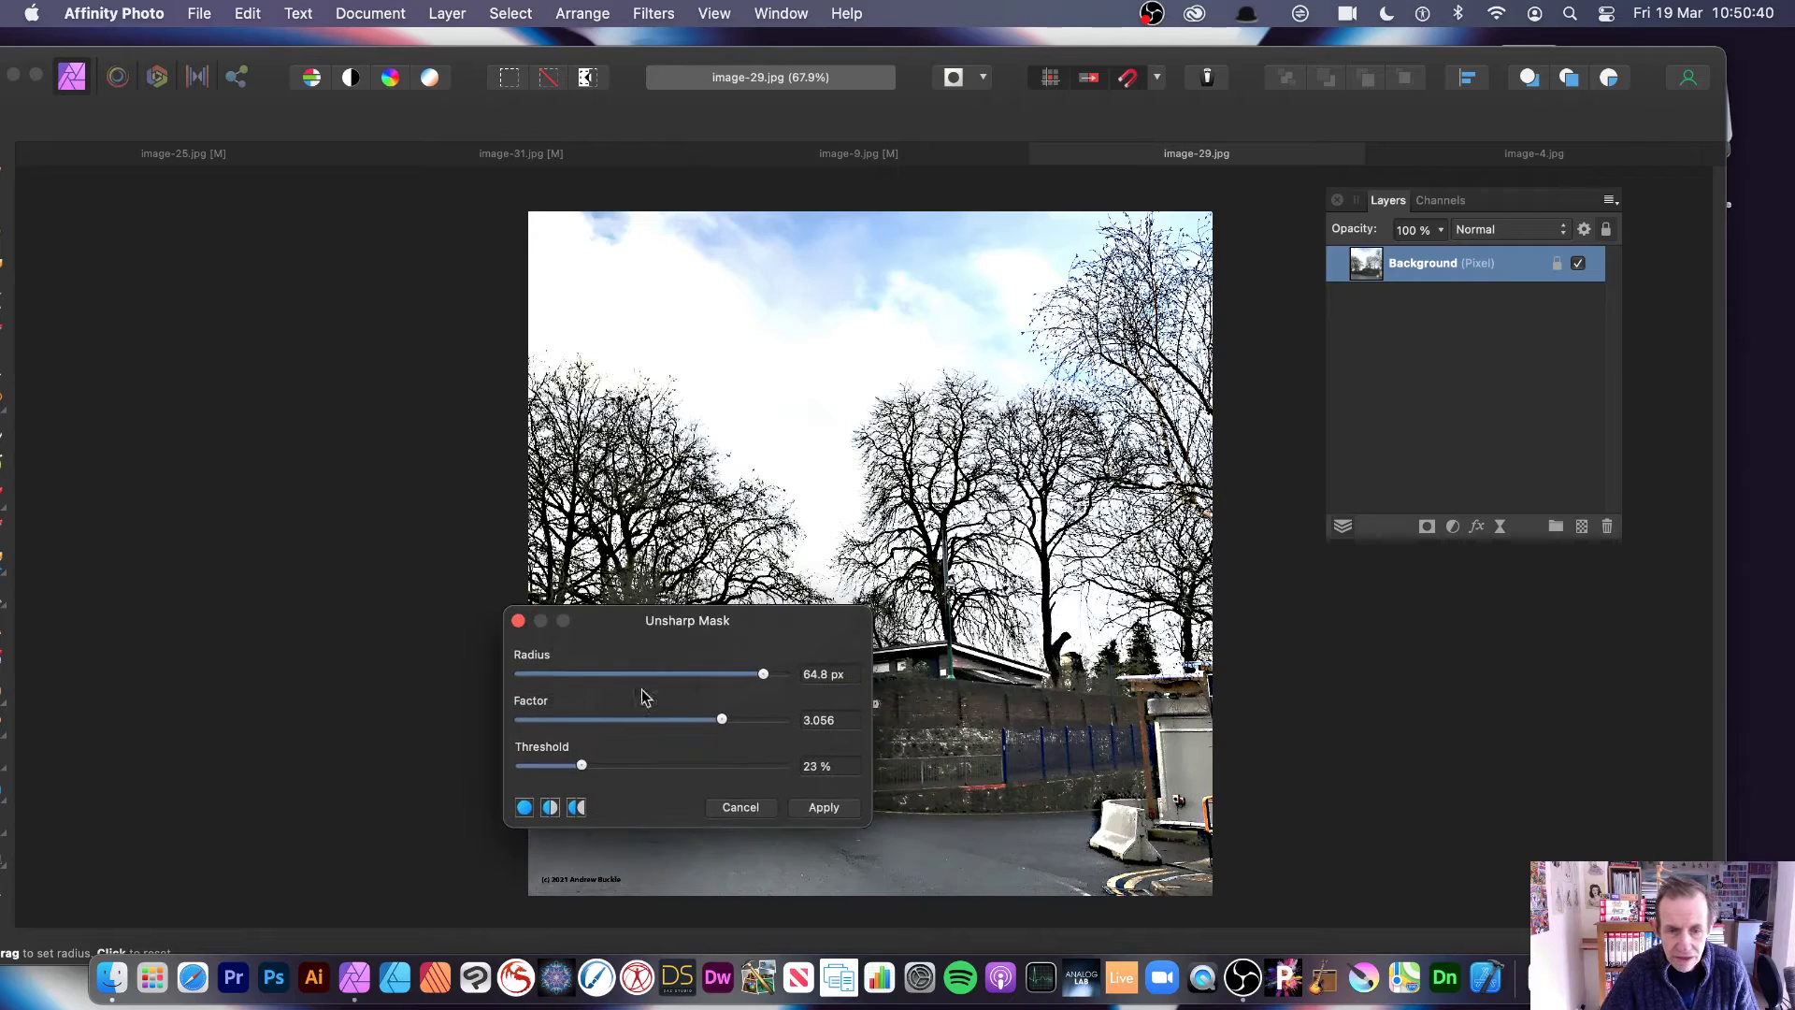
# Step: Try Radius values down to about 26 px and Factor 3.253, then dismiss without applying
pyautogui.moveTo(759, 677); pyautogui.dragTo(723, 687)
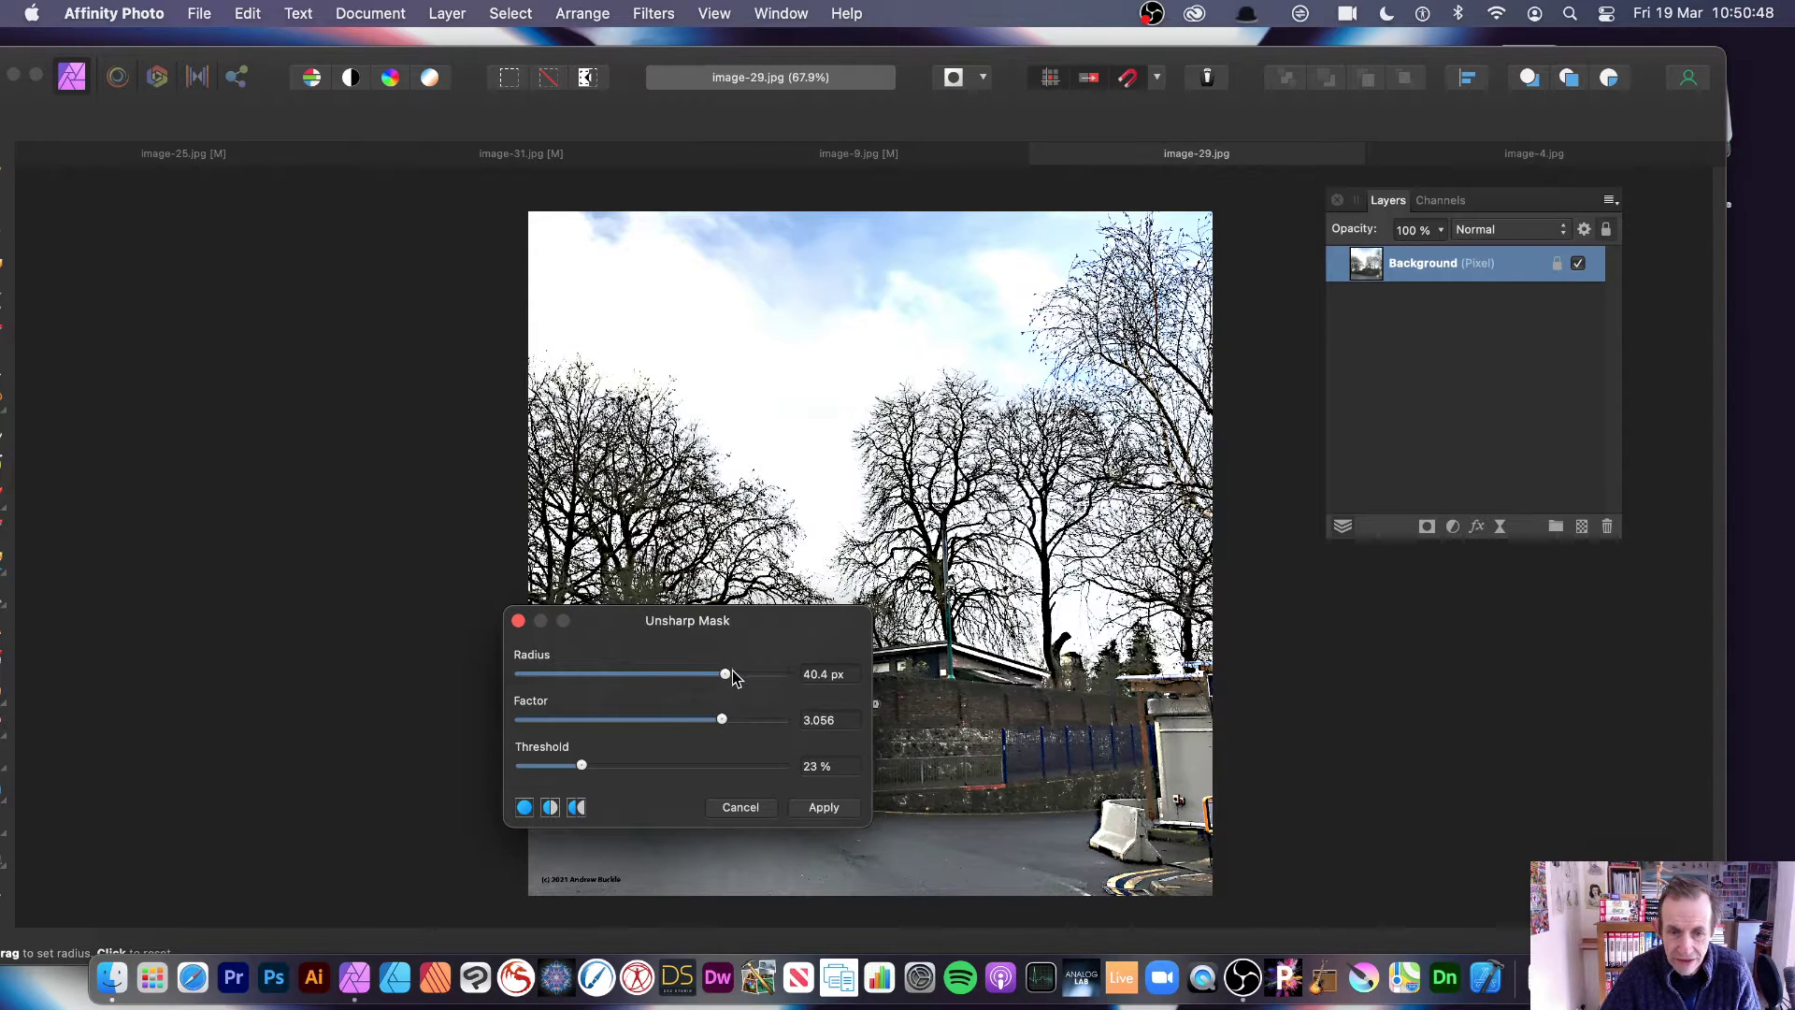
pyautogui.moveTo(726, 674); pyautogui.dragTo(745, 674)
pyautogui.moveTo(725, 735)
pyautogui.mouseDown()
pyautogui.moveTo(630, 734)
pyautogui.moveTo(736, 737)
pyautogui.mouseUp()
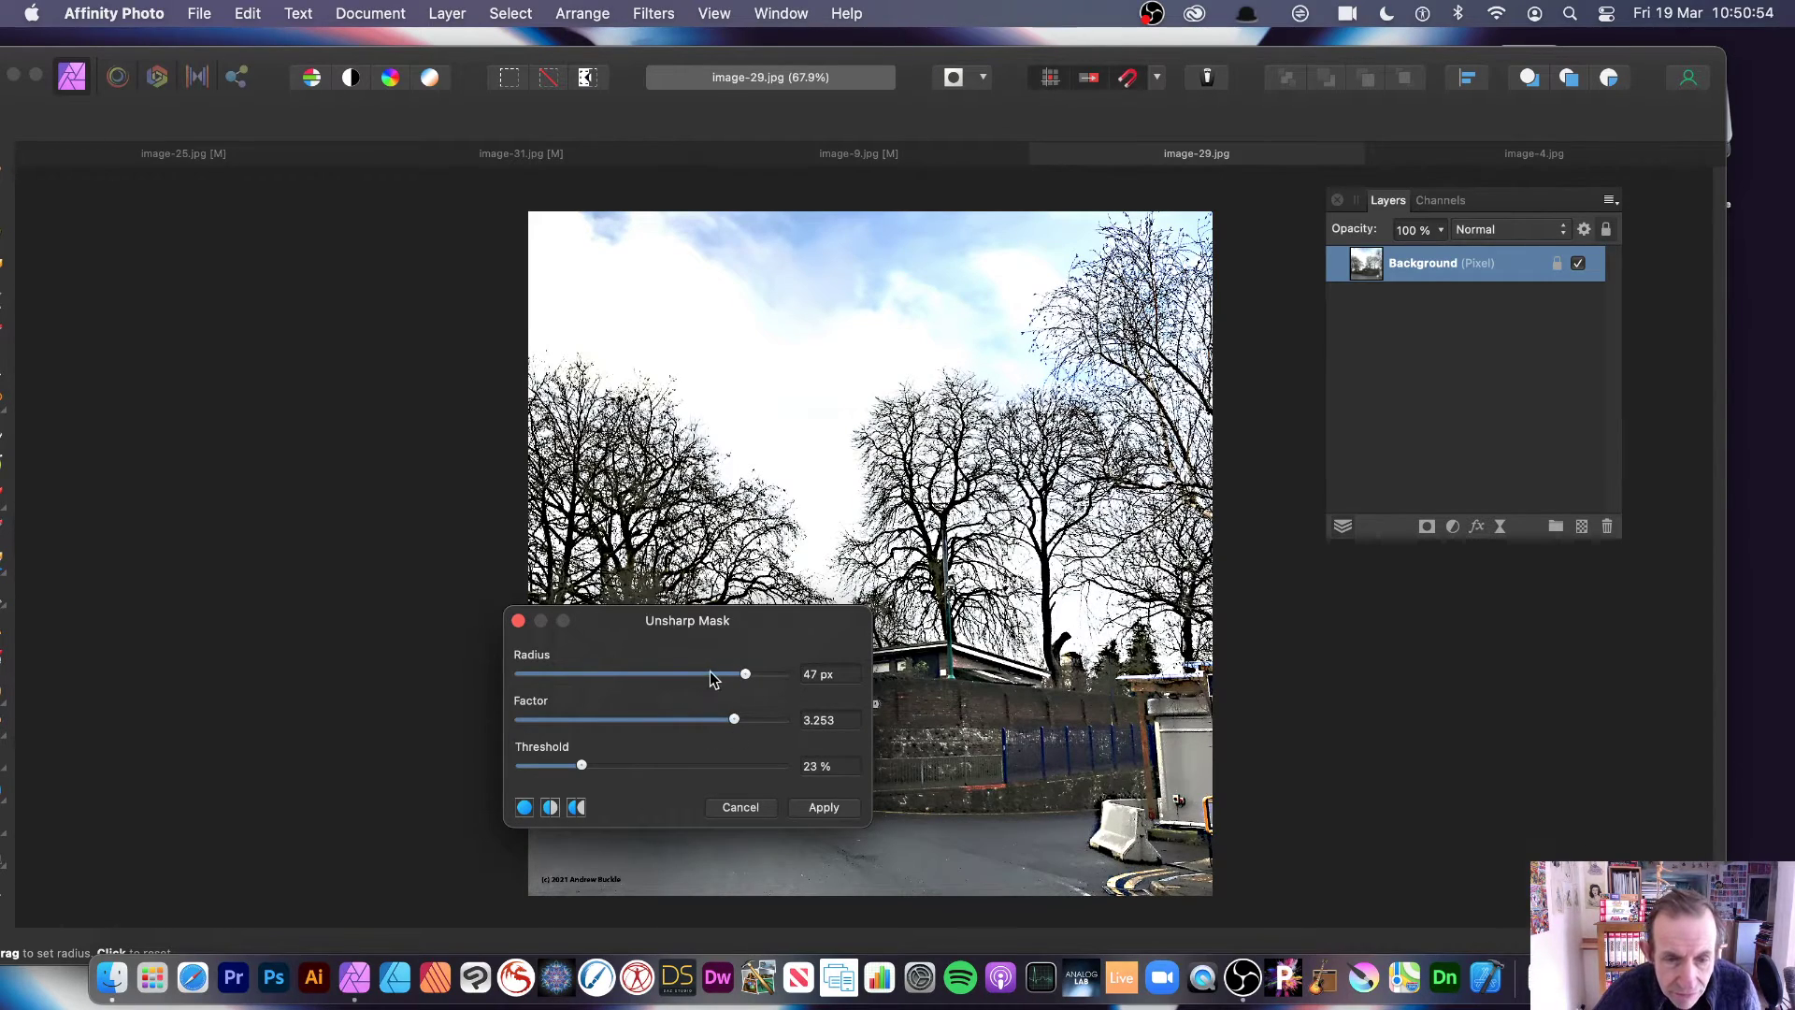
pyautogui.moveTo(711, 678)
pyautogui.mouseDown()
pyautogui.moveTo(630, 681)
pyautogui.moveTo(733, 677)
pyautogui.moveTo(682, 690)
pyautogui.mouseUp()
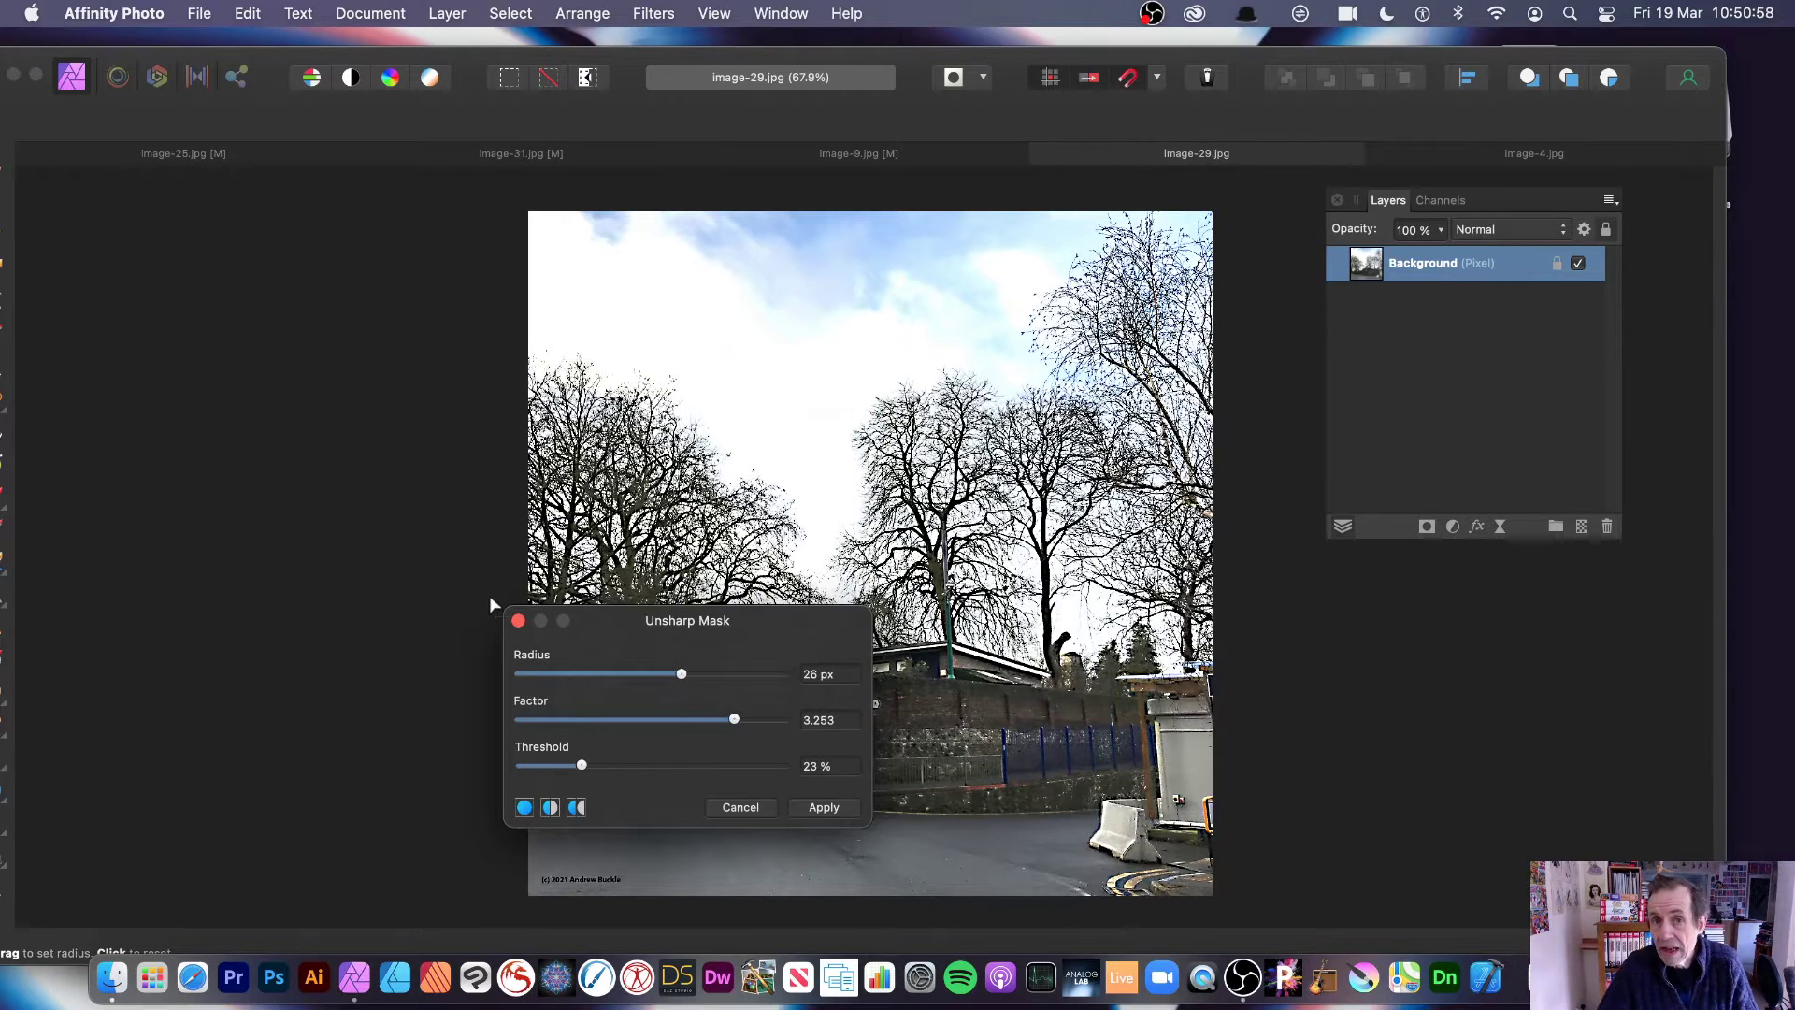
pyautogui.click(519, 621)
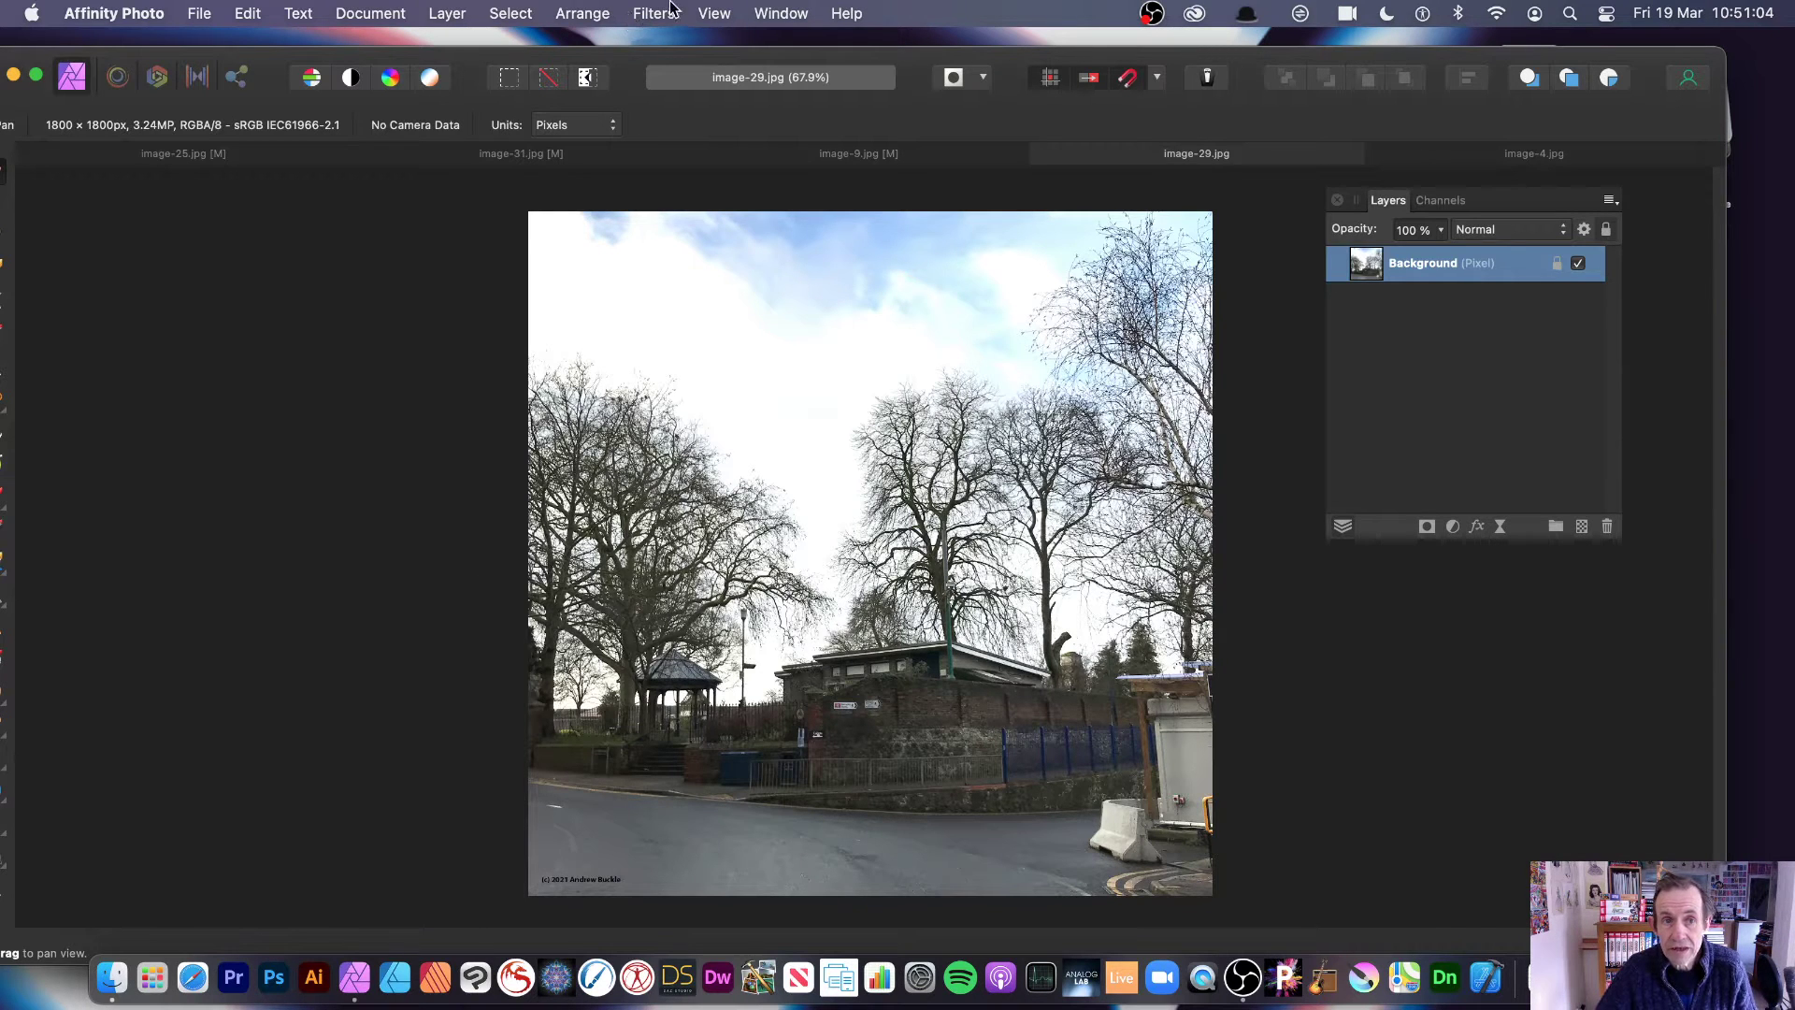
# Step: Switch to image-4.jpg and bring up Unsharp Mask over the canvas
pyautogui.click(1464, 155)
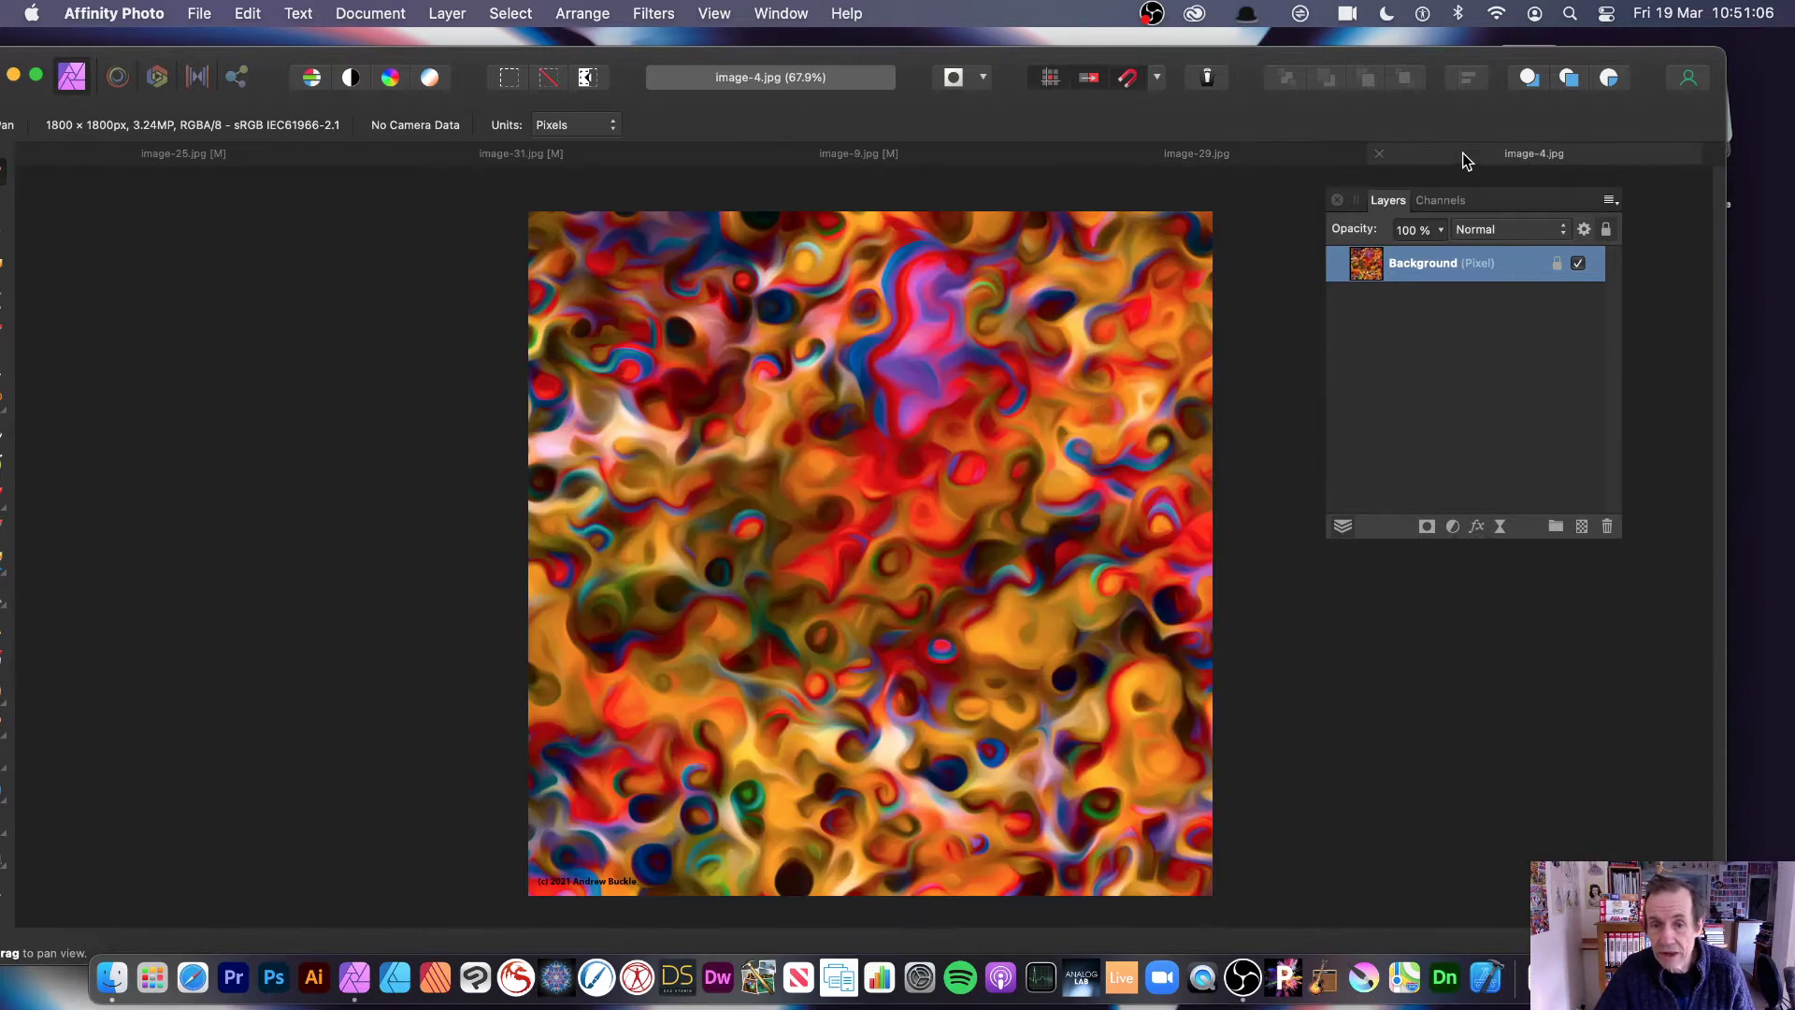
pyautogui.click(659, 15)
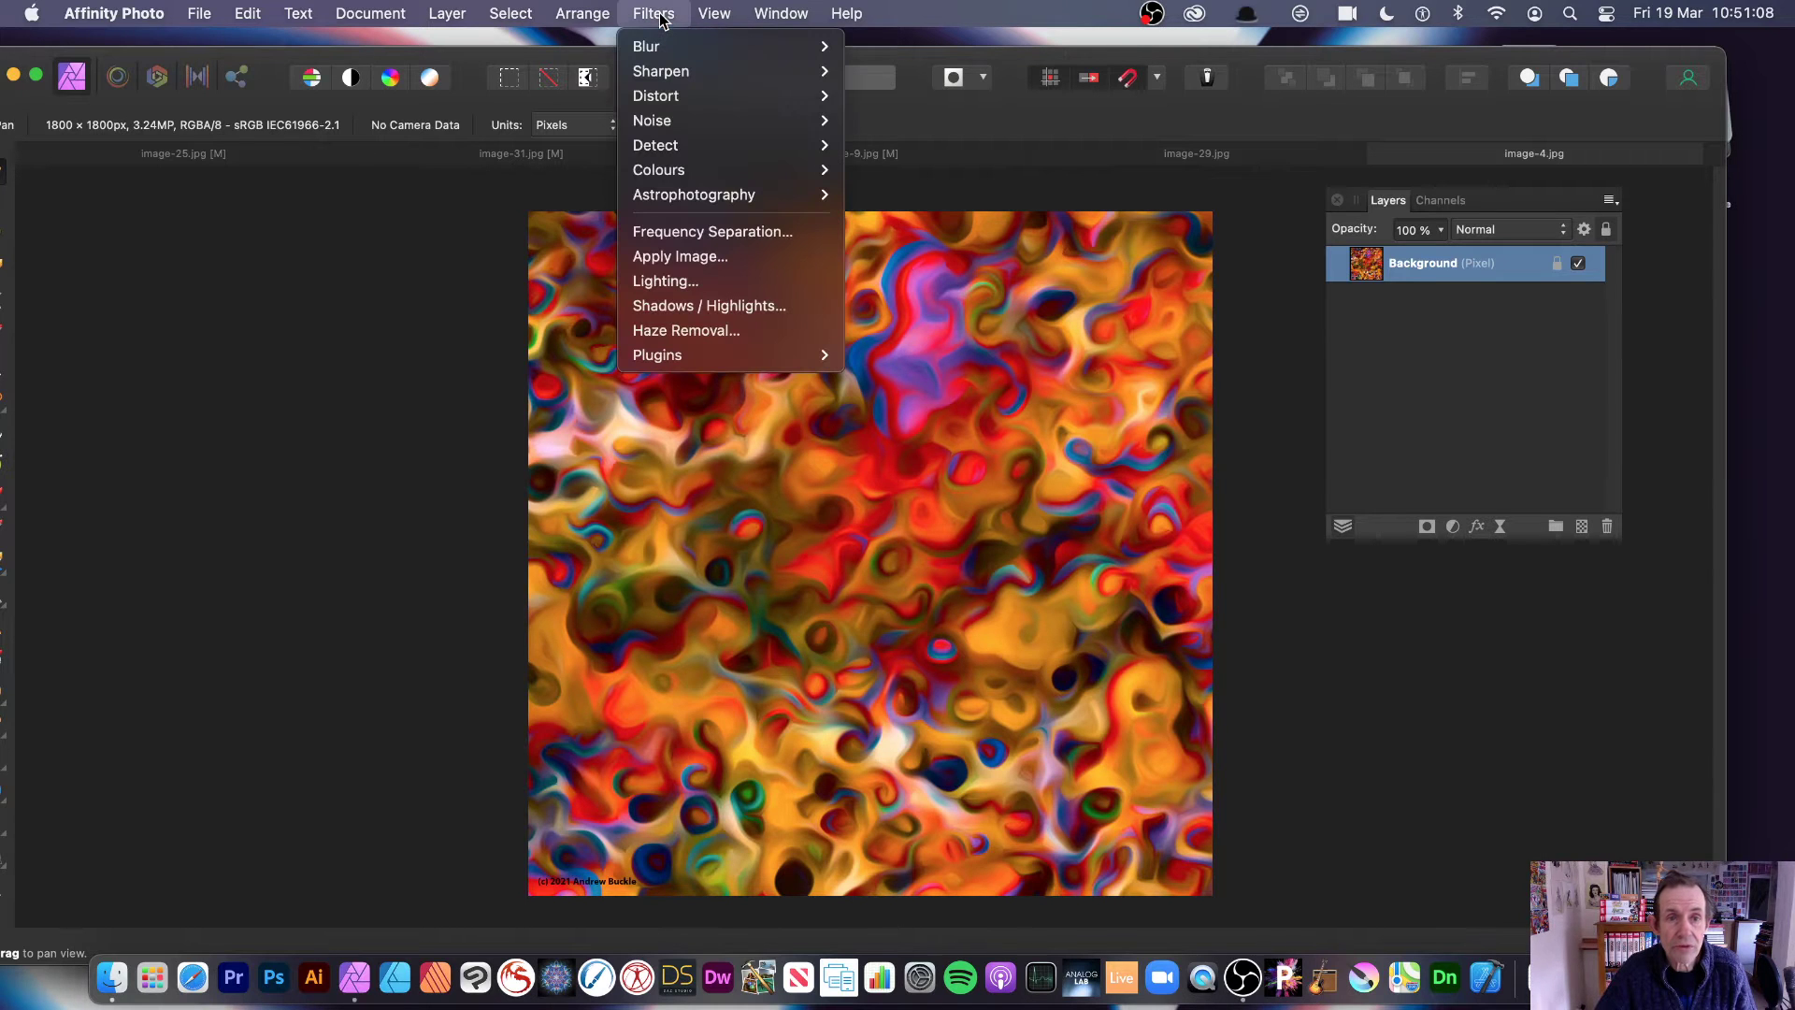
pyautogui.moveTo(670, 71)
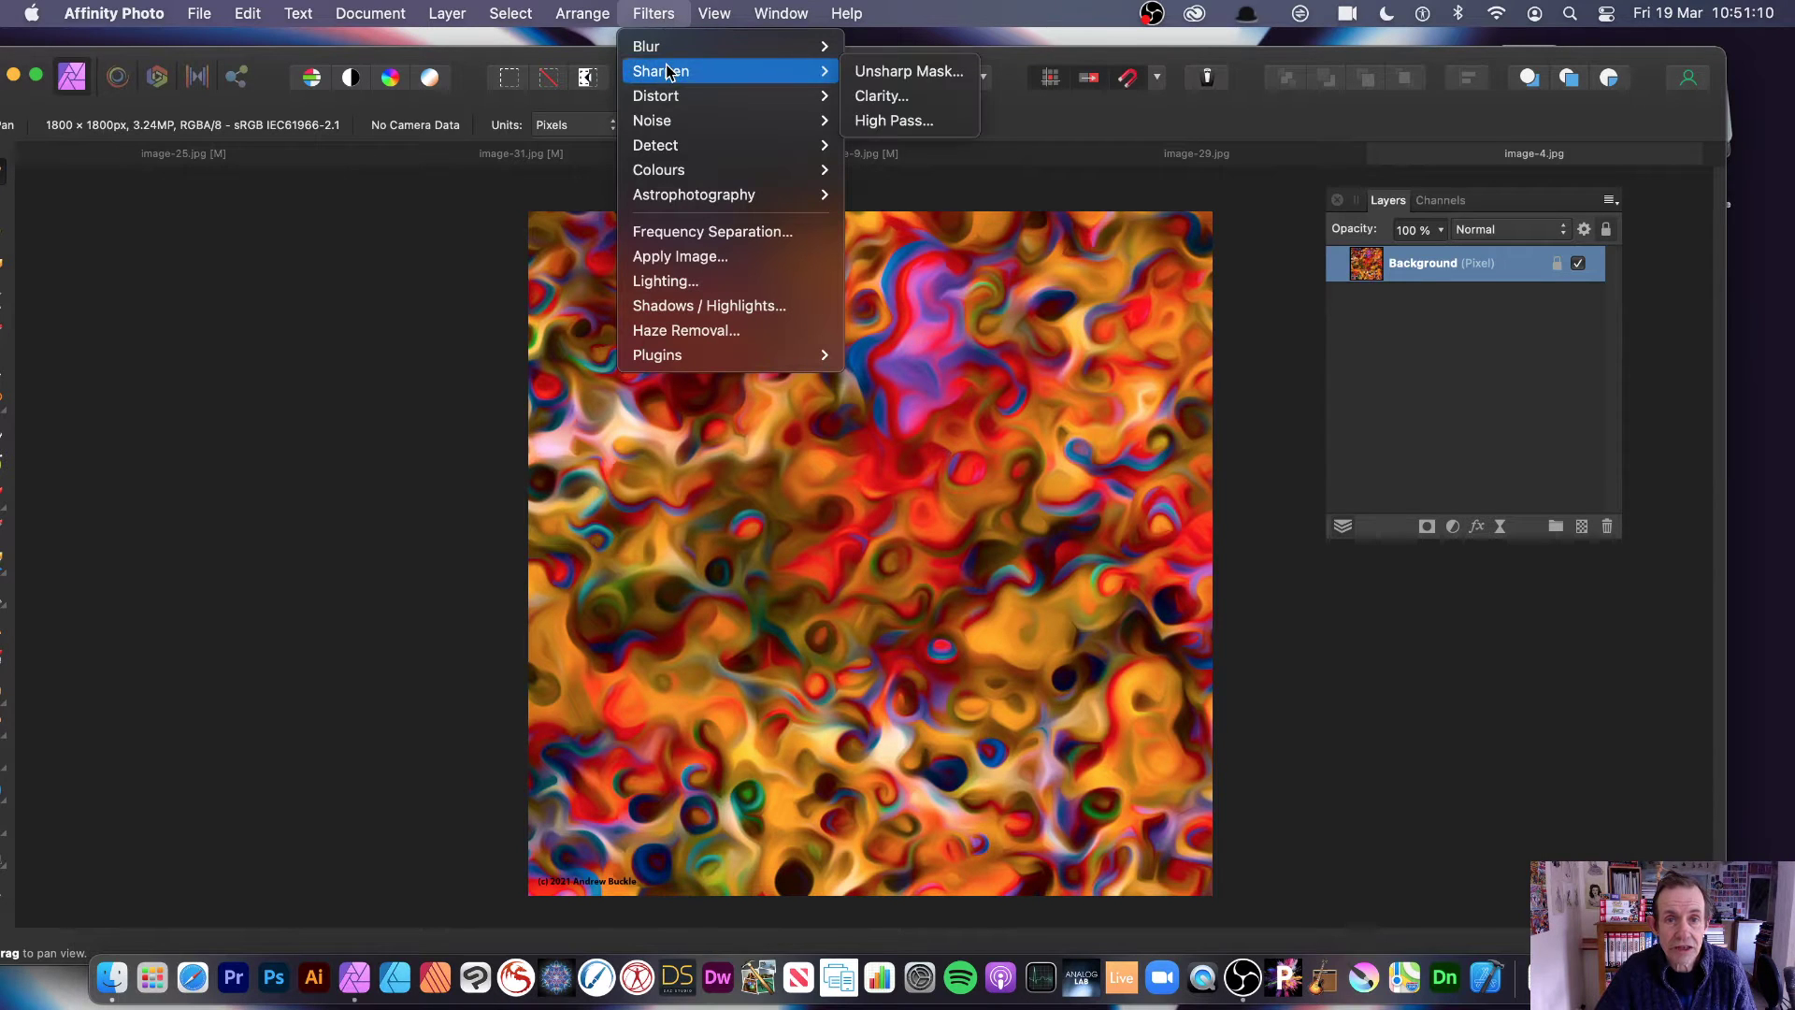
pyautogui.click(968, 71)
pyautogui.moveTo(1506, 701); pyautogui.dragTo(1156, 464)
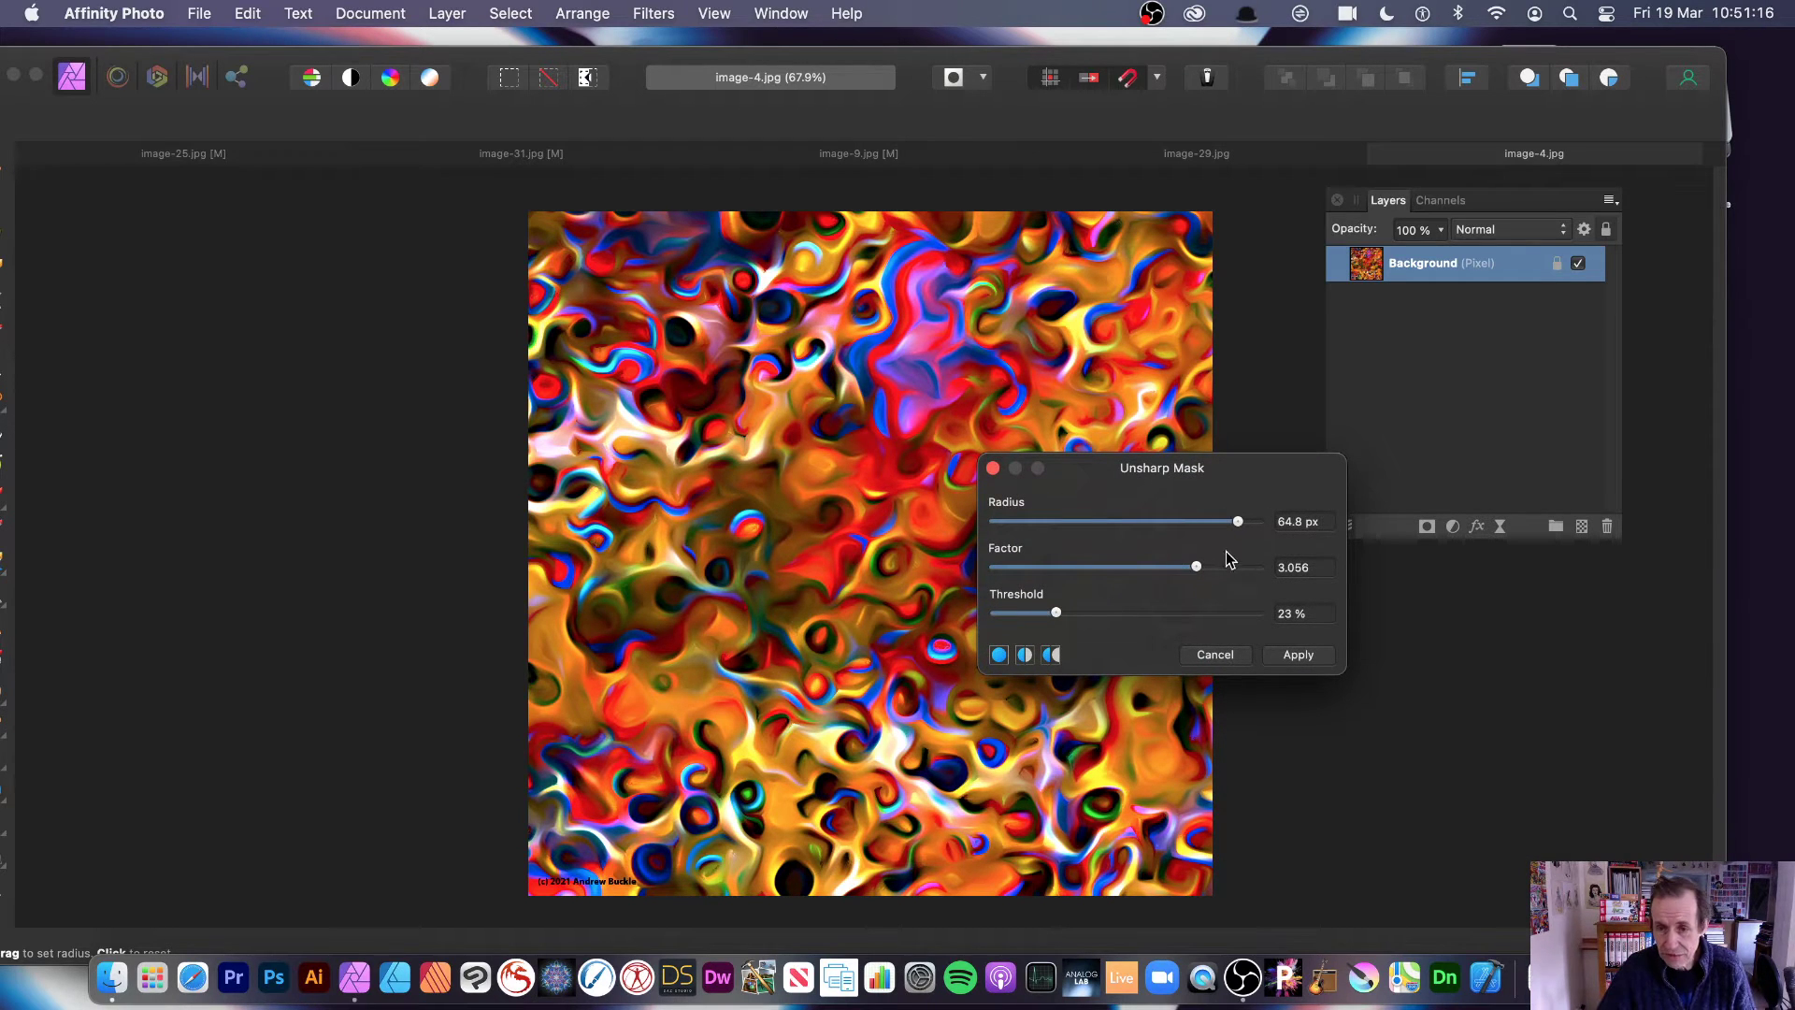
# Step: Apply Unsharp Mask with Factor 3.782, Radius 85.2 px and 23% threshold
pyautogui.moveTo(1202, 568); pyautogui.dragTo(1237, 581)
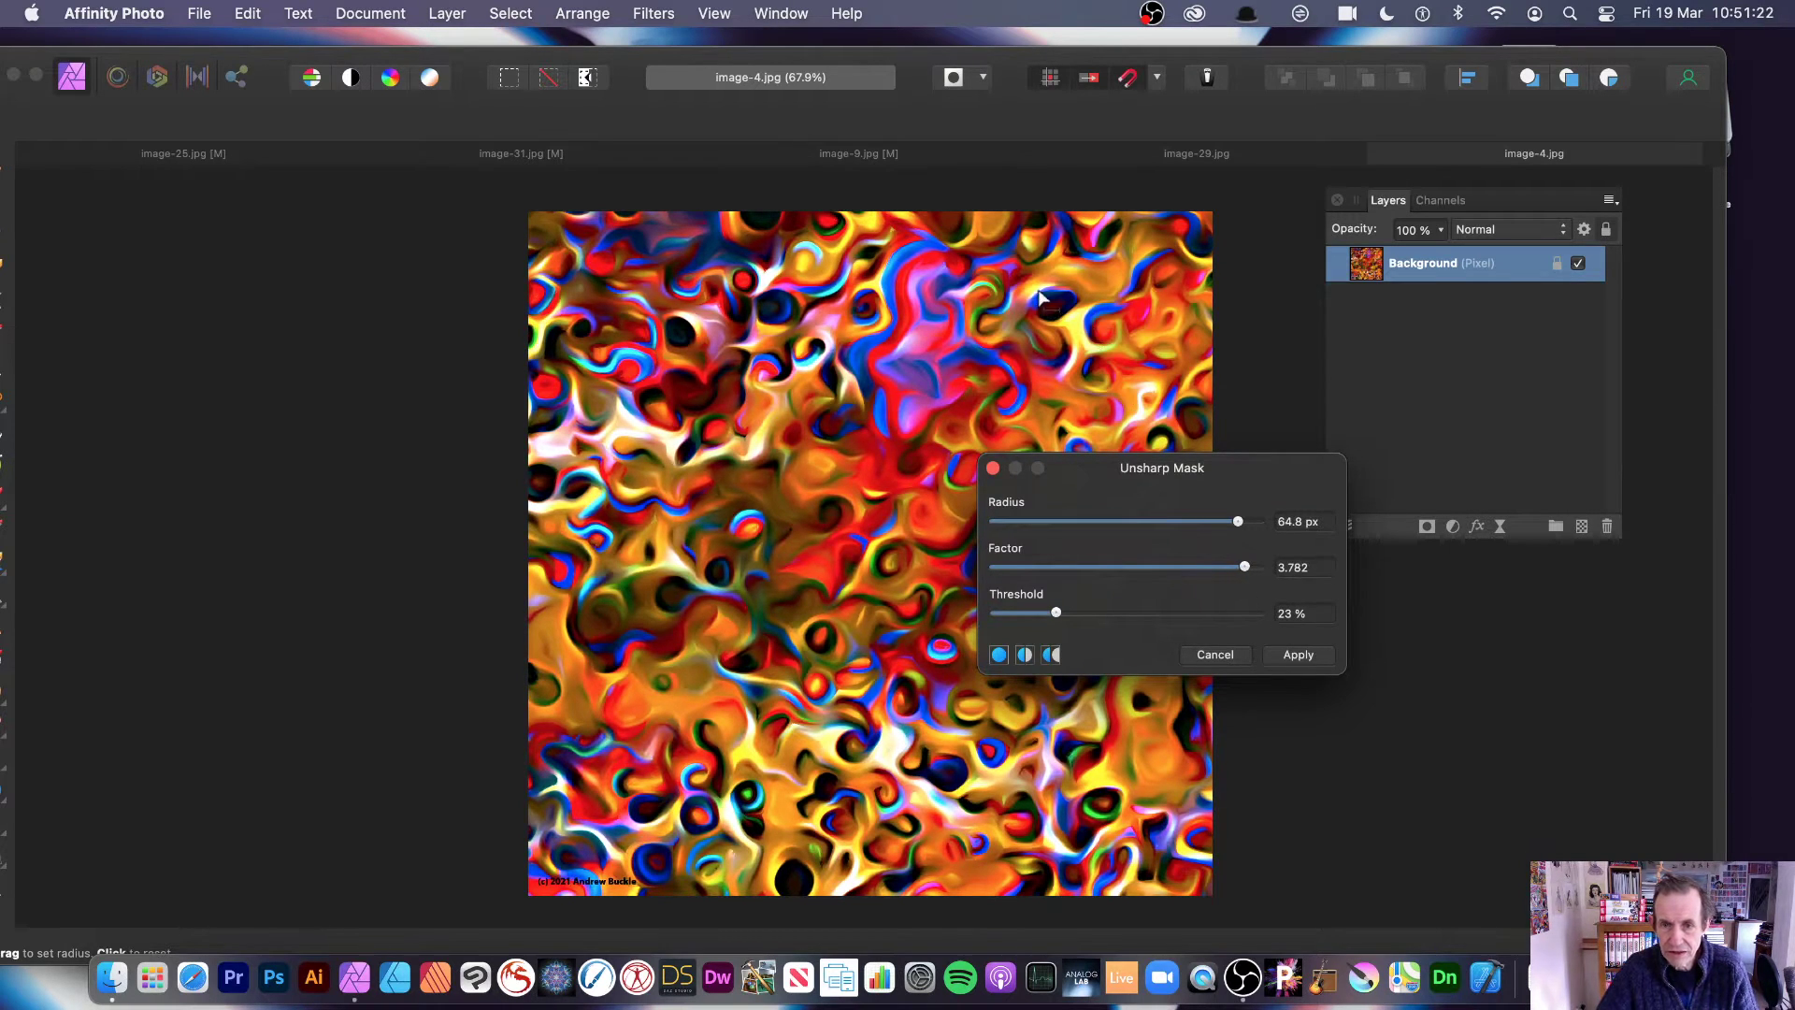
pyautogui.click(1251, 521)
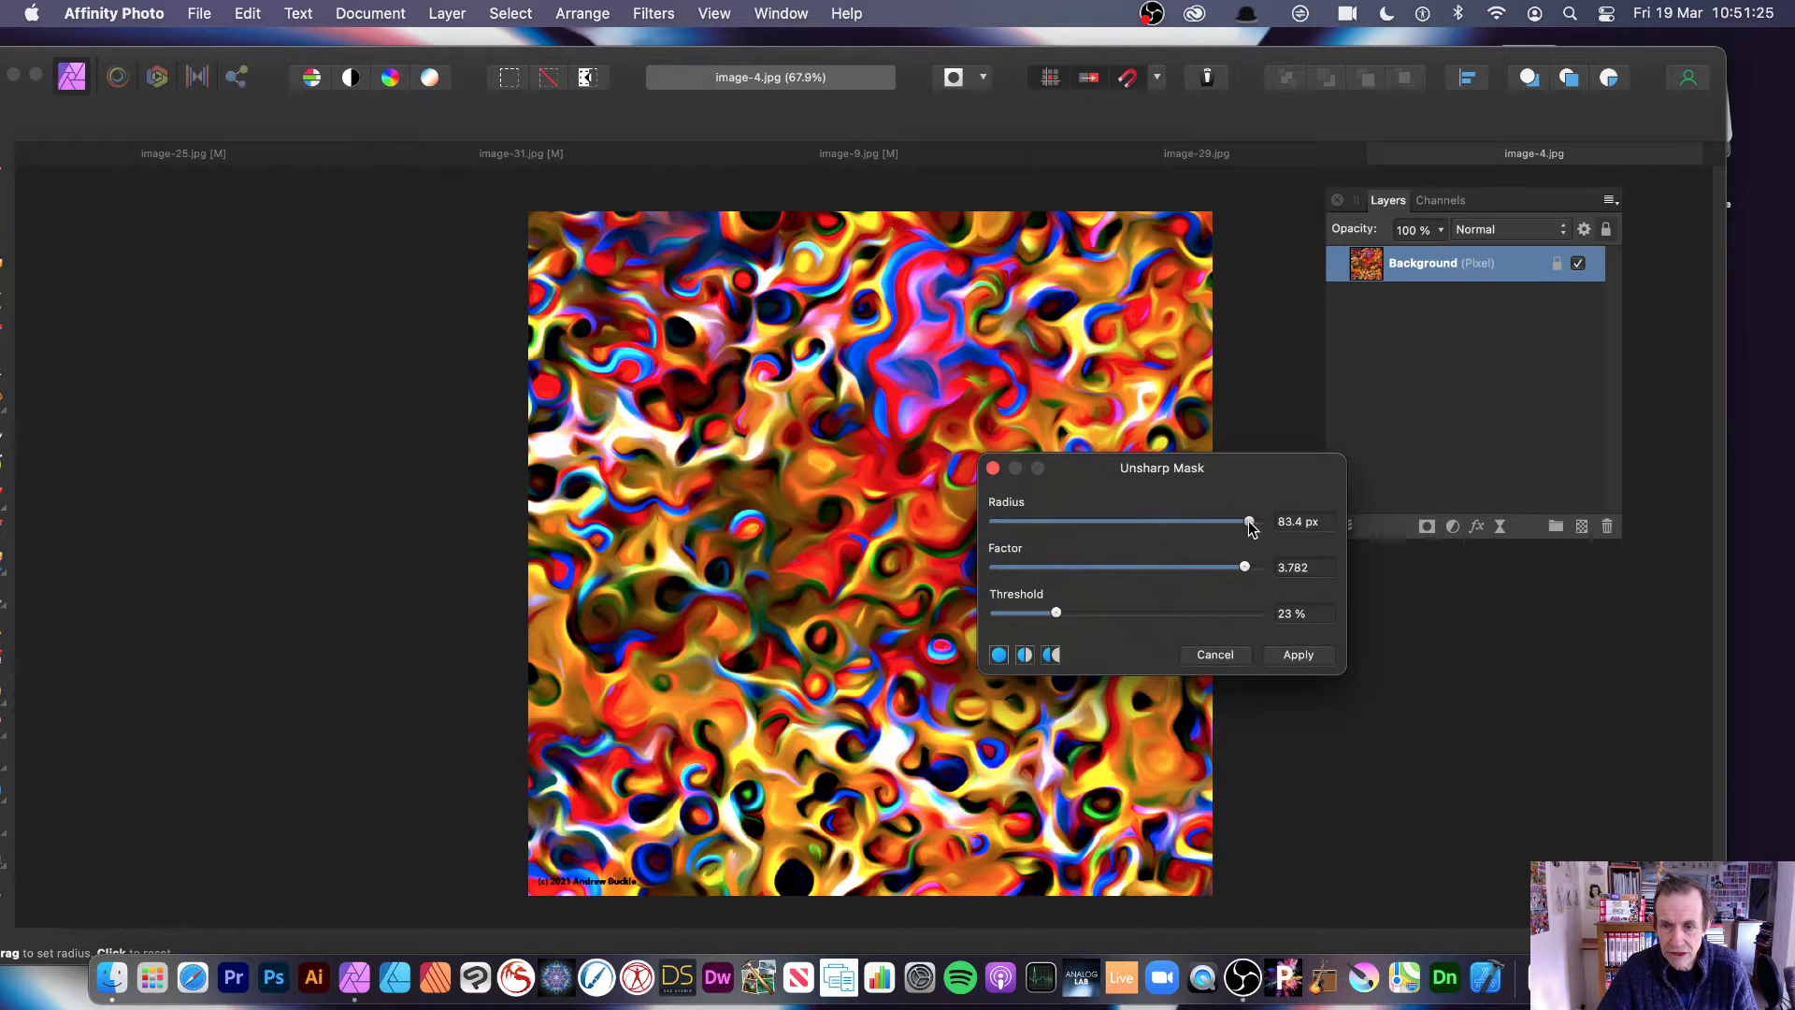
pyautogui.click(1304, 656)
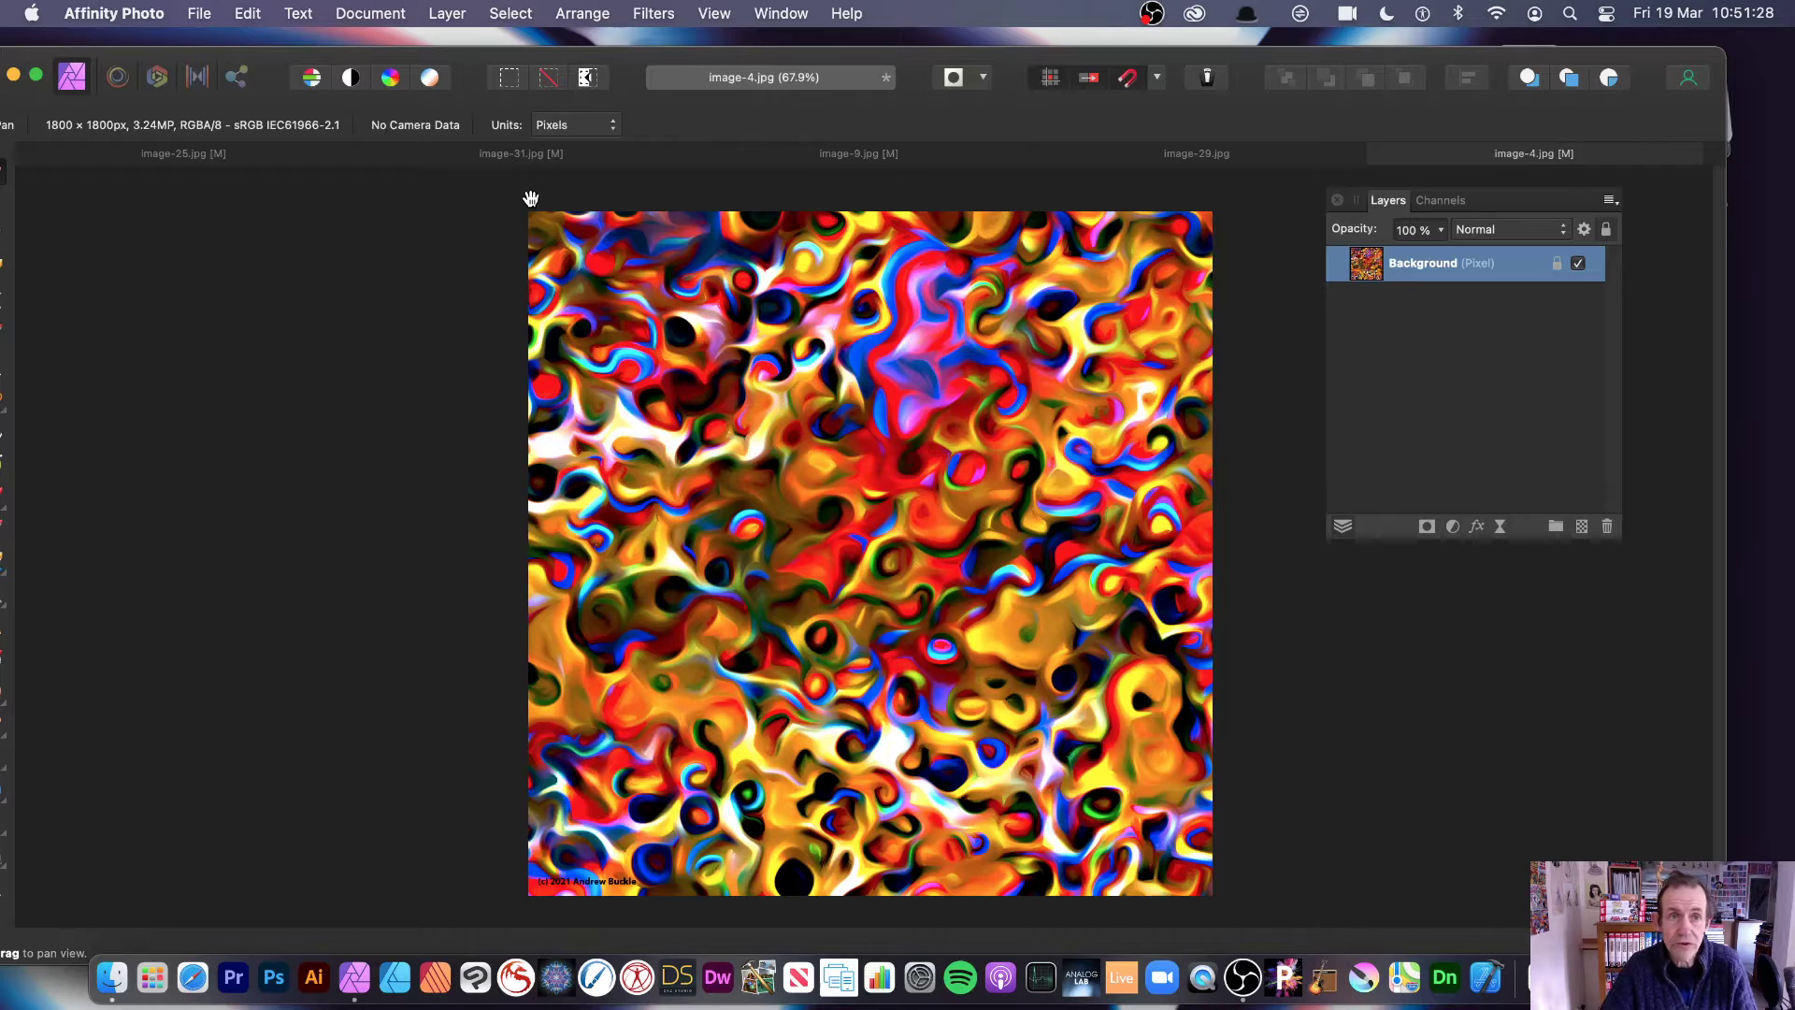
pyautogui.click(449, 13)
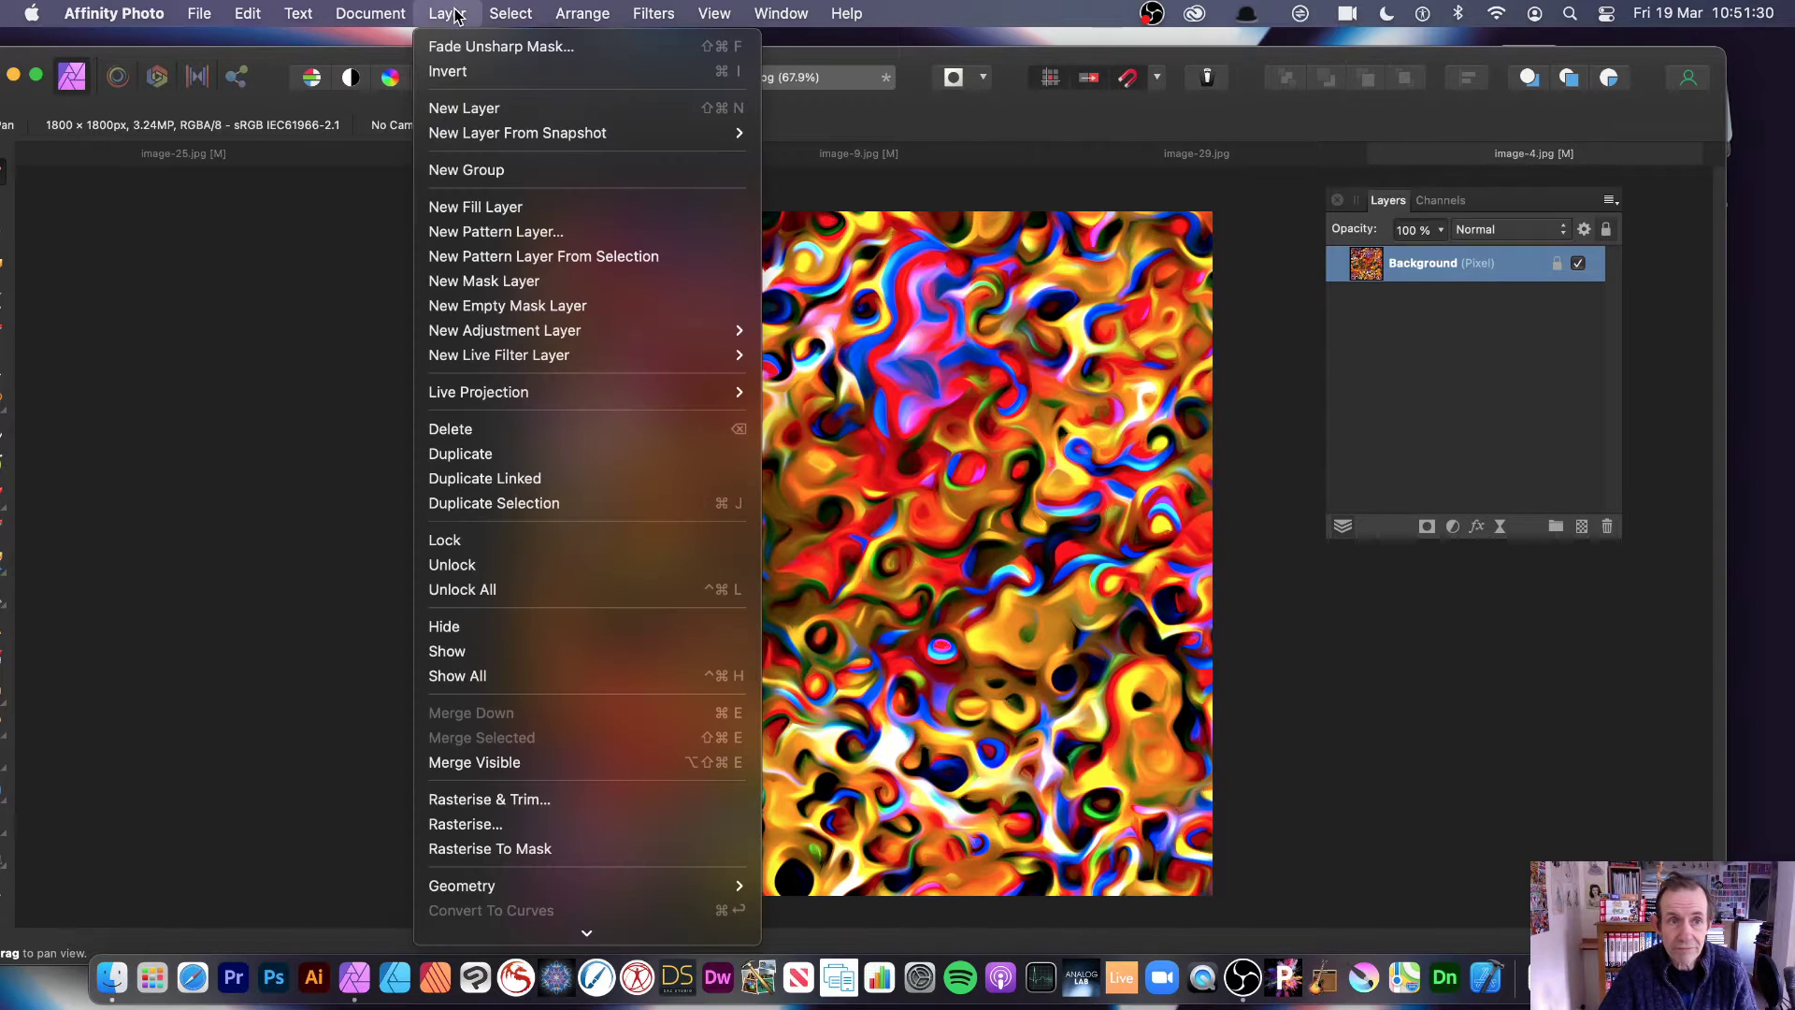
# Step: Try fading the Unsharp Mask with Lighten blend mode at 11%
pyautogui.click(534, 53)
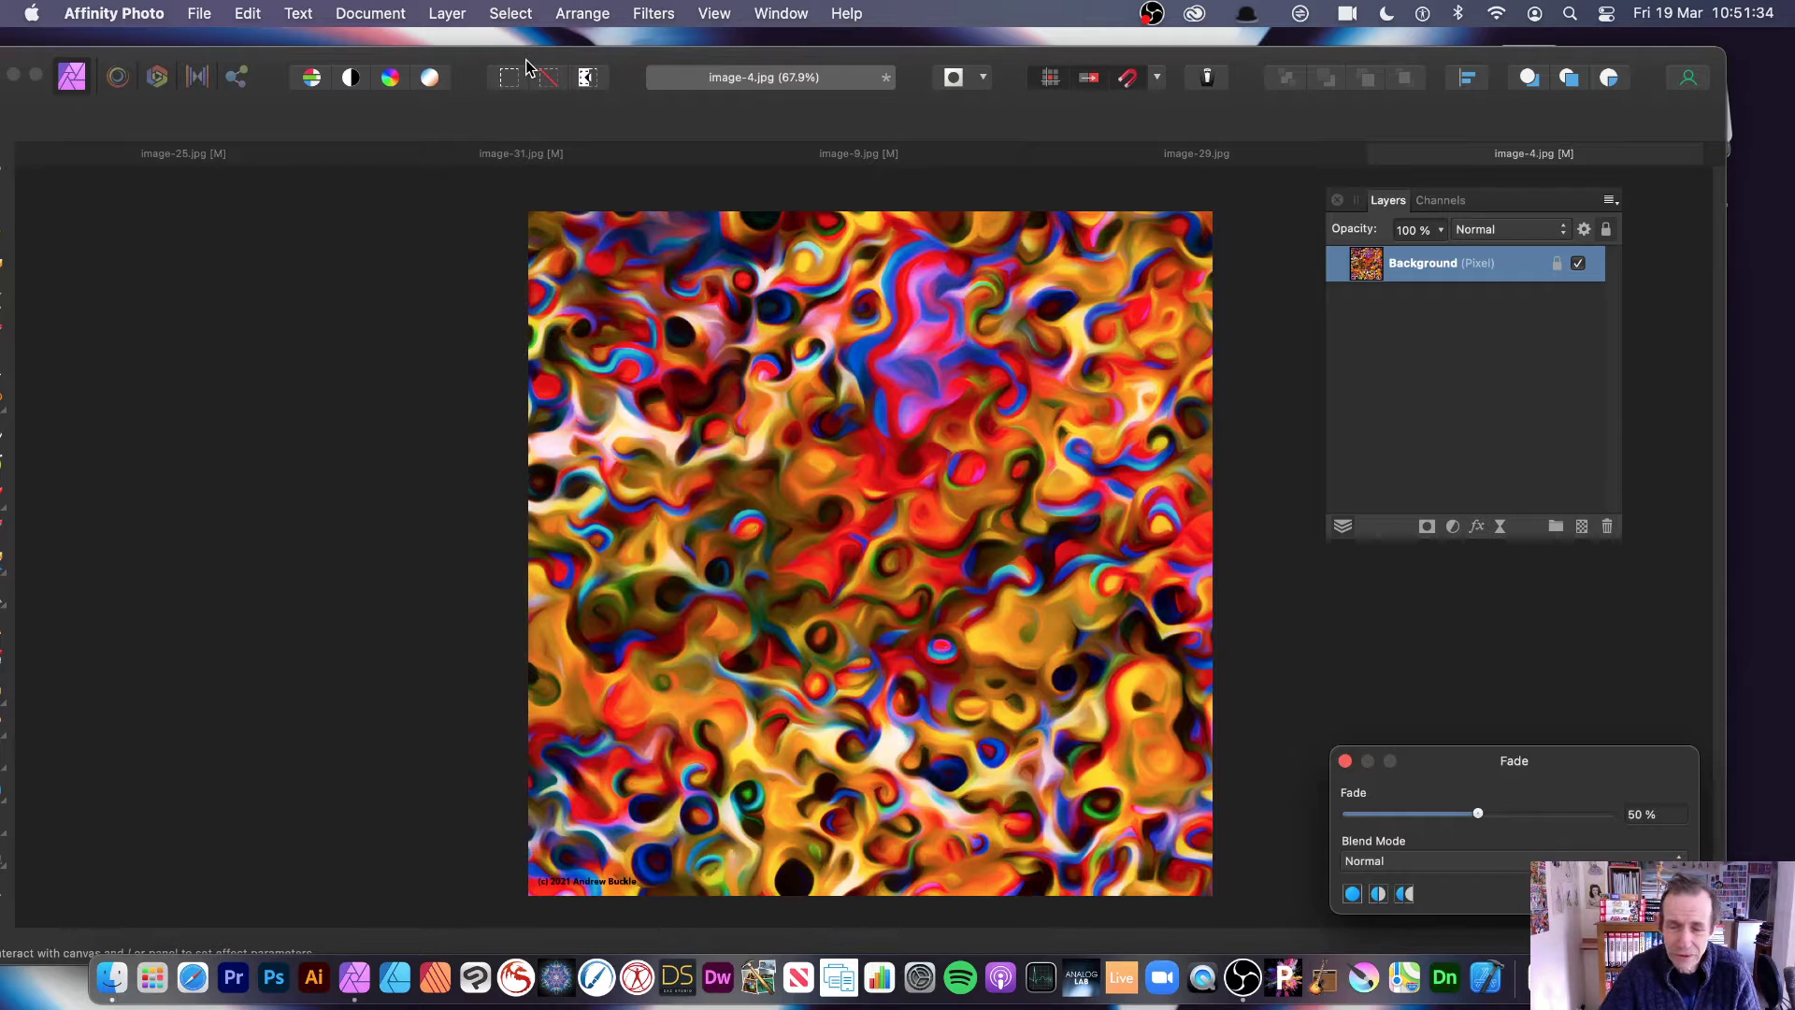
pyautogui.moveTo(1539, 758)
pyautogui.mouseDown()
pyautogui.moveTo(953, 427)
pyautogui.moveTo(1102, 457)
pyautogui.moveTo(1103, 510)
pyautogui.moveTo(1006, 509)
pyautogui.moveTo(1175, 520)
pyautogui.moveTo(996, 516)
pyautogui.moveTo(1066, 514)
pyautogui.mouseUp()
pyautogui.click(1063, 551)
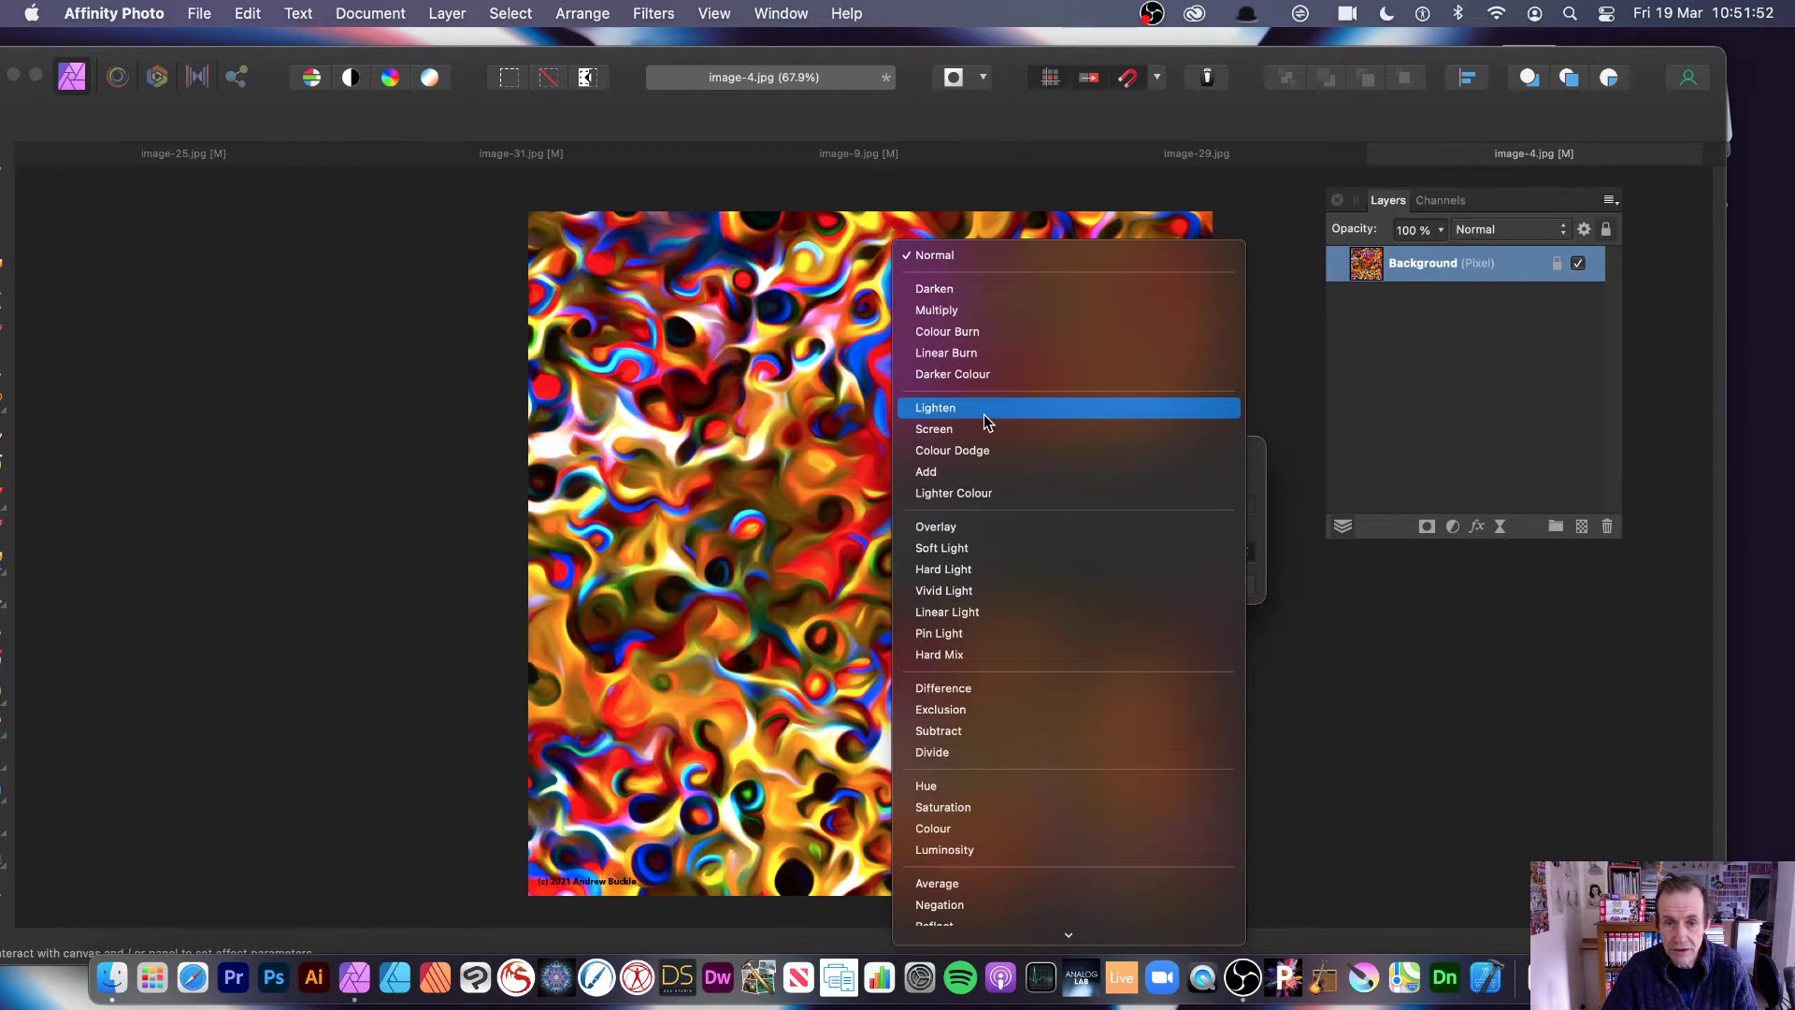
pyautogui.click(984, 413)
pyautogui.moveTo(977, 505); pyautogui.dragTo(942, 509)
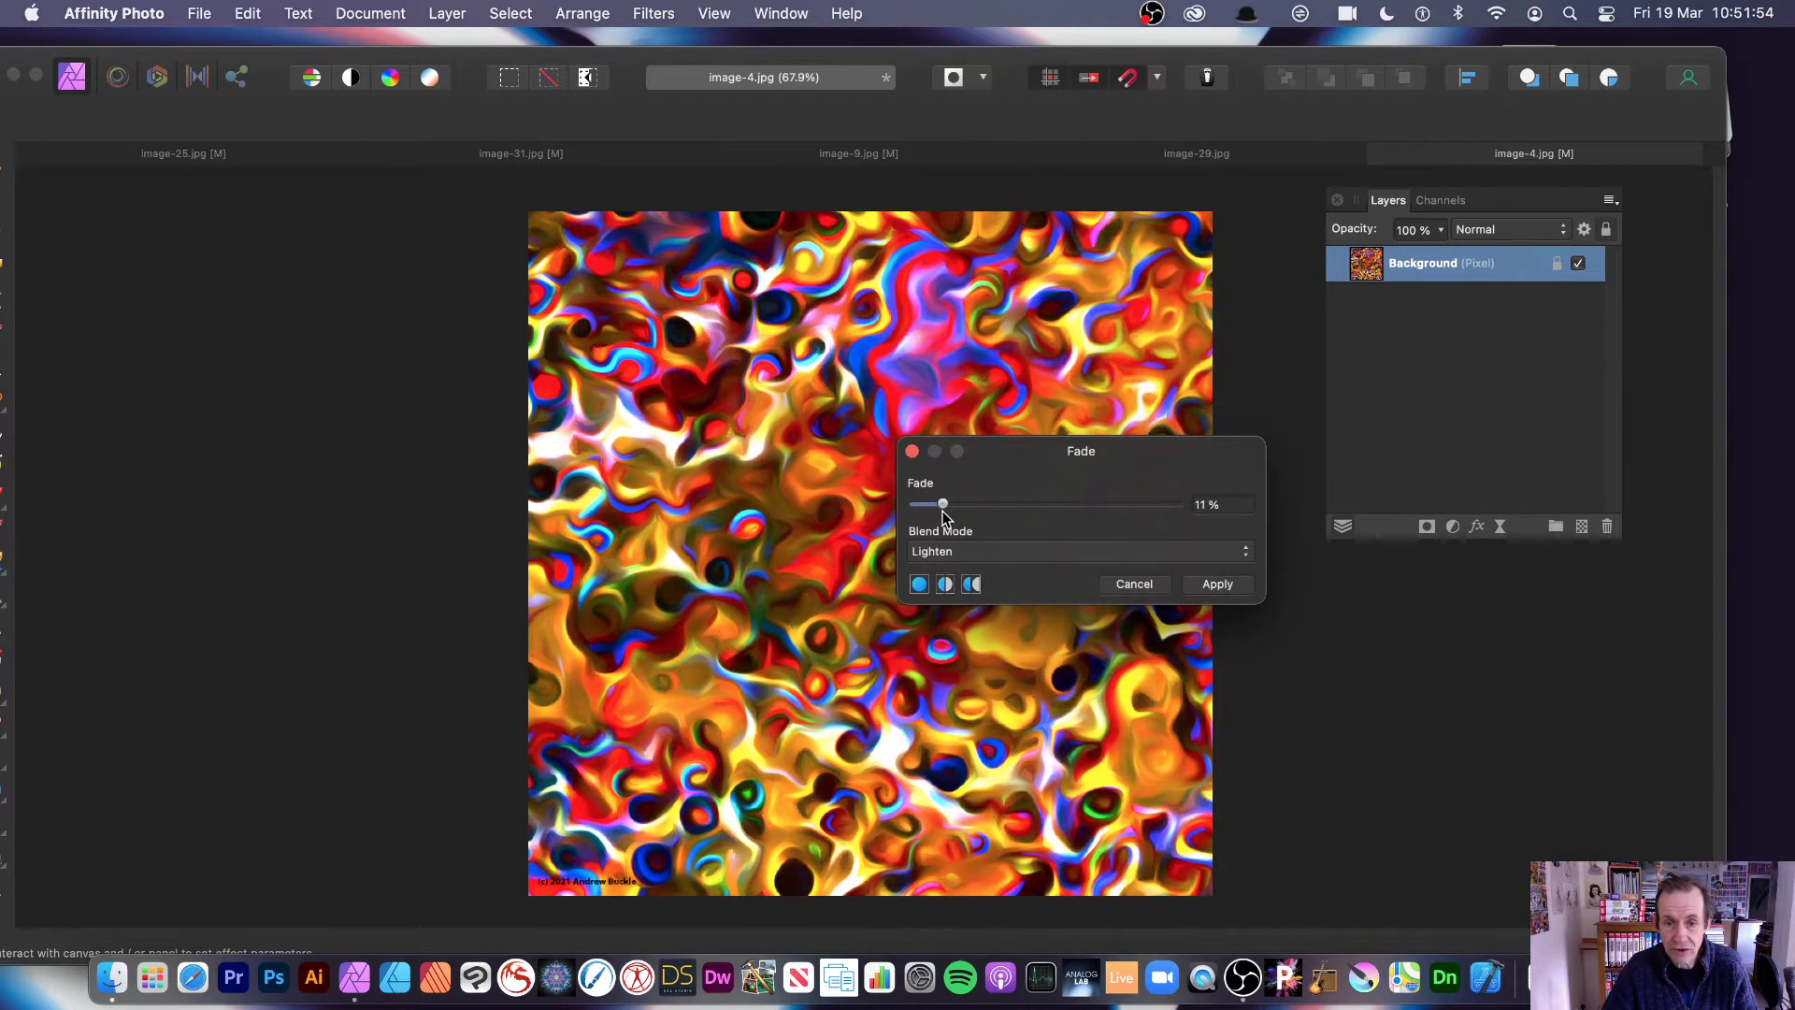
# Step: Apply the fade in Difference blend mode at 0%
pyautogui.click(1051, 552)
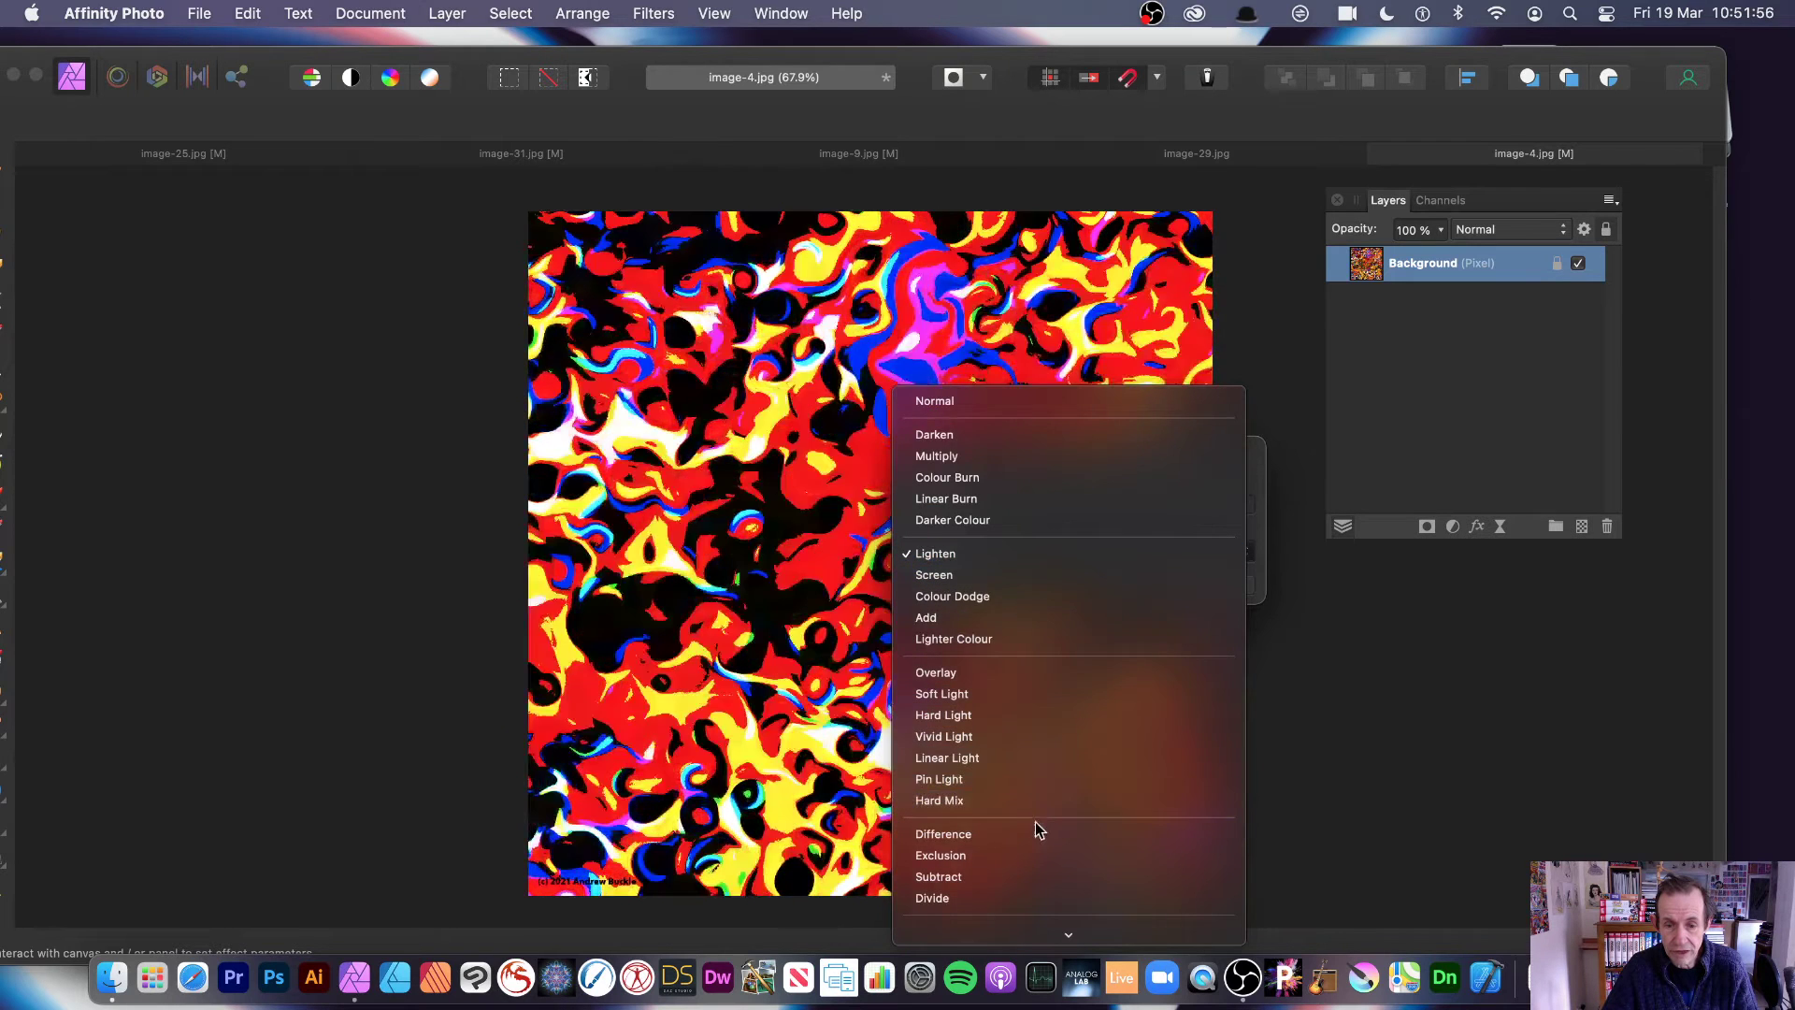
pyautogui.click(1036, 834)
pyautogui.moveTo(1012, 463); pyautogui.dragTo(1161, 320)
pyautogui.moveTo(1100, 376); pyautogui.dragTo(1067, 377)
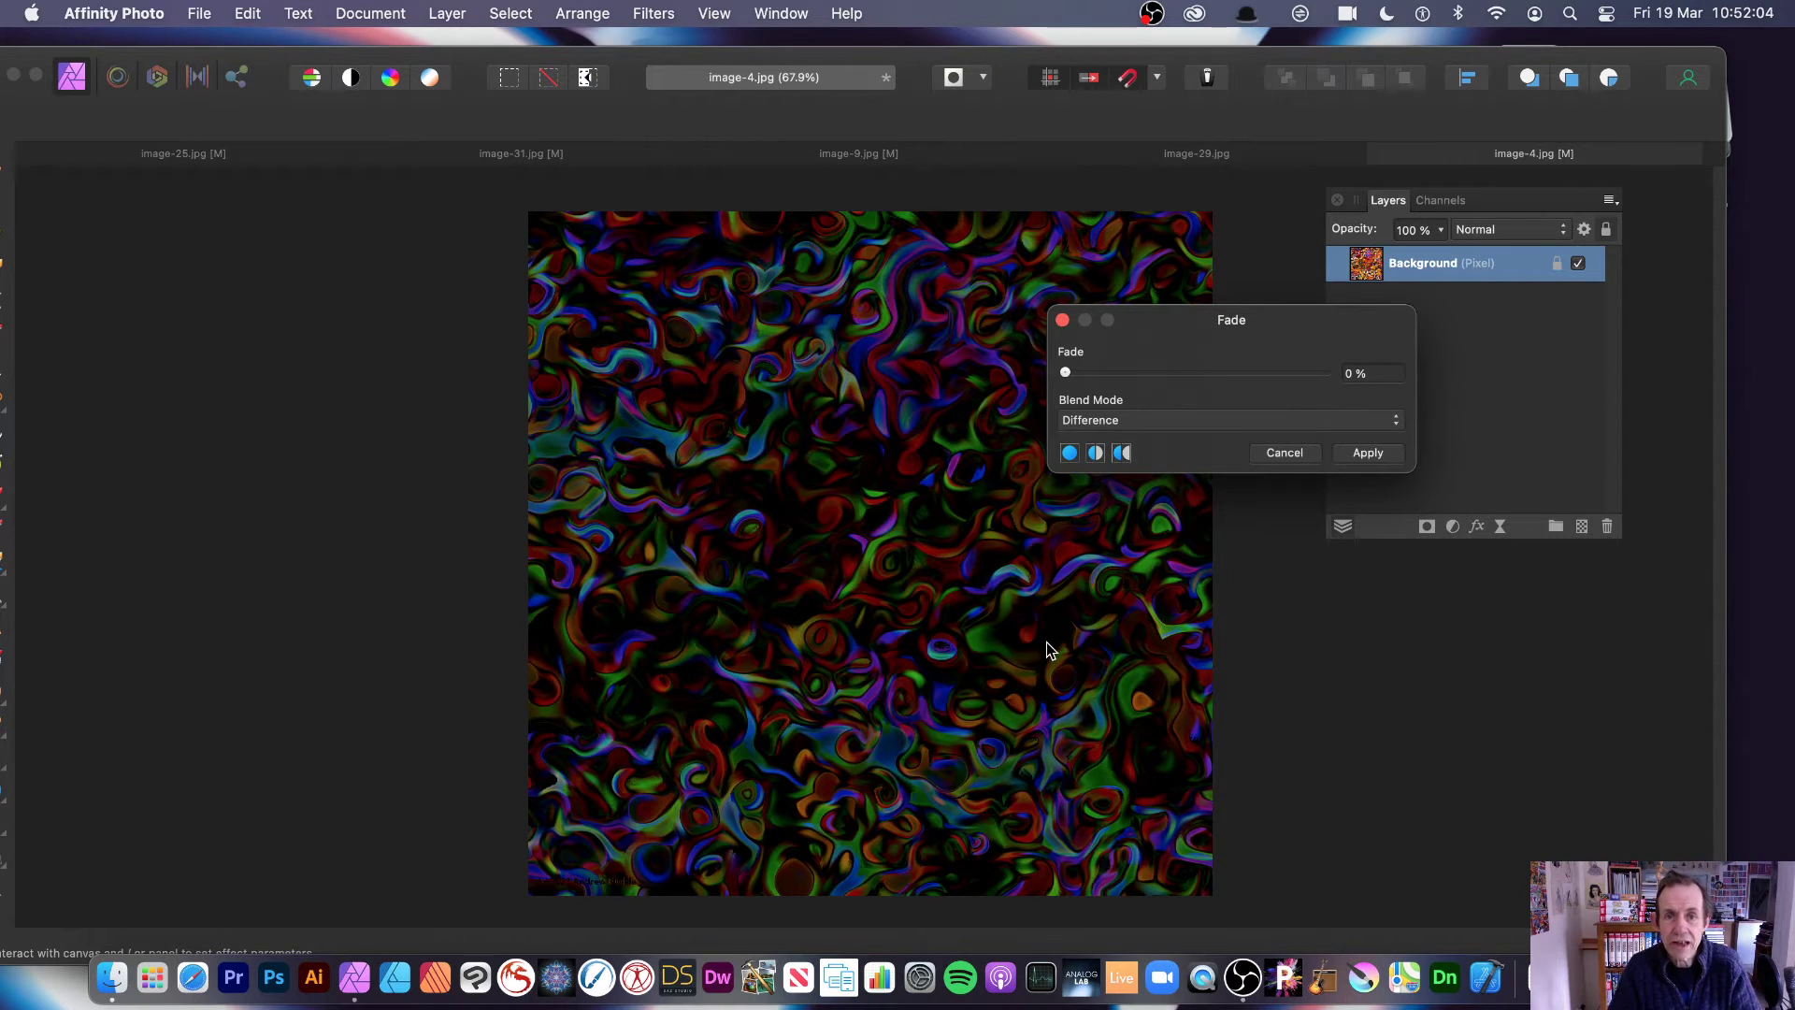
pyautogui.click(1368, 452)
# Step: Reapply the last Unsharp Mask to image-4.jpg and fade it to 50% using Add blend mode
pyautogui.click(657, 13)
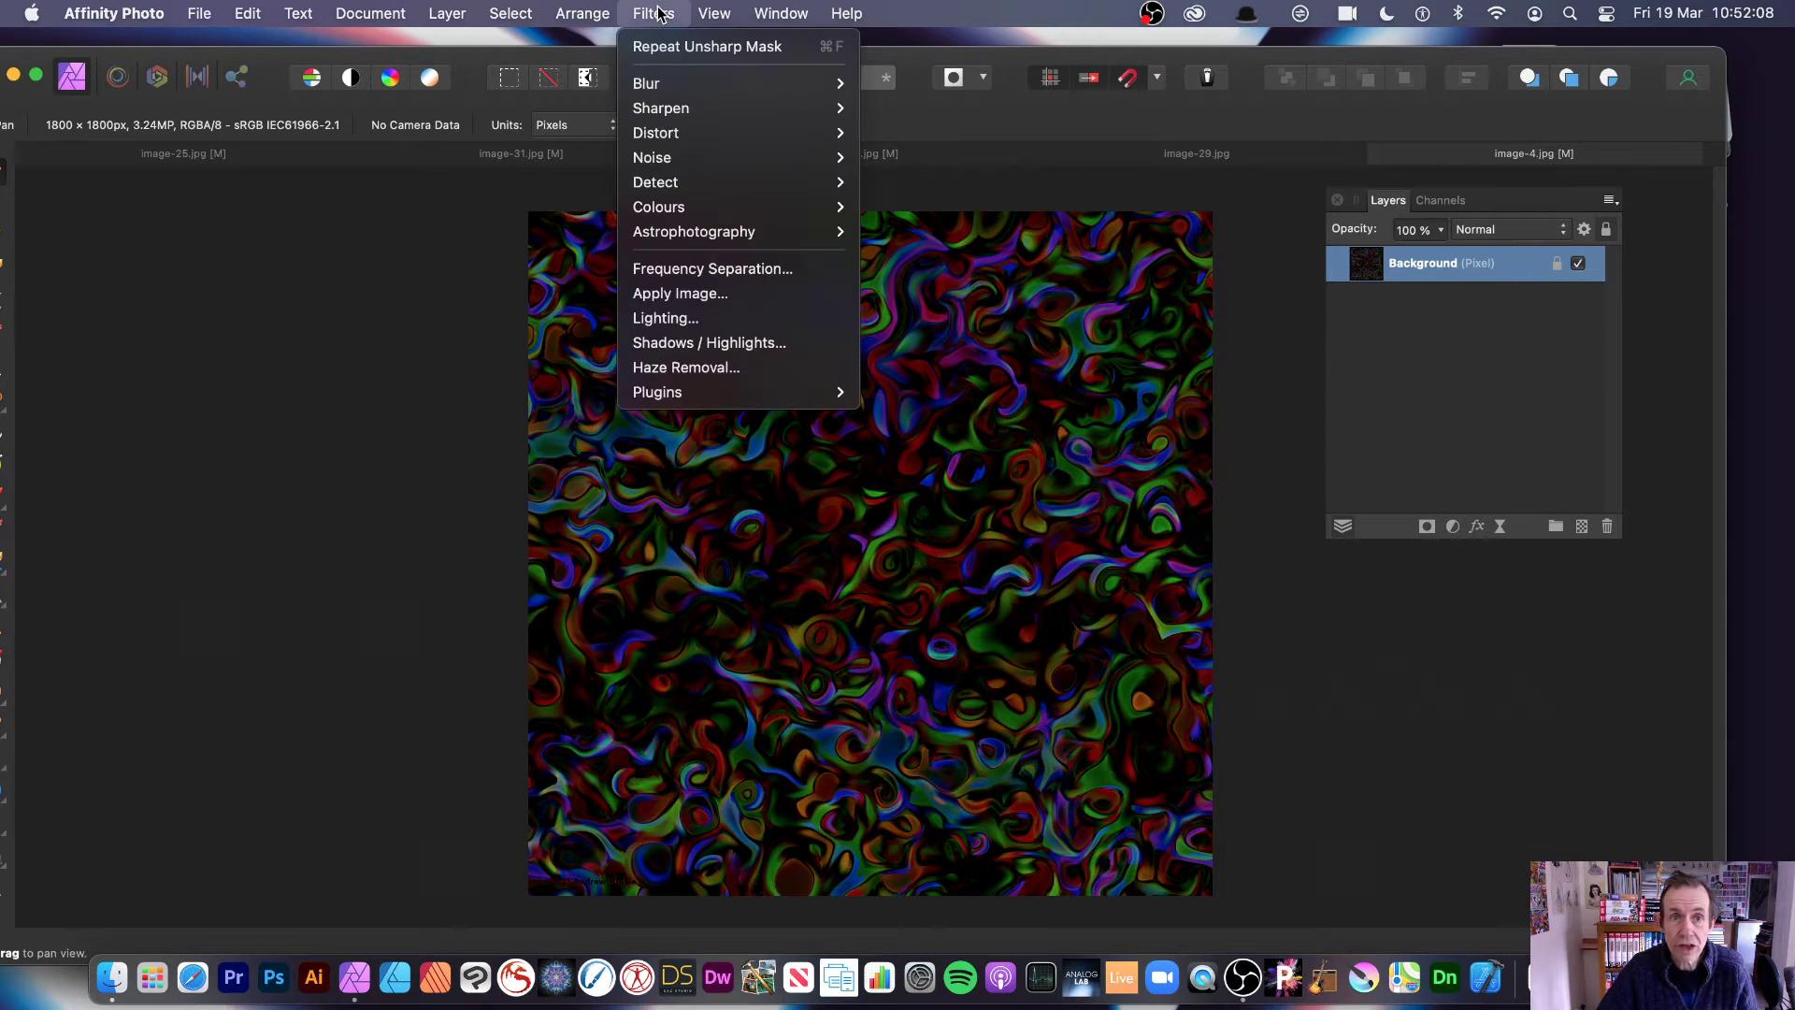
pyautogui.click(658, 43)
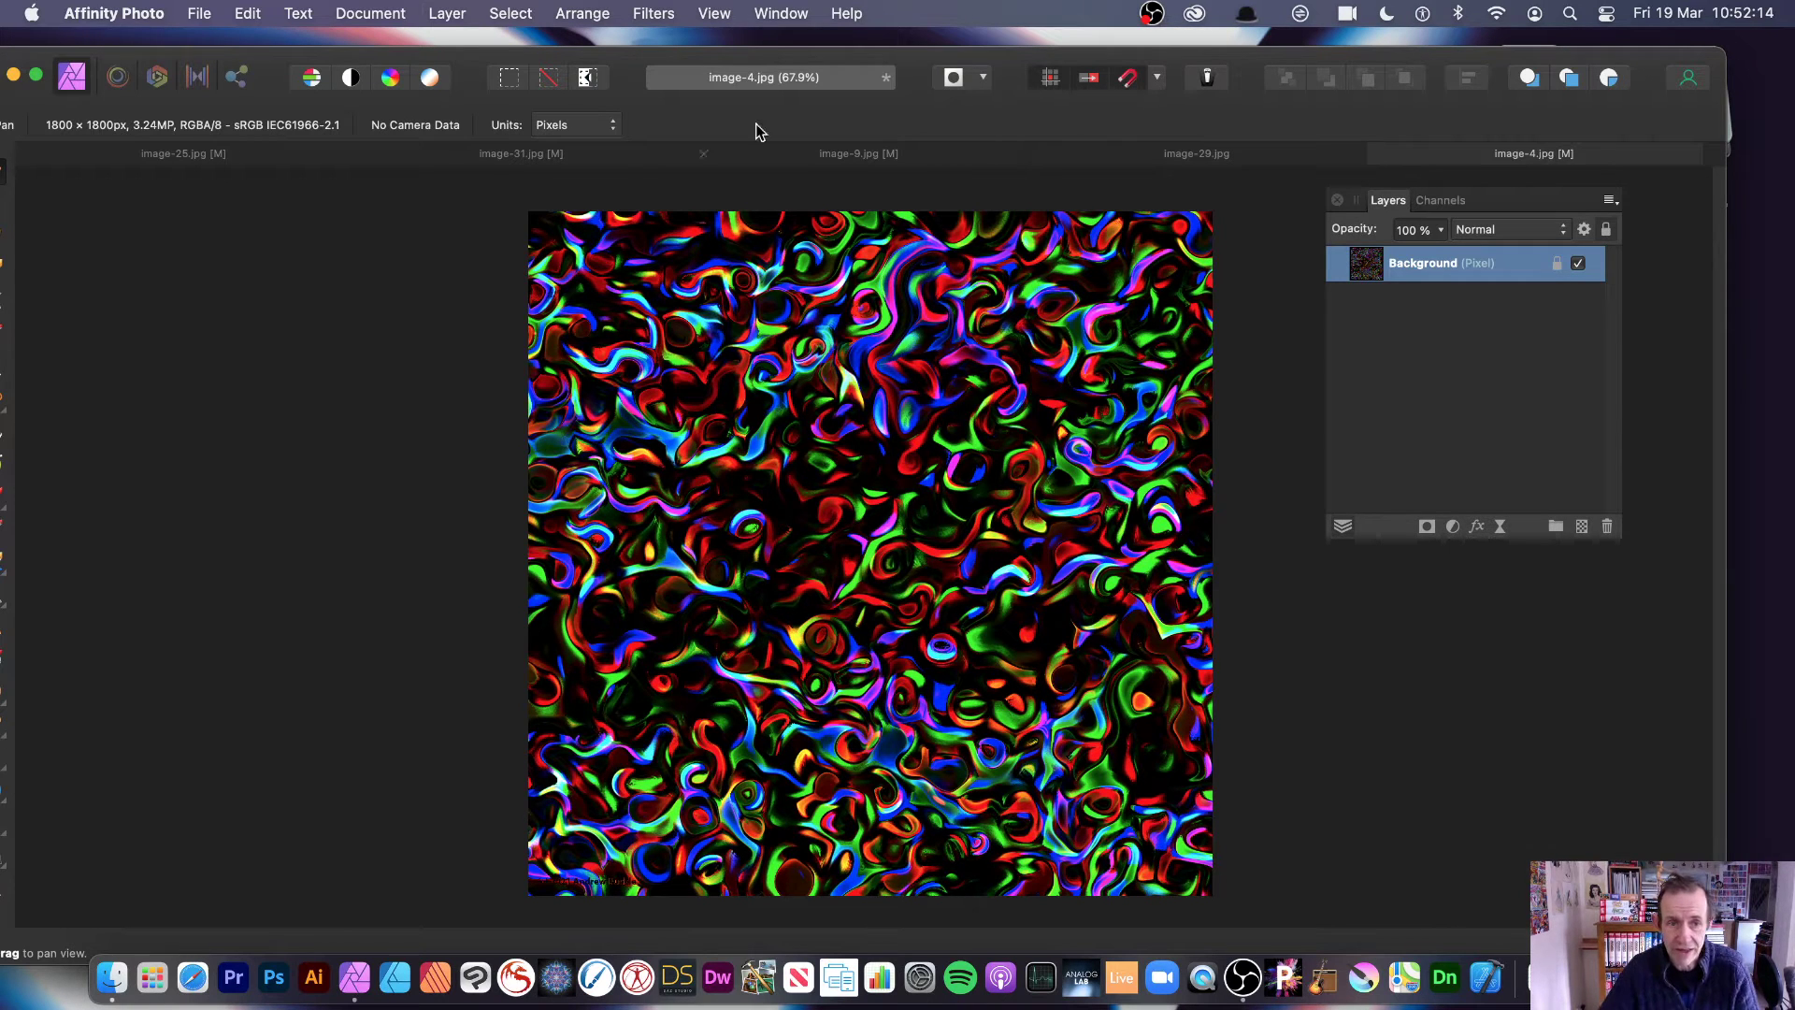
pyautogui.click(447, 13)
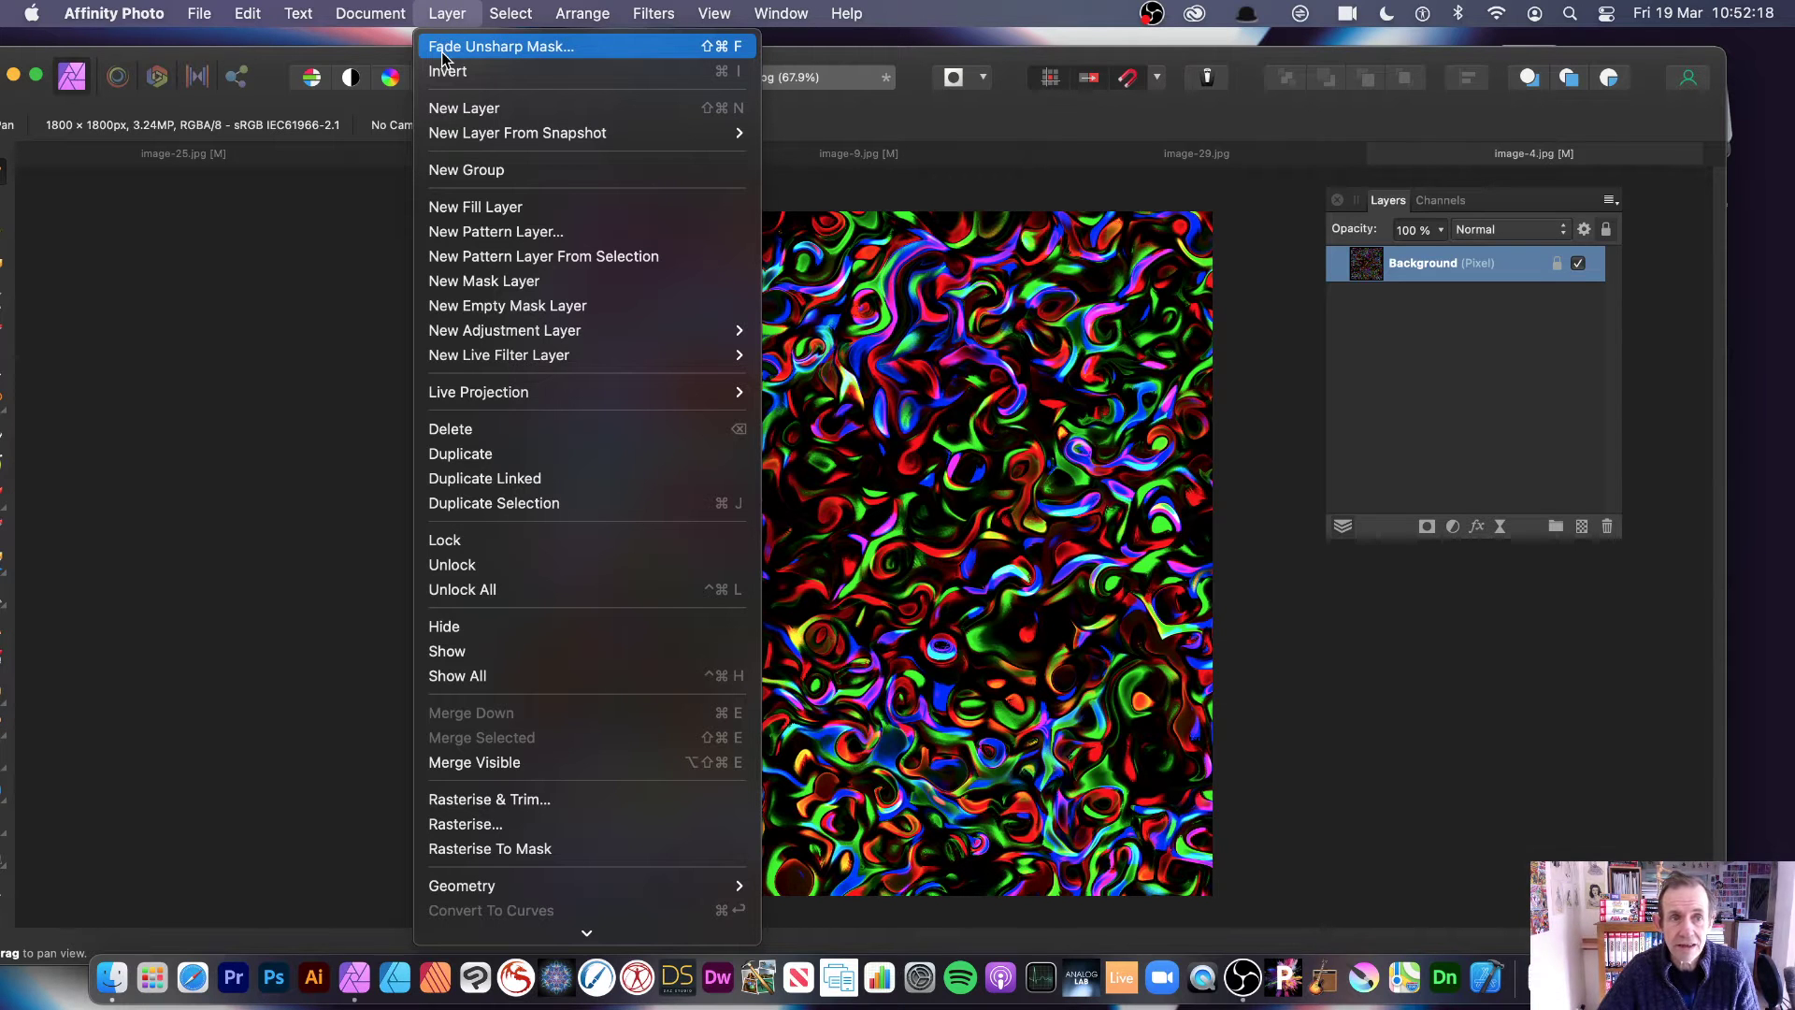
pyautogui.click(445, 48)
pyautogui.moveTo(1548, 770); pyautogui.dragTo(1121, 508)
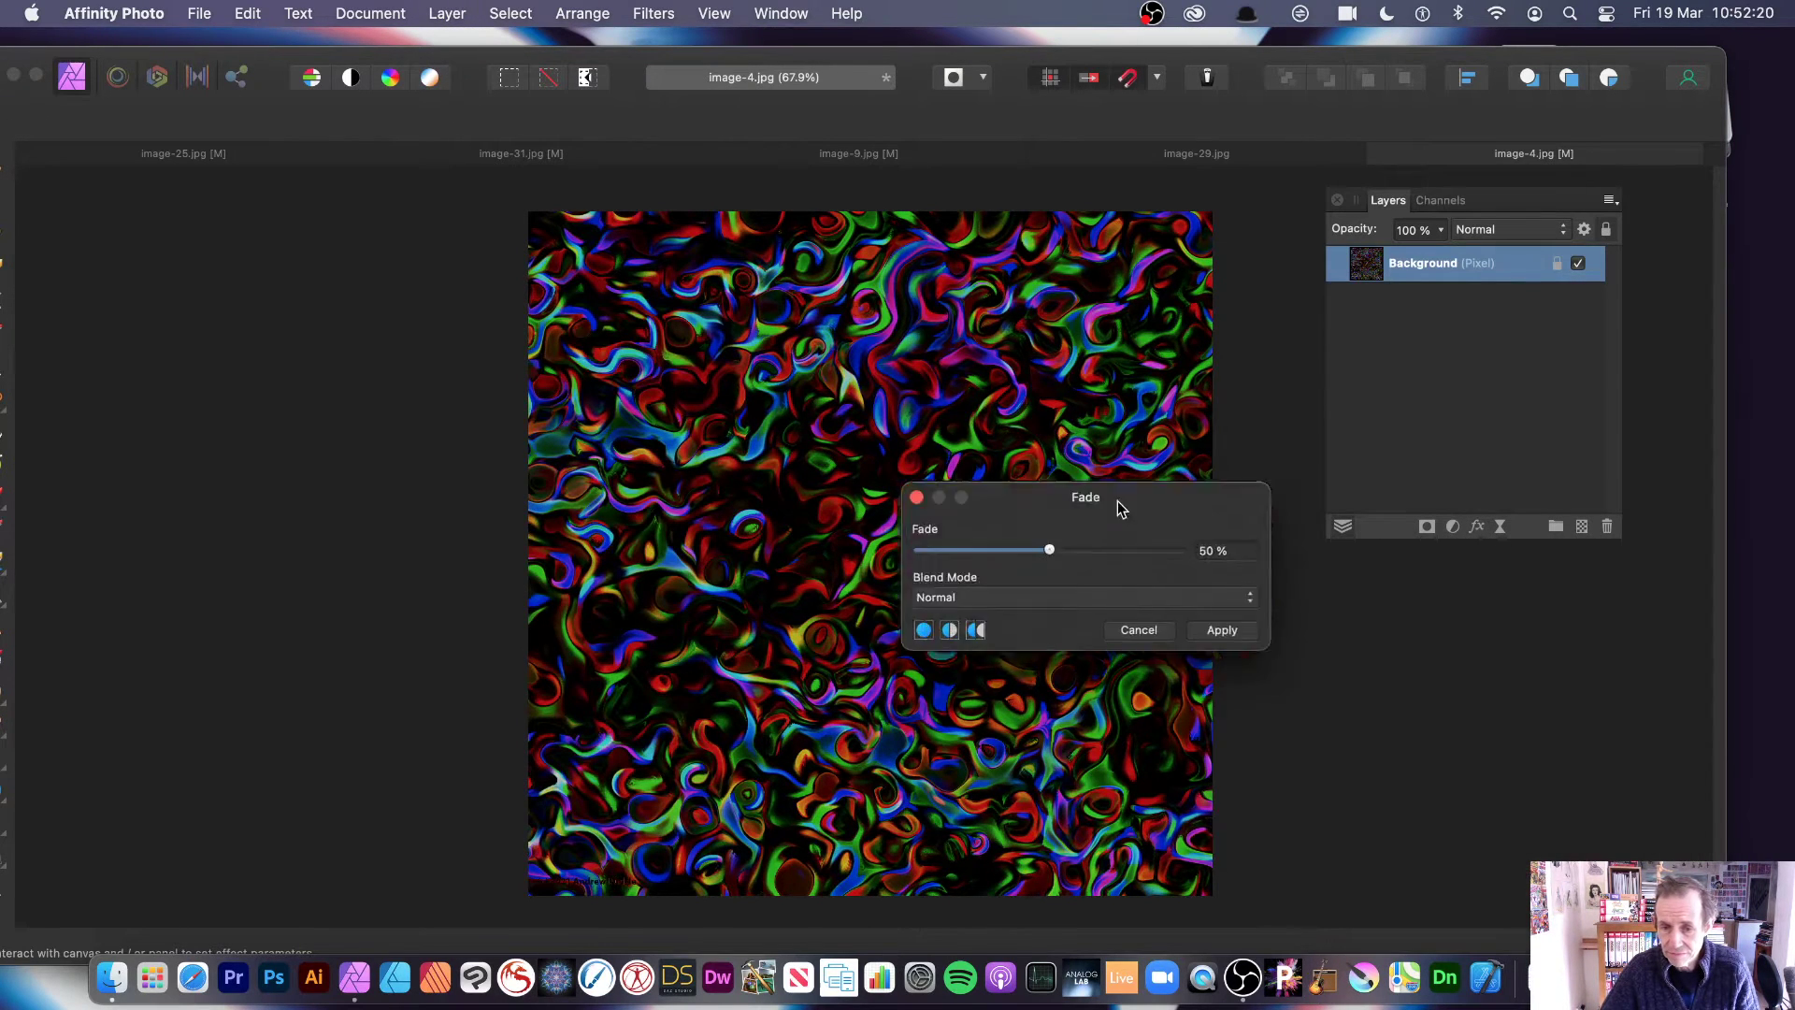
pyautogui.click(996, 596)
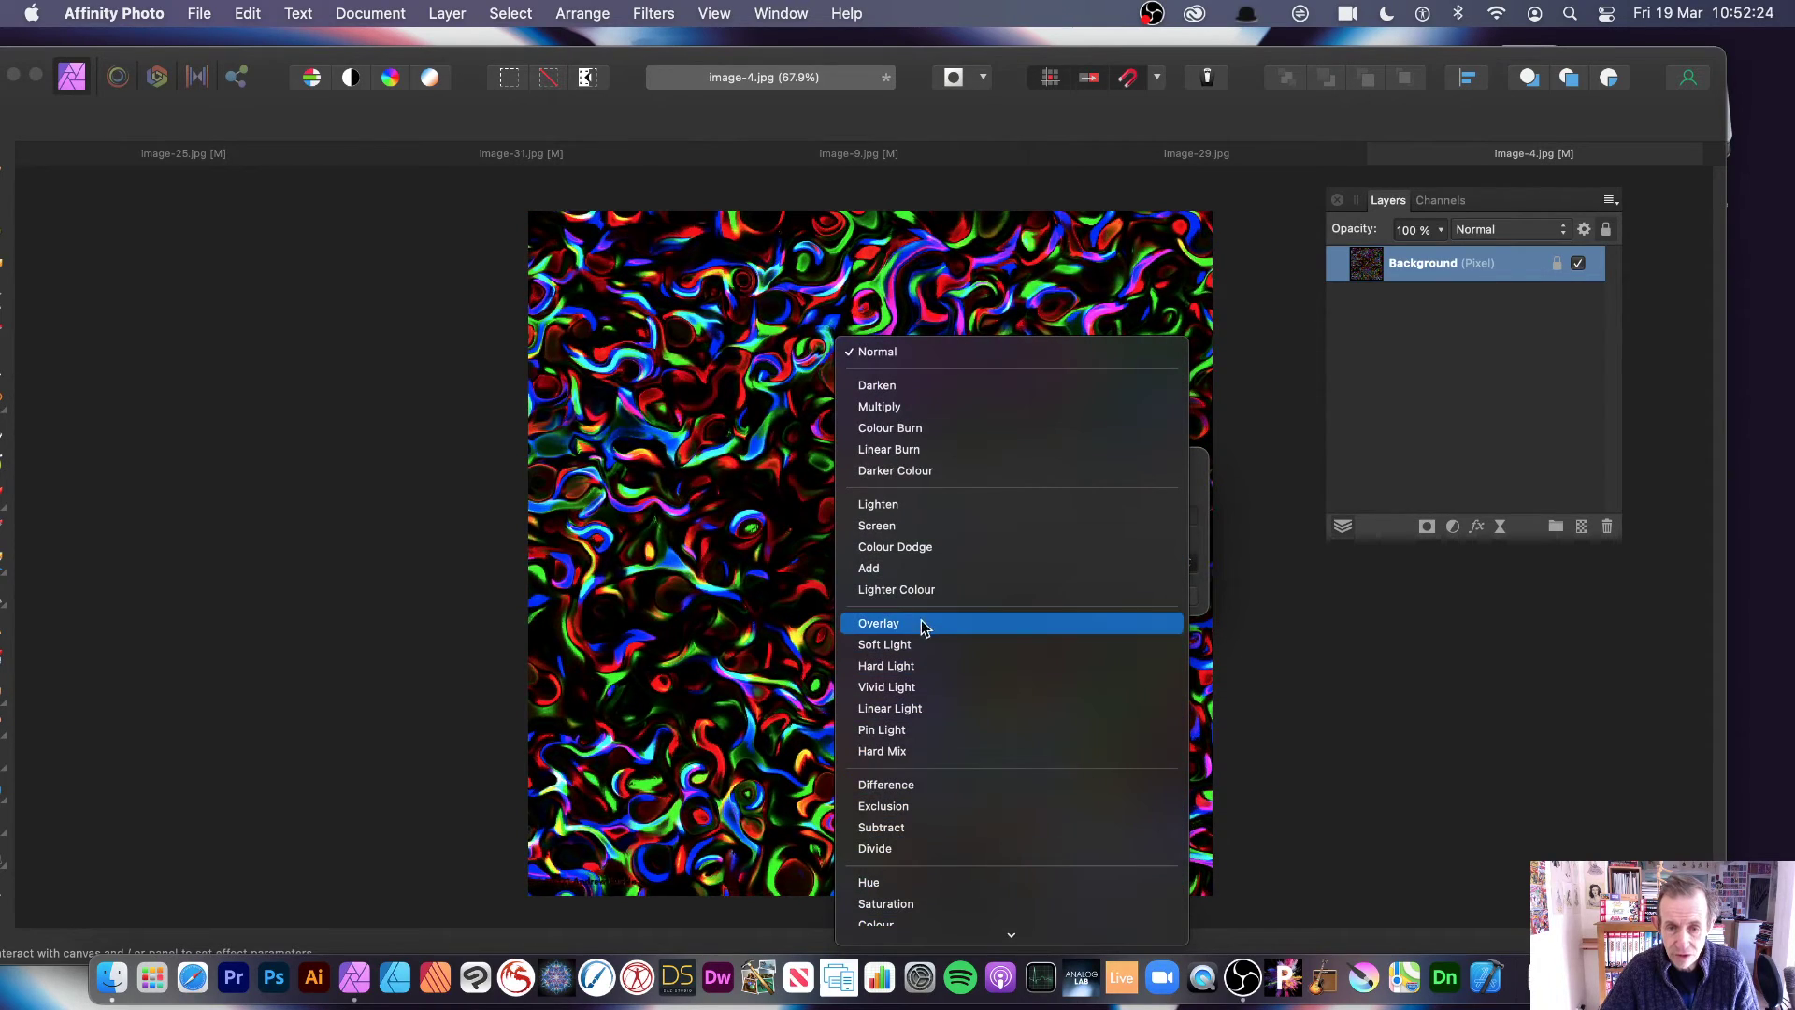
pyautogui.click(938, 568)
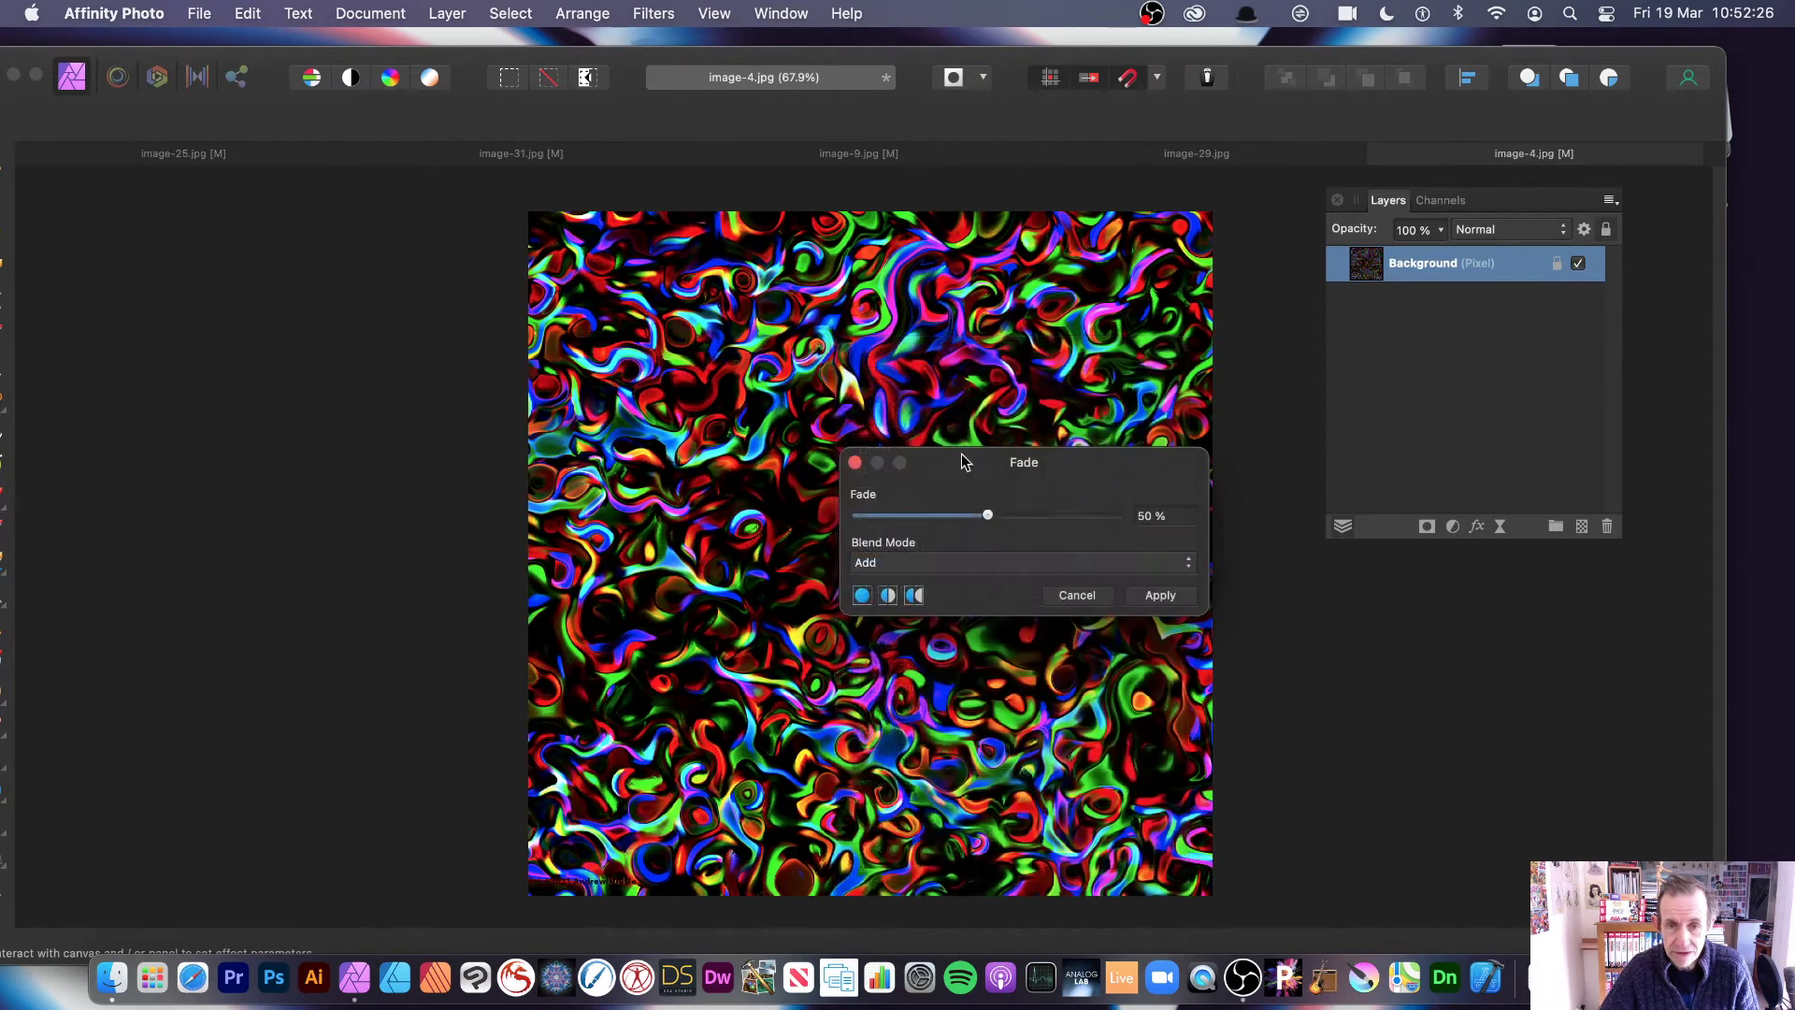
pyautogui.click(1171, 592)
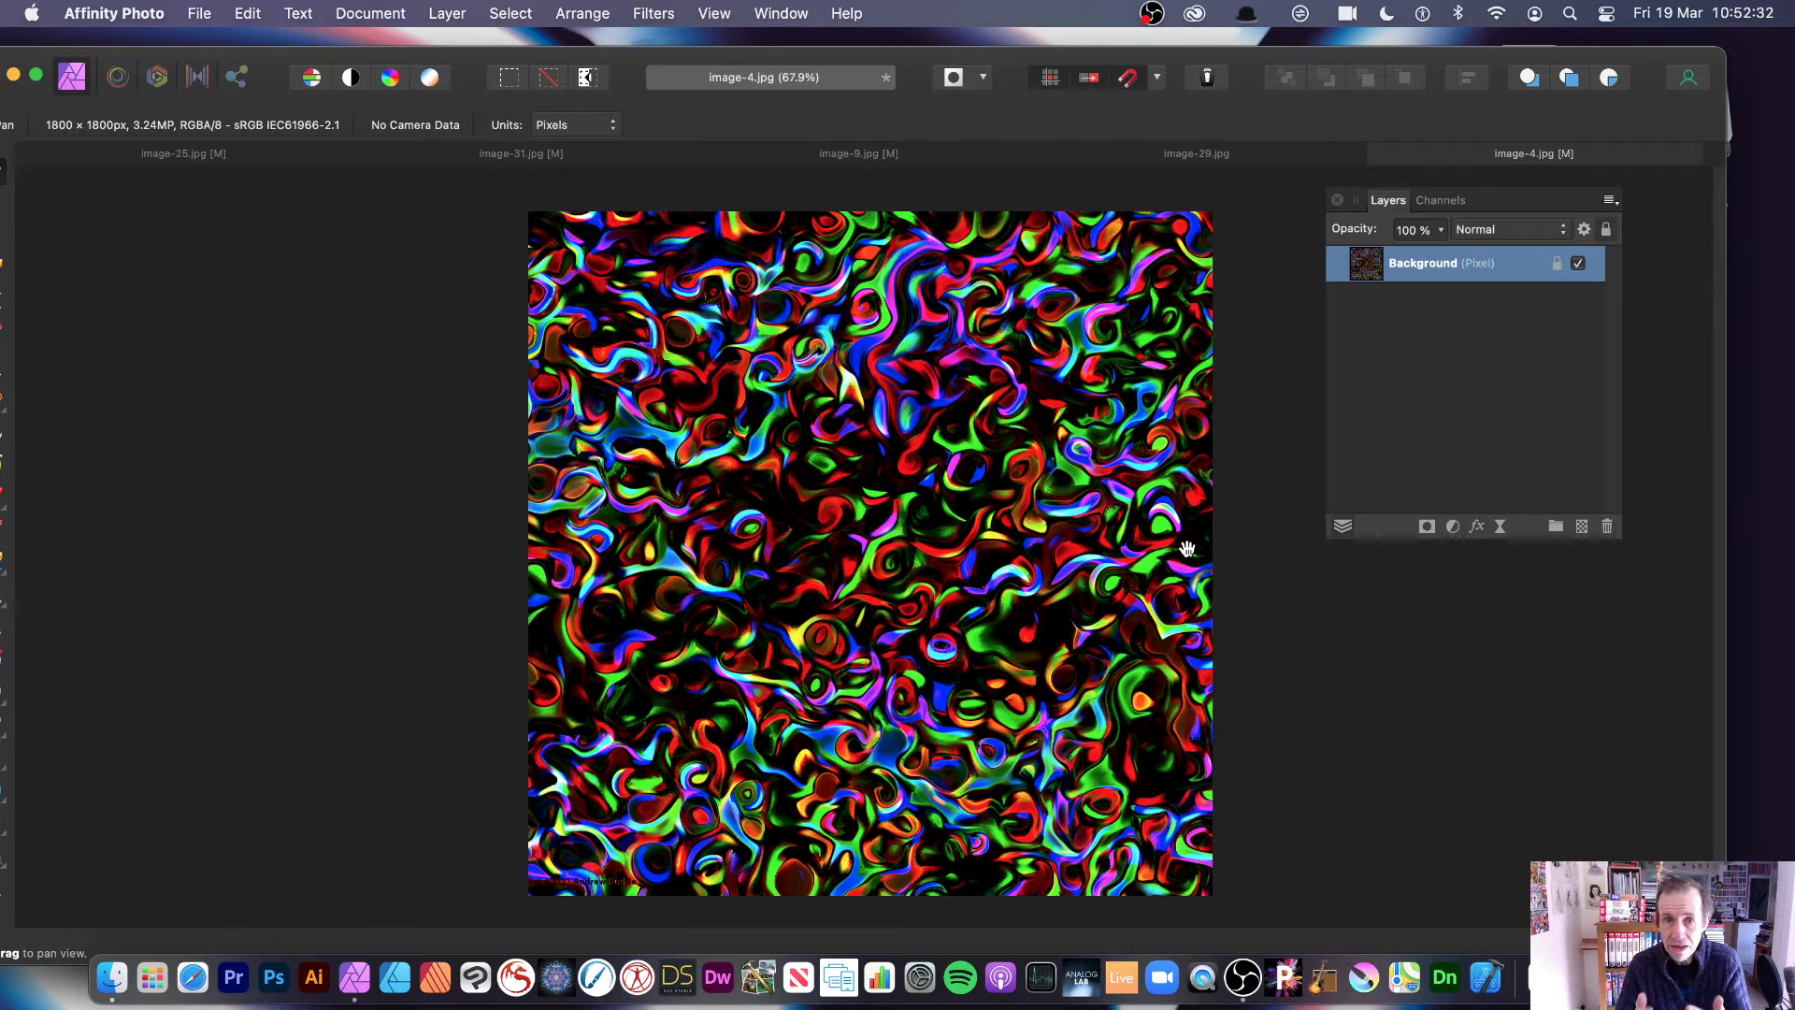
# Step: Glance at the View > Studio panels, then undo back to the colourful once-sharpened image-4.jpg
pyautogui.click(711, 13)
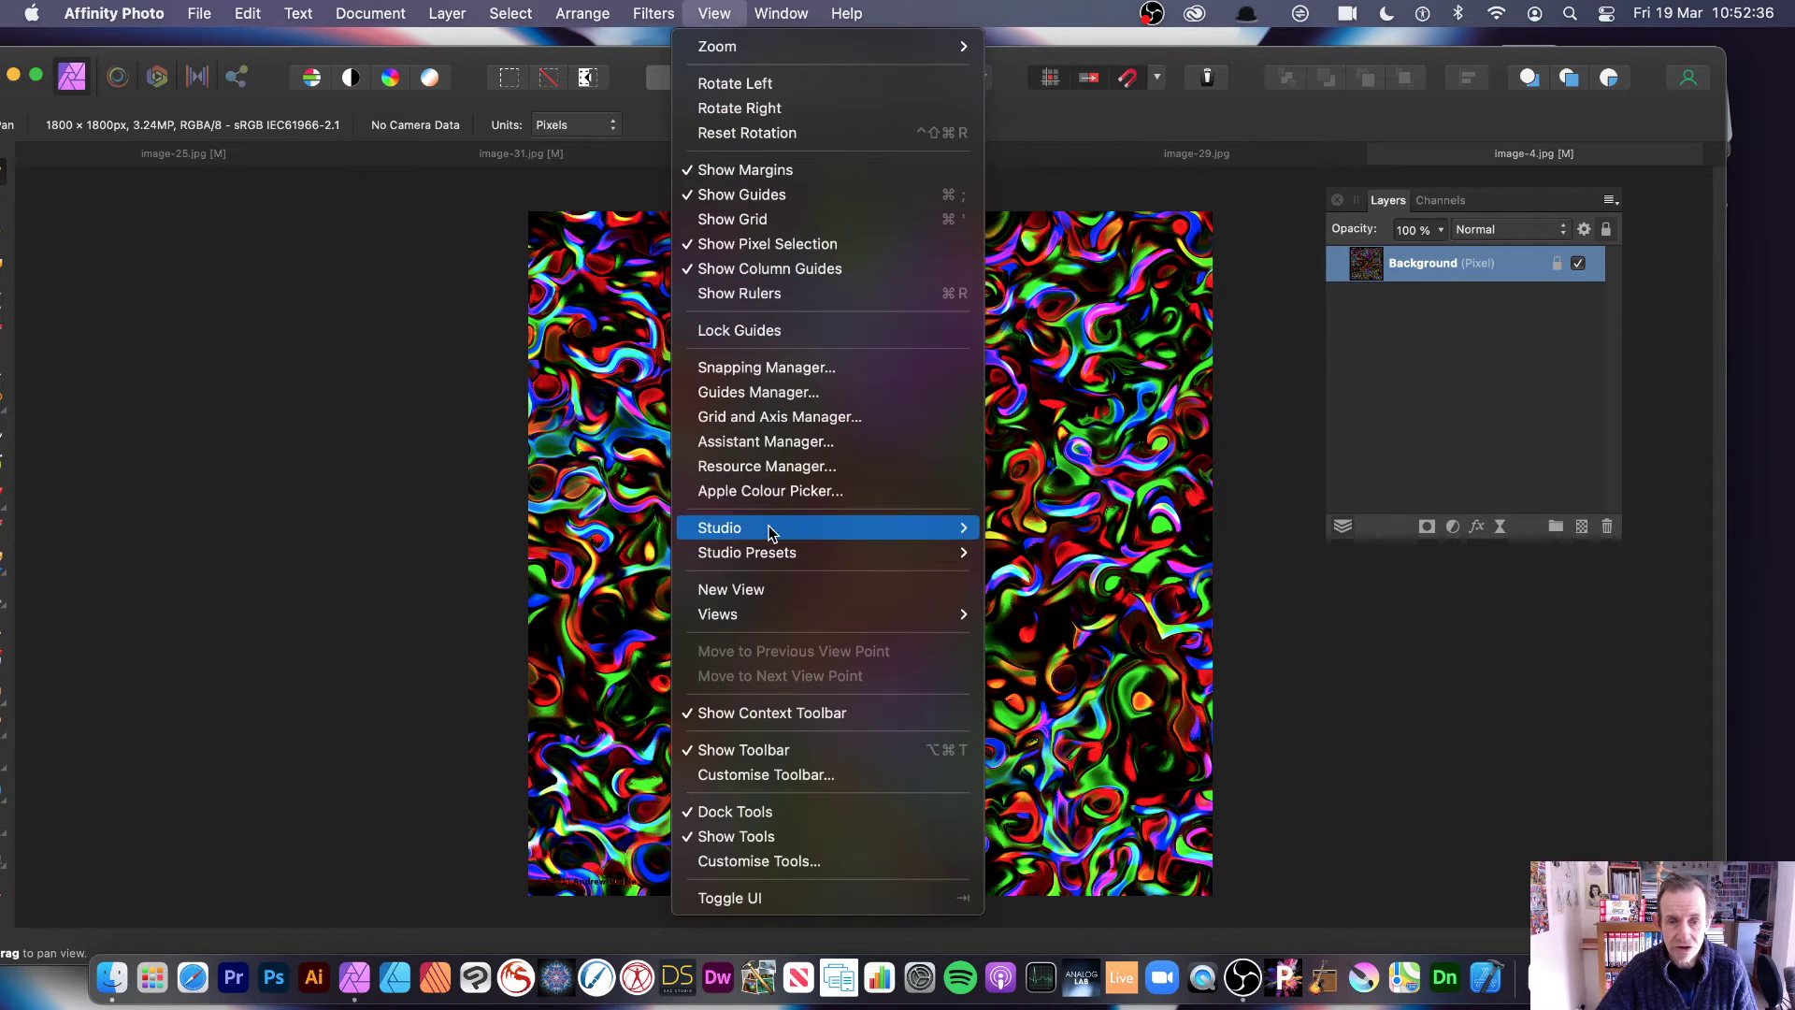
pyautogui.moveTo(770, 527)
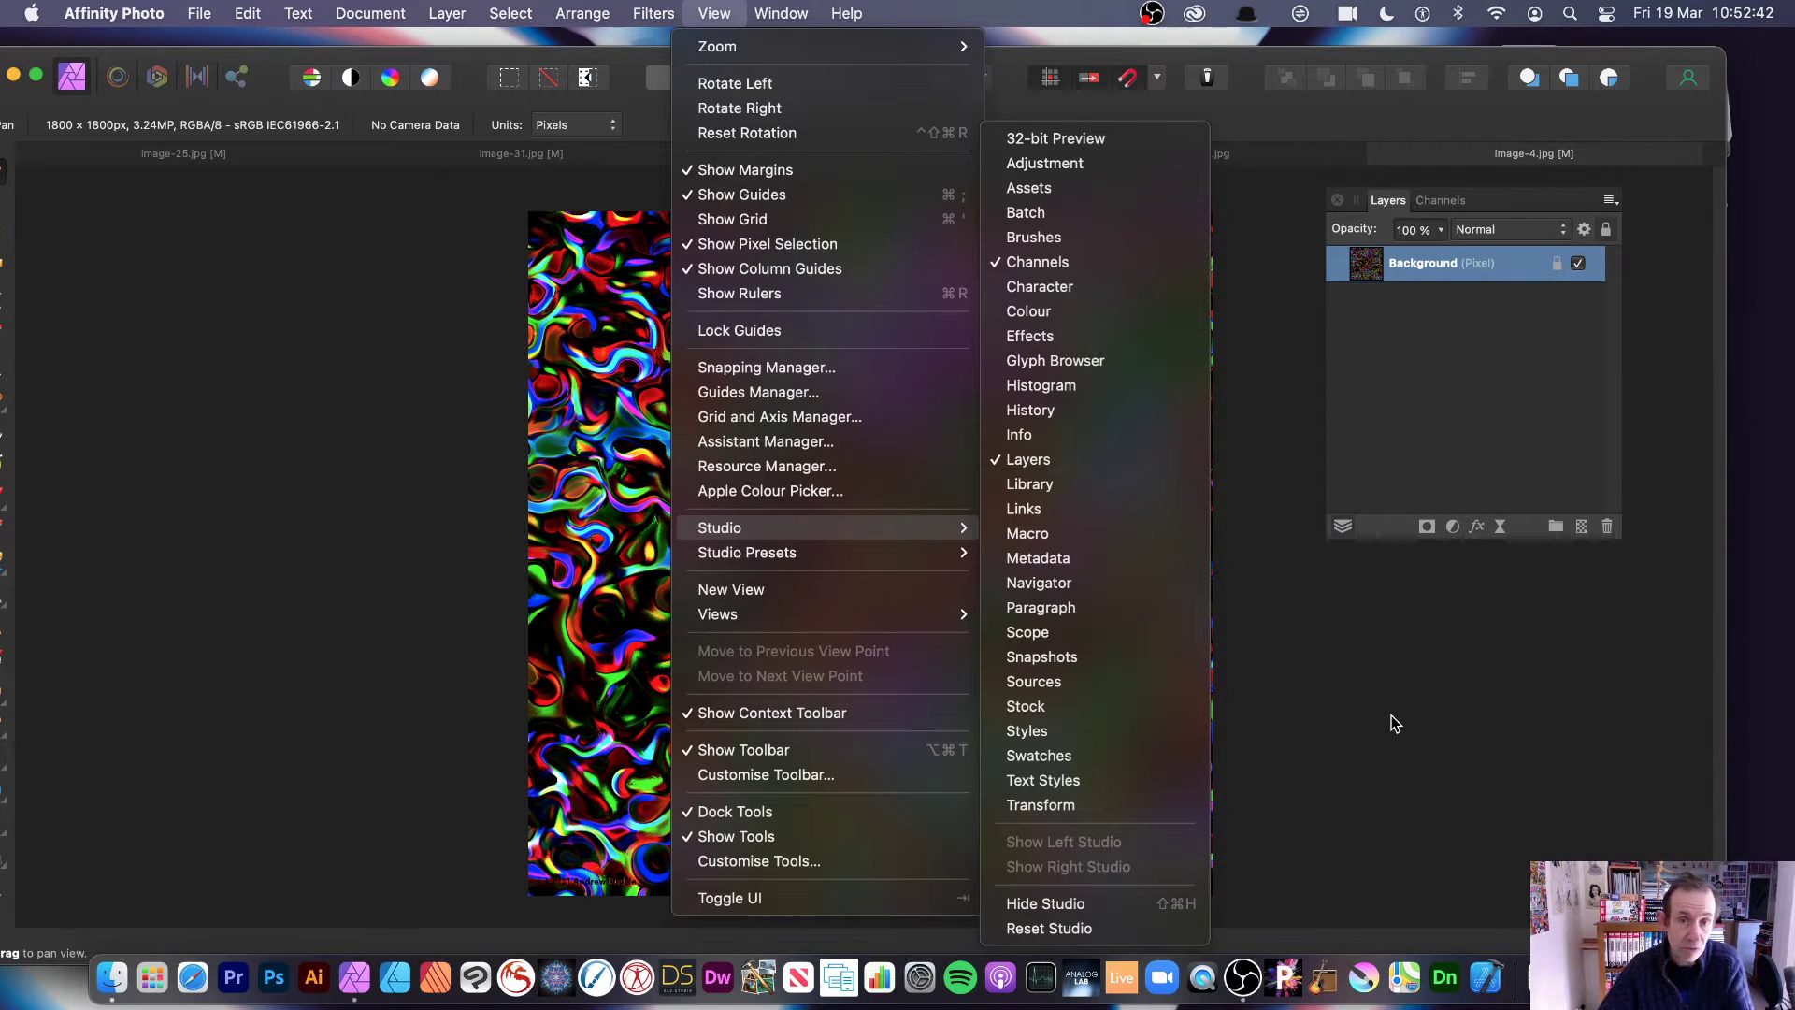
pyautogui.click(229, 403)
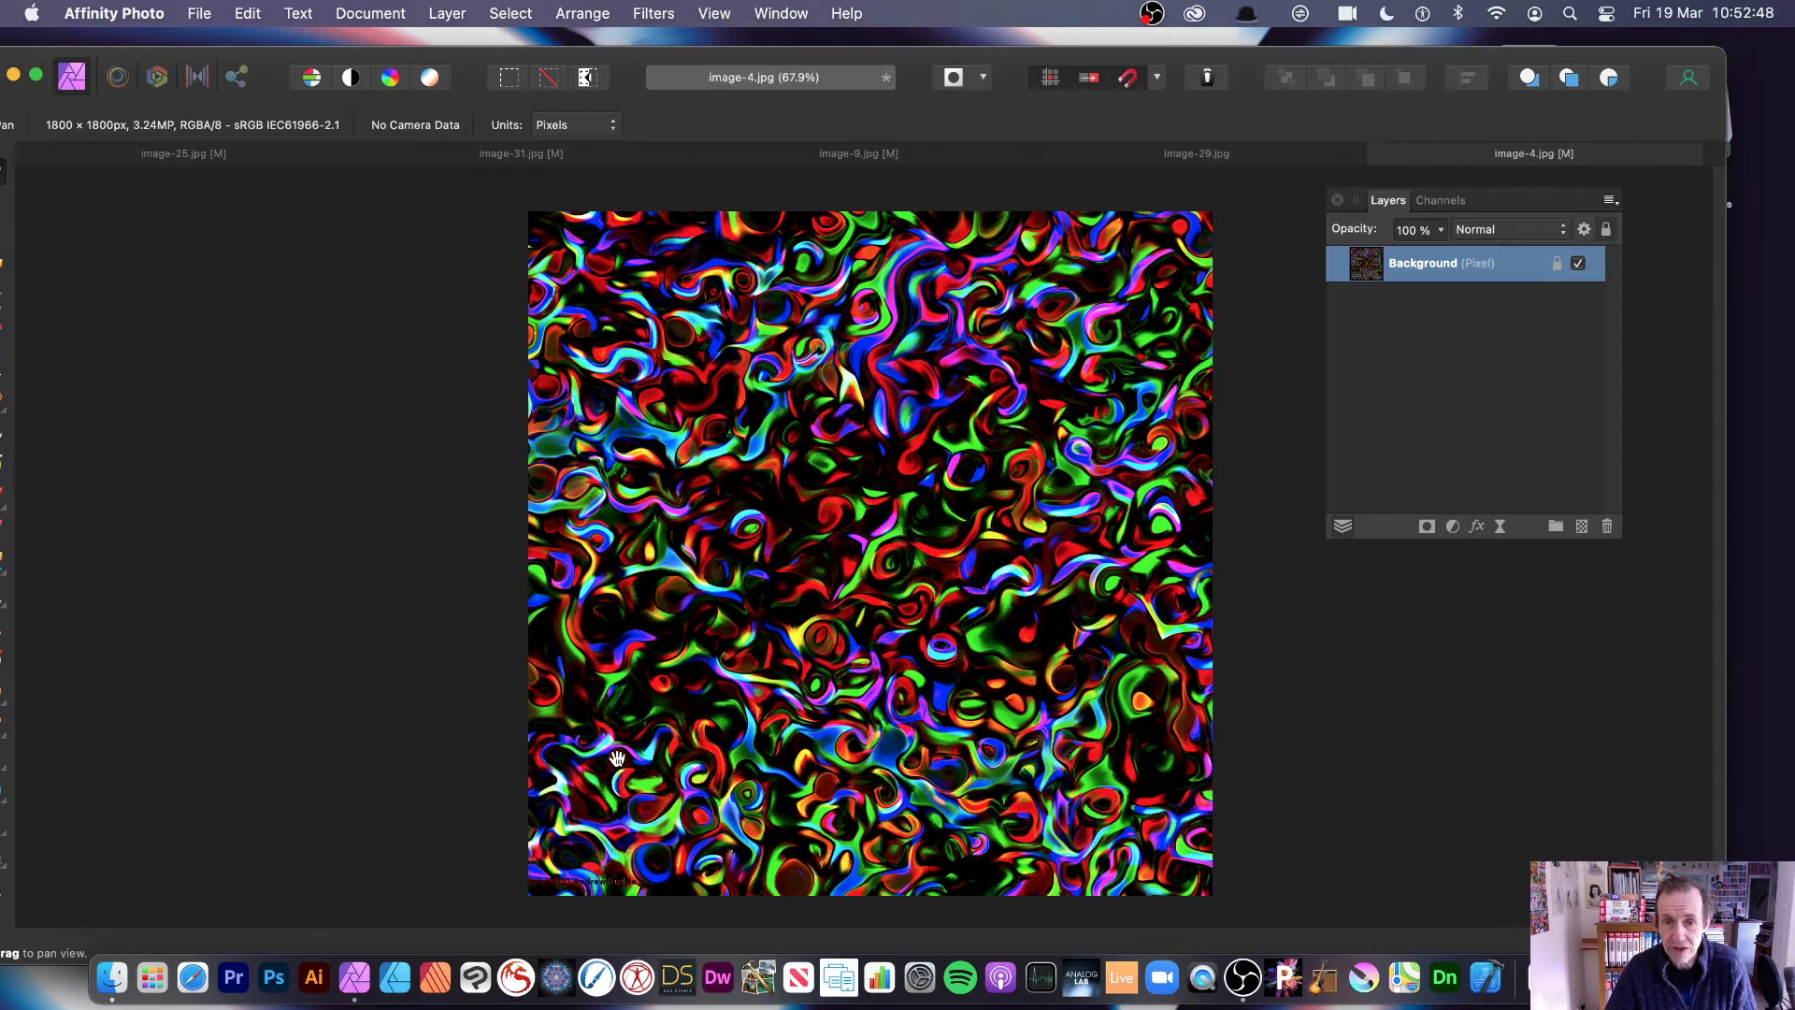
pyautogui.press('super+z')
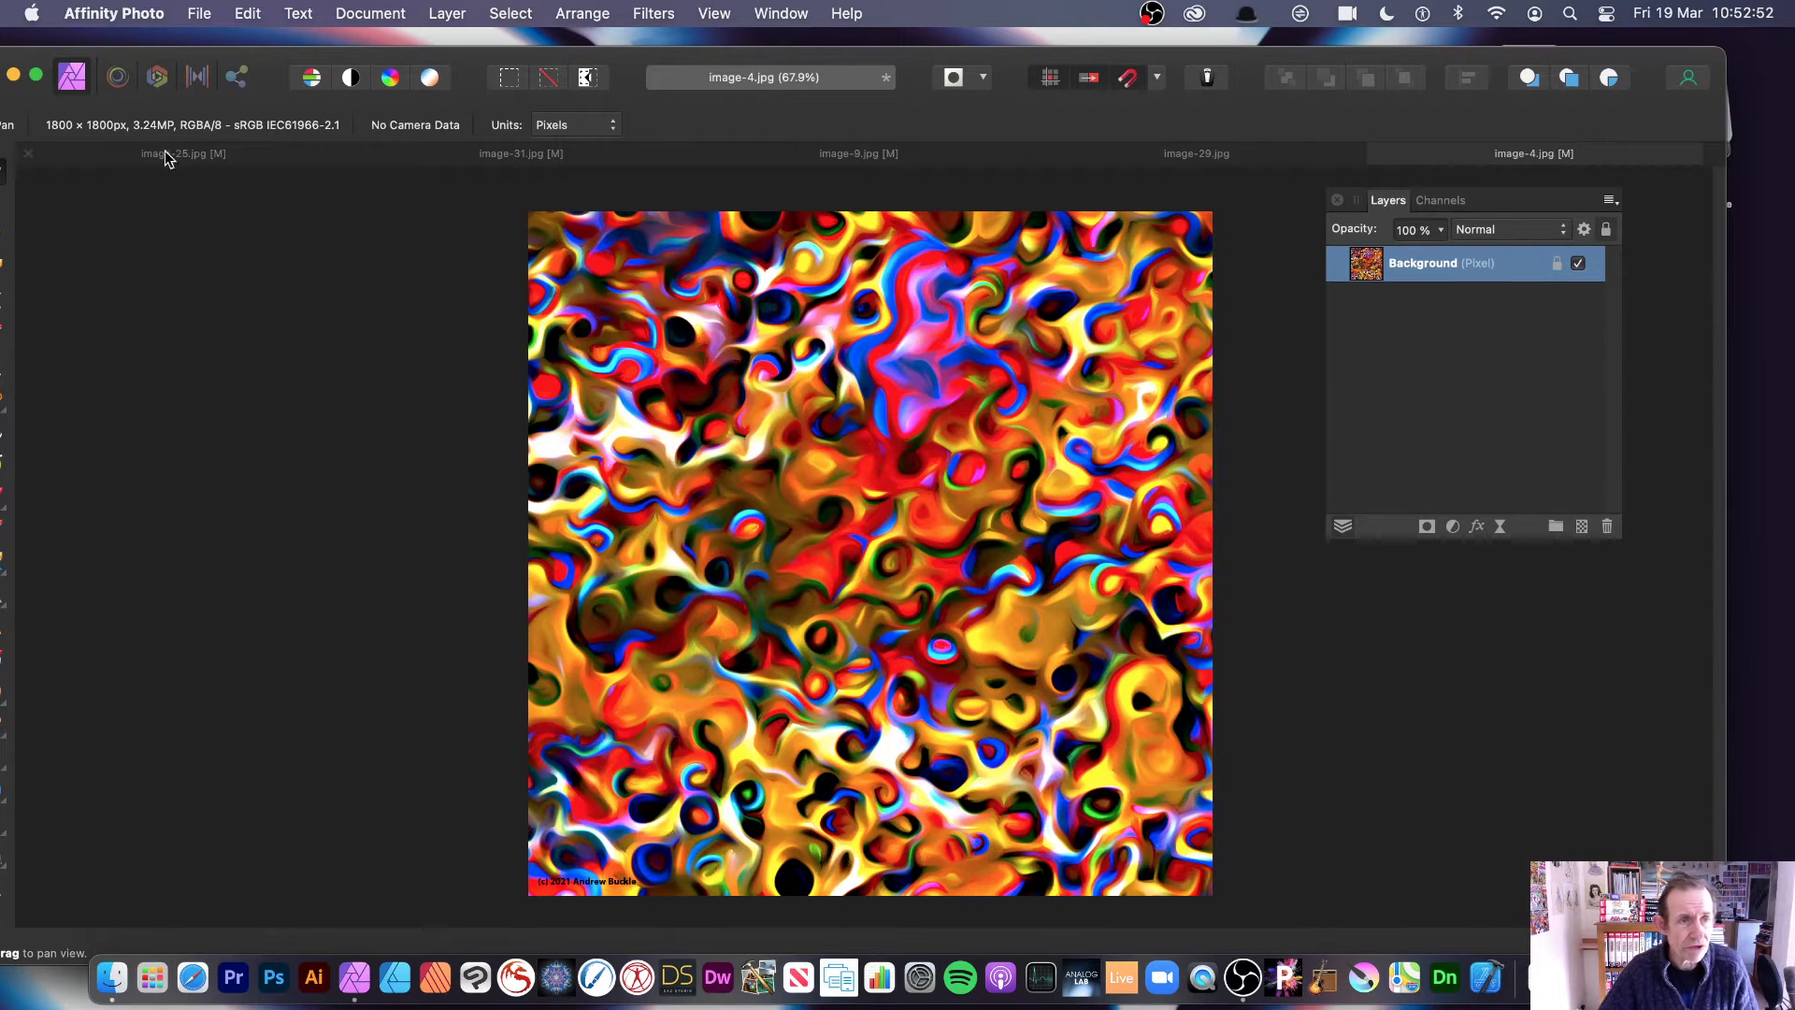
# Step: Draw a small rectangular marquee selection just left of the image centre
pyautogui.moveTo(262, 63); pyautogui.dragTo(304, 65)
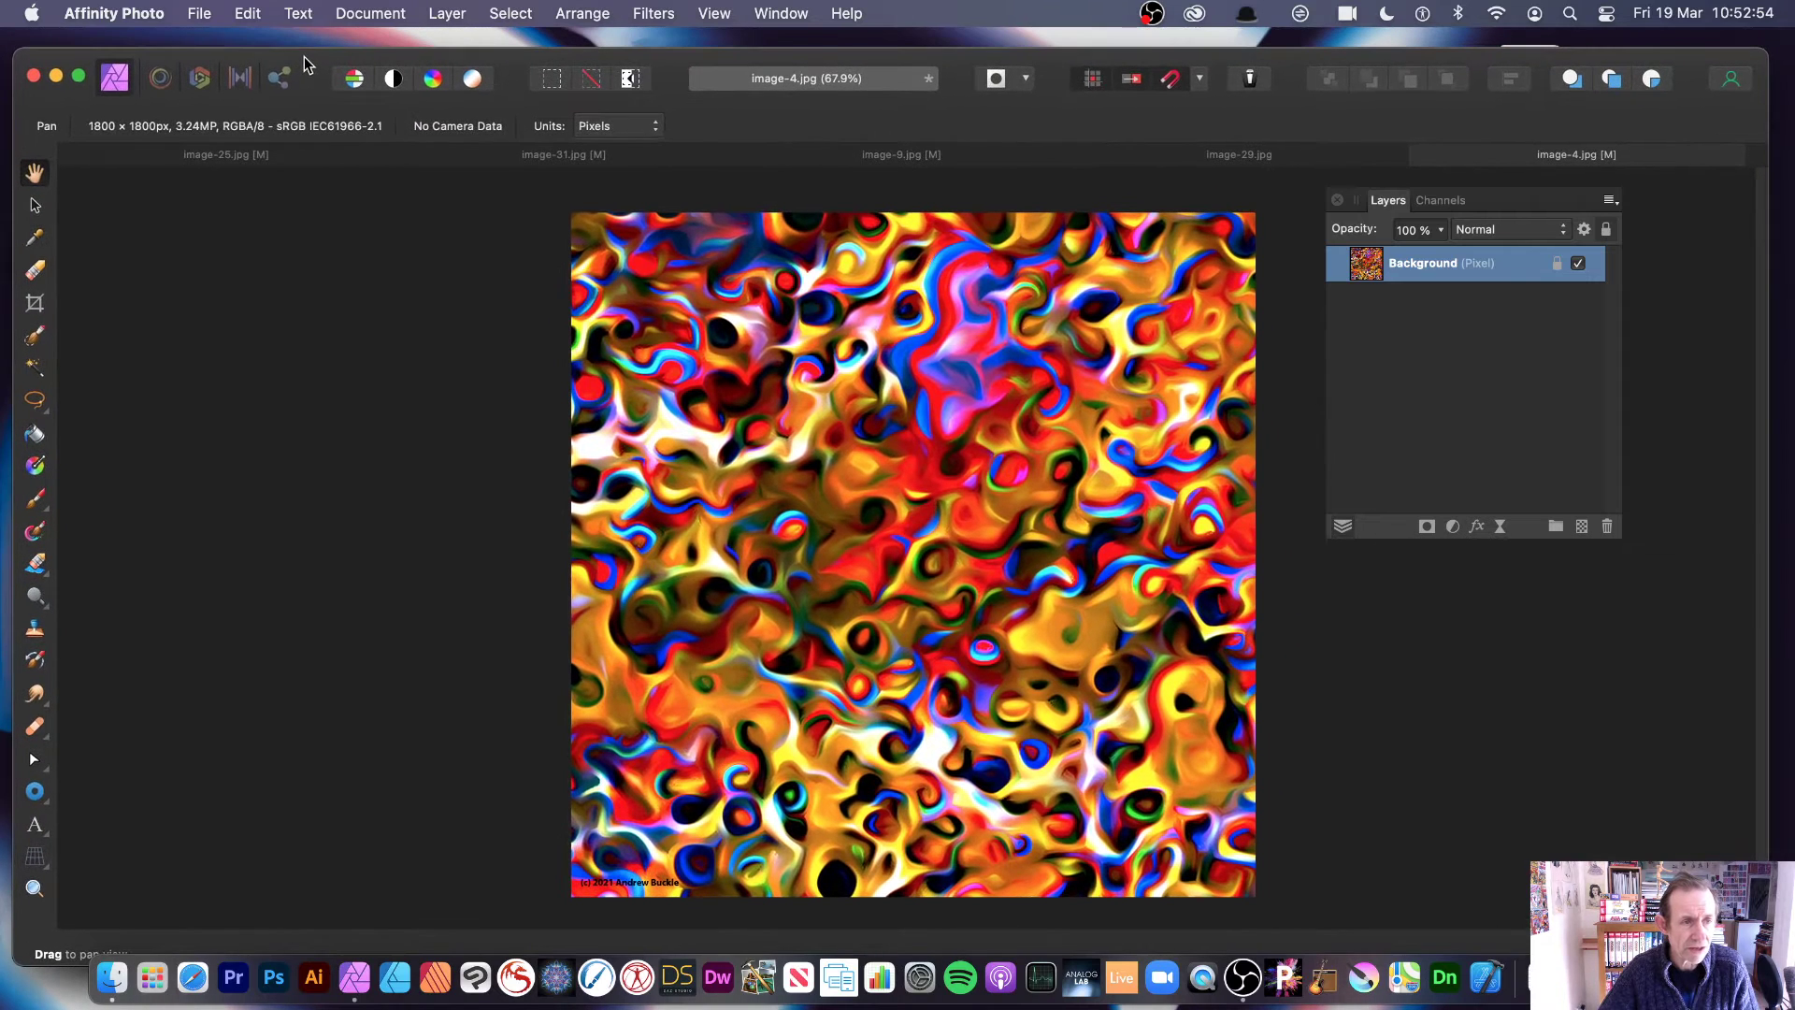
pyautogui.click(34, 404)
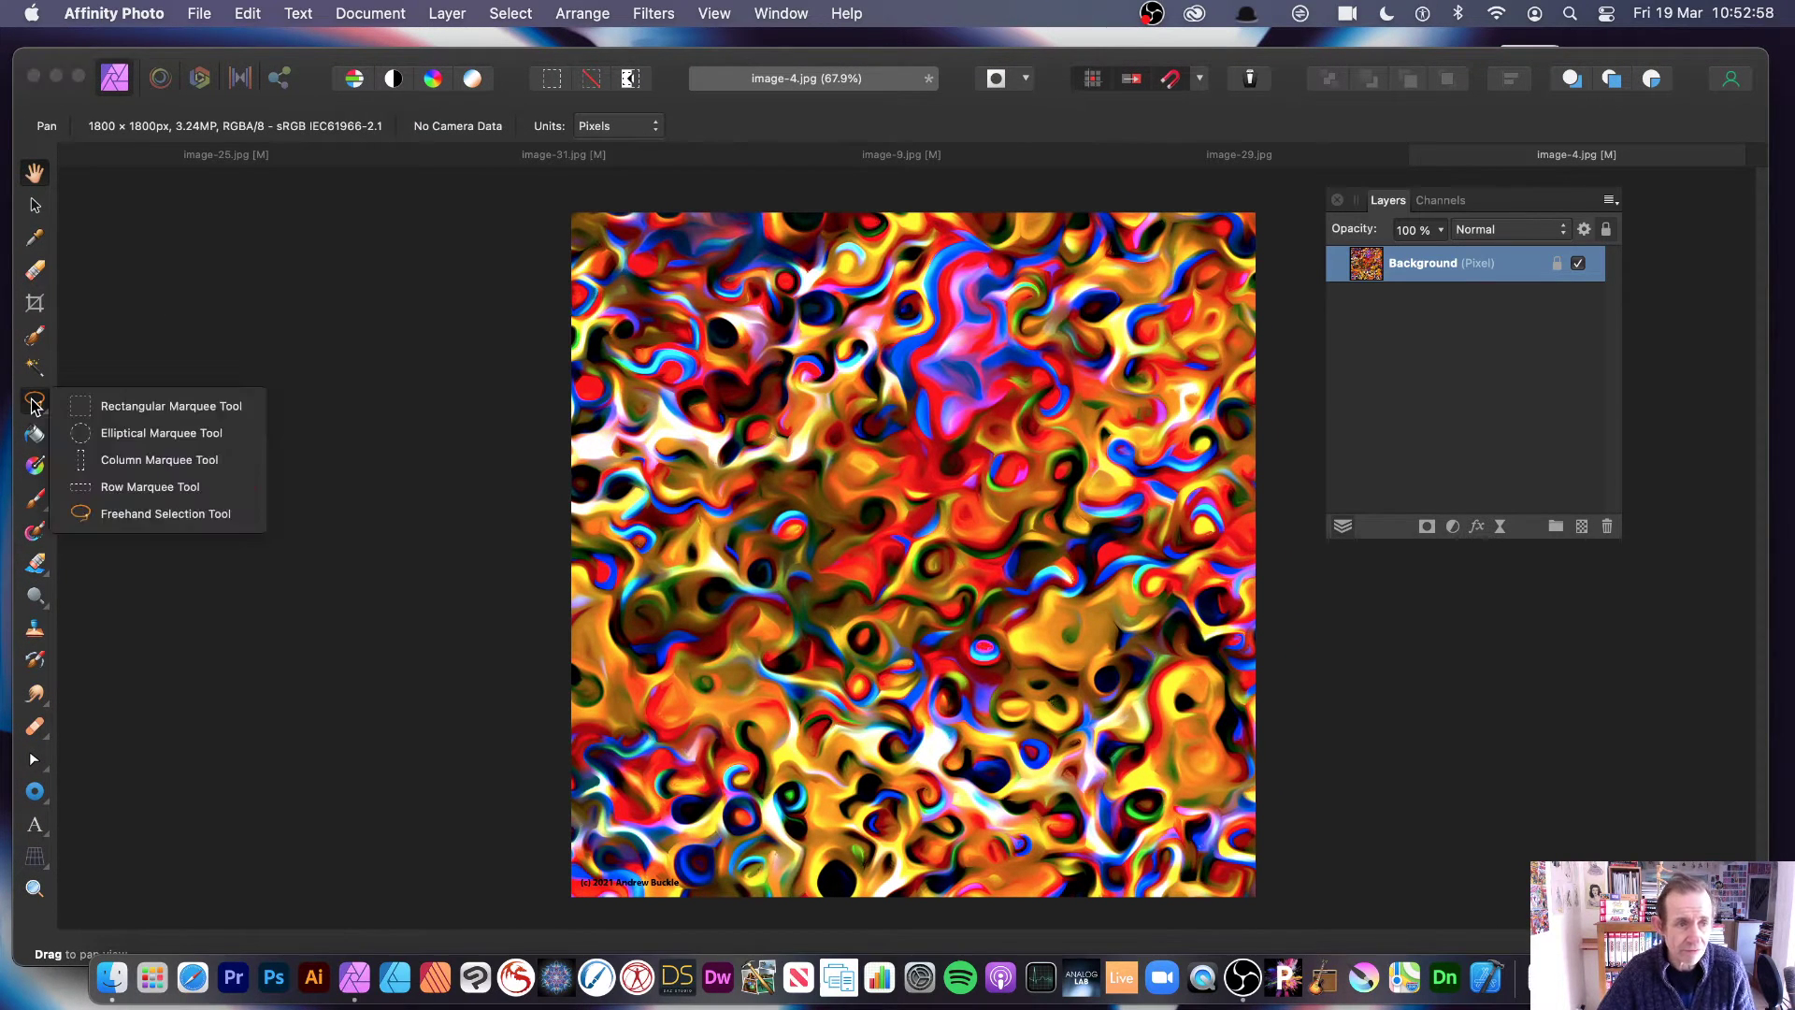
pyautogui.click(181, 405)
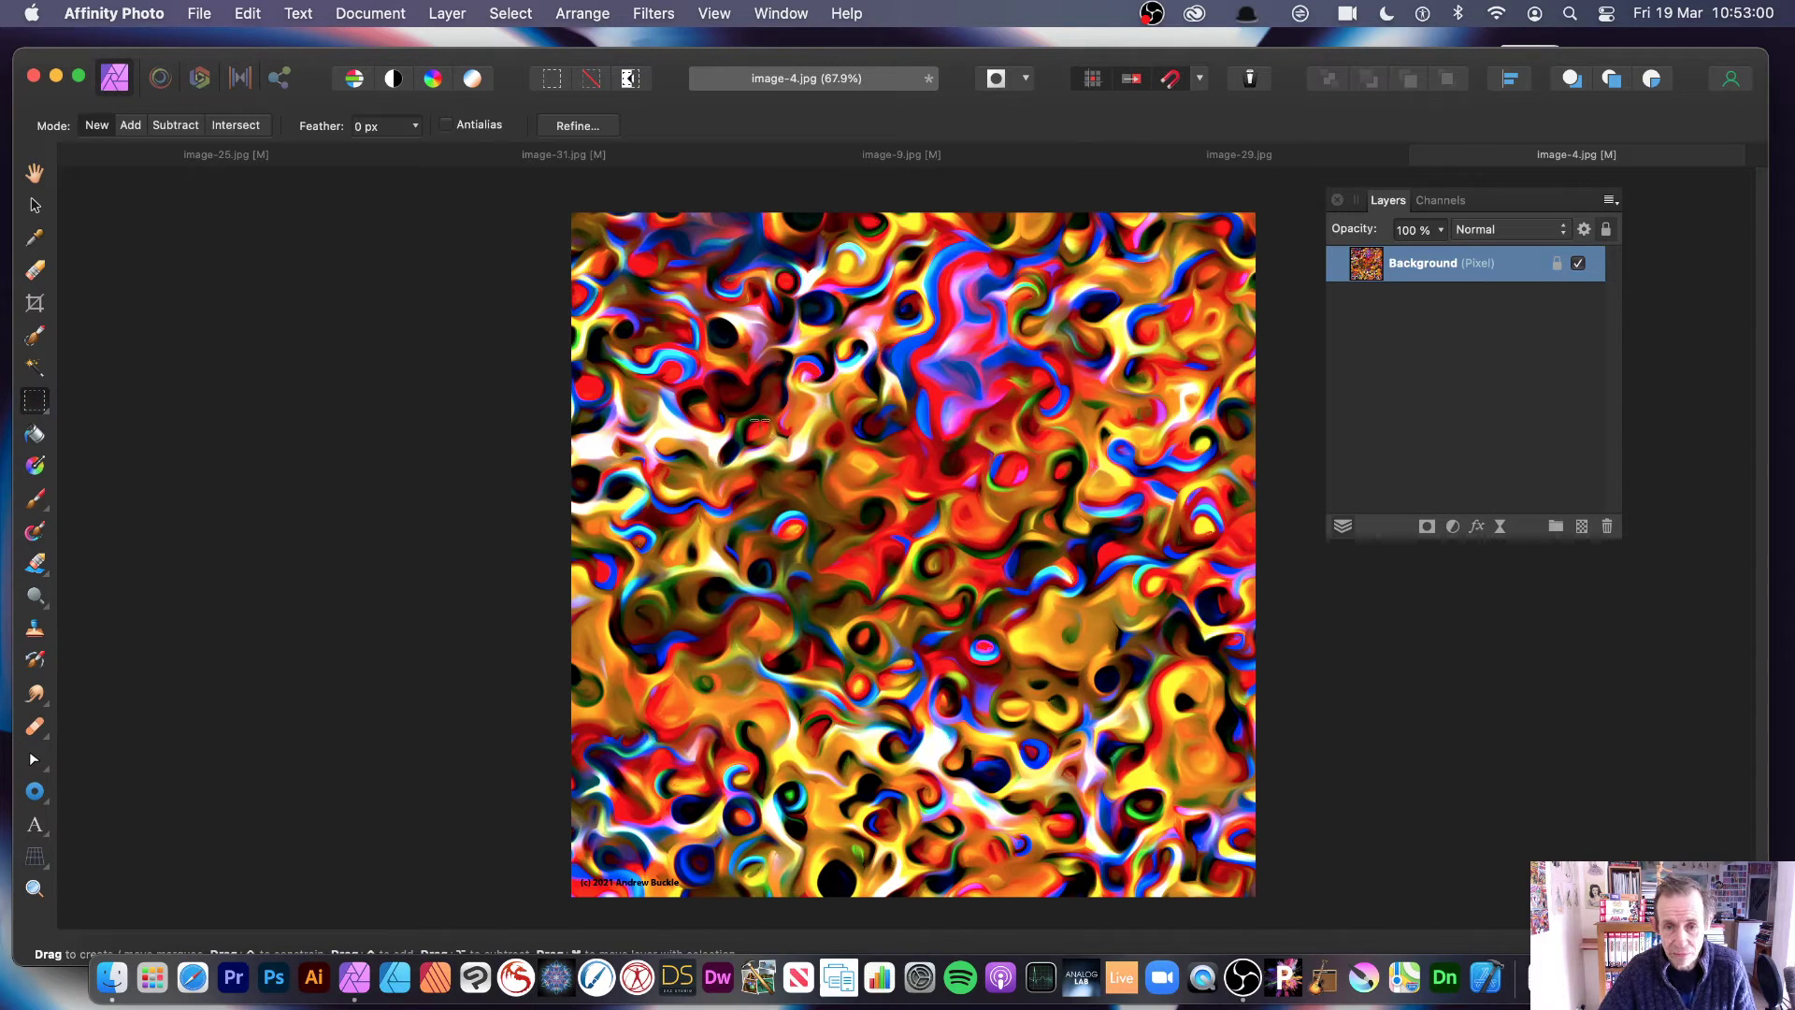
pyautogui.moveTo(808, 565); pyautogui.dragTo(860, 583)
# Step: Select the midtones with Select > Tonal Range > Select Midtones
pyautogui.click(511, 13)
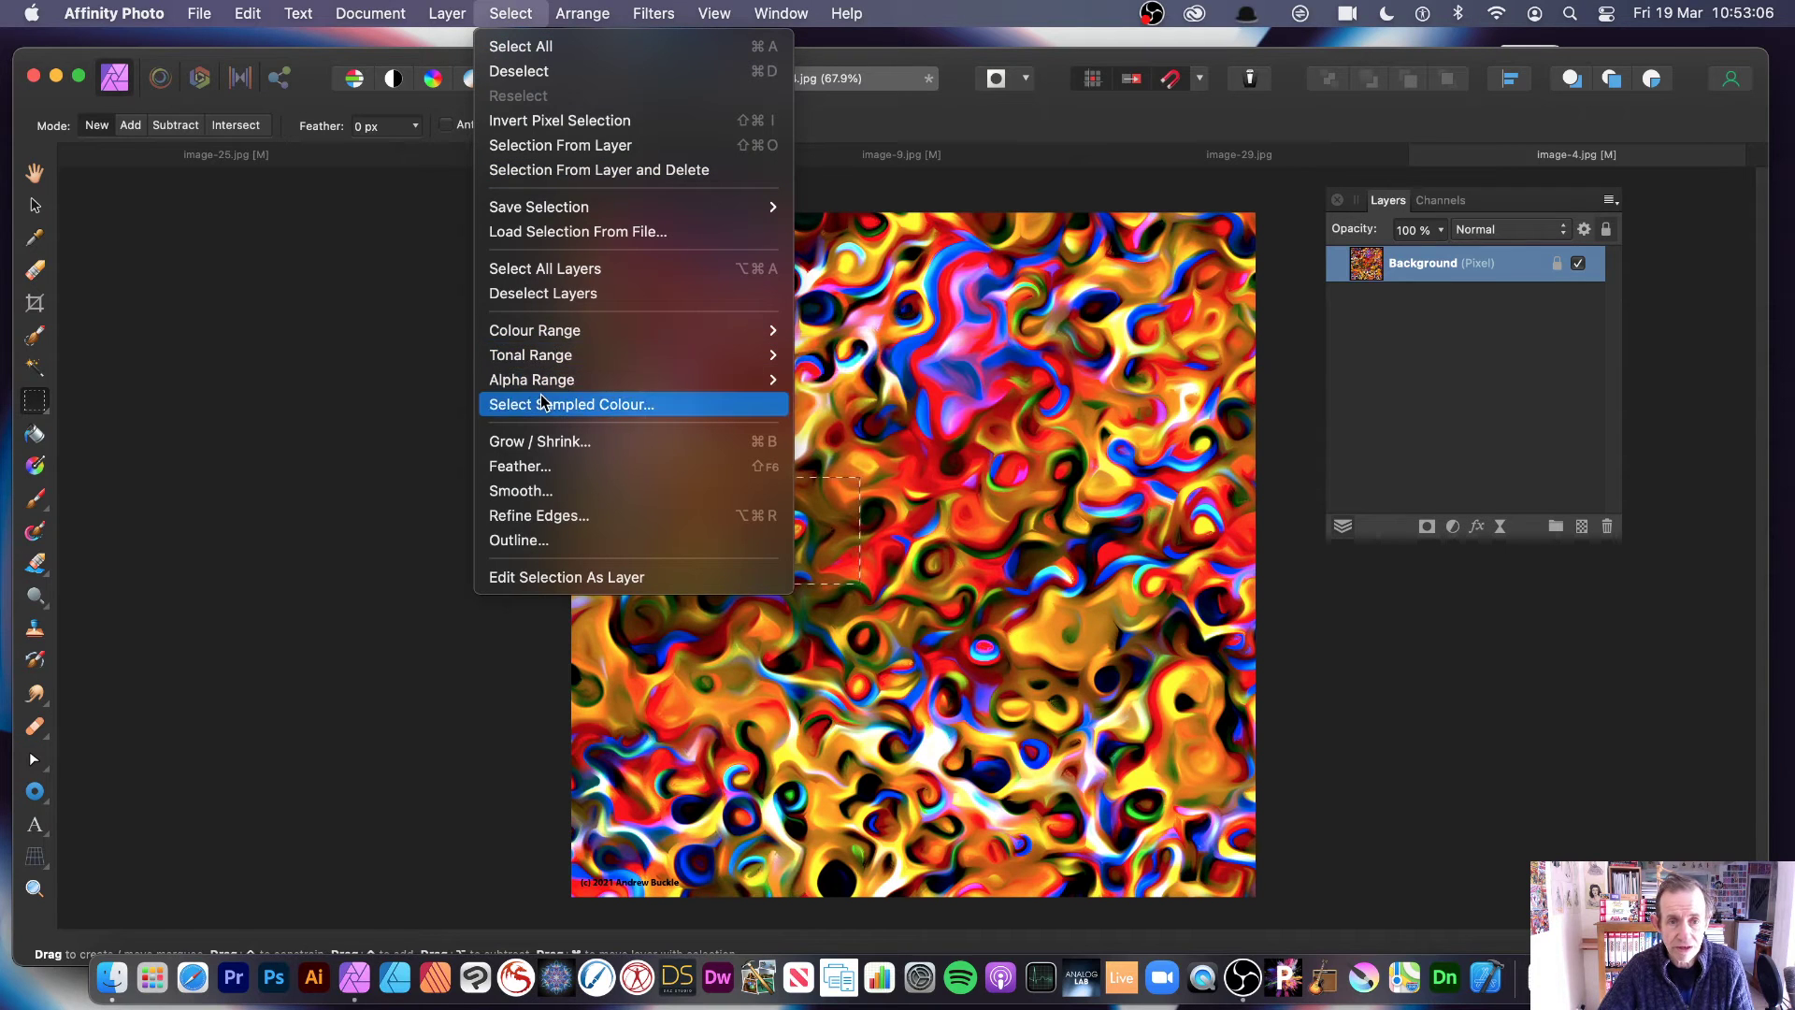
pyautogui.moveTo(550, 366)
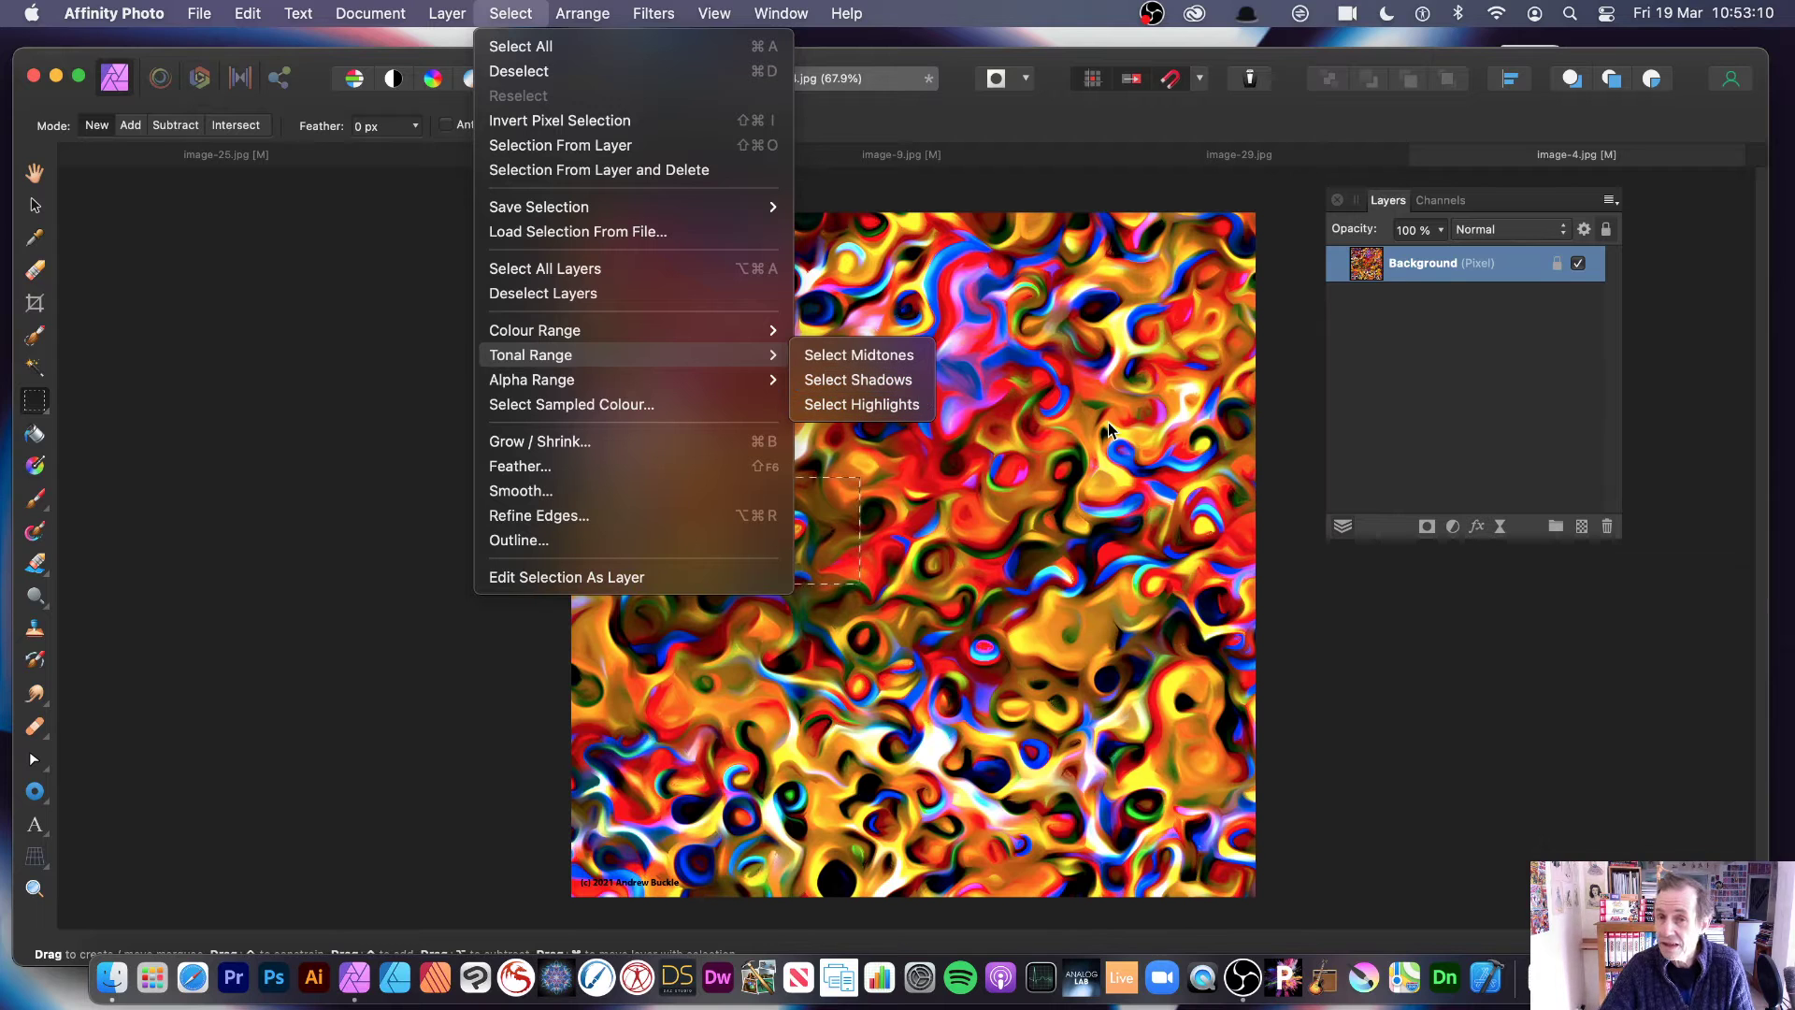
pyautogui.click(869, 365)
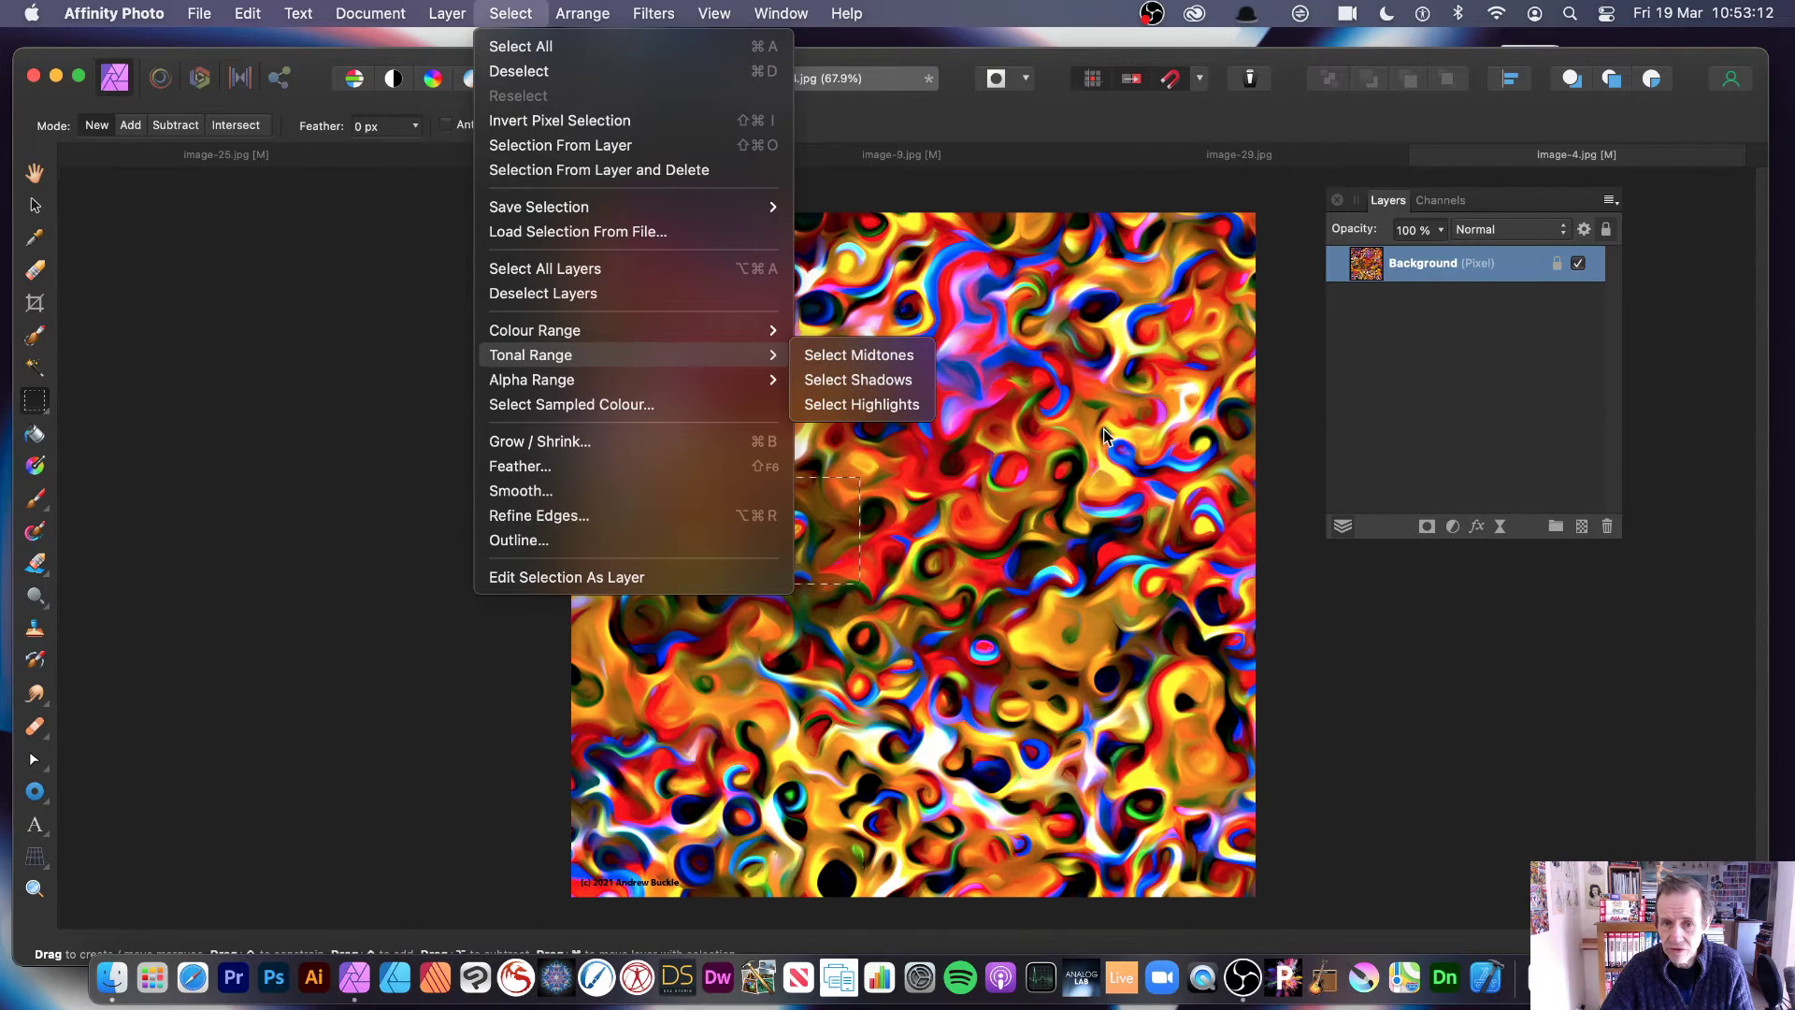
# Step: Apply Unsharp Mask to the selection with Radius 32.1 px, Factor 3.436 and Threshold 6%
pyautogui.click(652, 15)
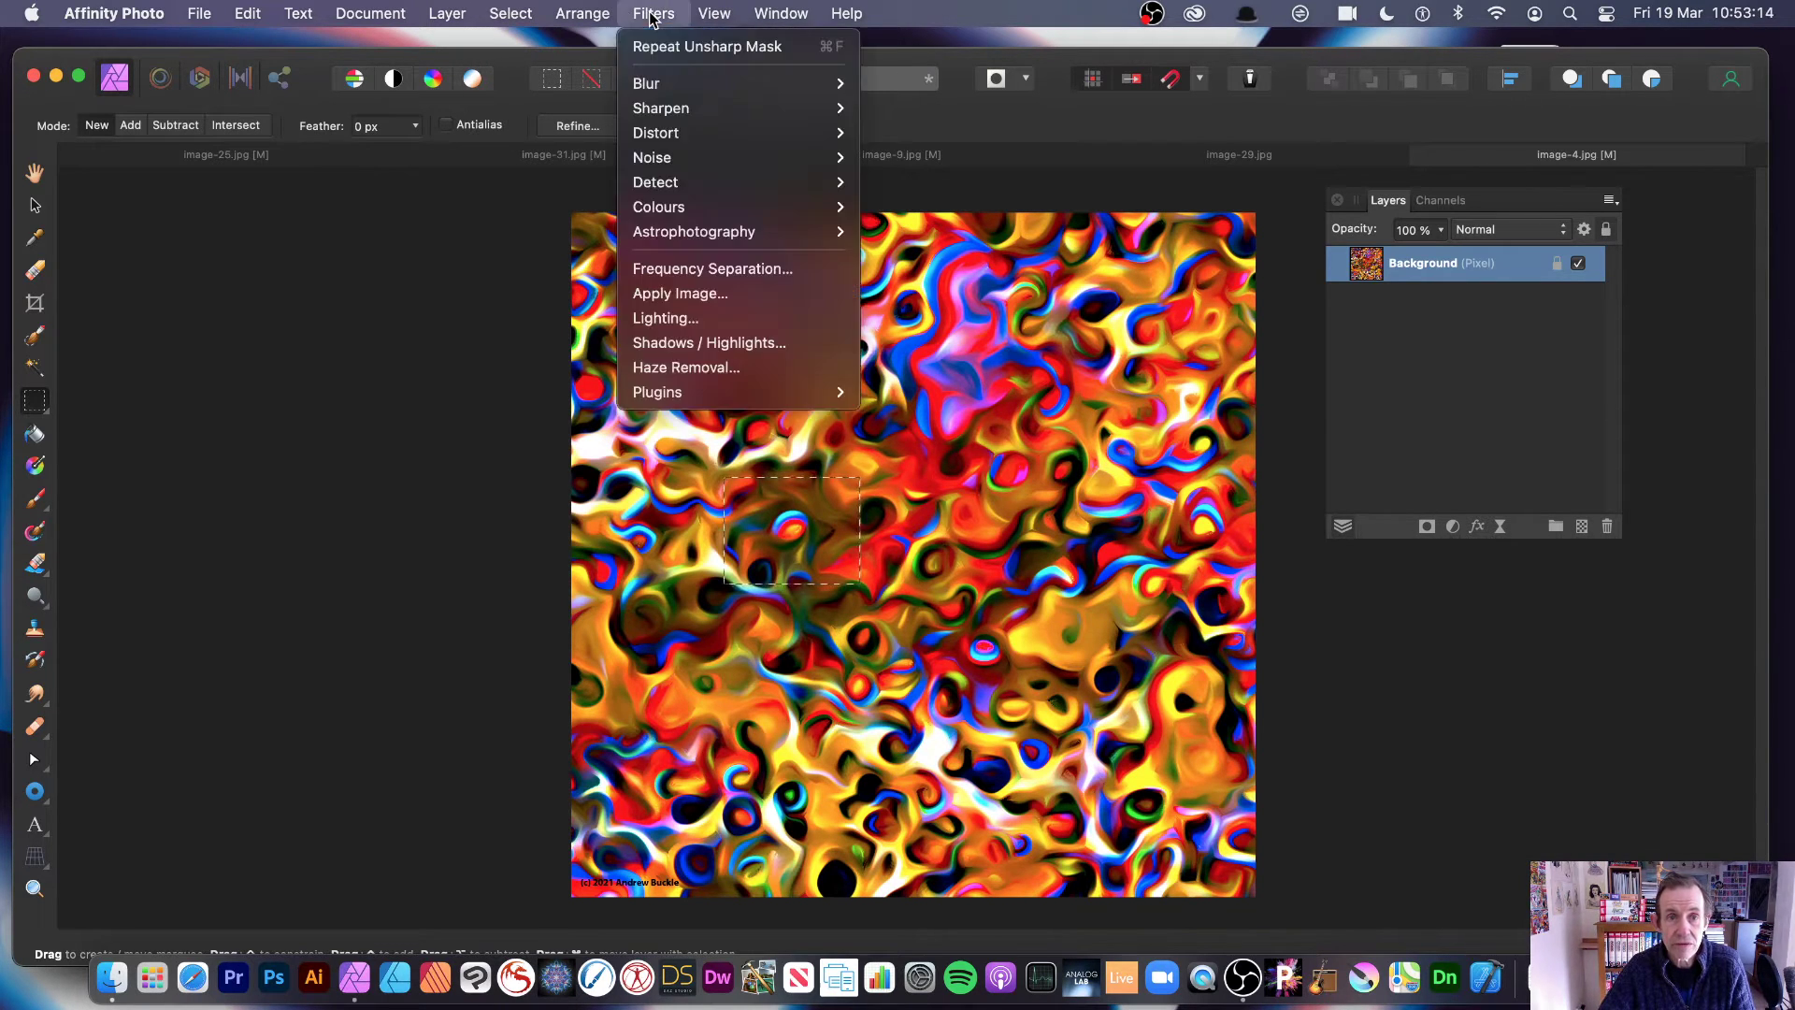
pyautogui.moveTo(729, 108)
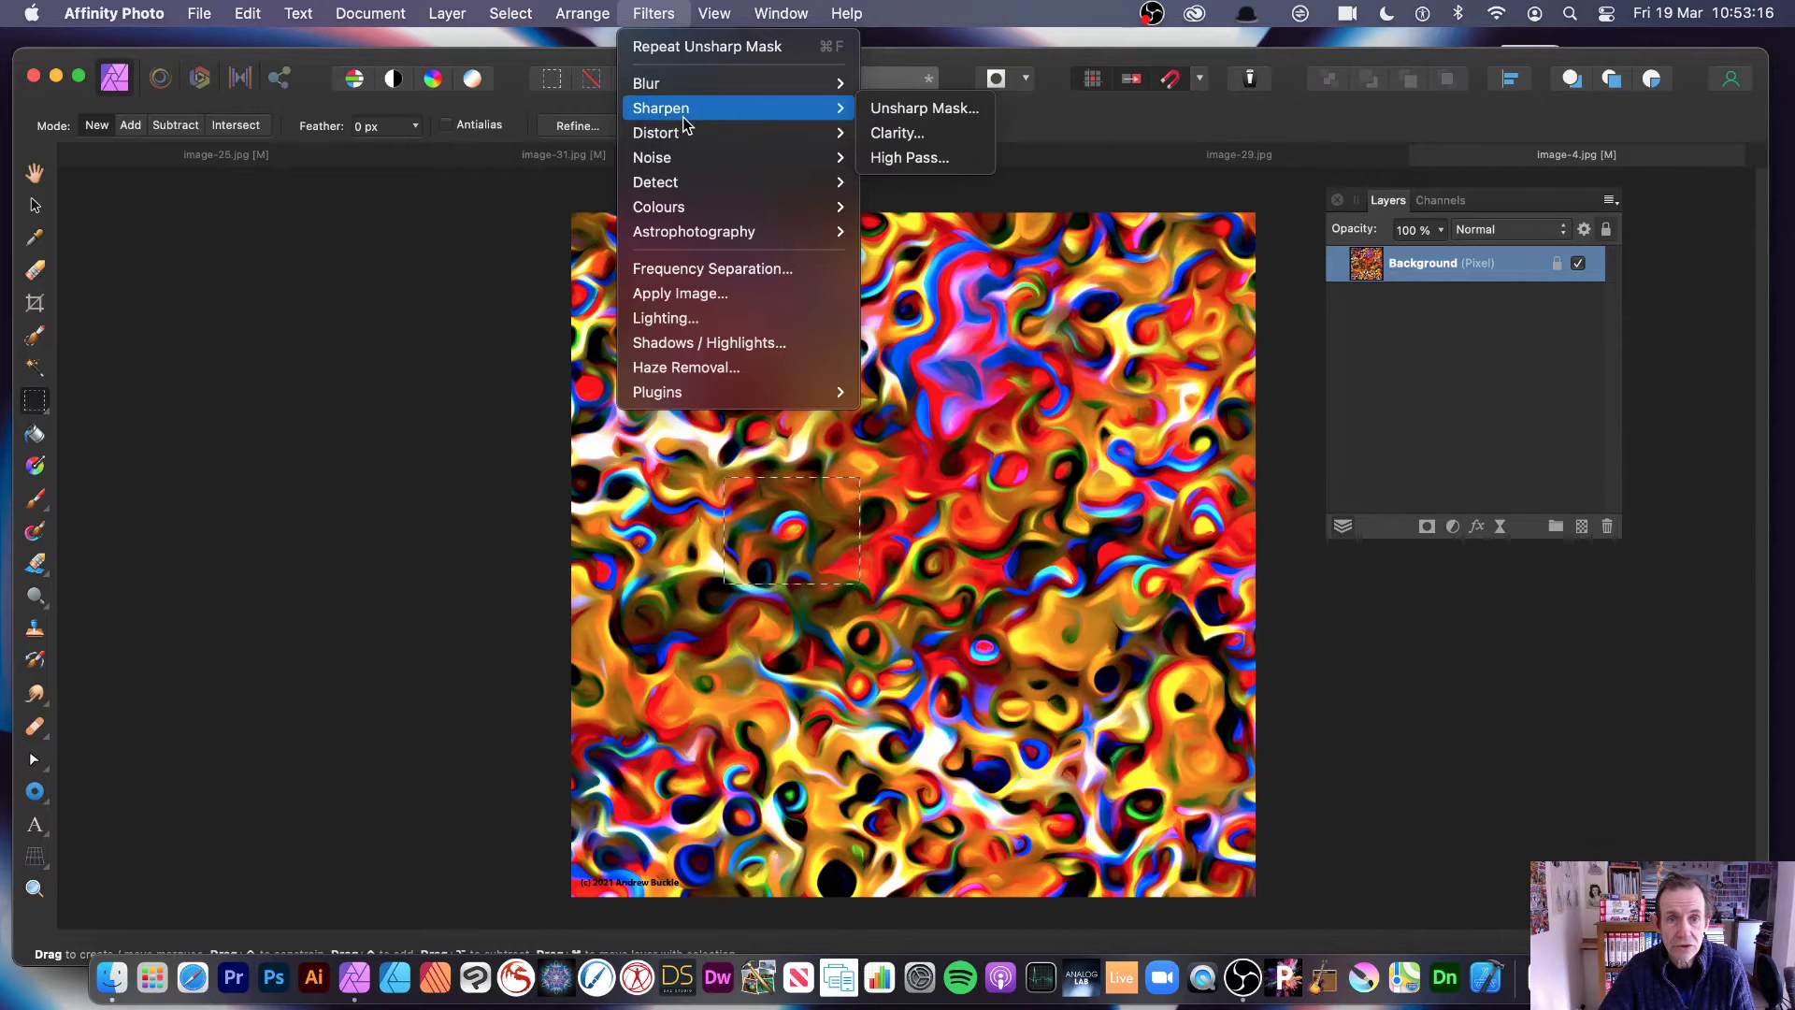
pyautogui.click(926, 111)
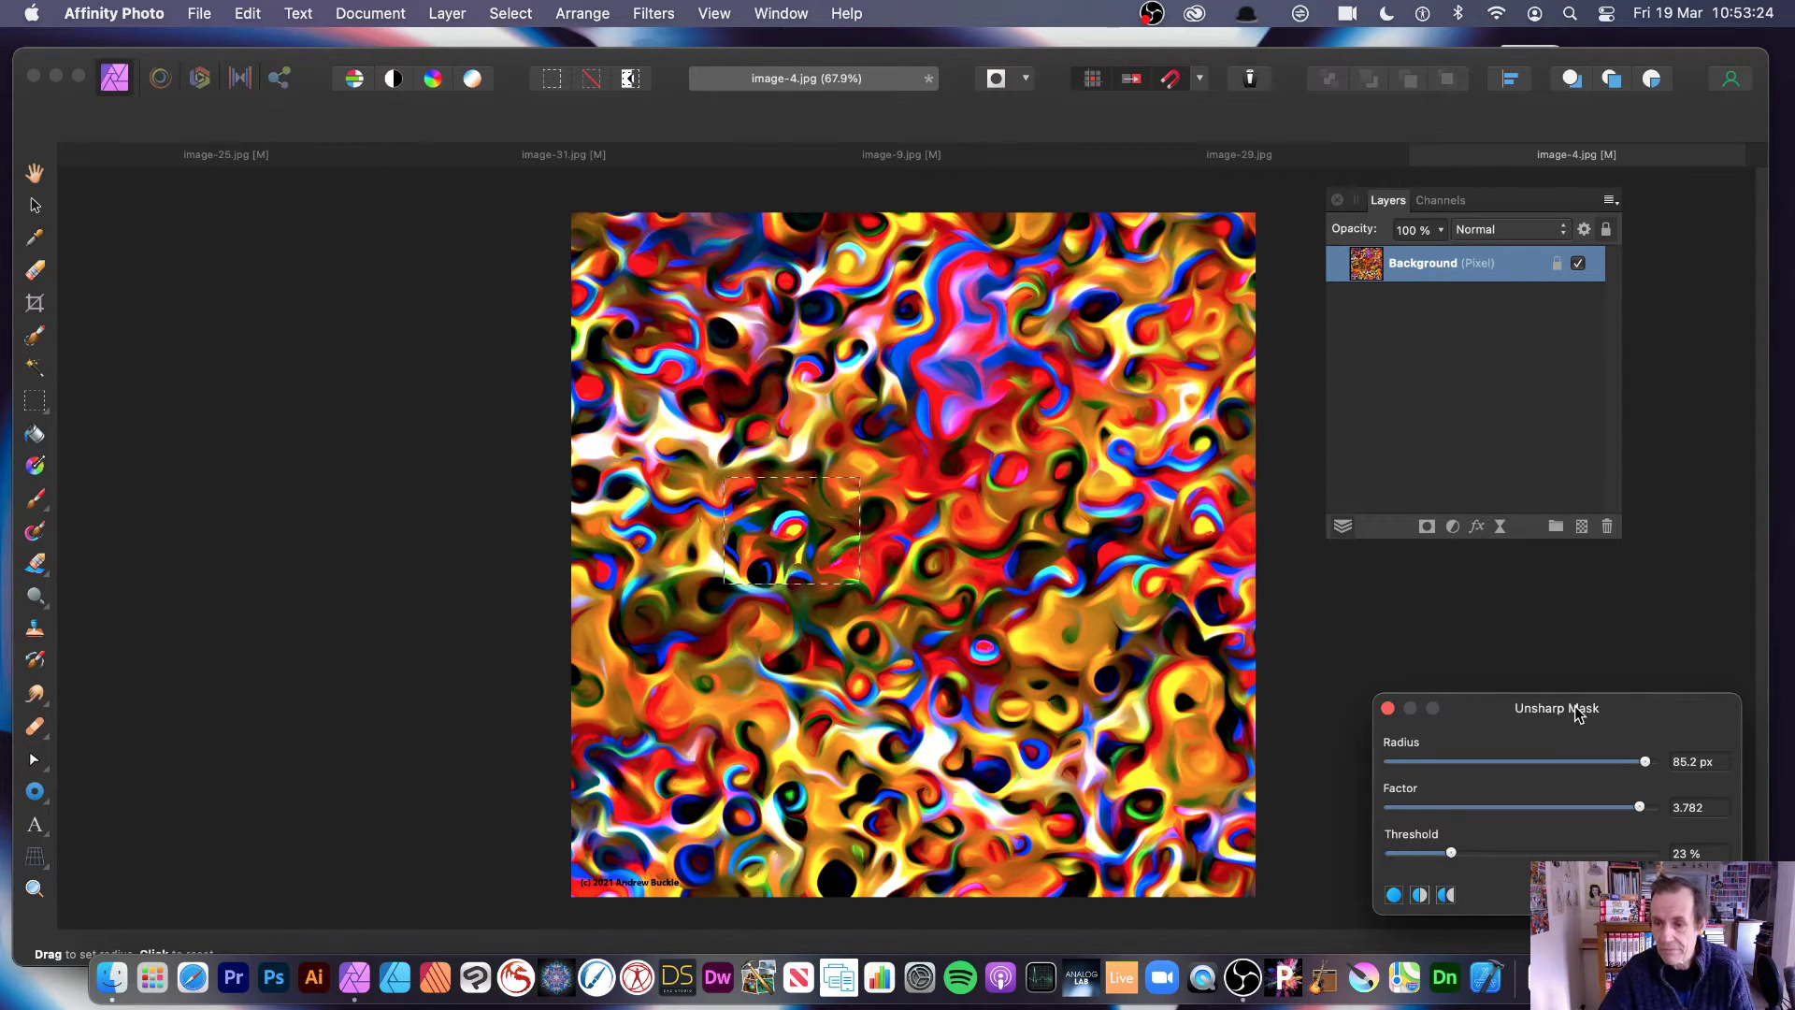
pyautogui.moveTo(1574, 705); pyautogui.dragTo(1438, 489)
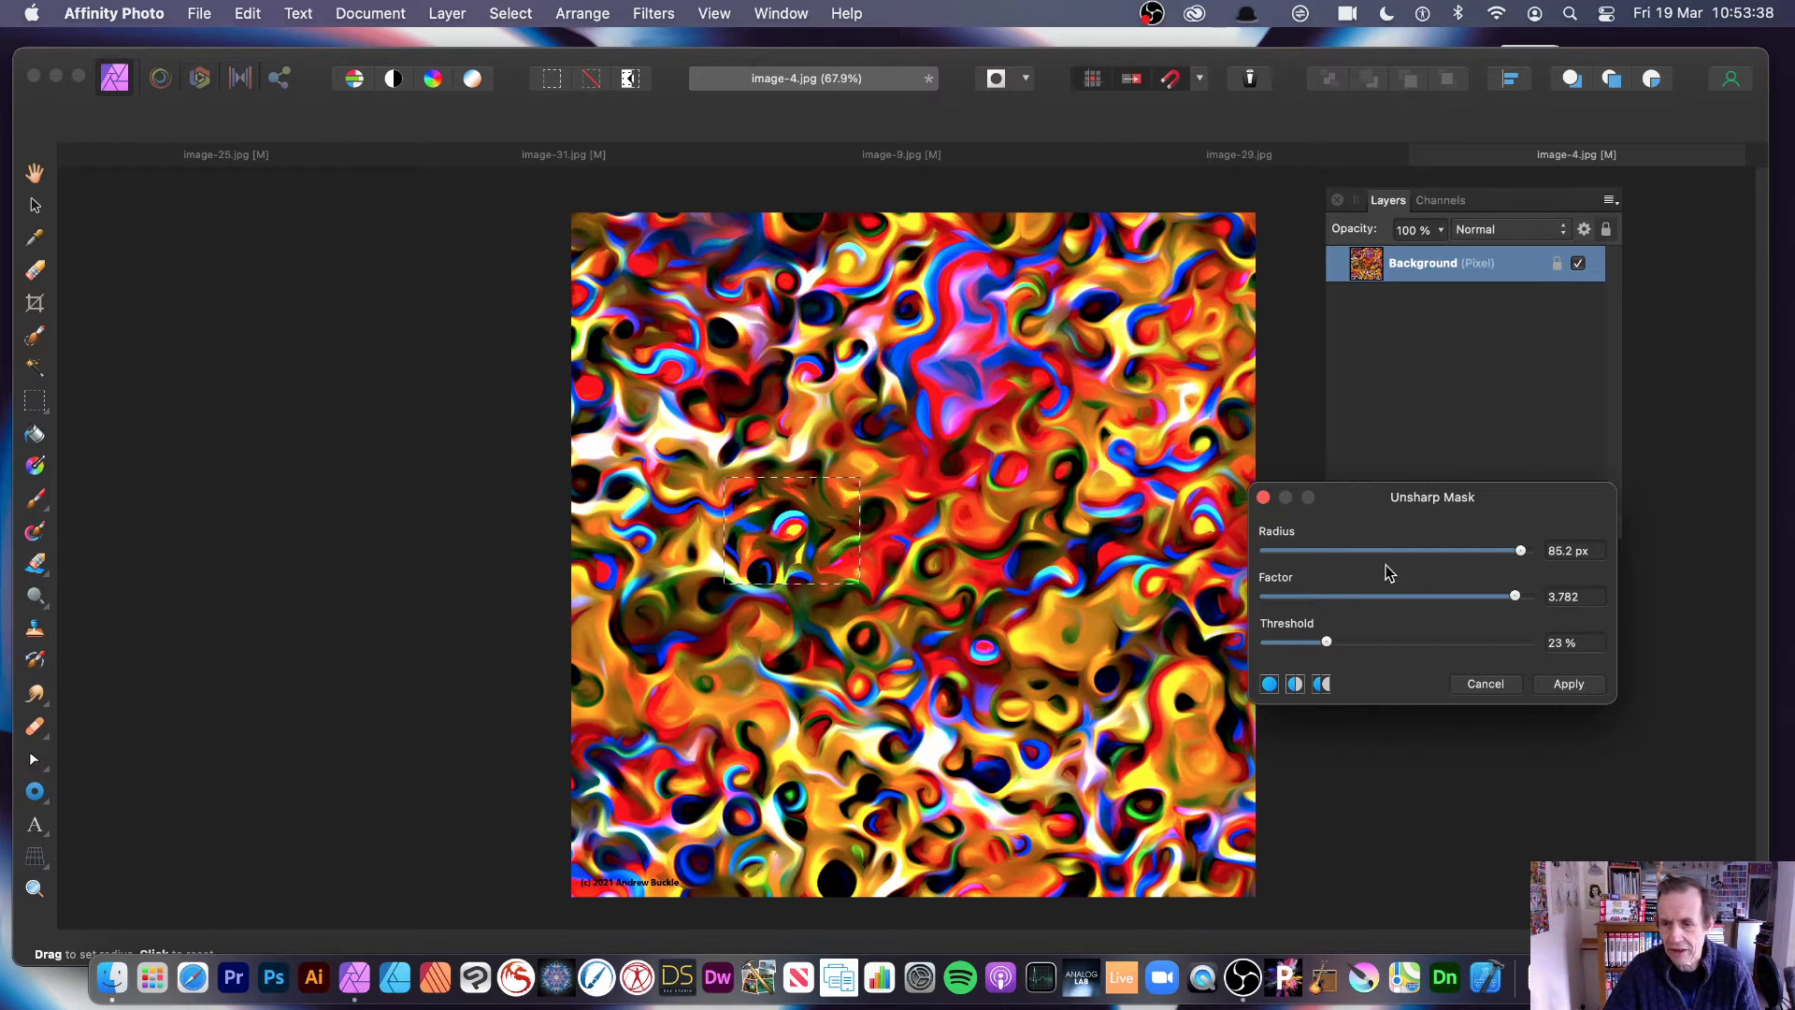
pyautogui.moveTo(1466, 552); pyautogui.dragTo(1492, 598)
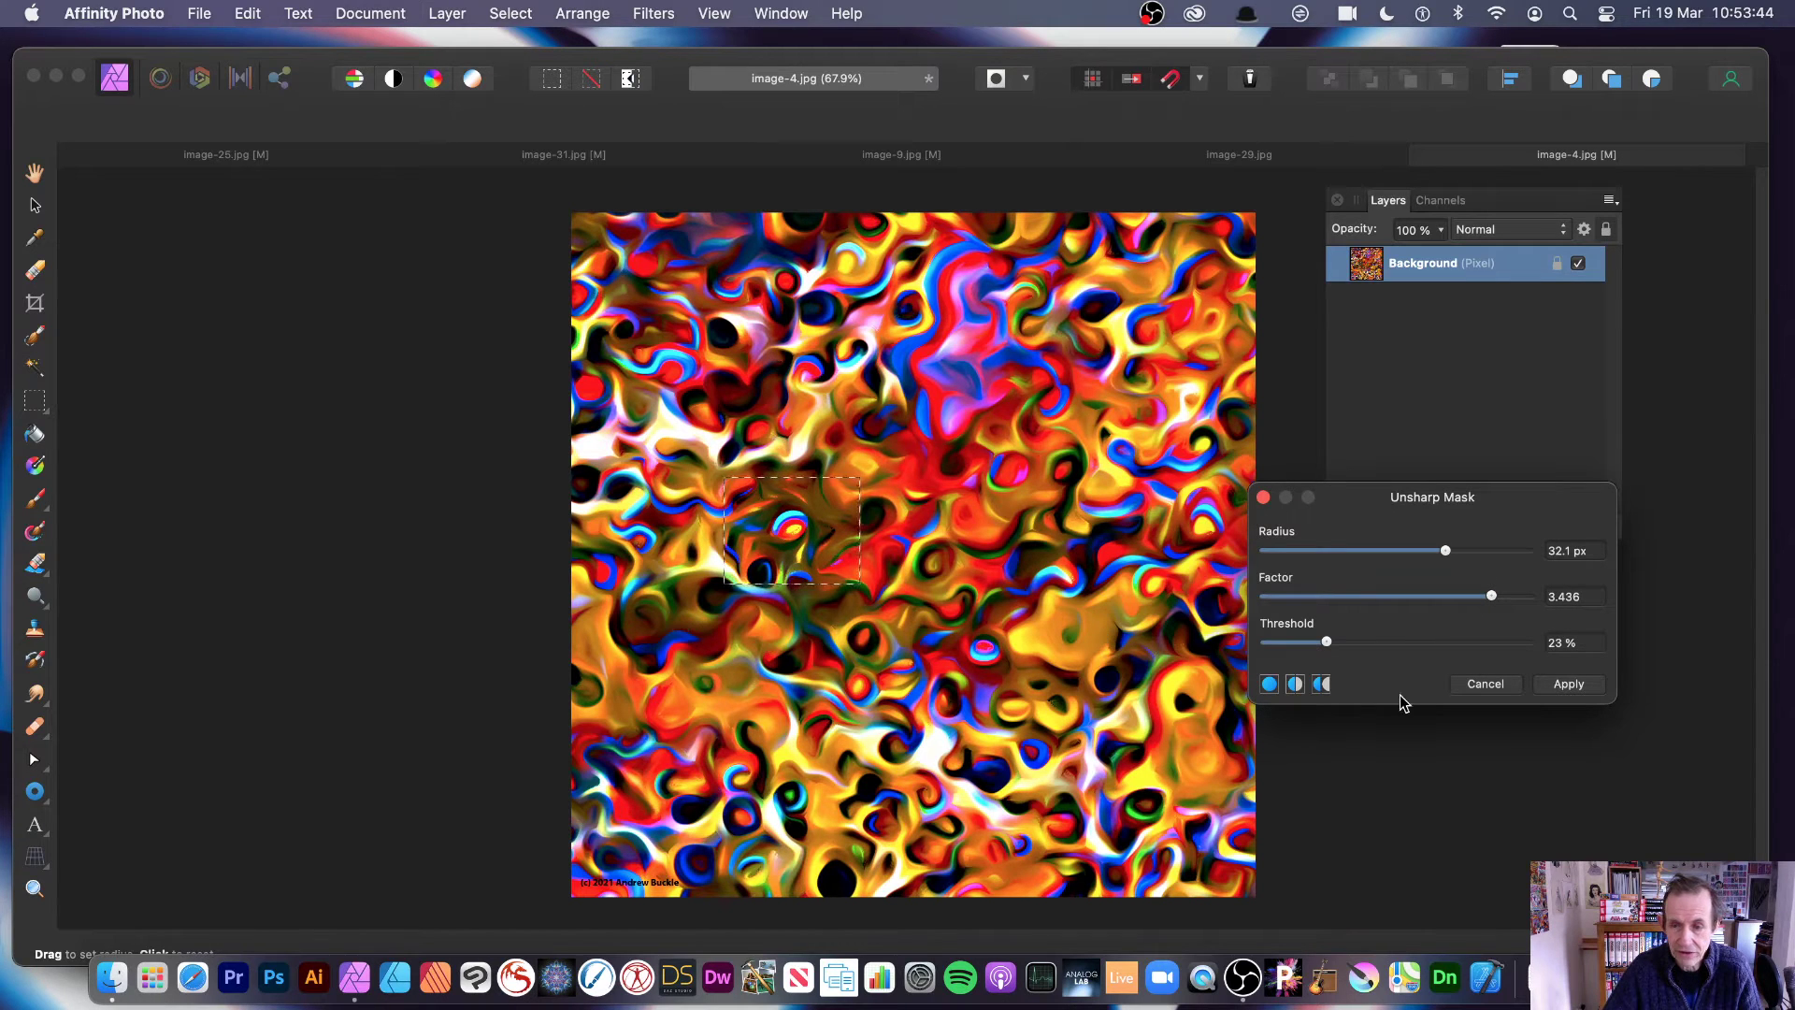
pyautogui.moveTo(1376, 642); pyautogui.dragTo(1281, 654)
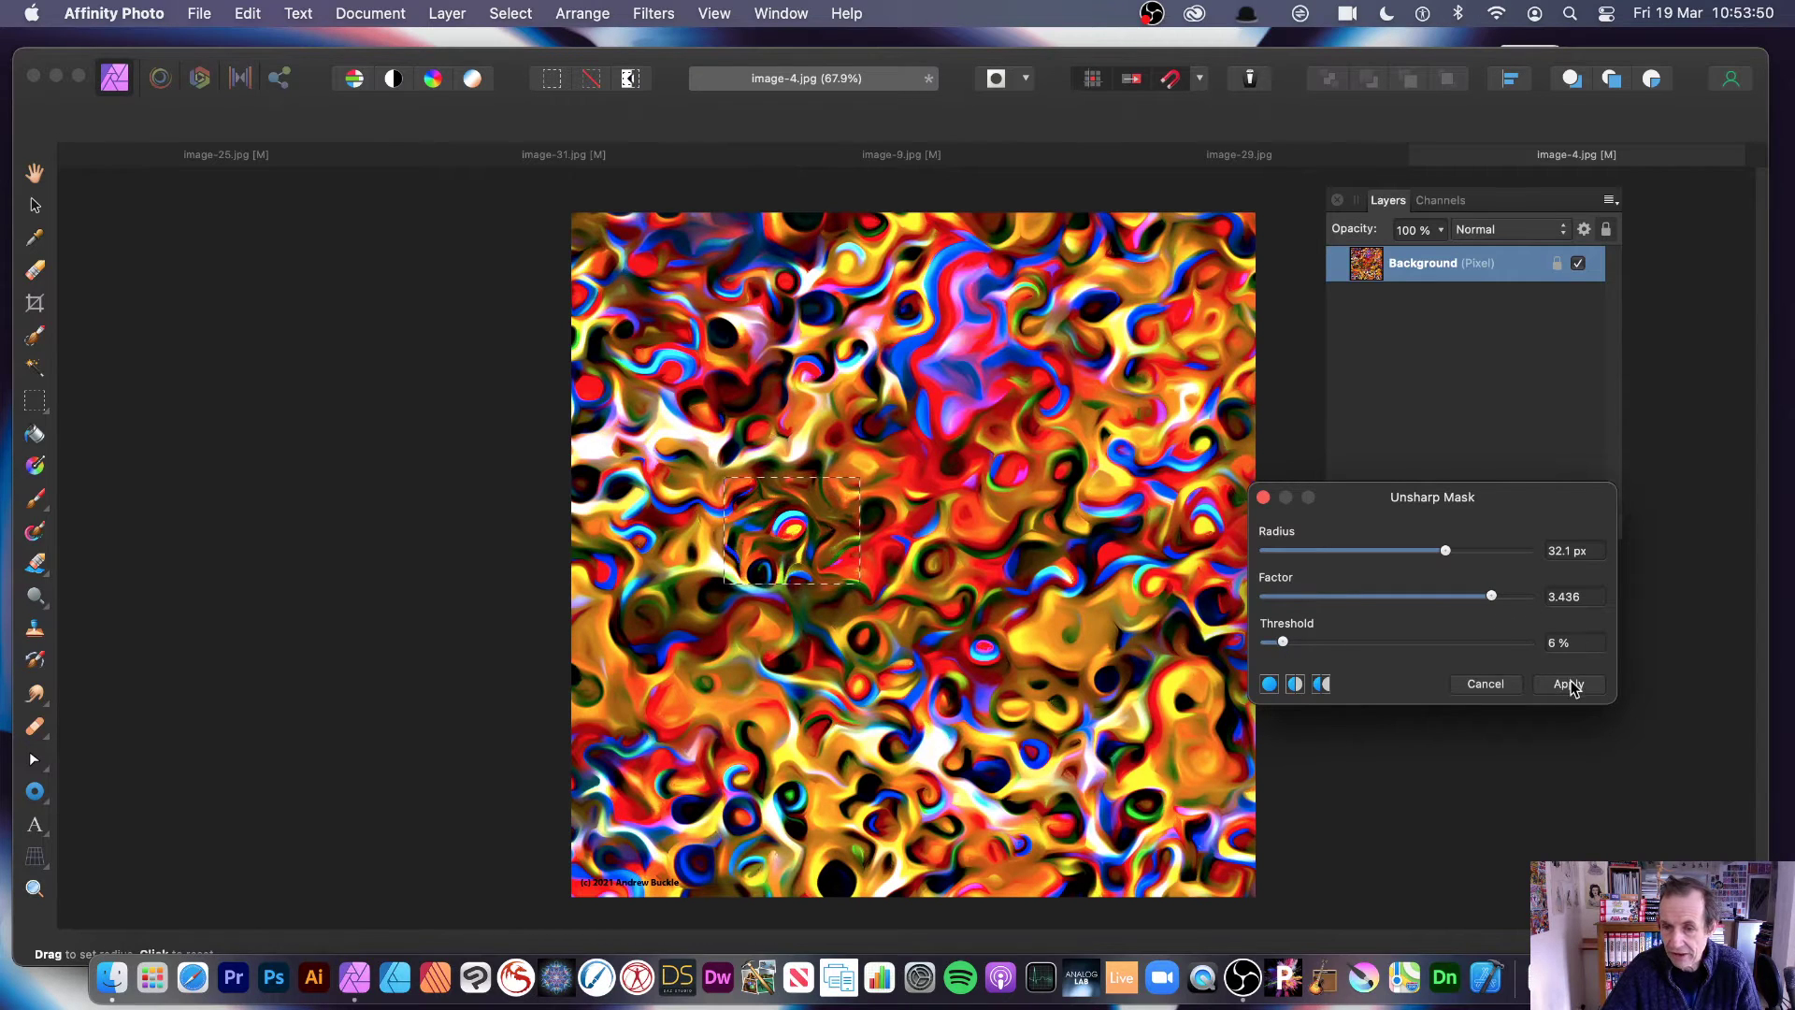
pyautogui.click(1569, 683)
# Step: Clear the marquee selection and view only the Composite Red channel
pyautogui.click(511, 13)
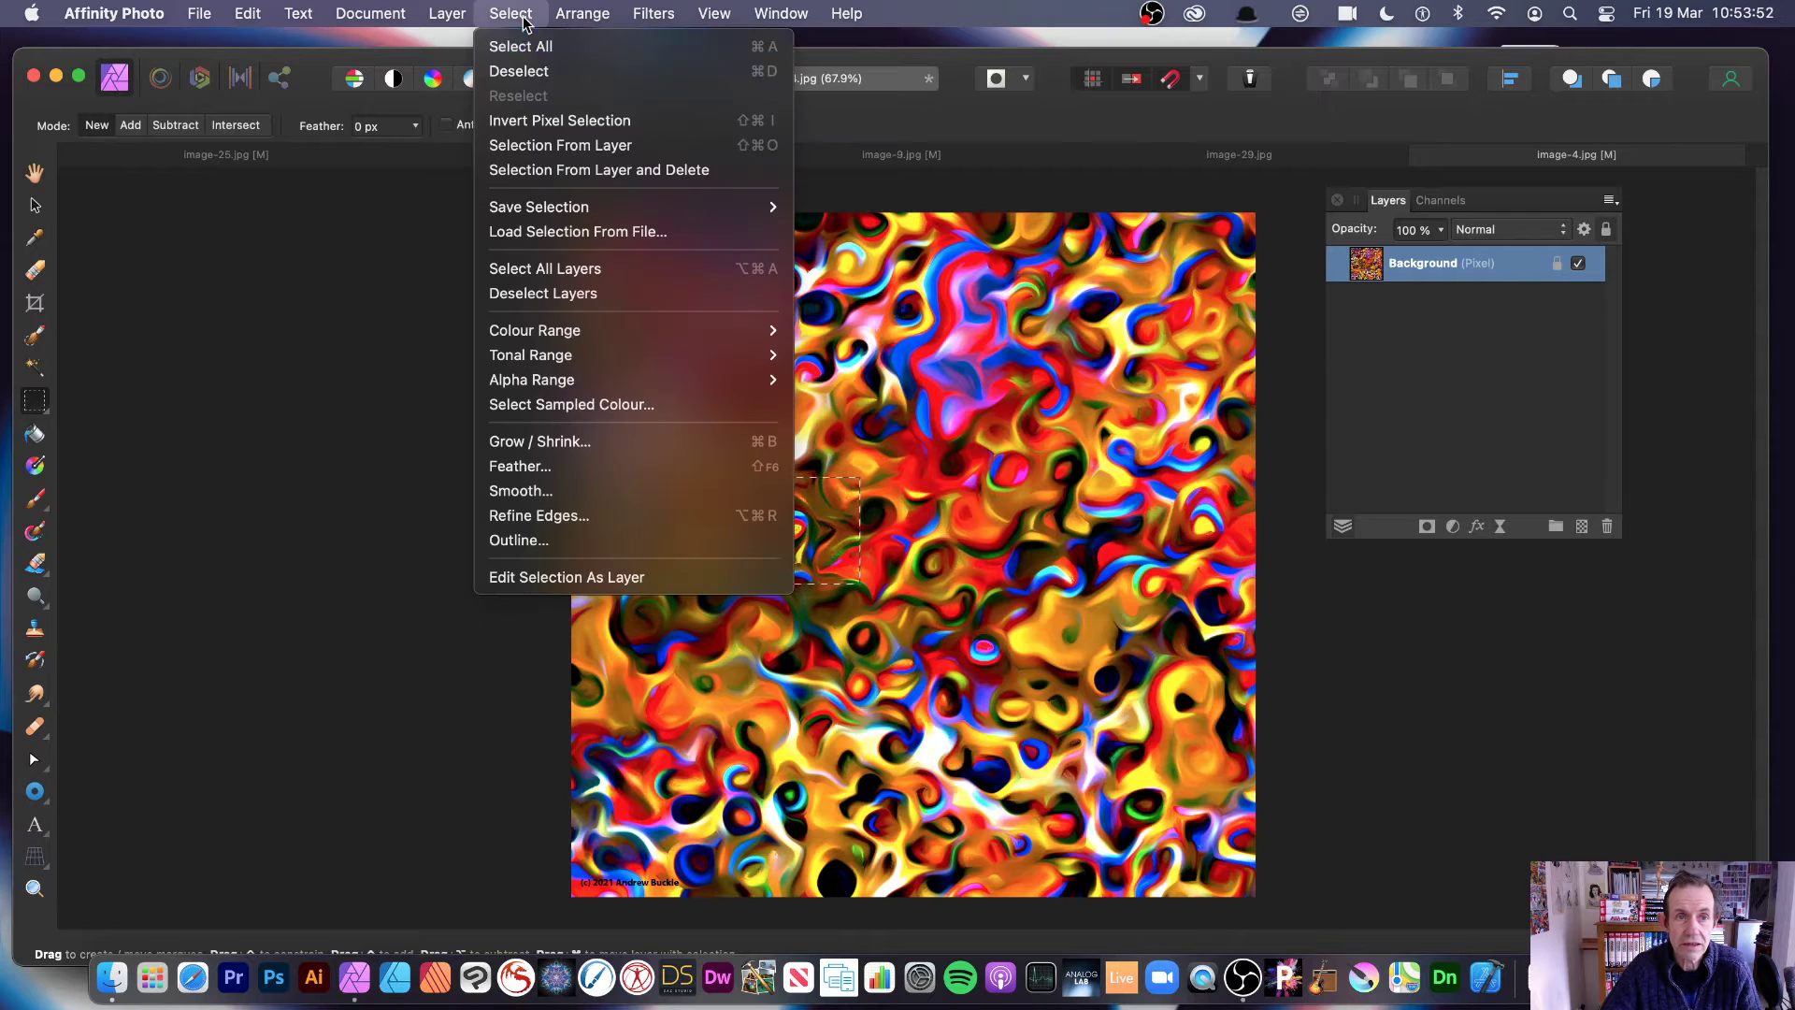
pyautogui.click(526, 70)
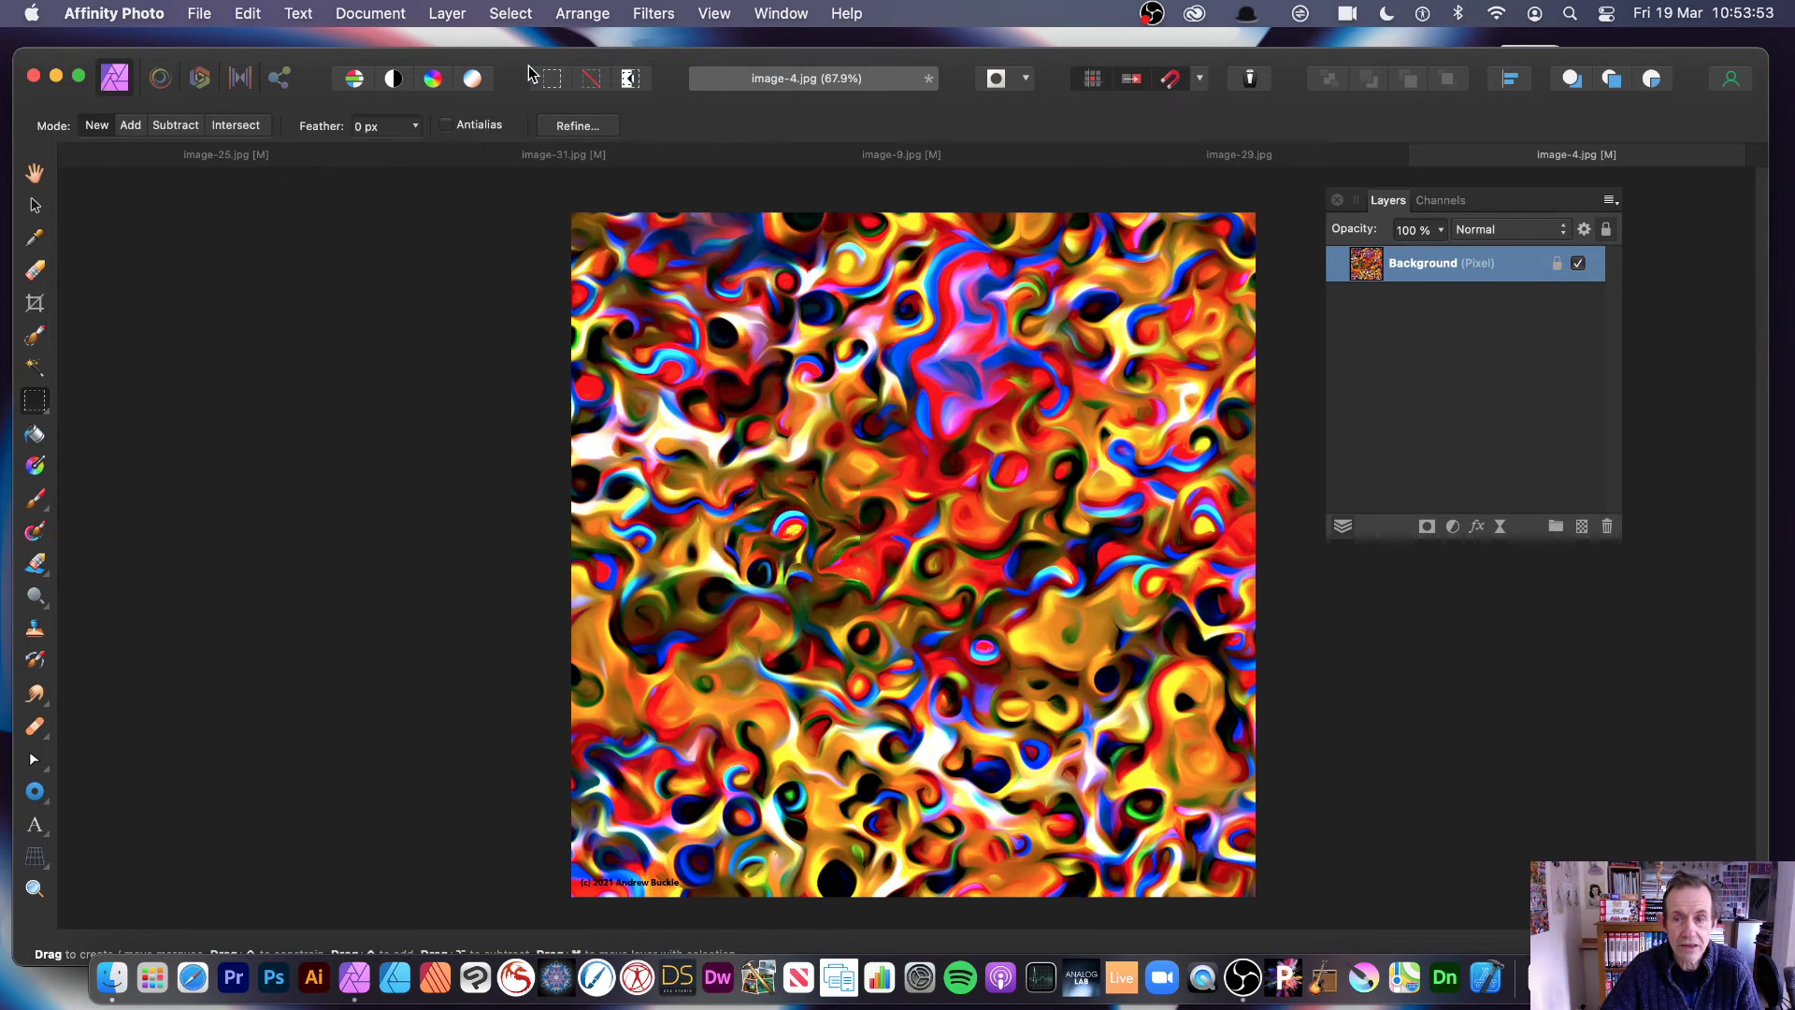
pyautogui.click(1441, 200)
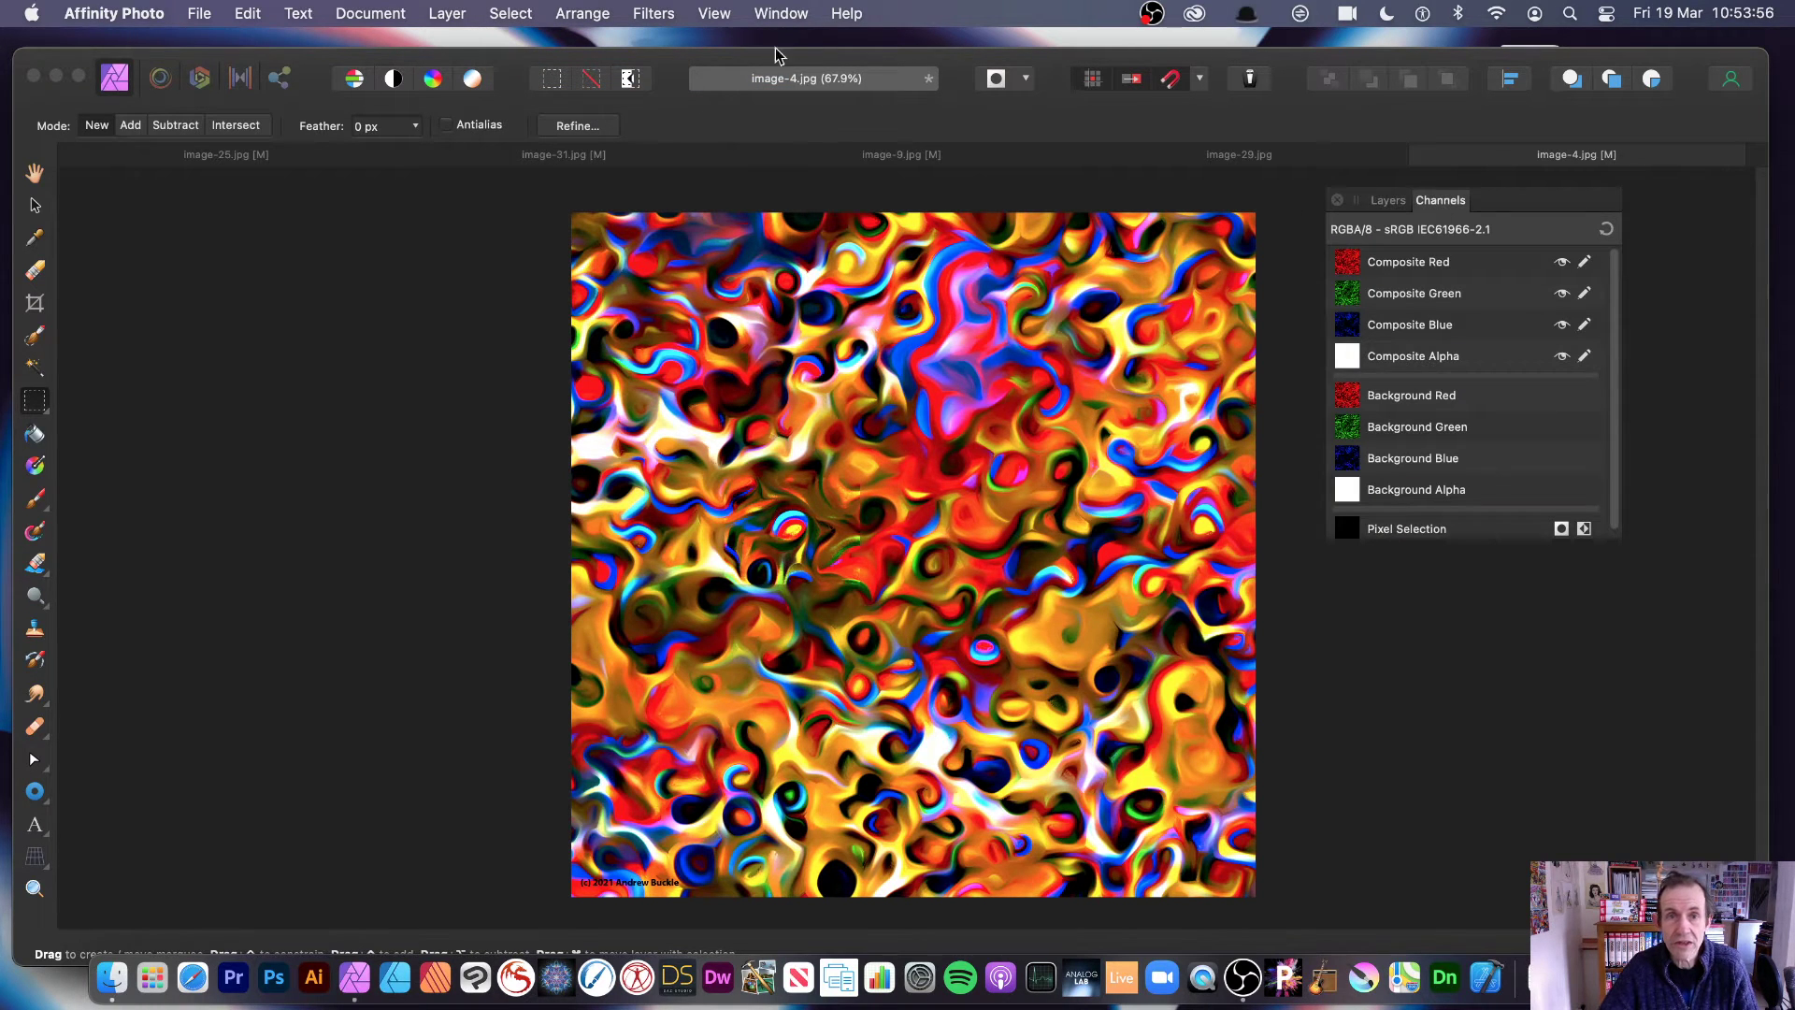
pyautogui.click(714, 13)
pyautogui.moveTo(799, 531)
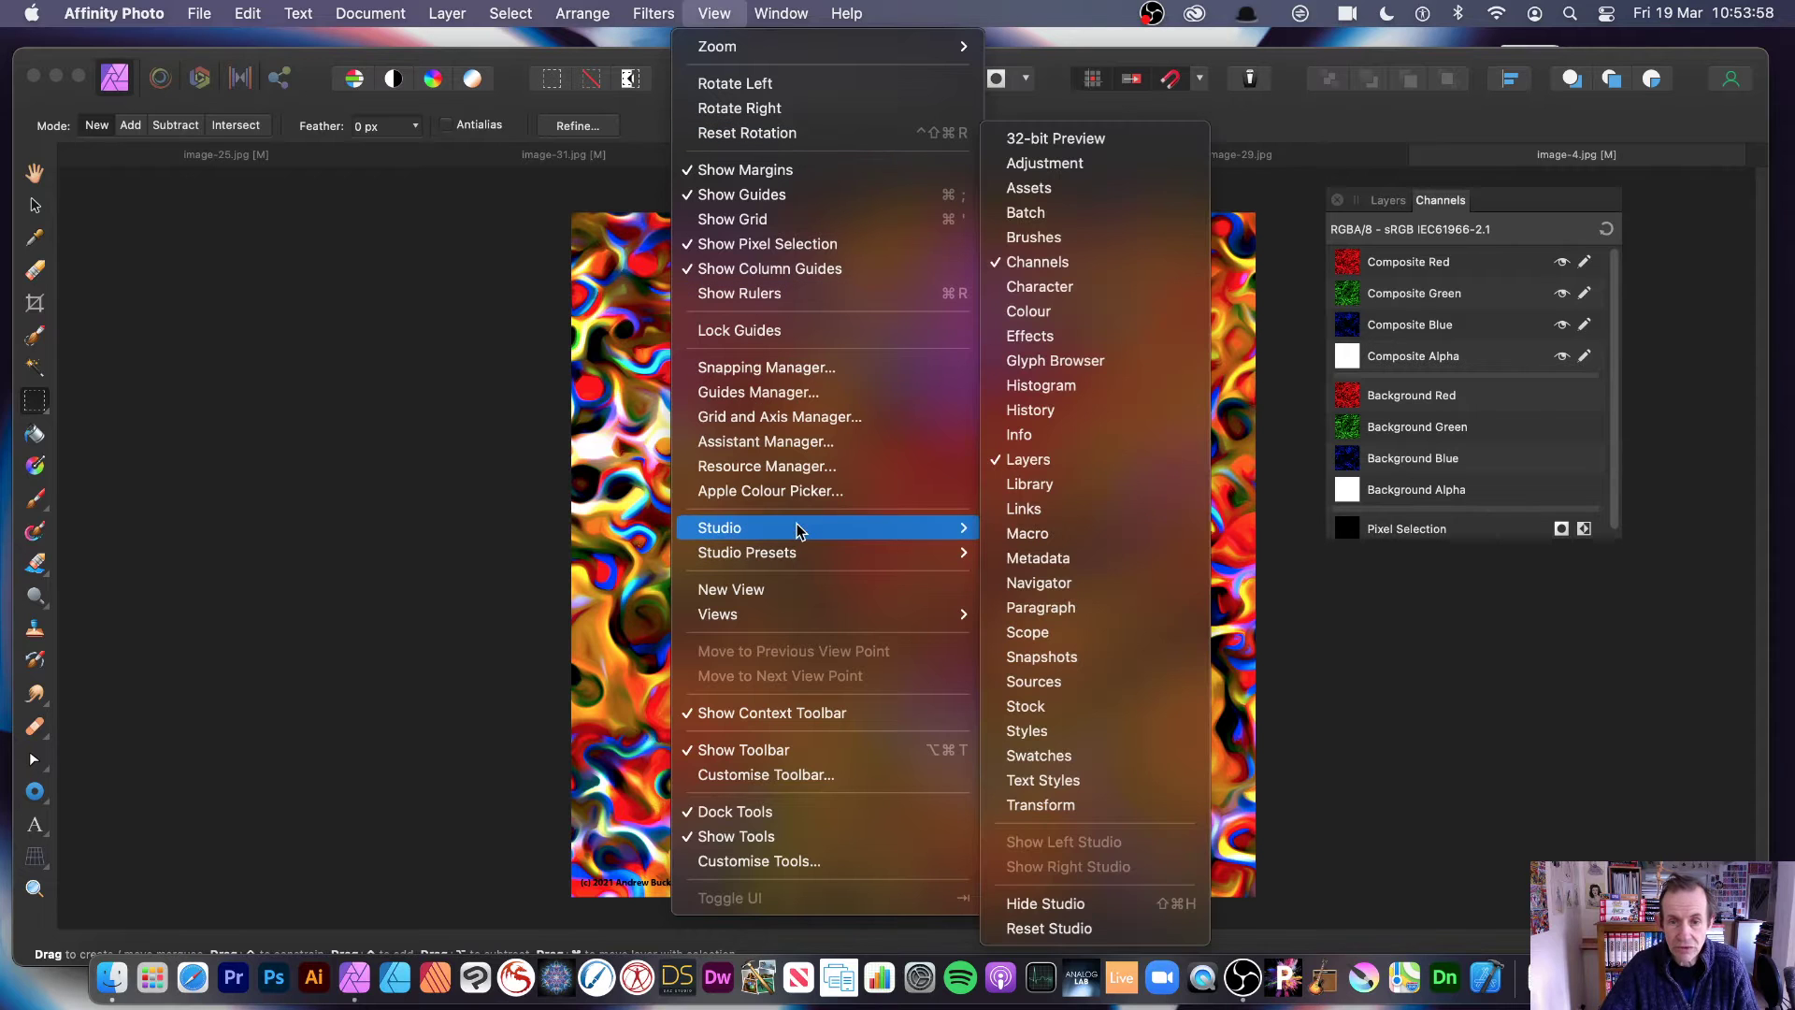
pyautogui.click(1069, 261)
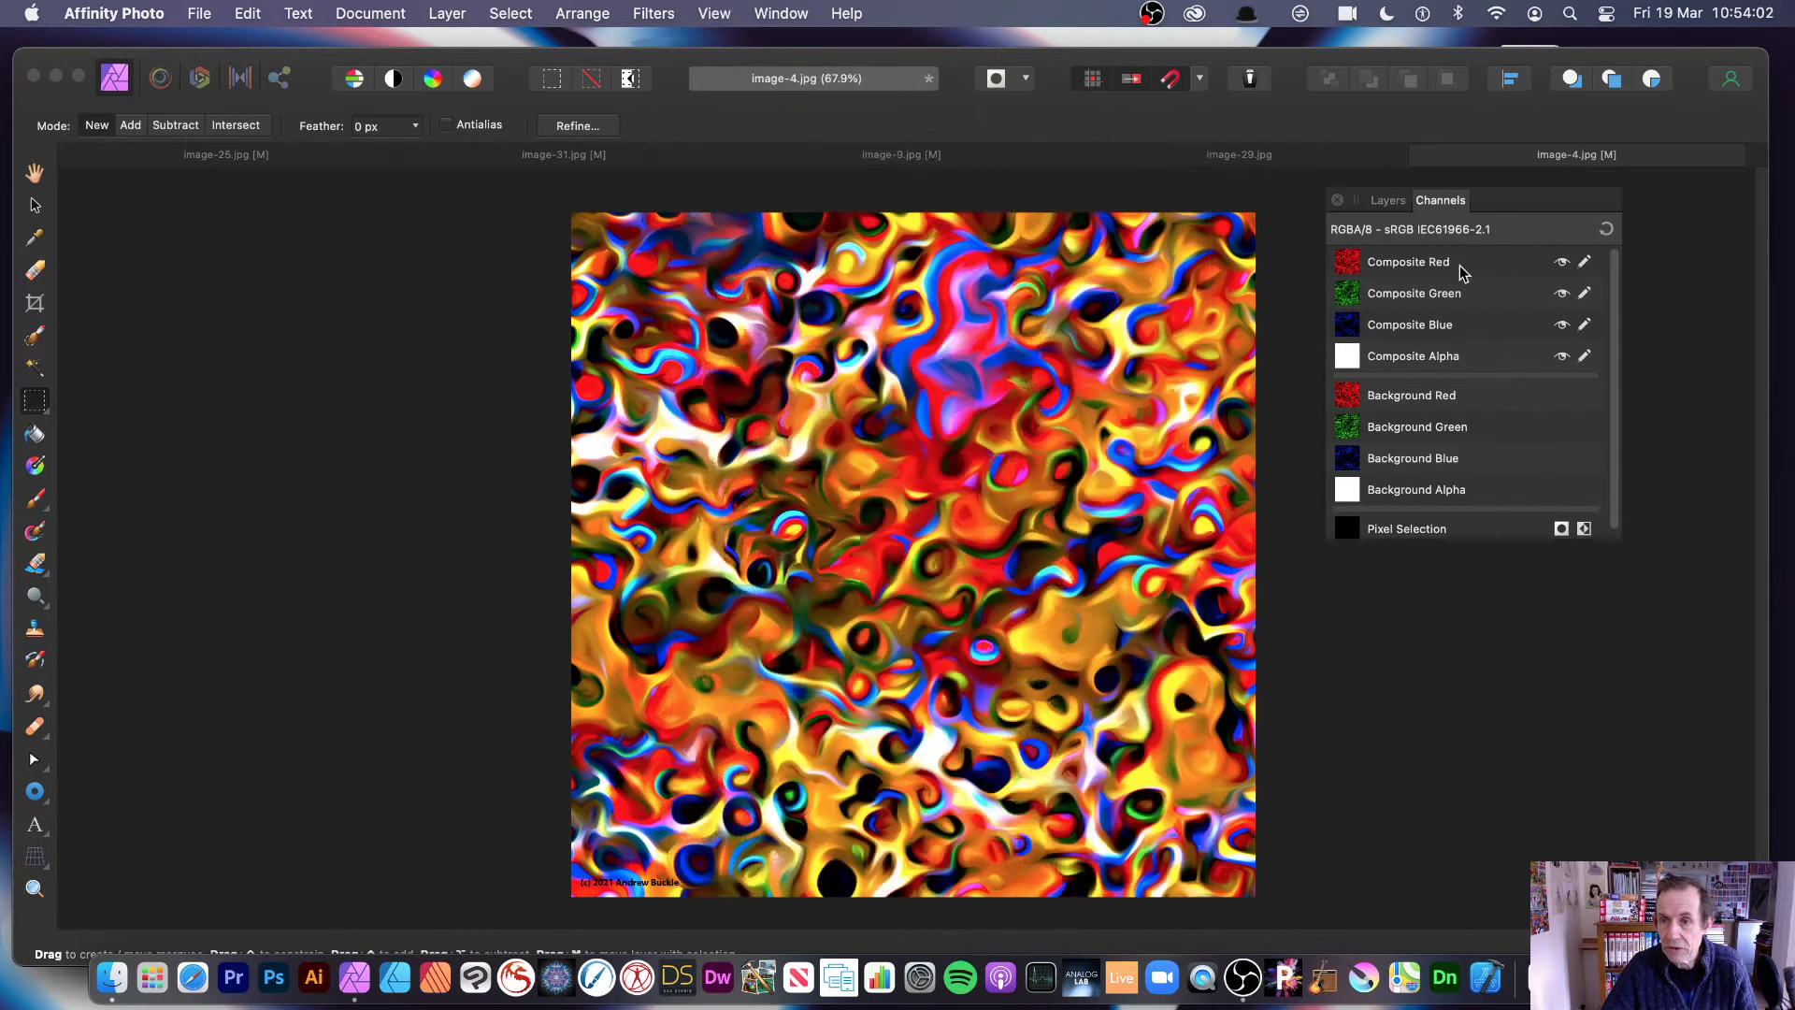
pyautogui.click(1463, 268)
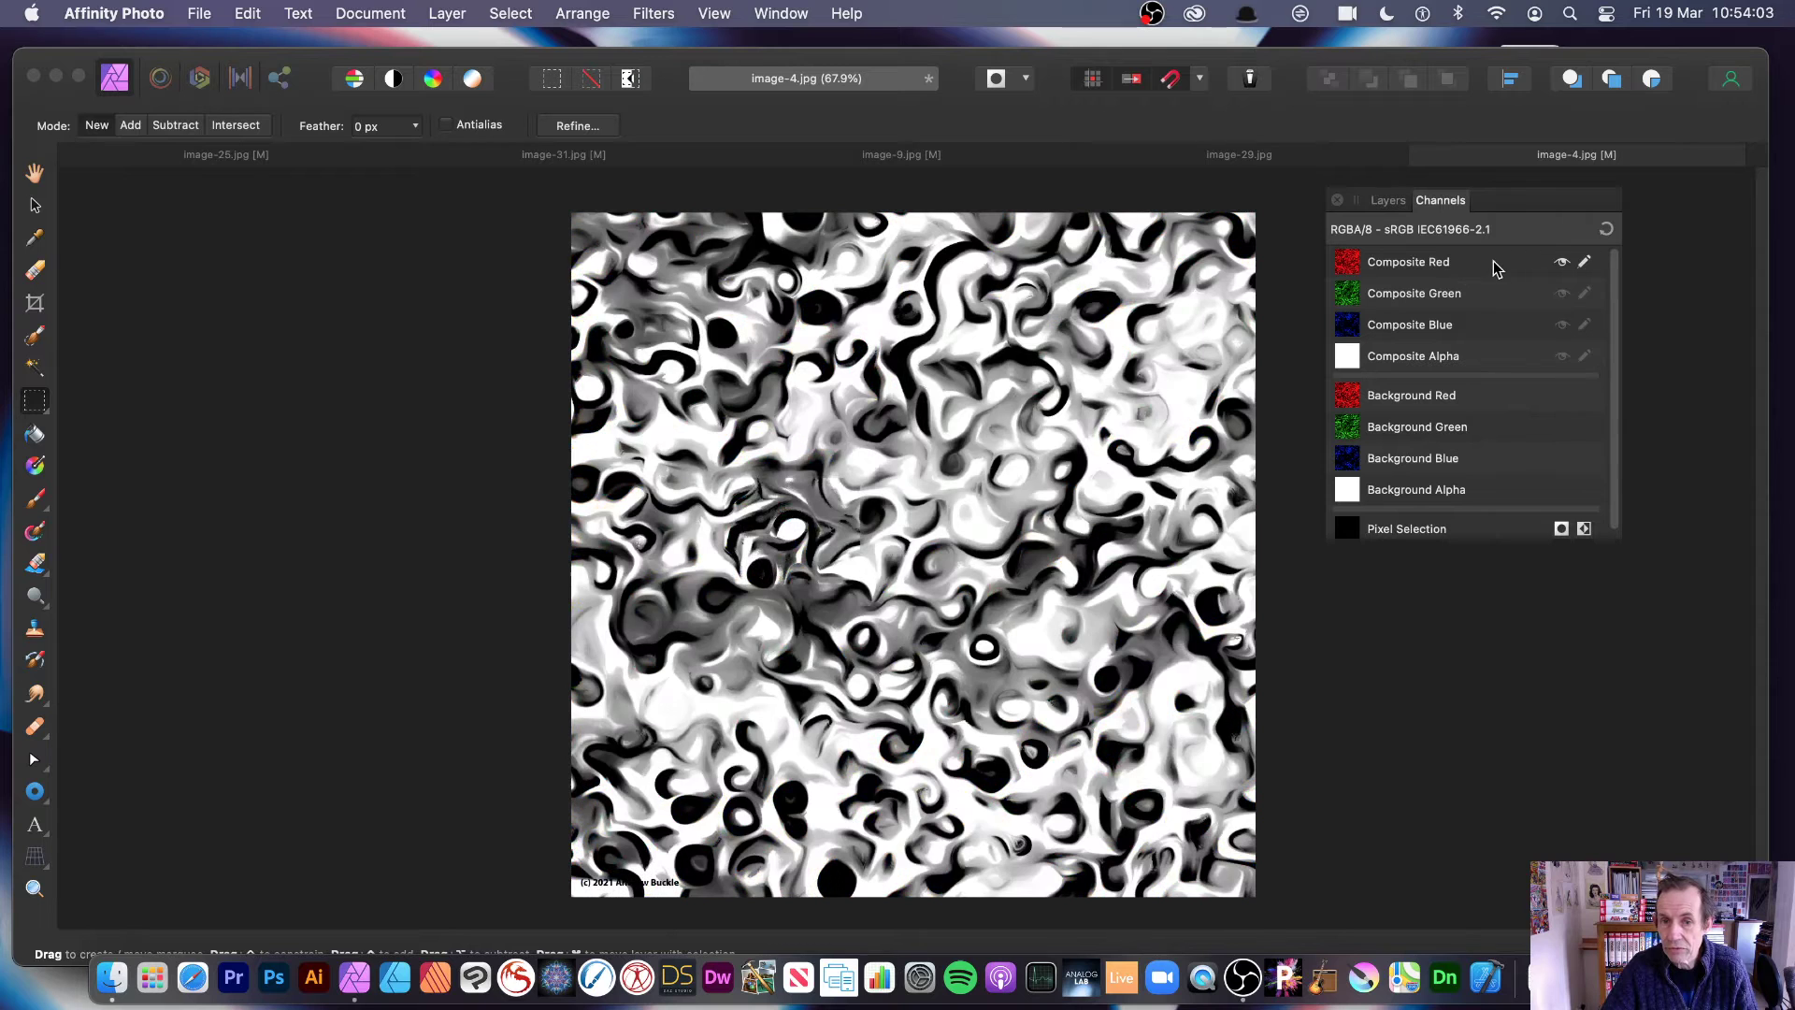
# Step: Repeat the Unsharp Mask, restore all channels to full colour, and switch to image-31.jpg
pyautogui.click(652, 14)
pyautogui.click(672, 46)
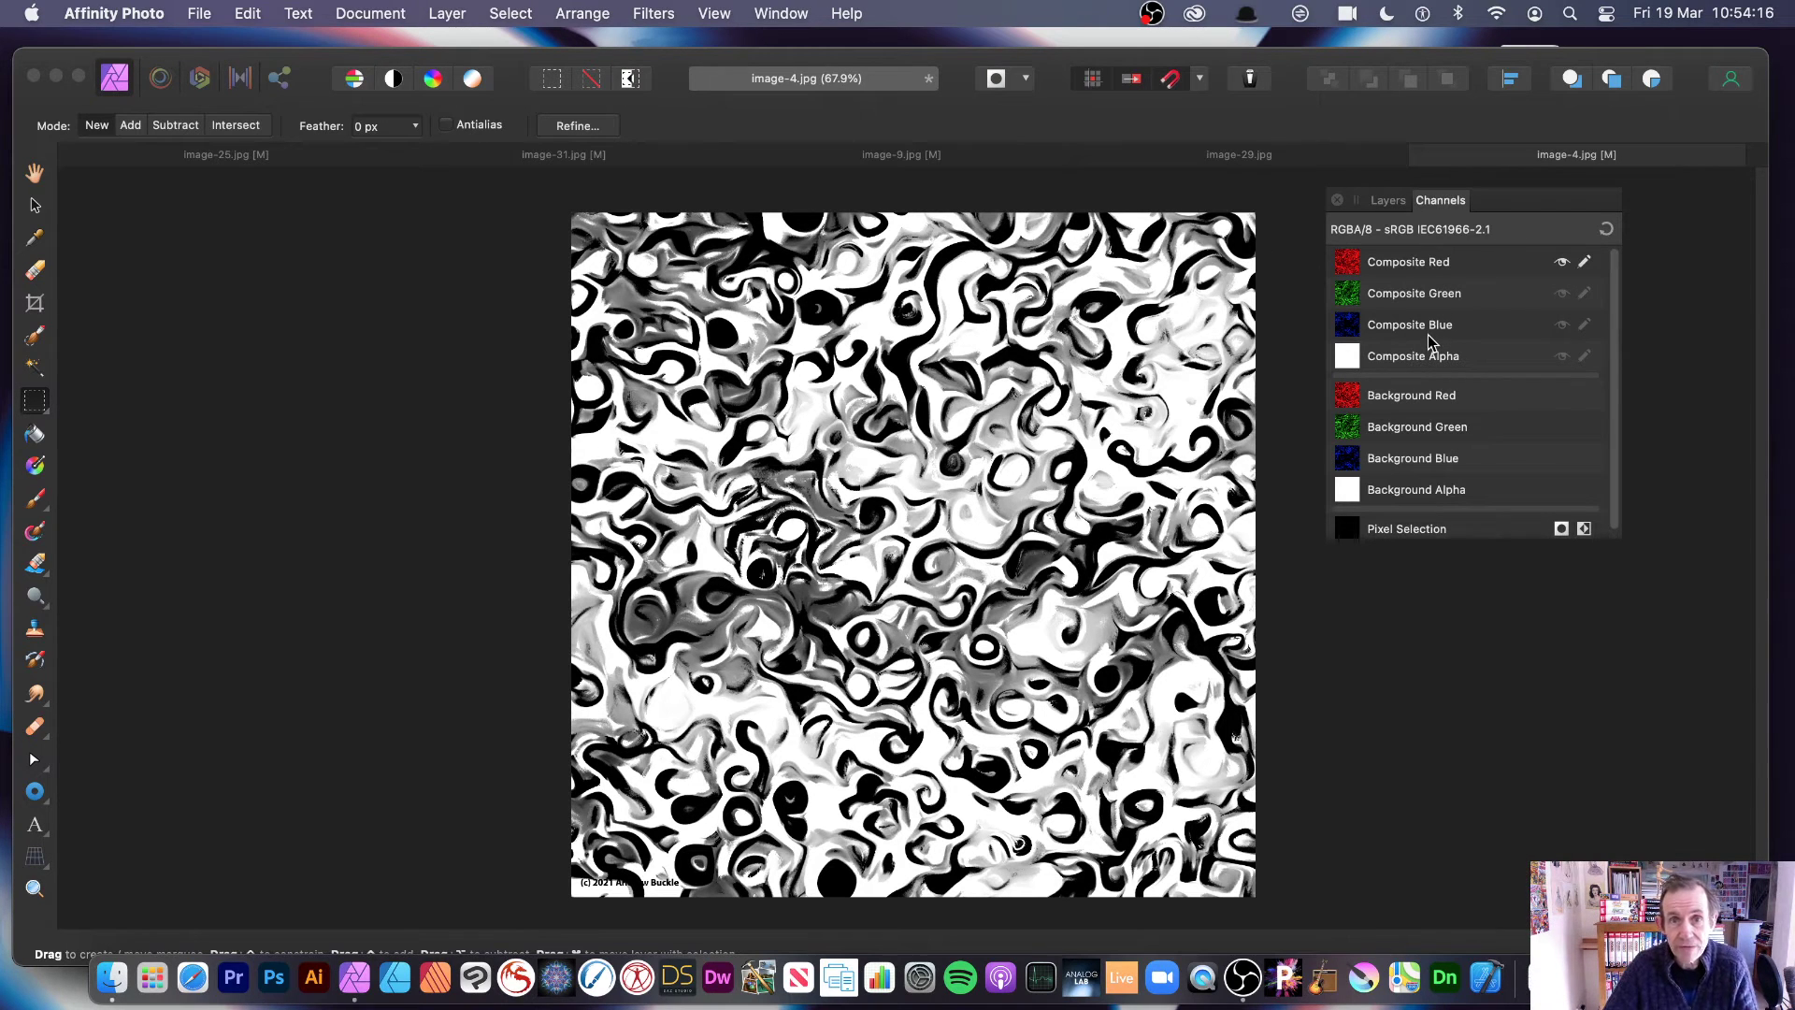
pyautogui.click(1605, 230)
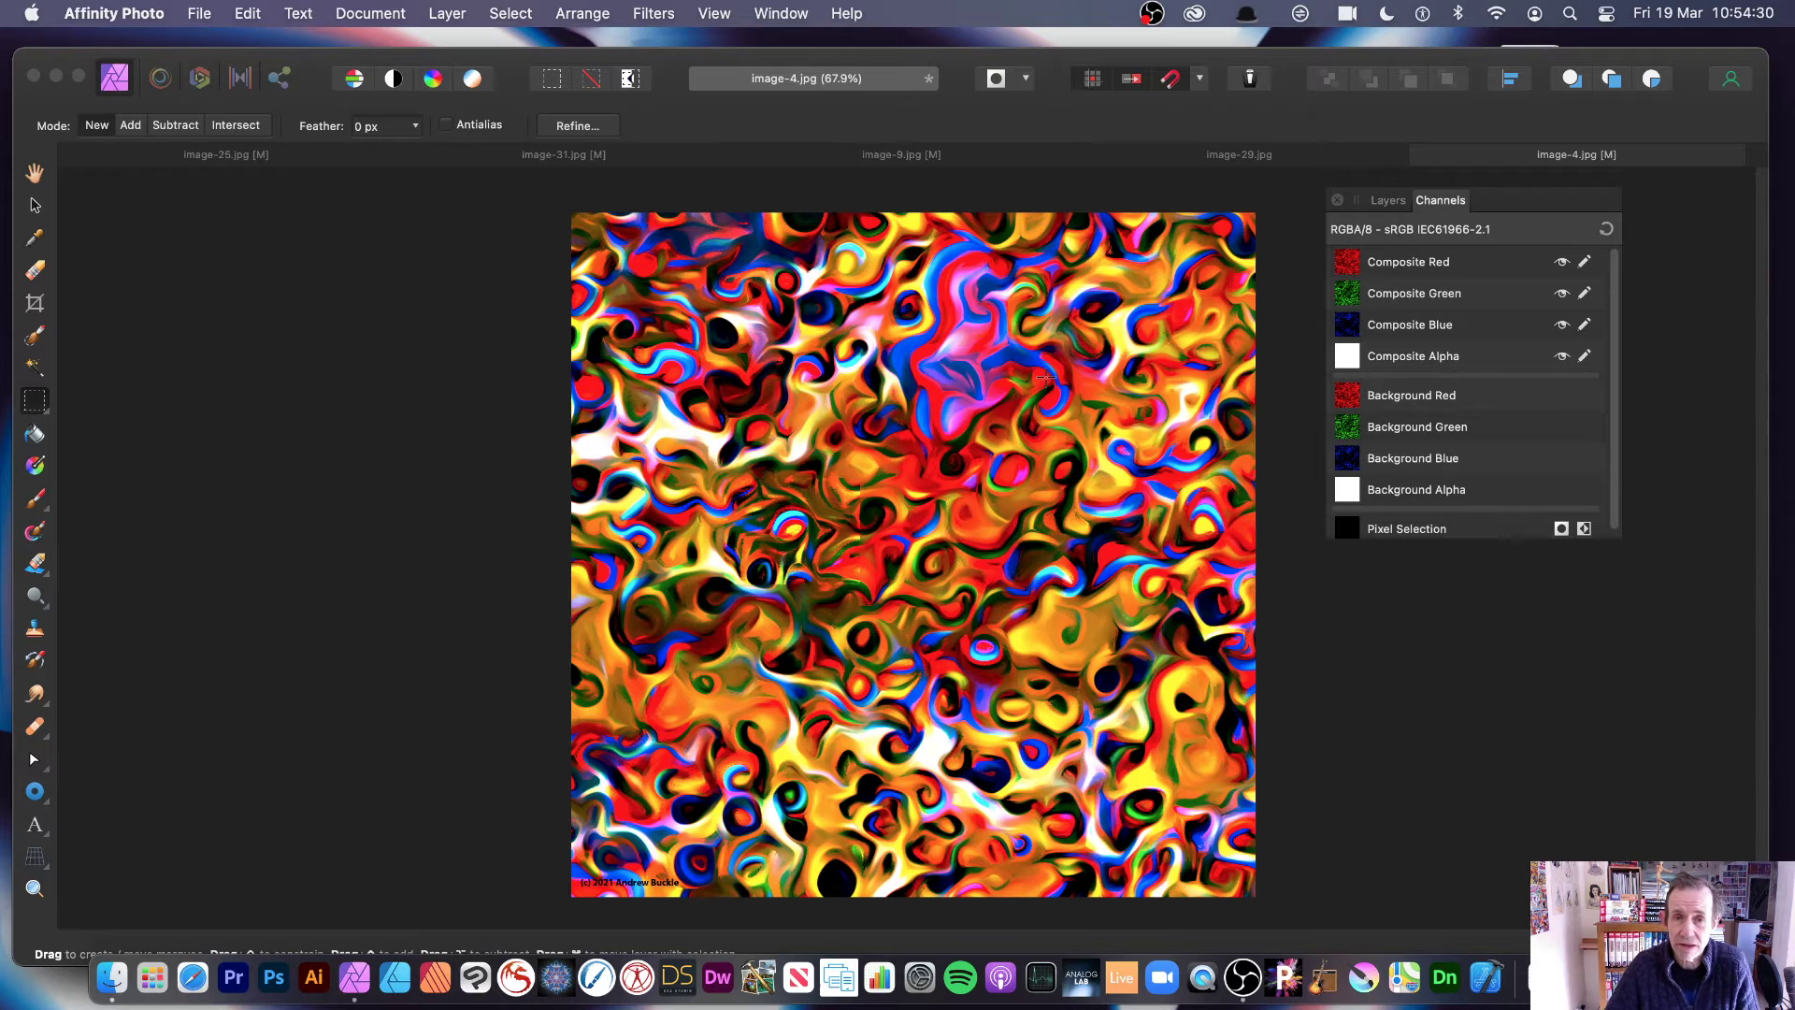
pyautogui.click(591, 160)
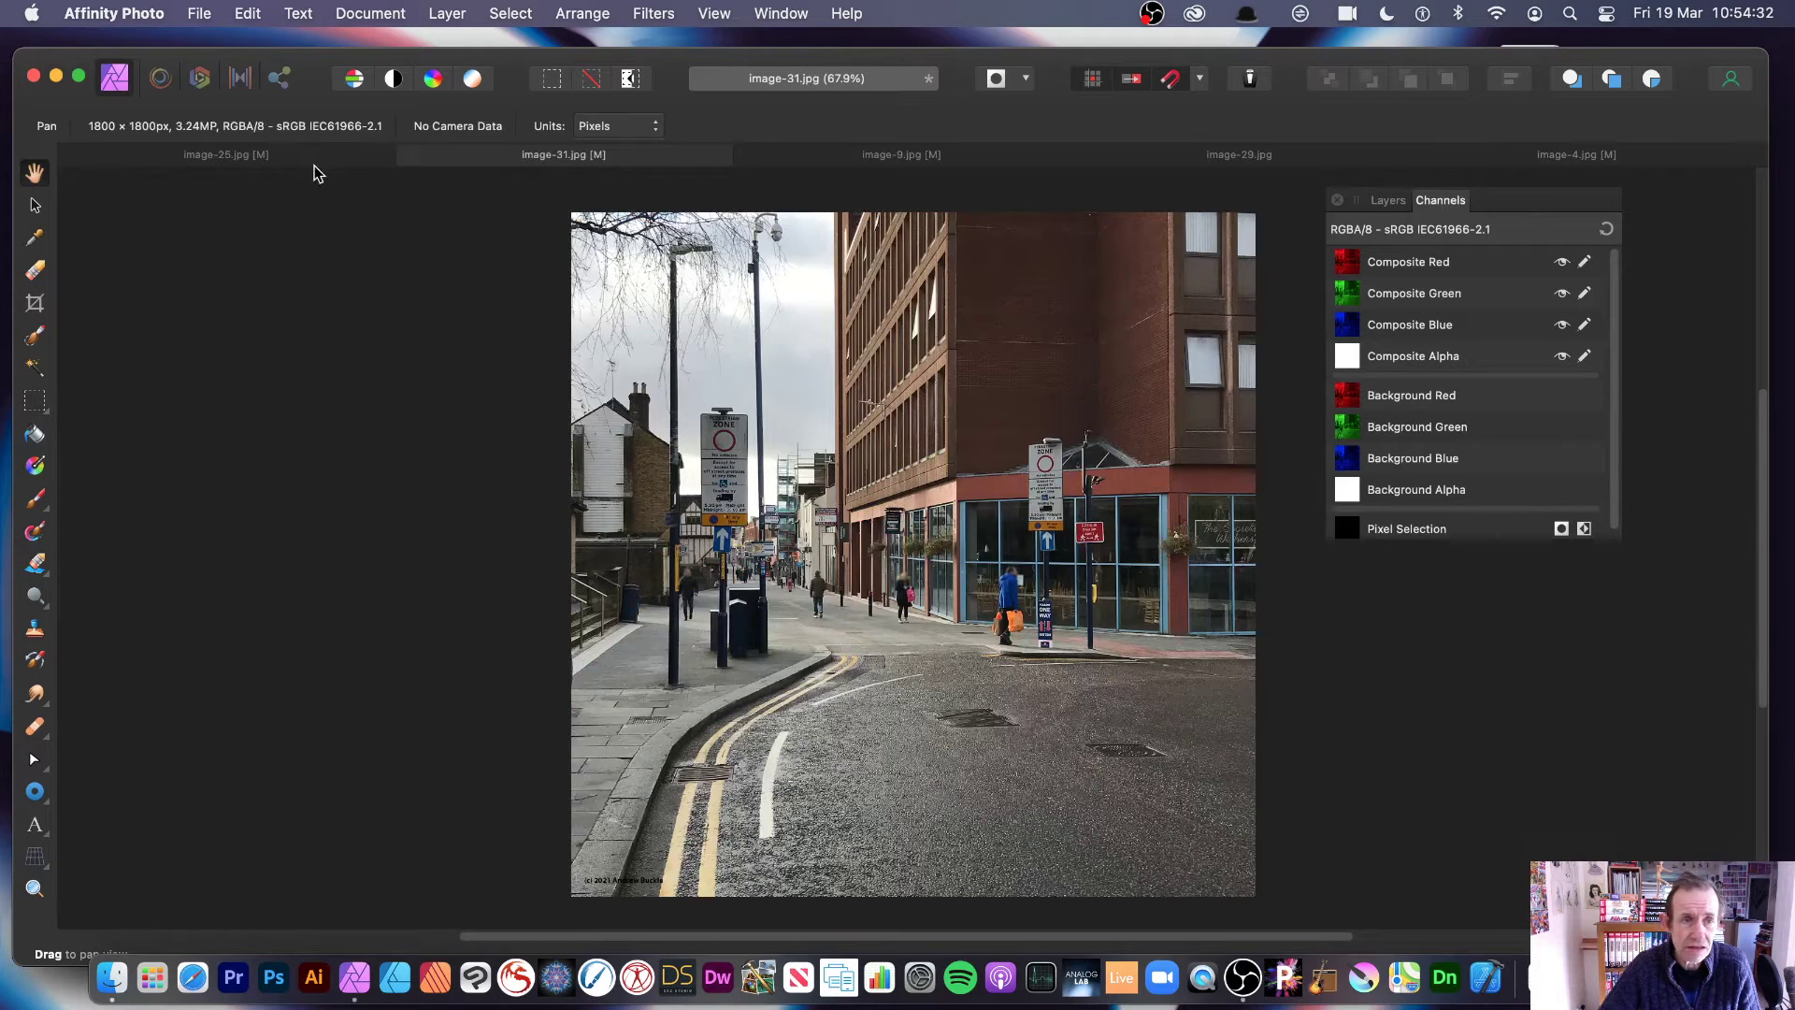
# Step: Apply an Unsharp Mask to the street photo with 0 % threshold and an increased radius
pyautogui.click(654, 14)
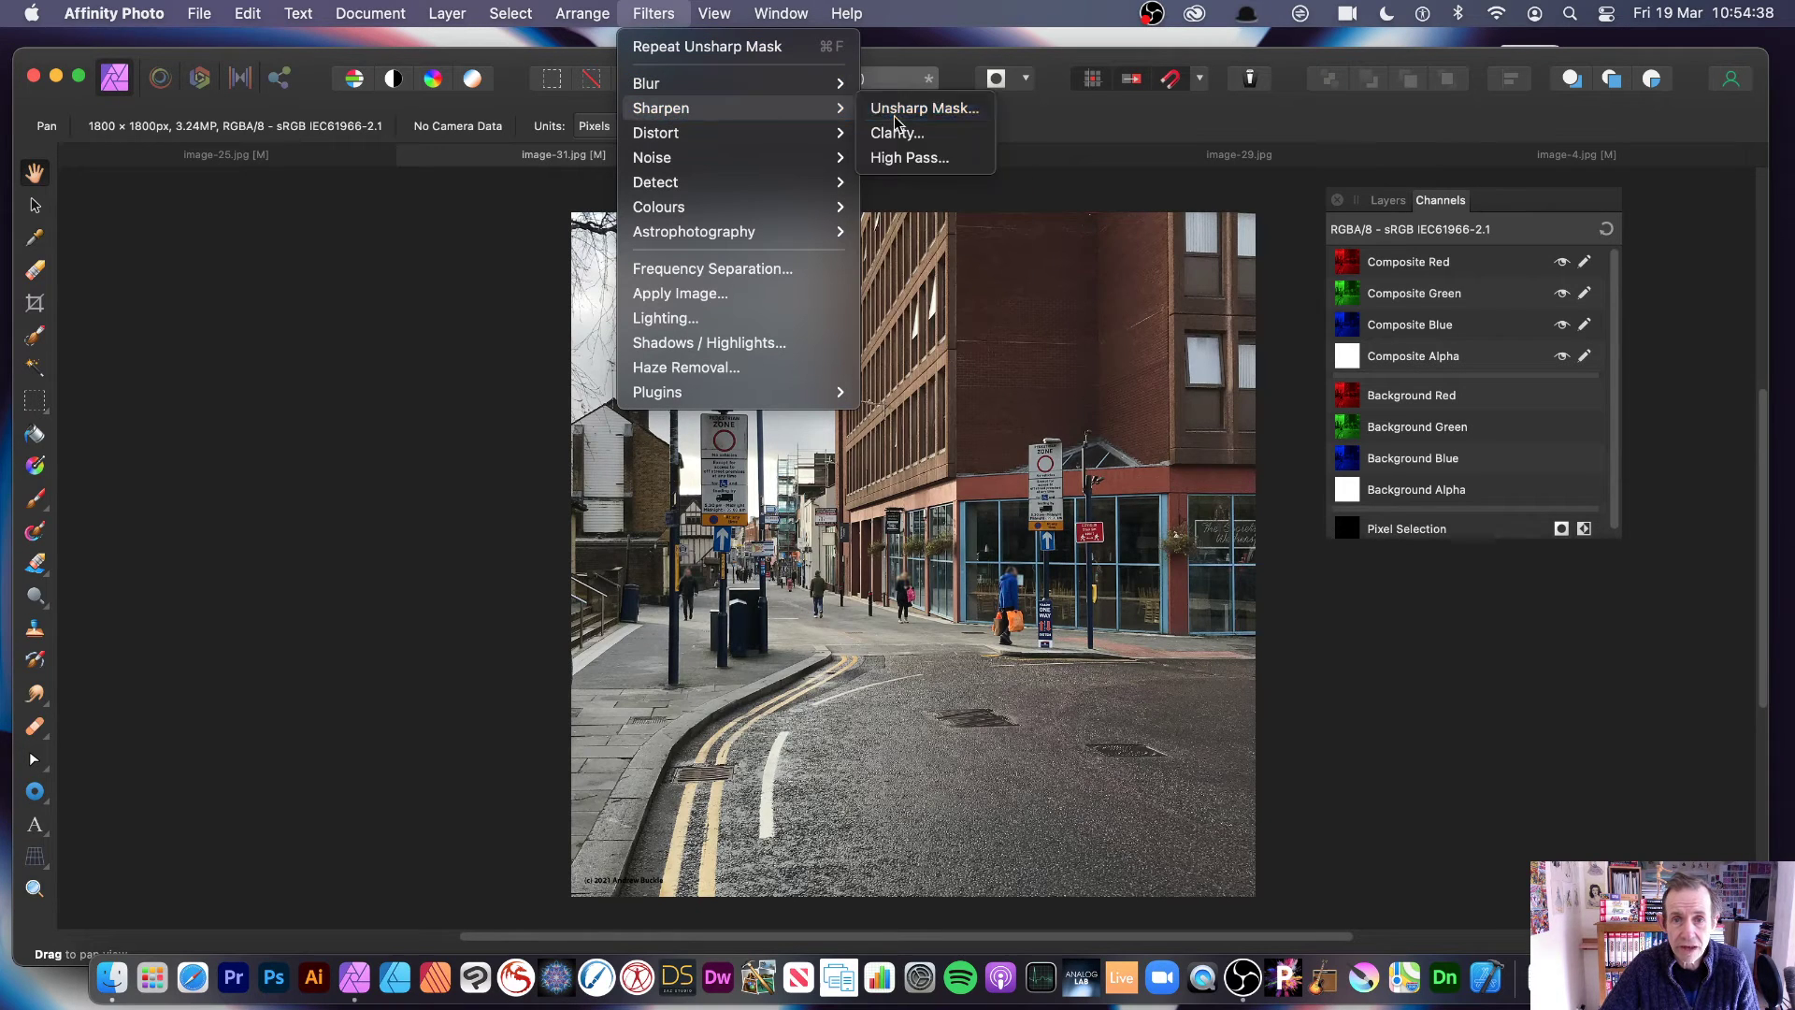
pyautogui.click(894, 117)
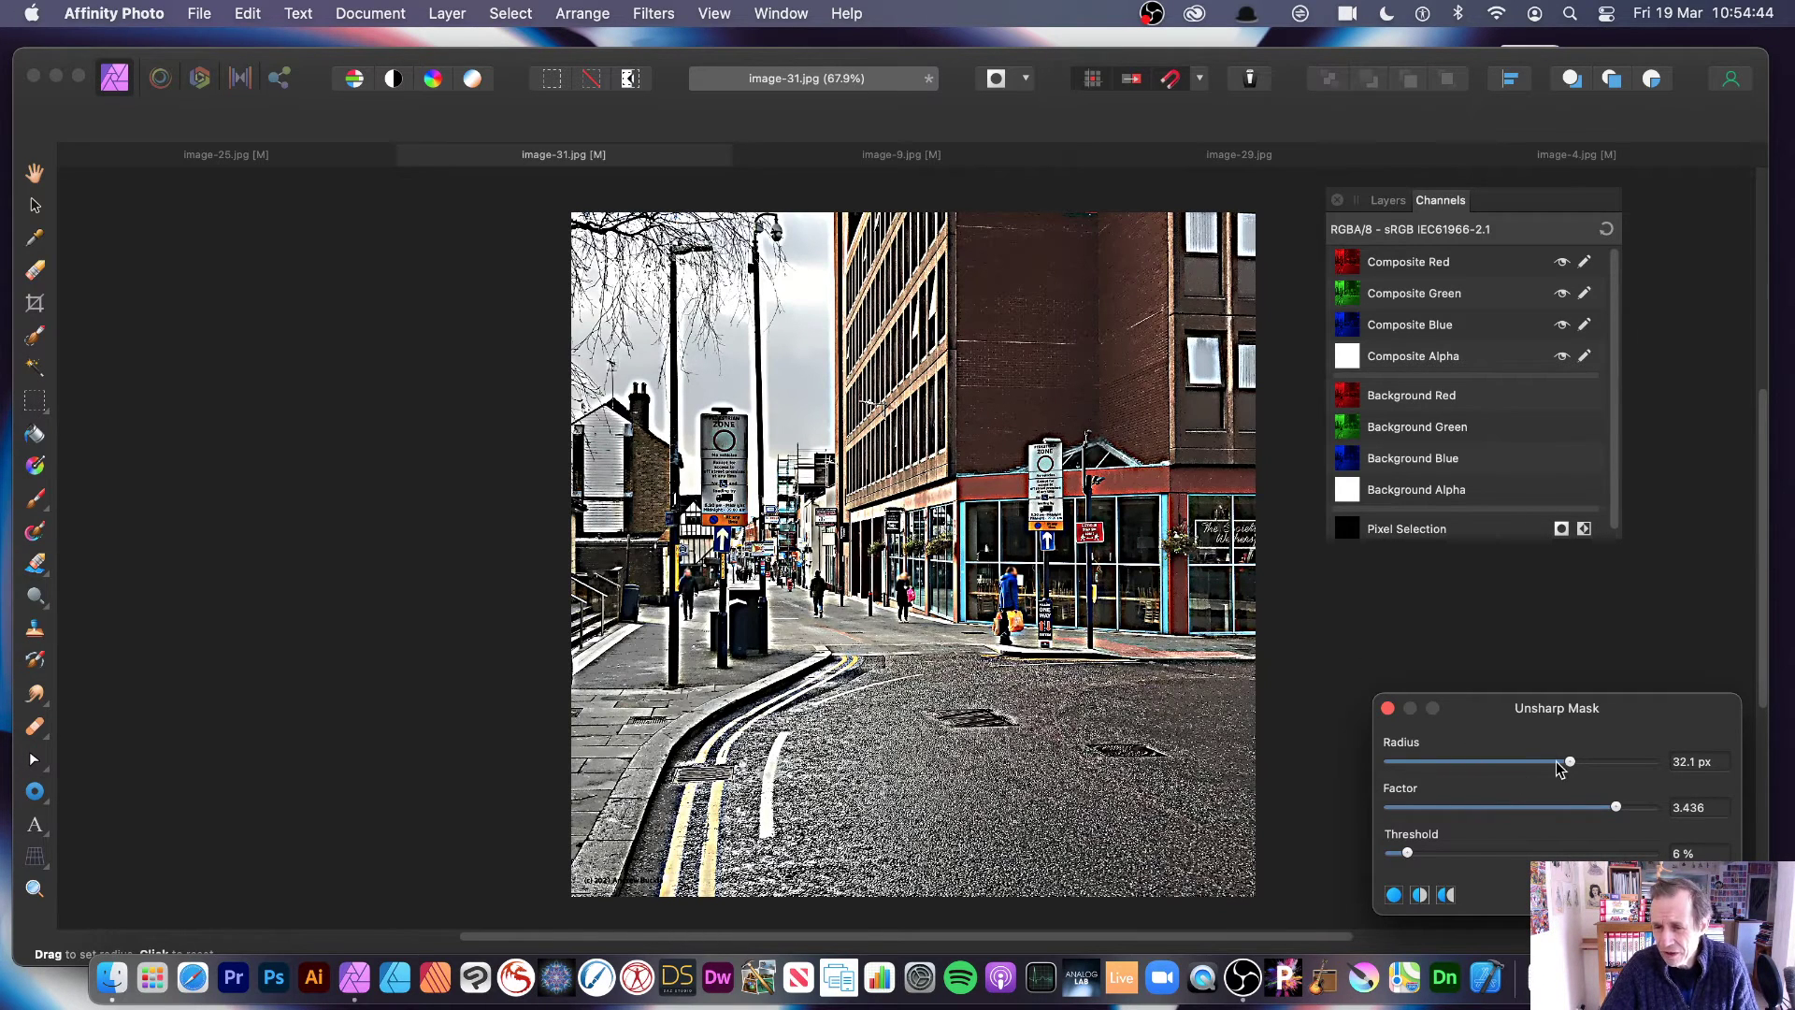
pyautogui.moveTo(1560, 767); pyautogui.dragTo(1501, 764)
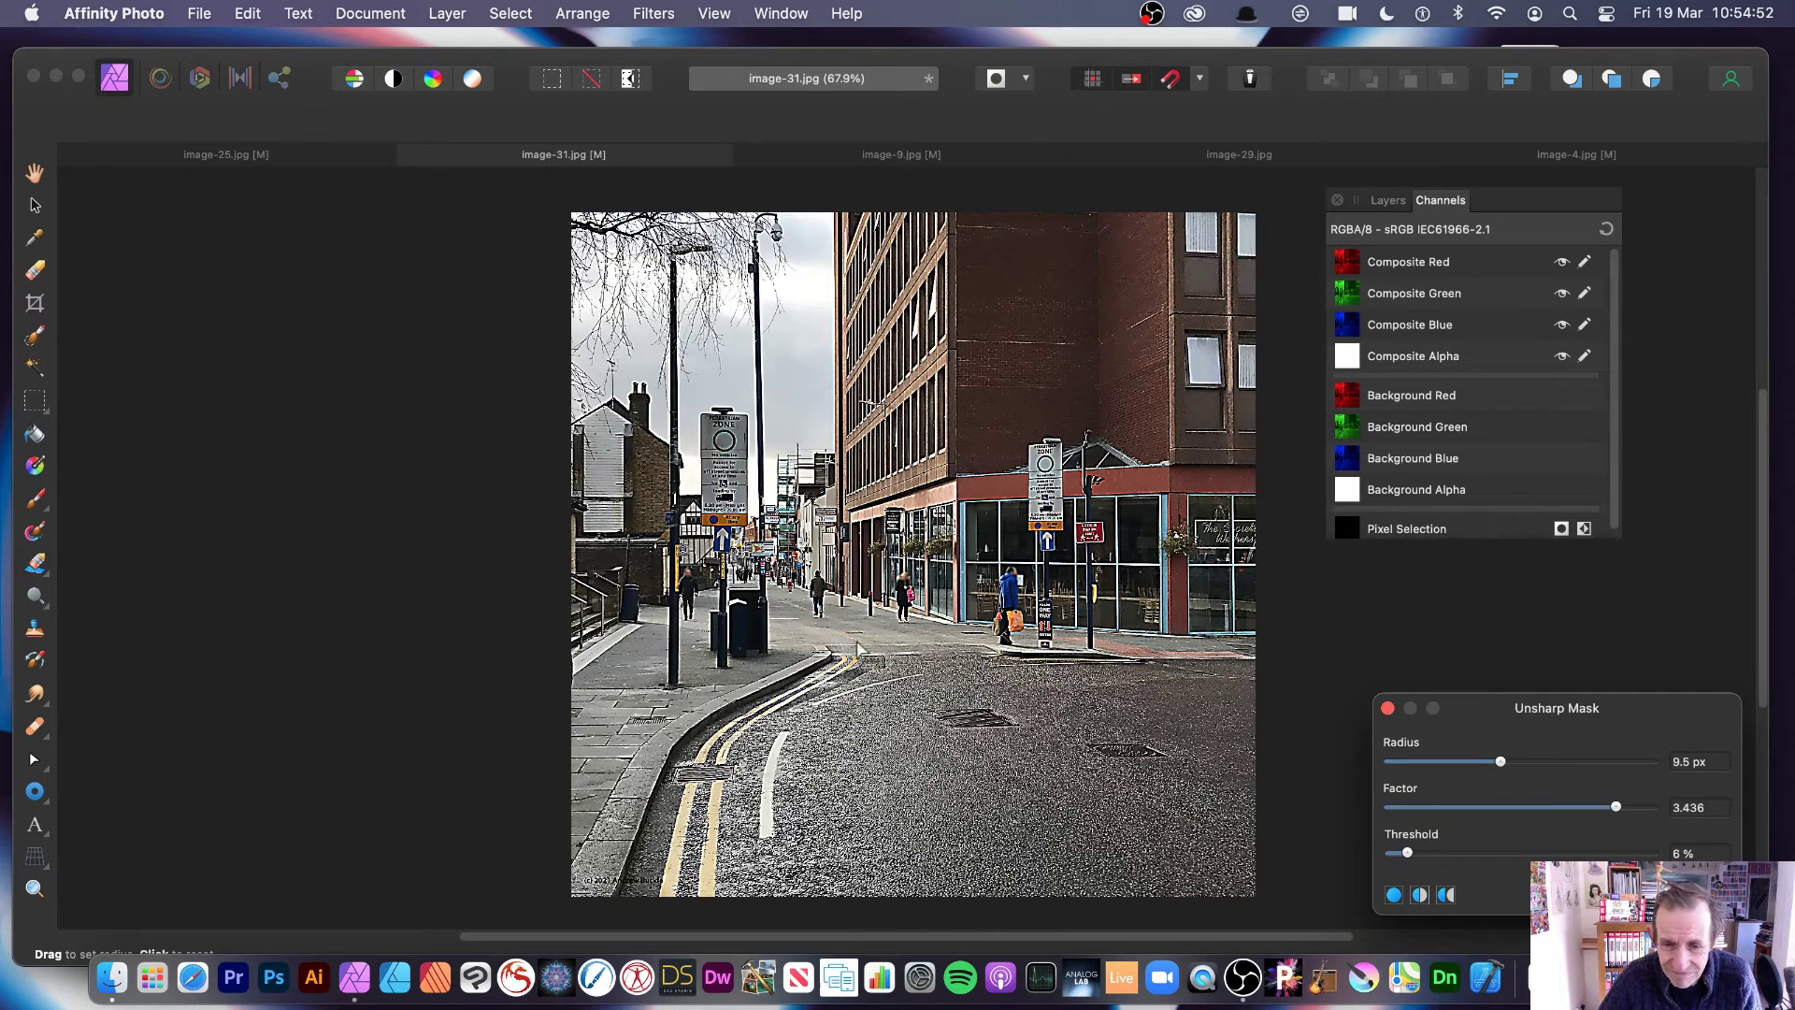
pyautogui.moveTo(1482, 809); pyautogui.dragTo(1630, 813)
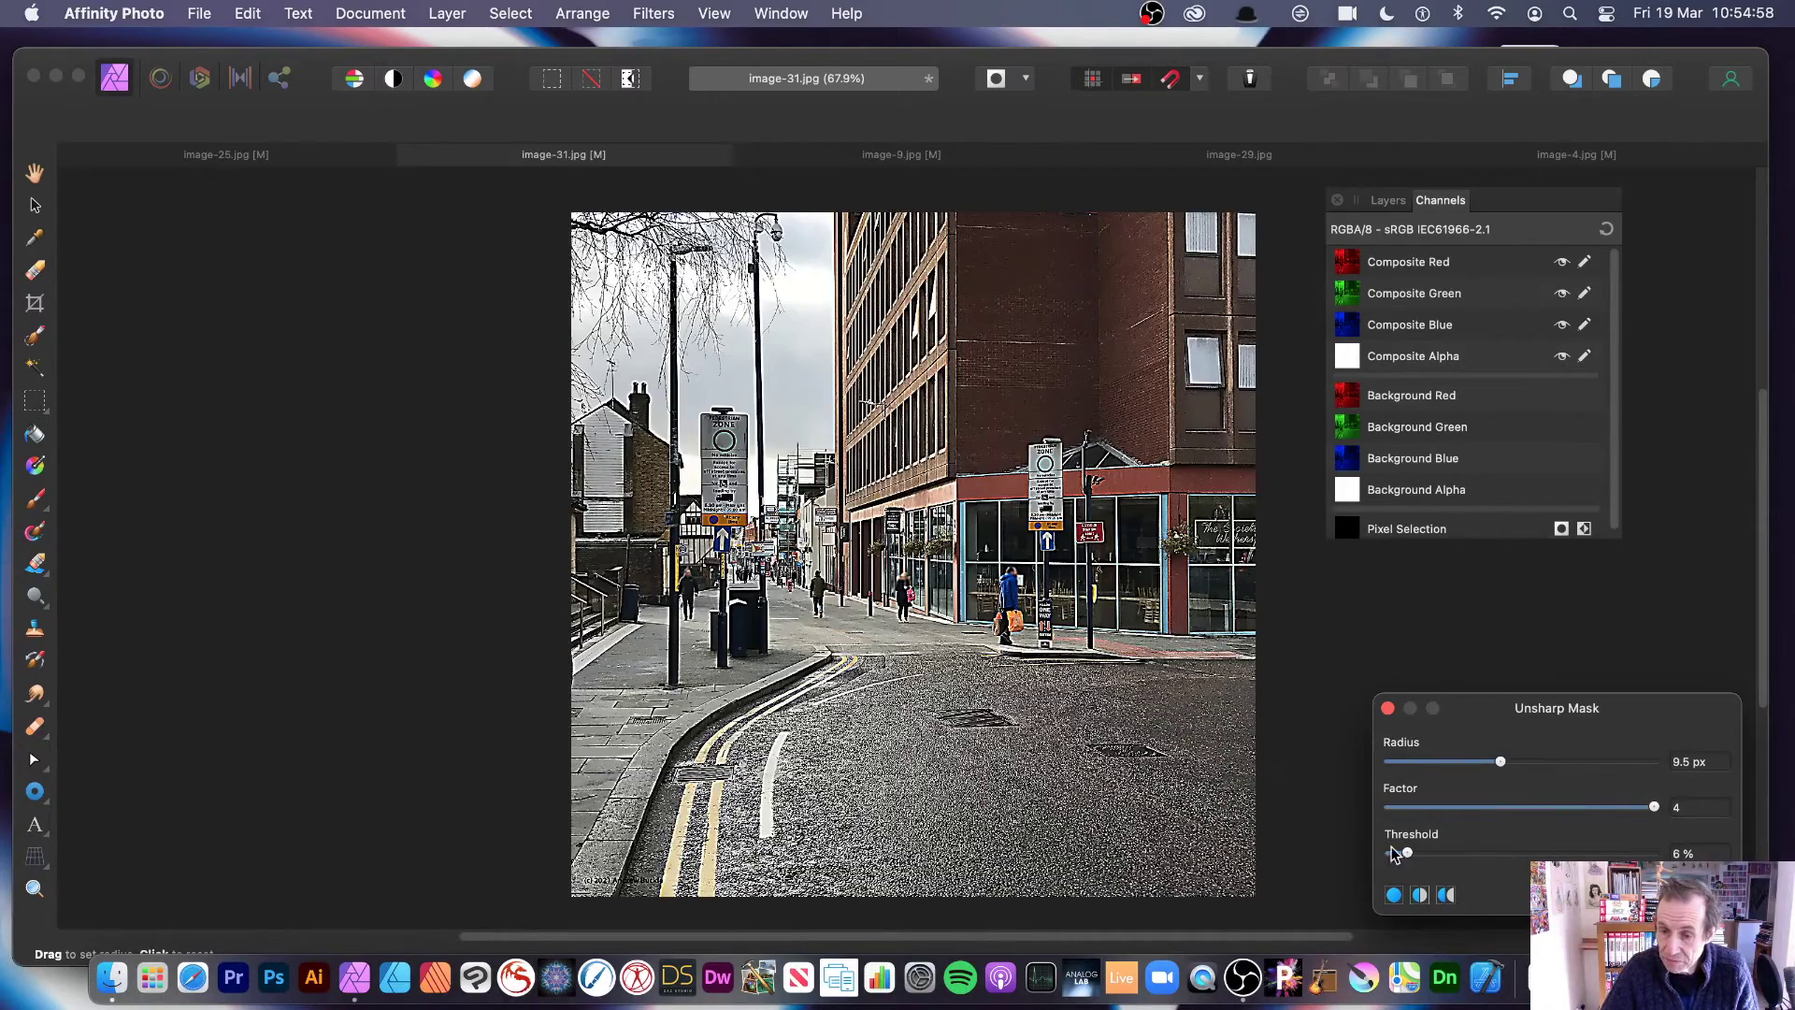
pyautogui.moveTo(1393, 853); pyautogui.dragTo(1608, 853)
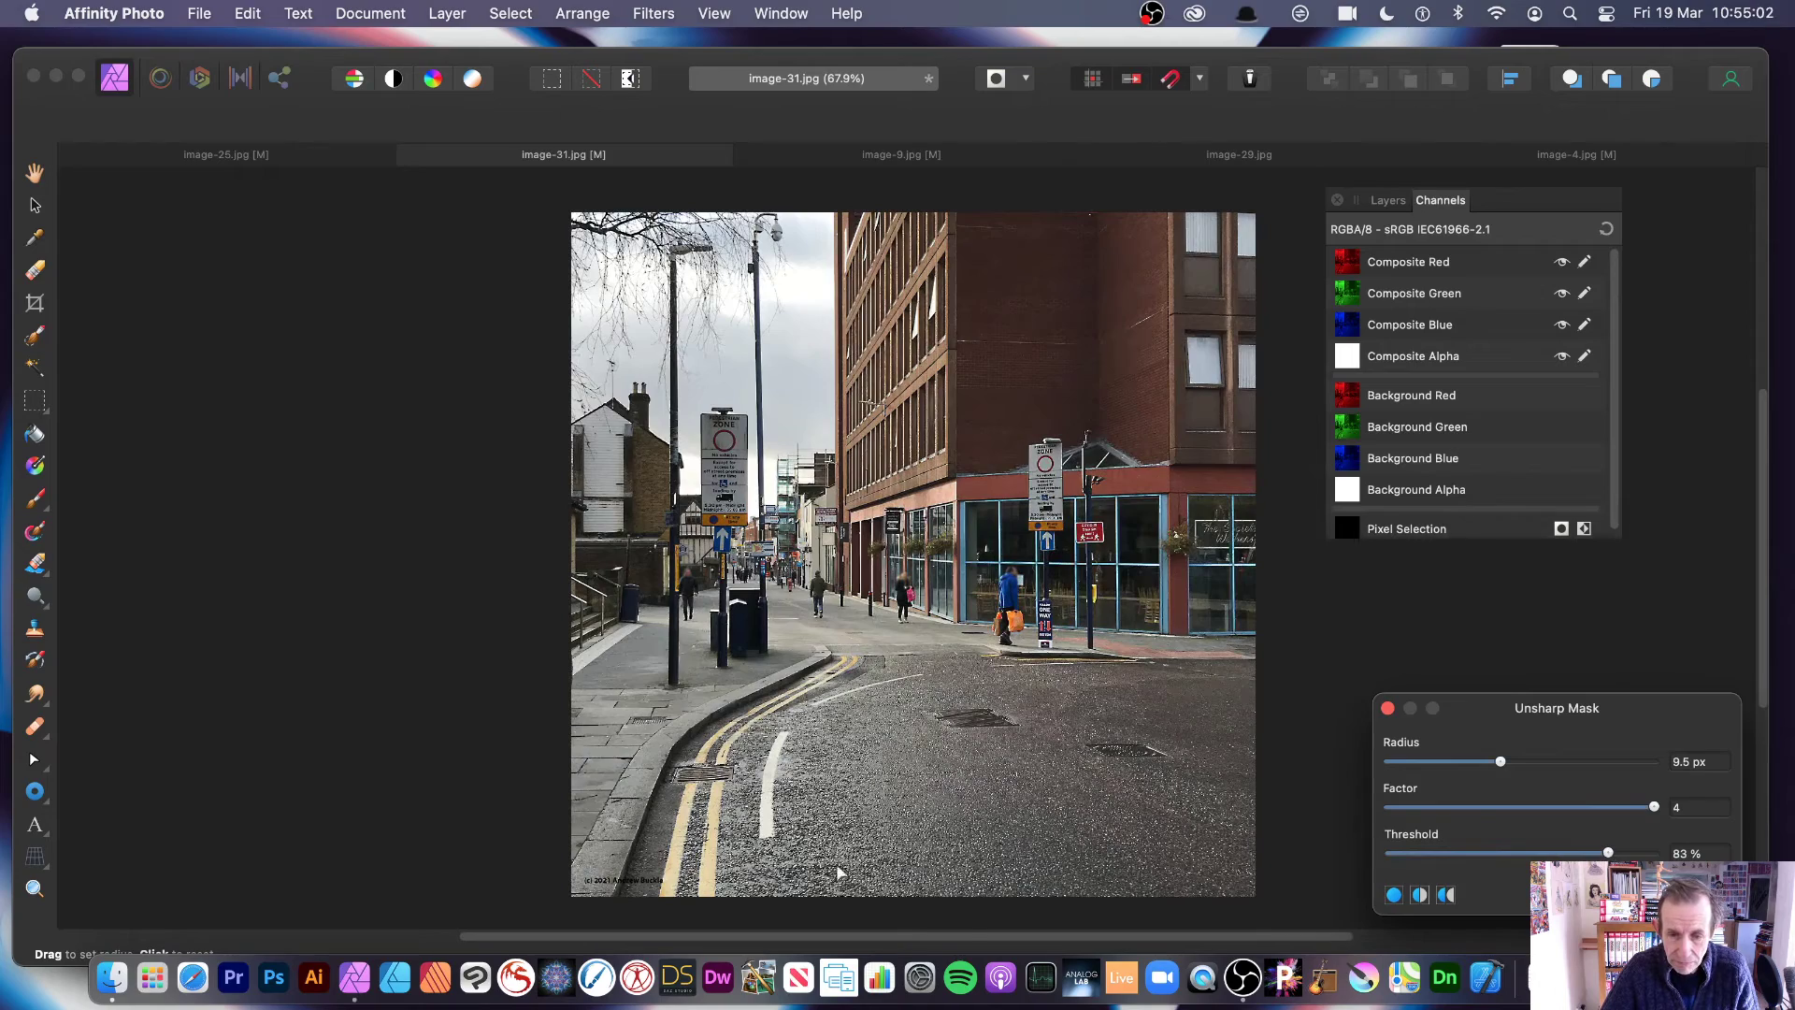
pyautogui.moveTo(1594, 854); pyautogui.dragTo(1390, 853)
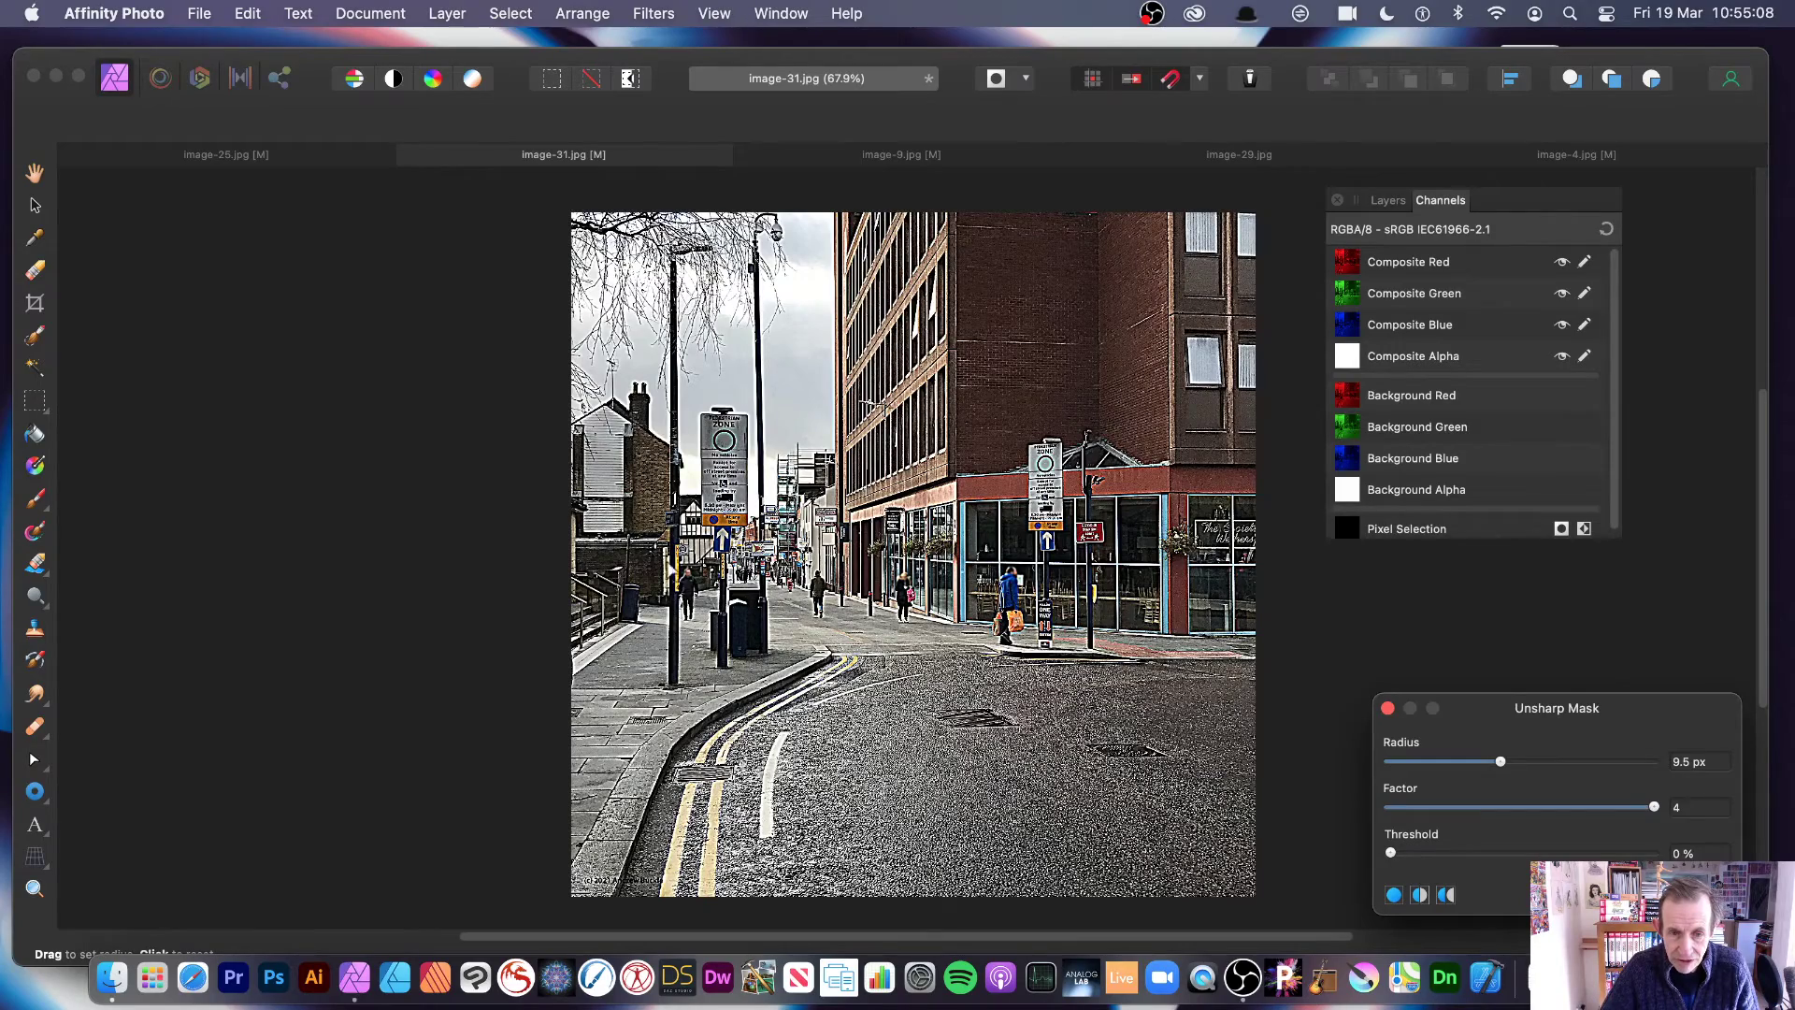
pyautogui.moveTo(1501, 765); pyautogui.dragTo(1641, 763)
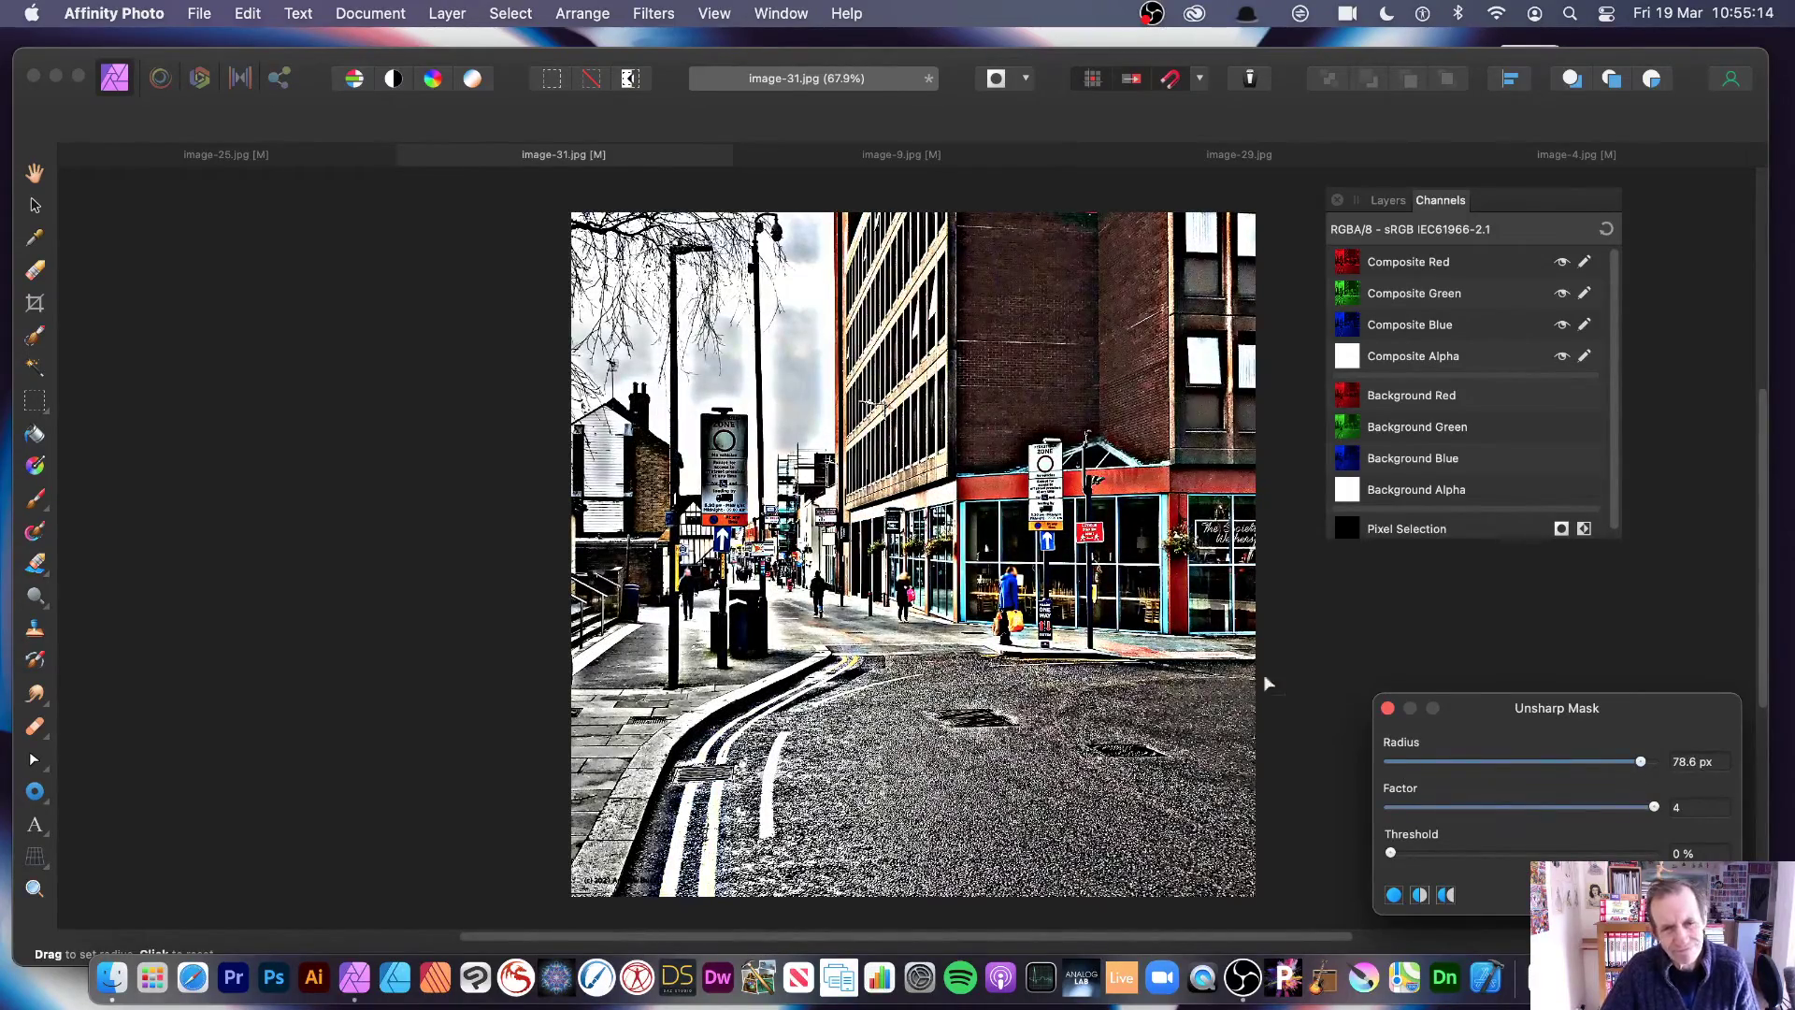
pyautogui.click(1678, 895)
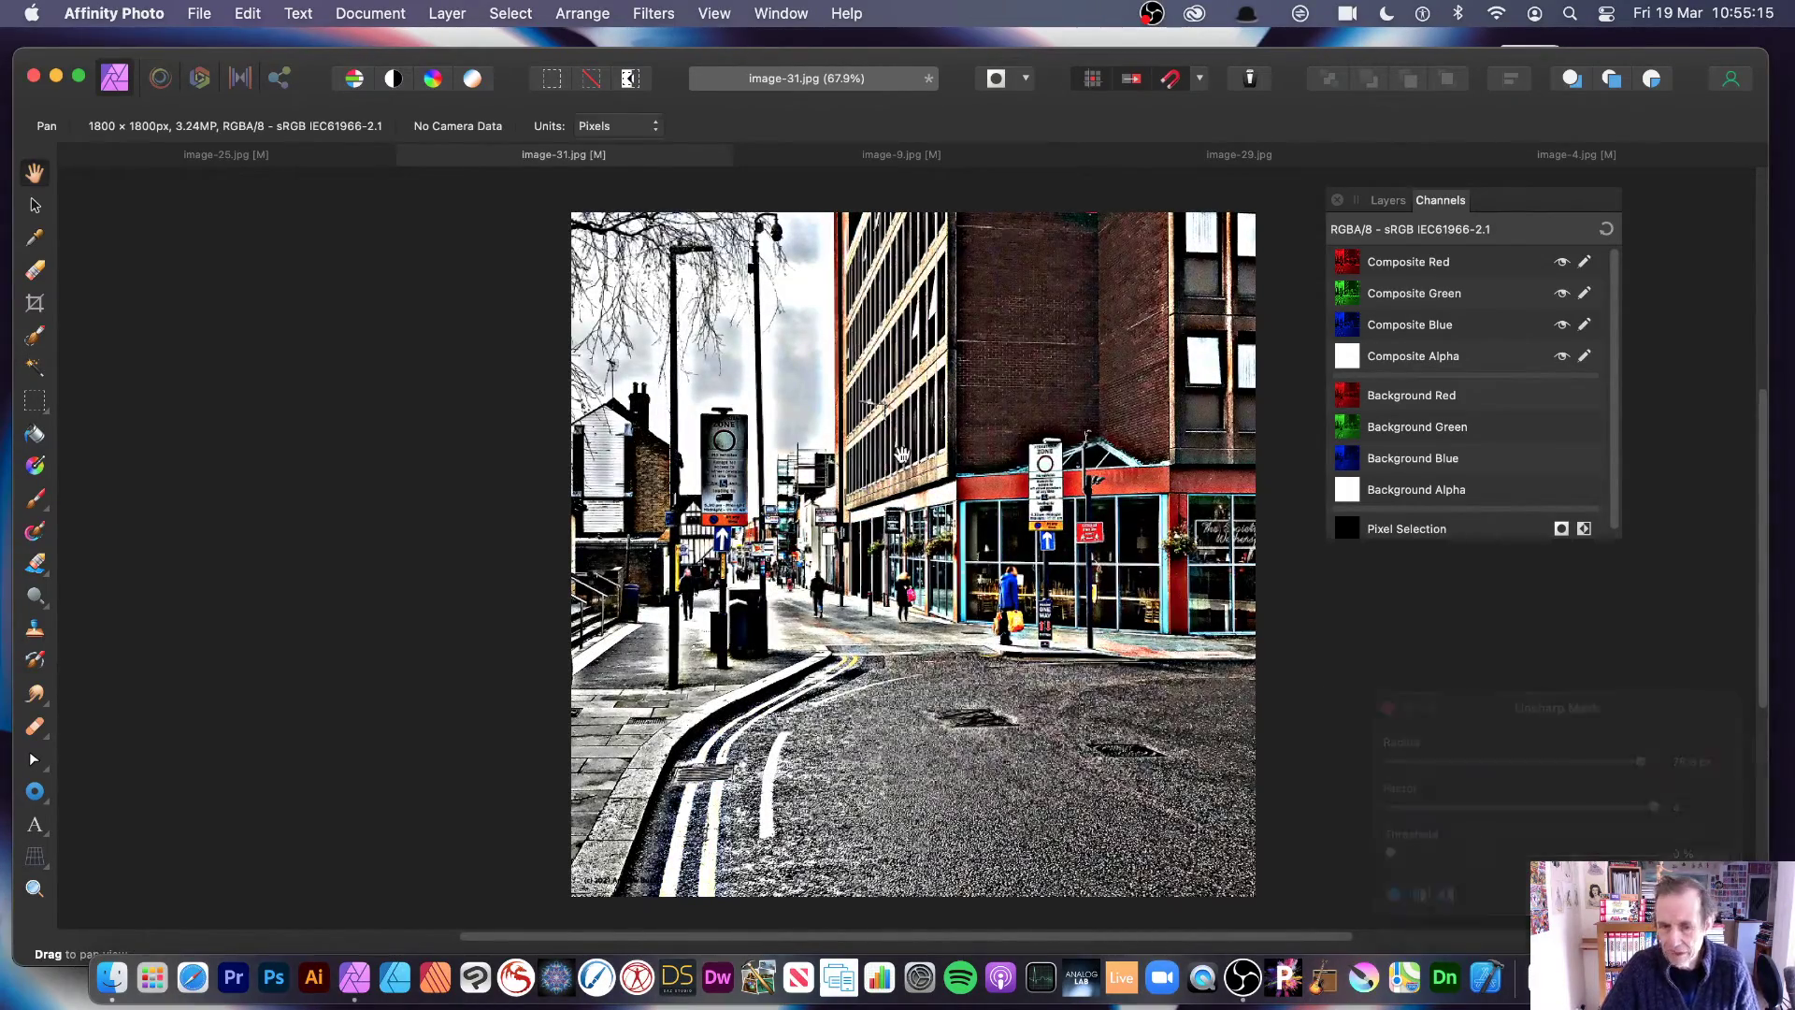
# Step: Repeat the Unsharp Mask twice, then undo the heavy extra sharpening
pyautogui.click(634, 17)
pyautogui.click(665, 45)
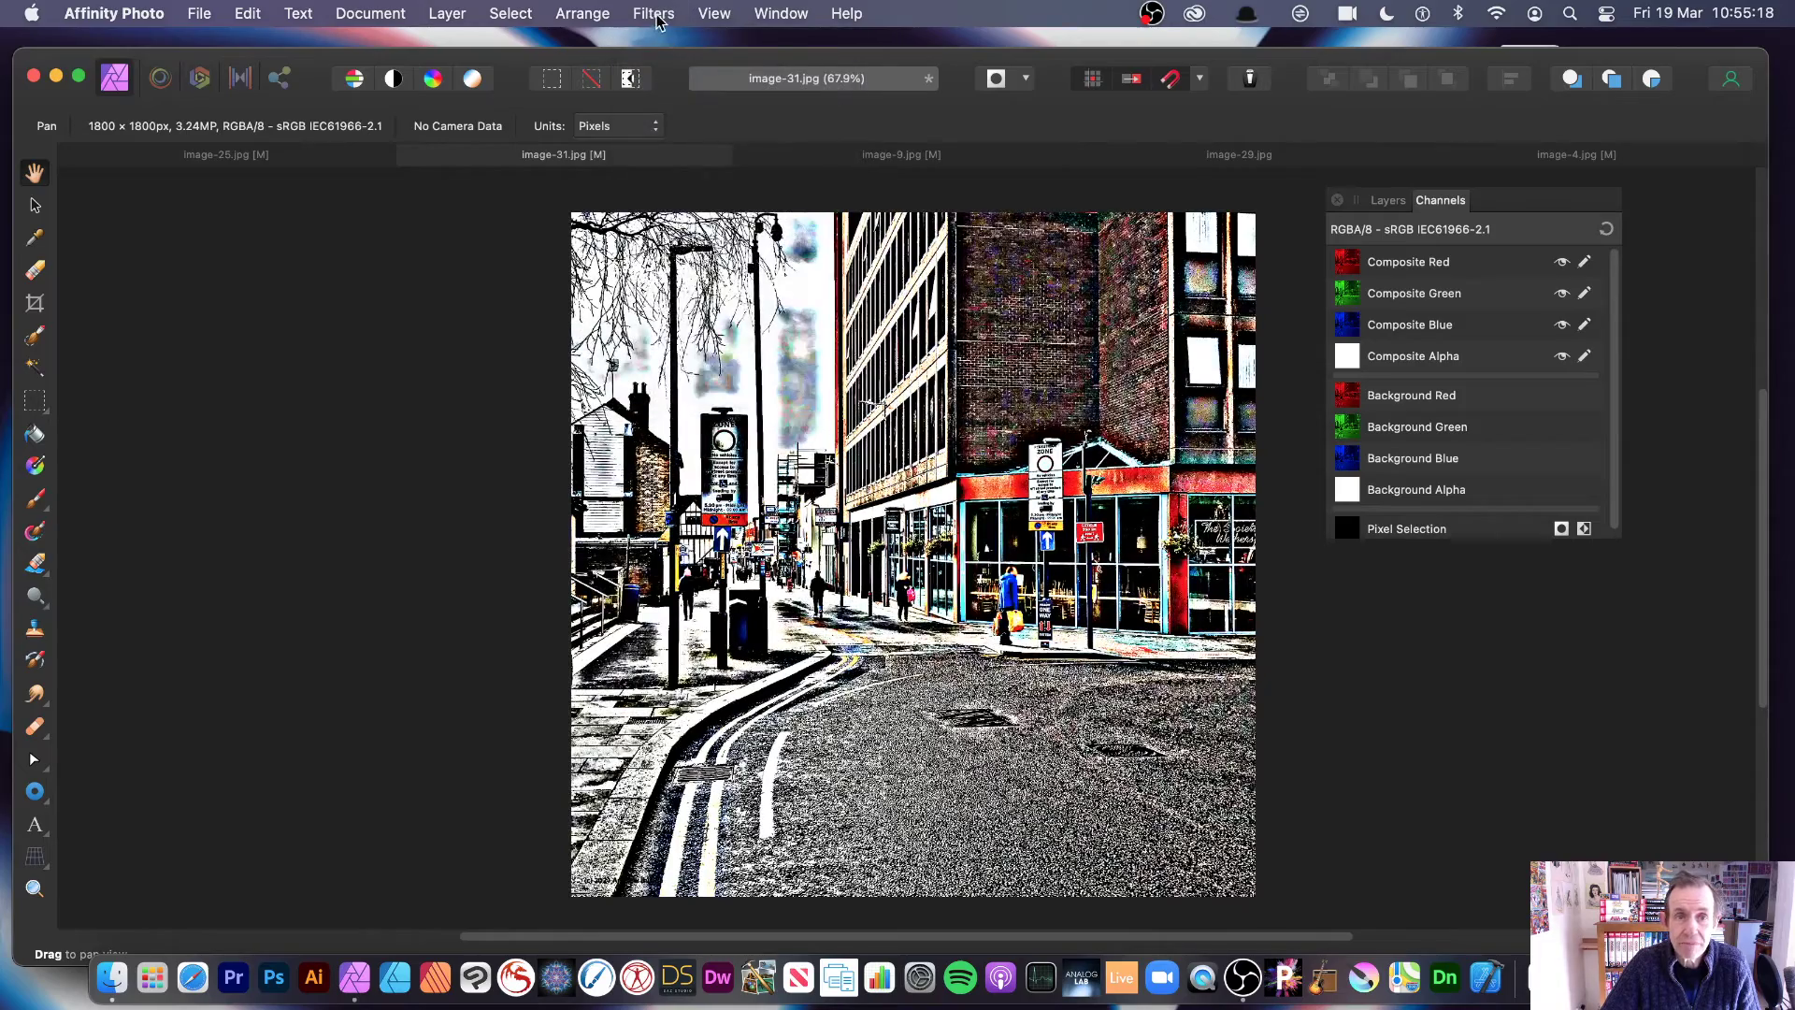
pyautogui.click(658, 17)
pyautogui.click(662, 45)
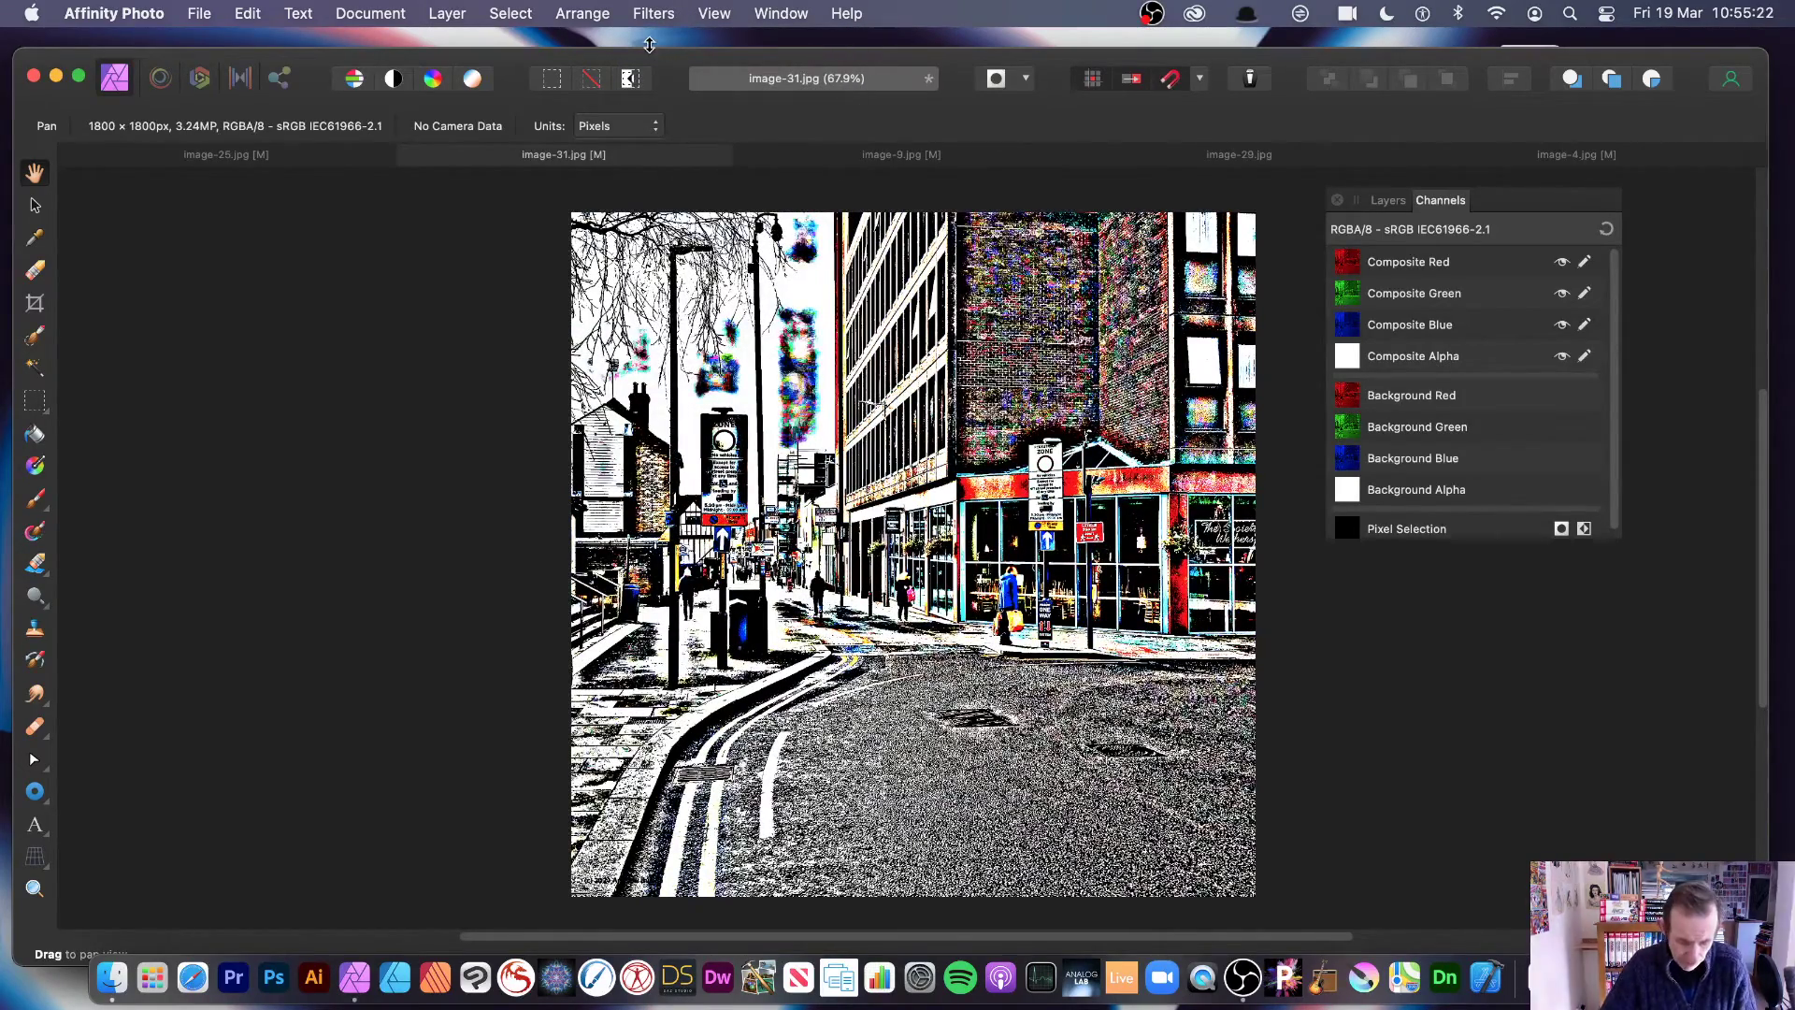
pyautogui.press('super+z')
pyautogui.press('super+z')
pyautogui.press('super+z')
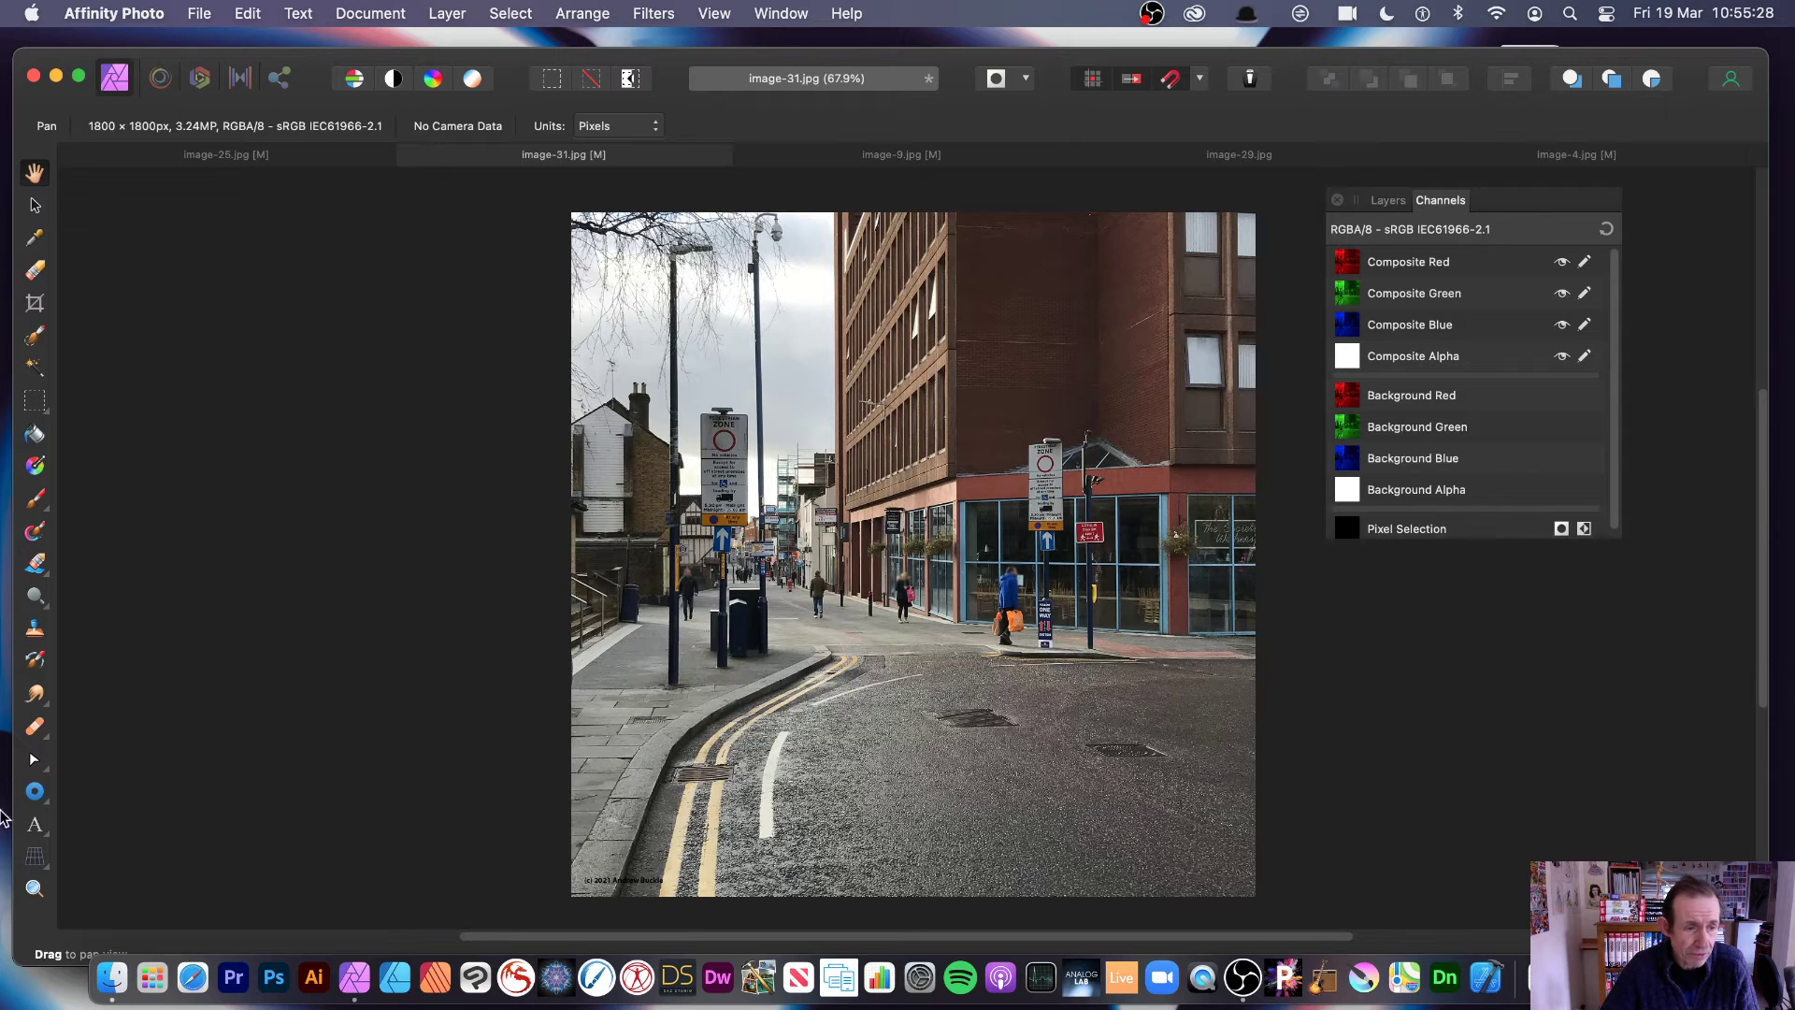
# Step: Draw a white ellipse over the photo centre, browse the Filters menu, then undo the ellipse
pyautogui.click(36, 793)
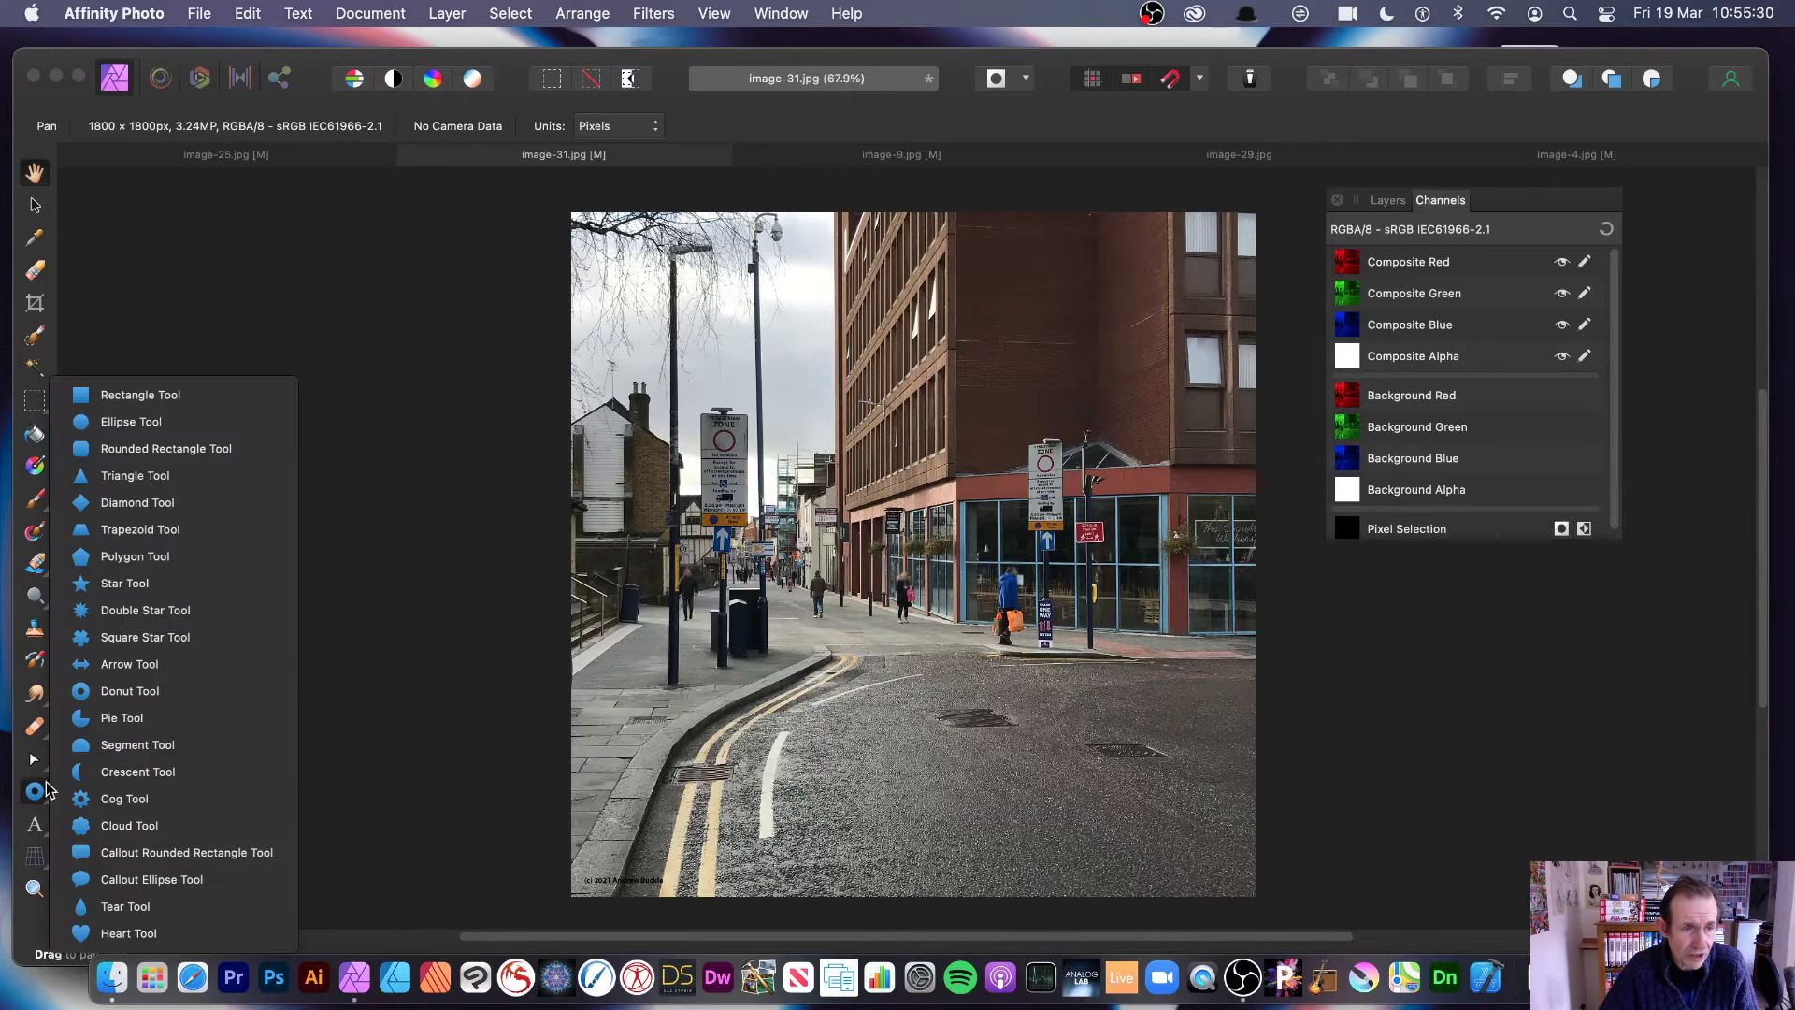
pyautogui.click(176, 423)
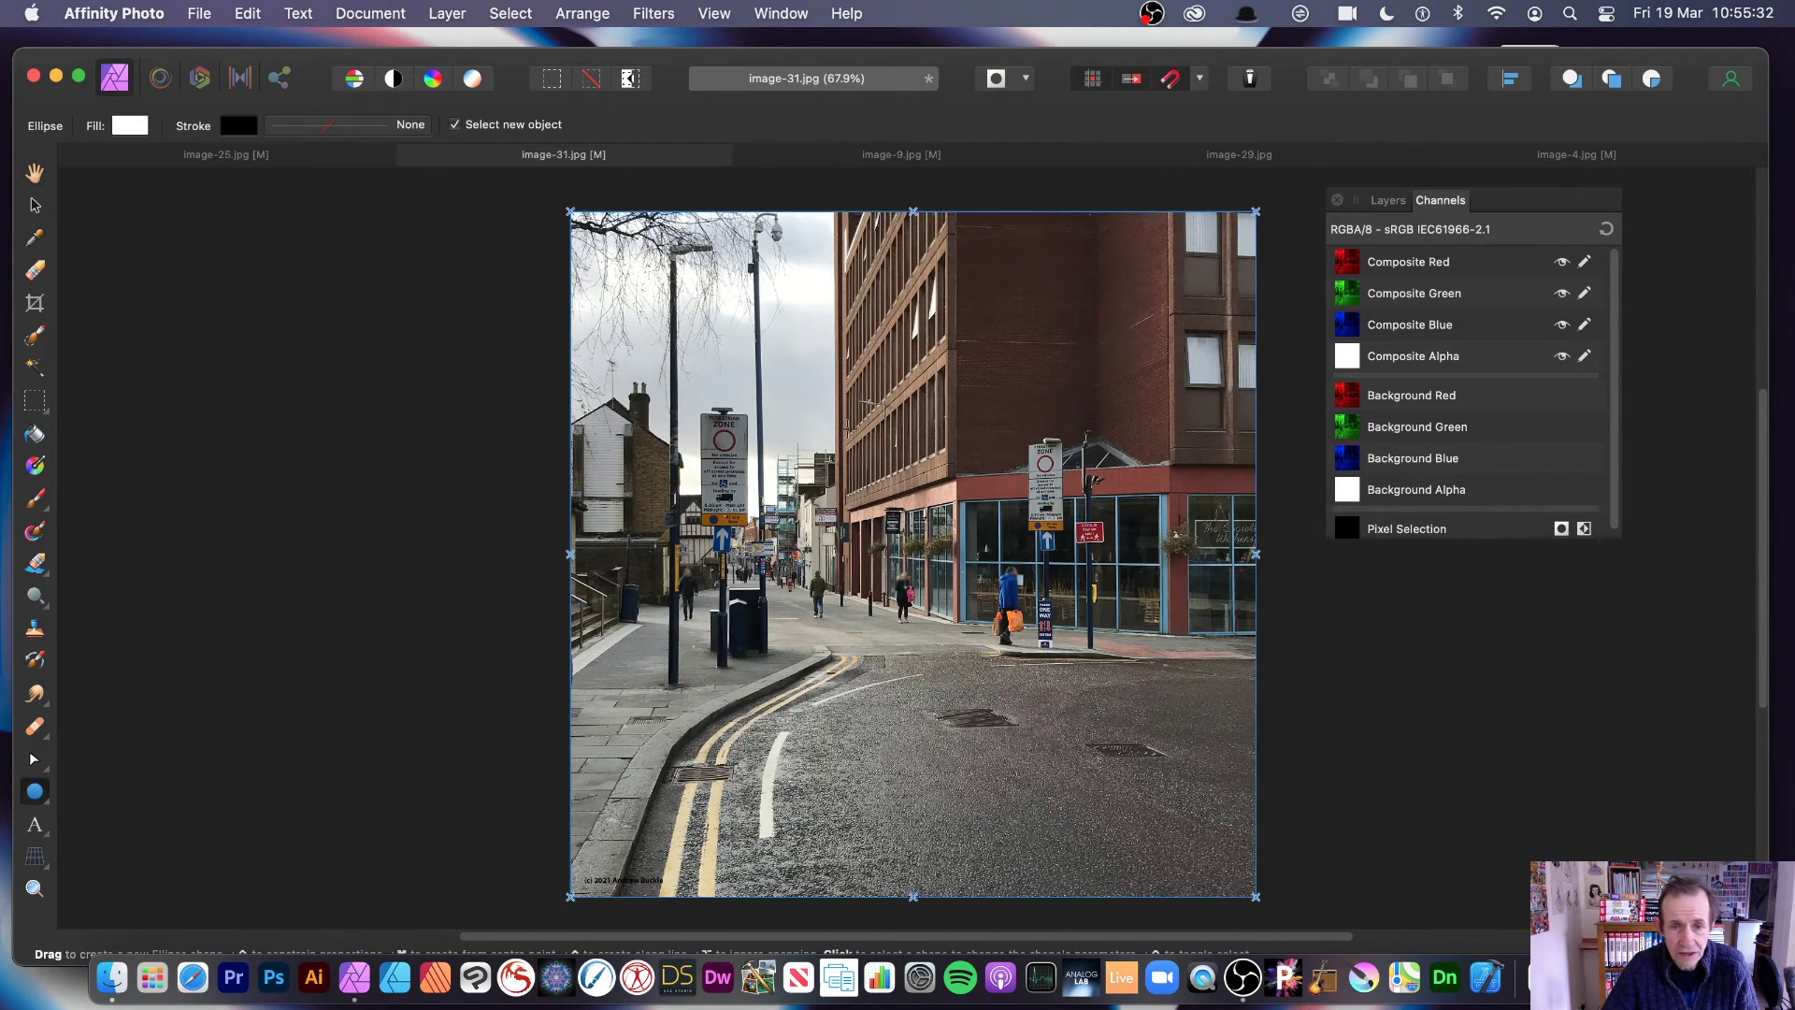
pyautogui.moveTo(756, 358); pyautogui.dragTo(1112, 687)
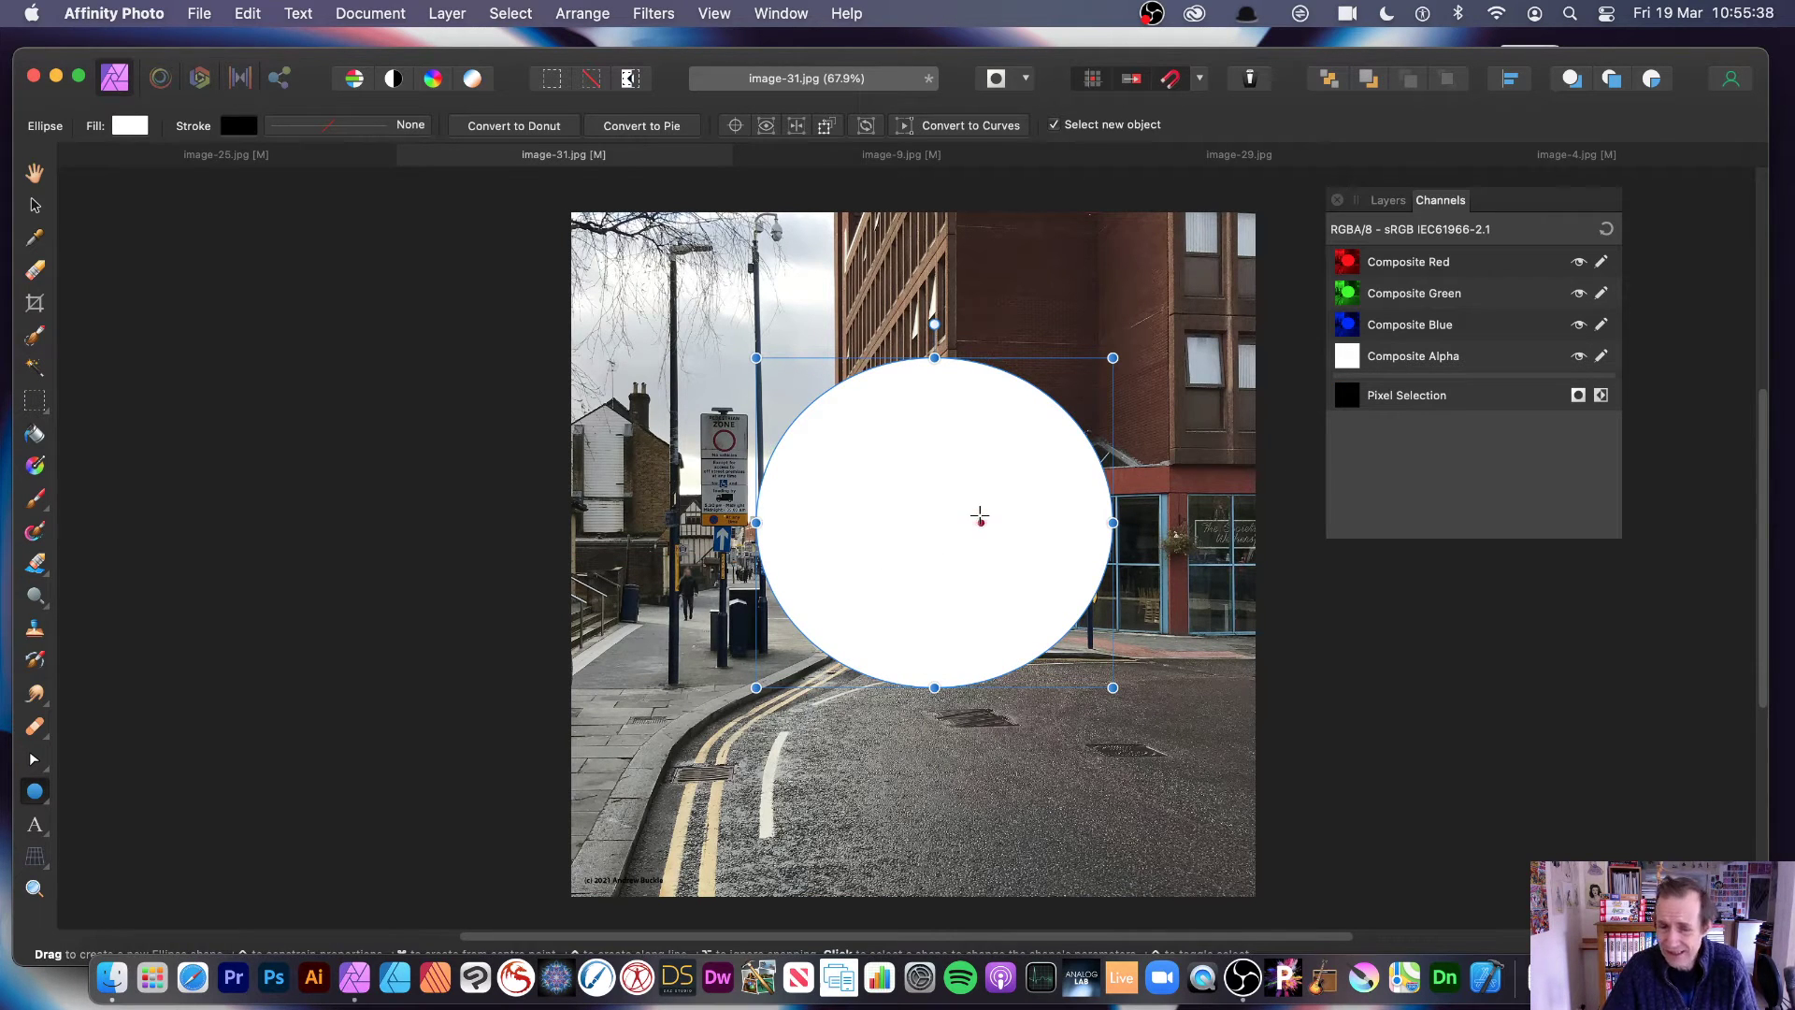
pyautogui.click(658, 13)
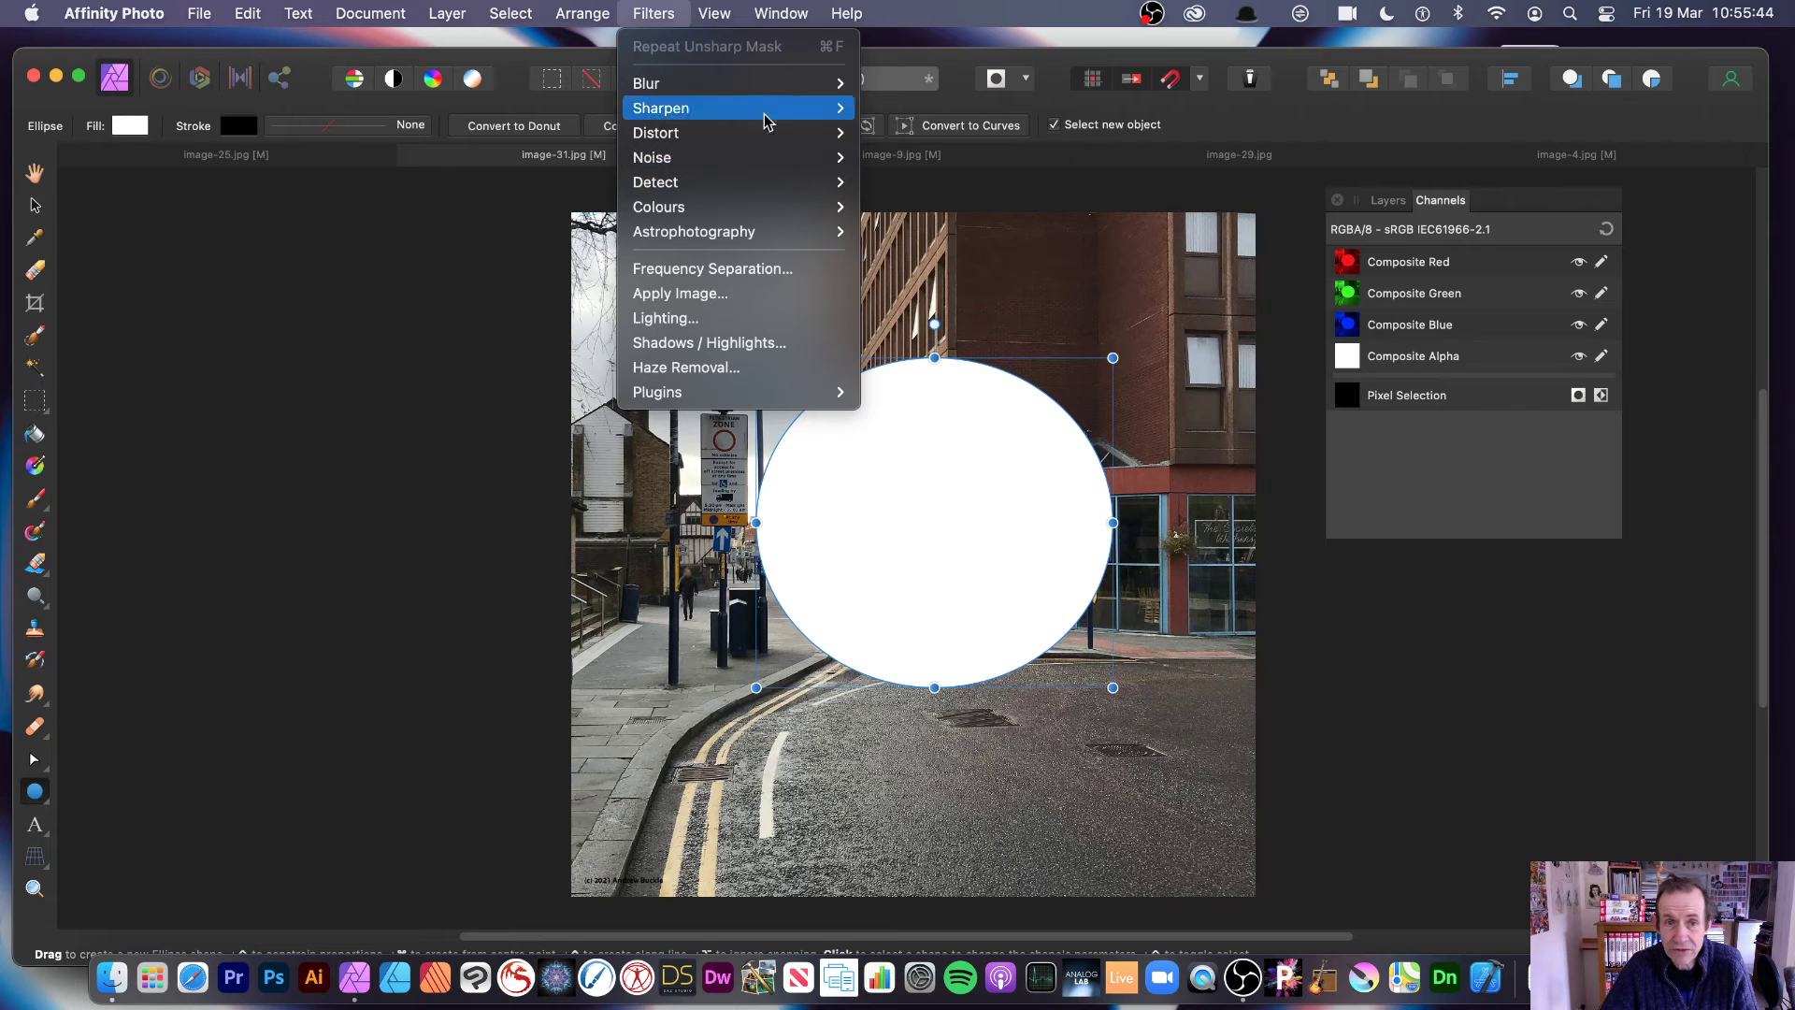
pyautogui.moveTo(753, 83)
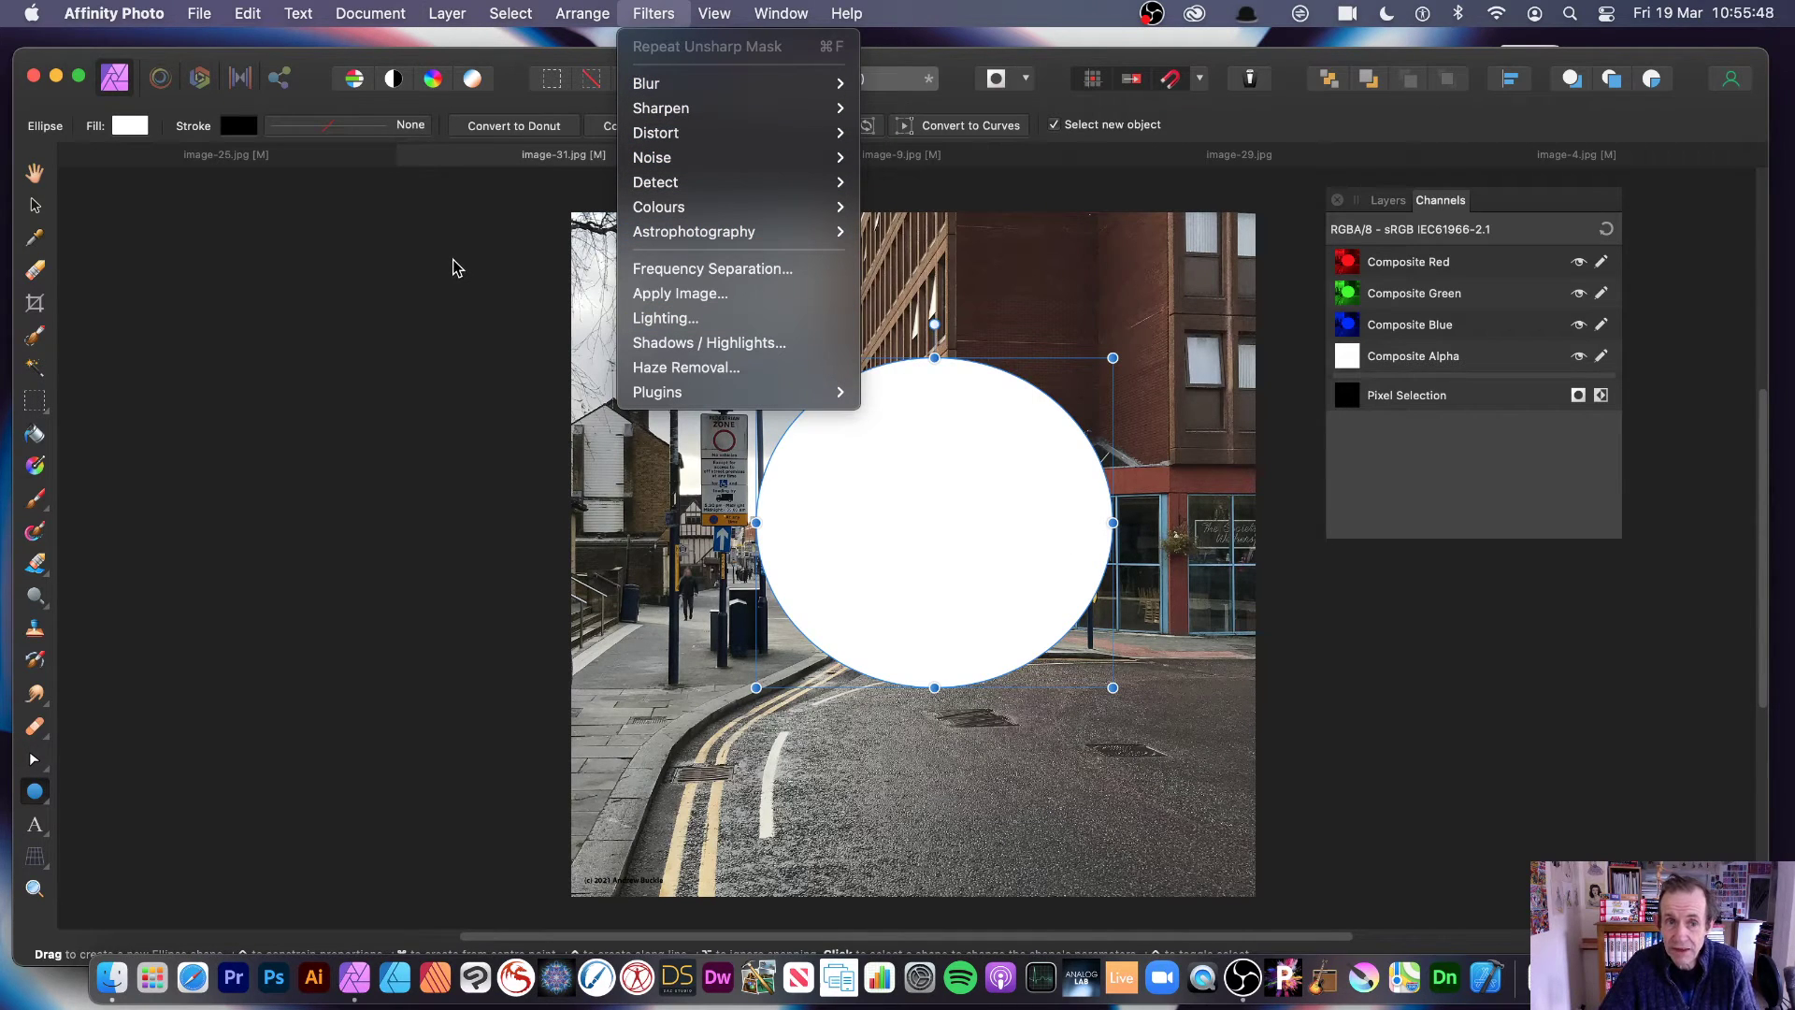
pyautogui.click(562, 390)
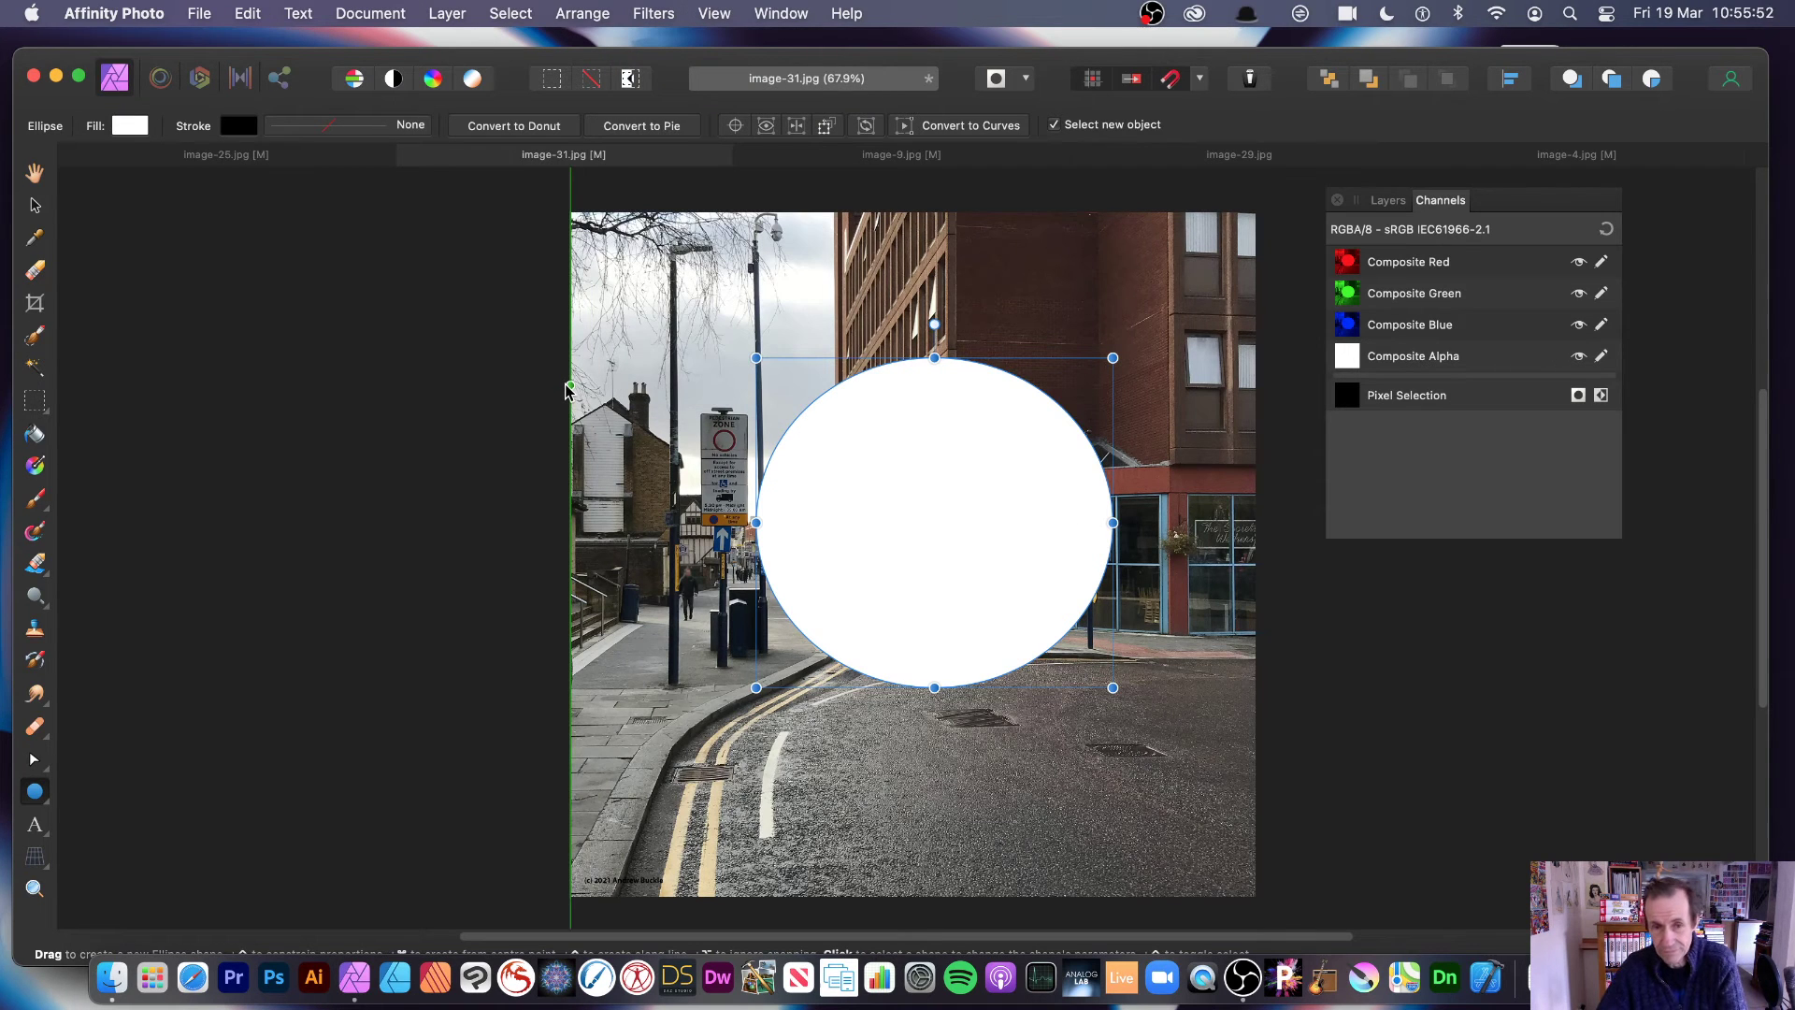
pyautogui.press('super+z')
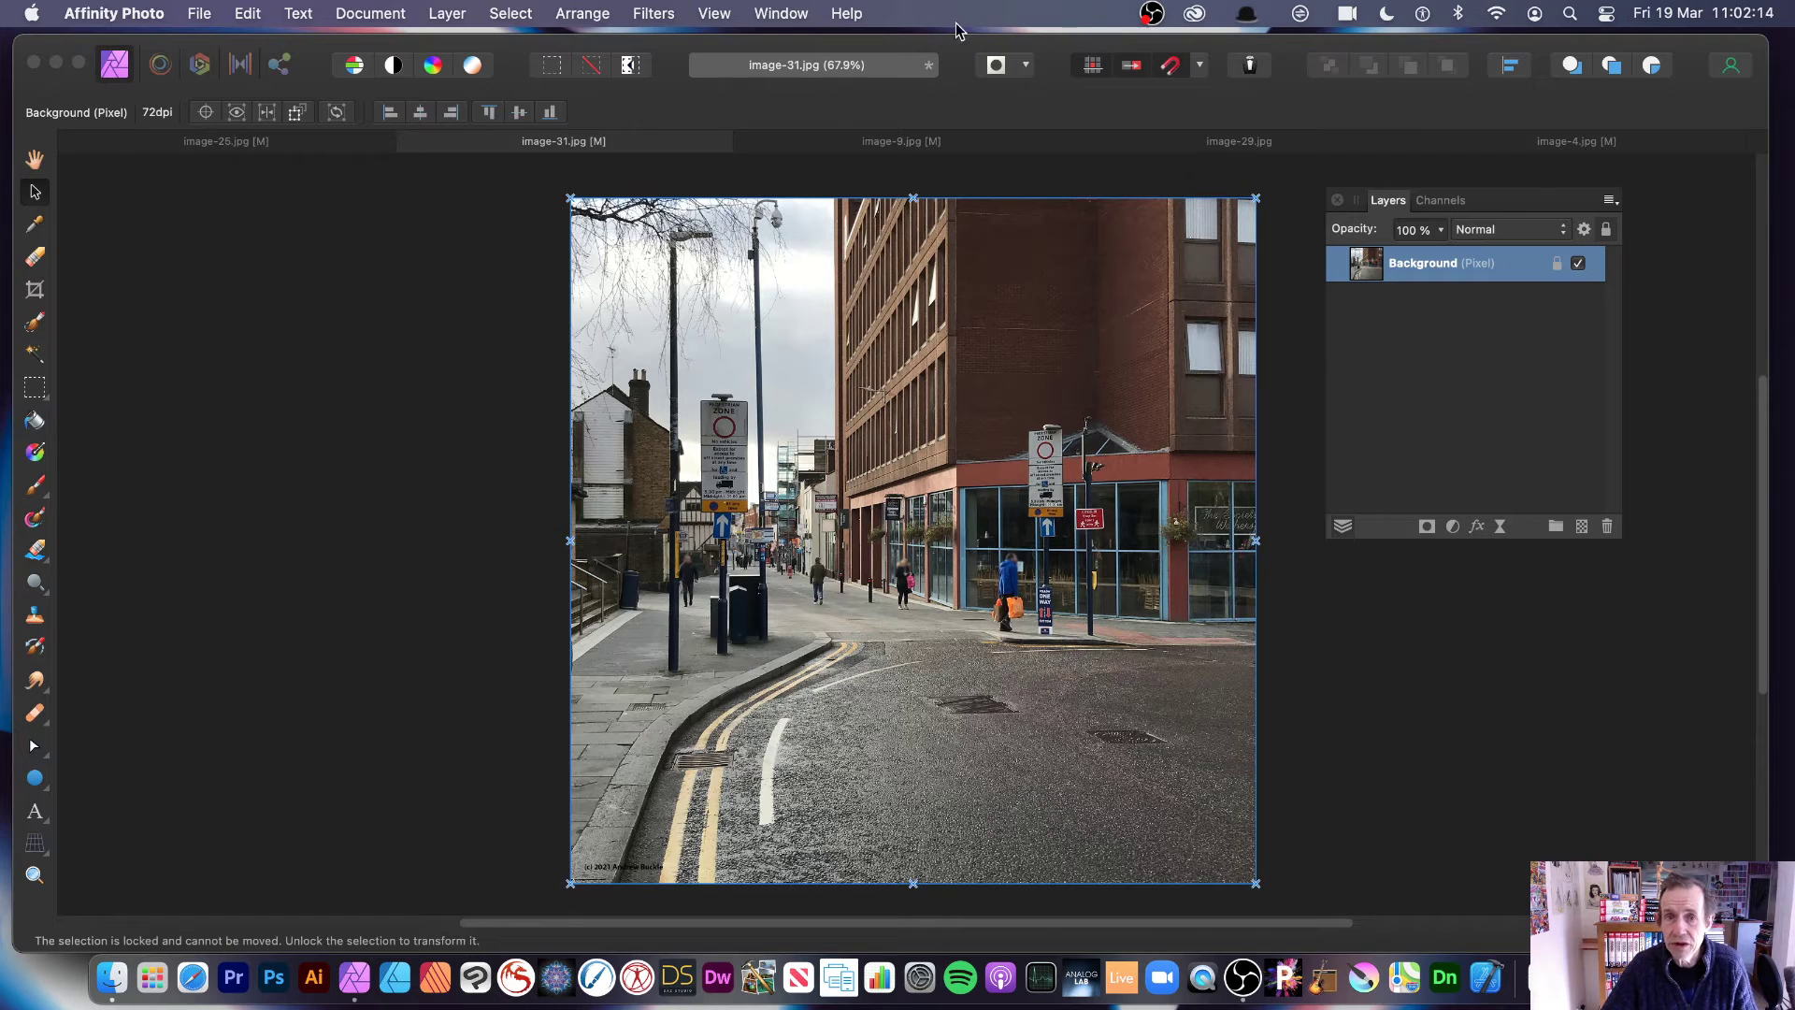
# Step: Add an Unsharp Mask live filter layer to the street photo
pyautogui.click(447, 13)
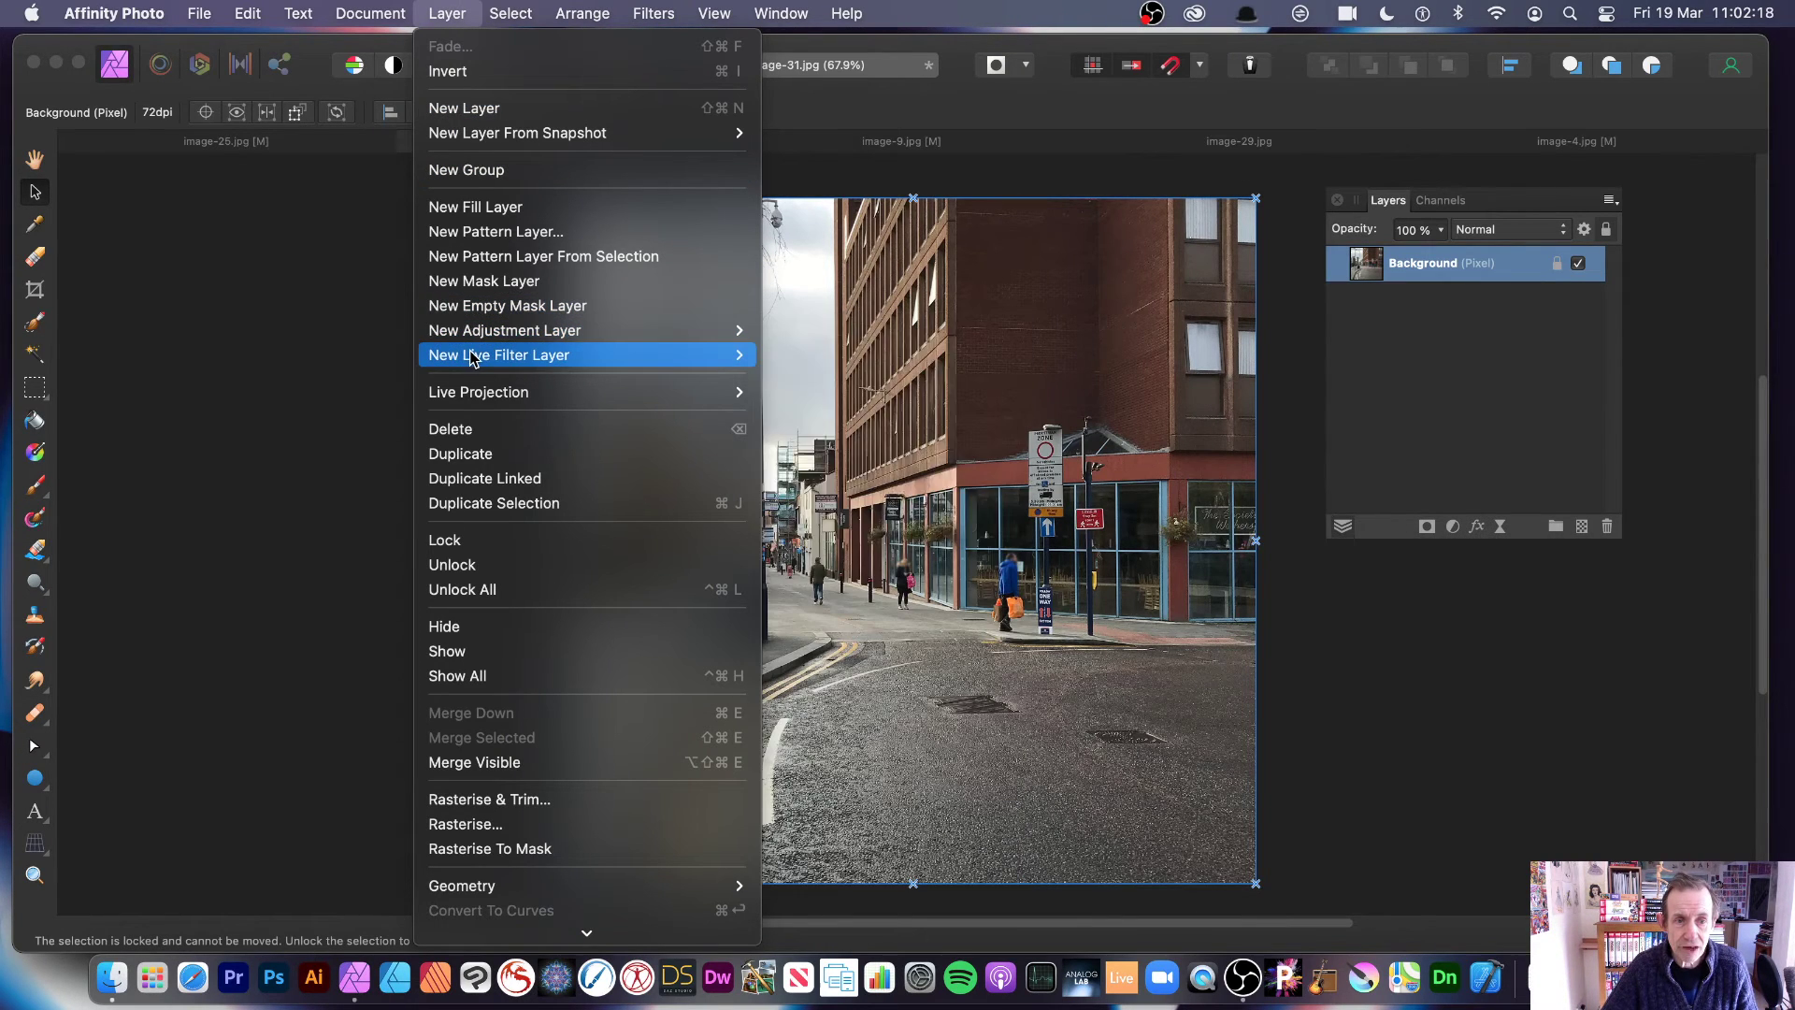
pyautogui.moveTo(474, 354)
pyautogui.moveTo(880, 383)
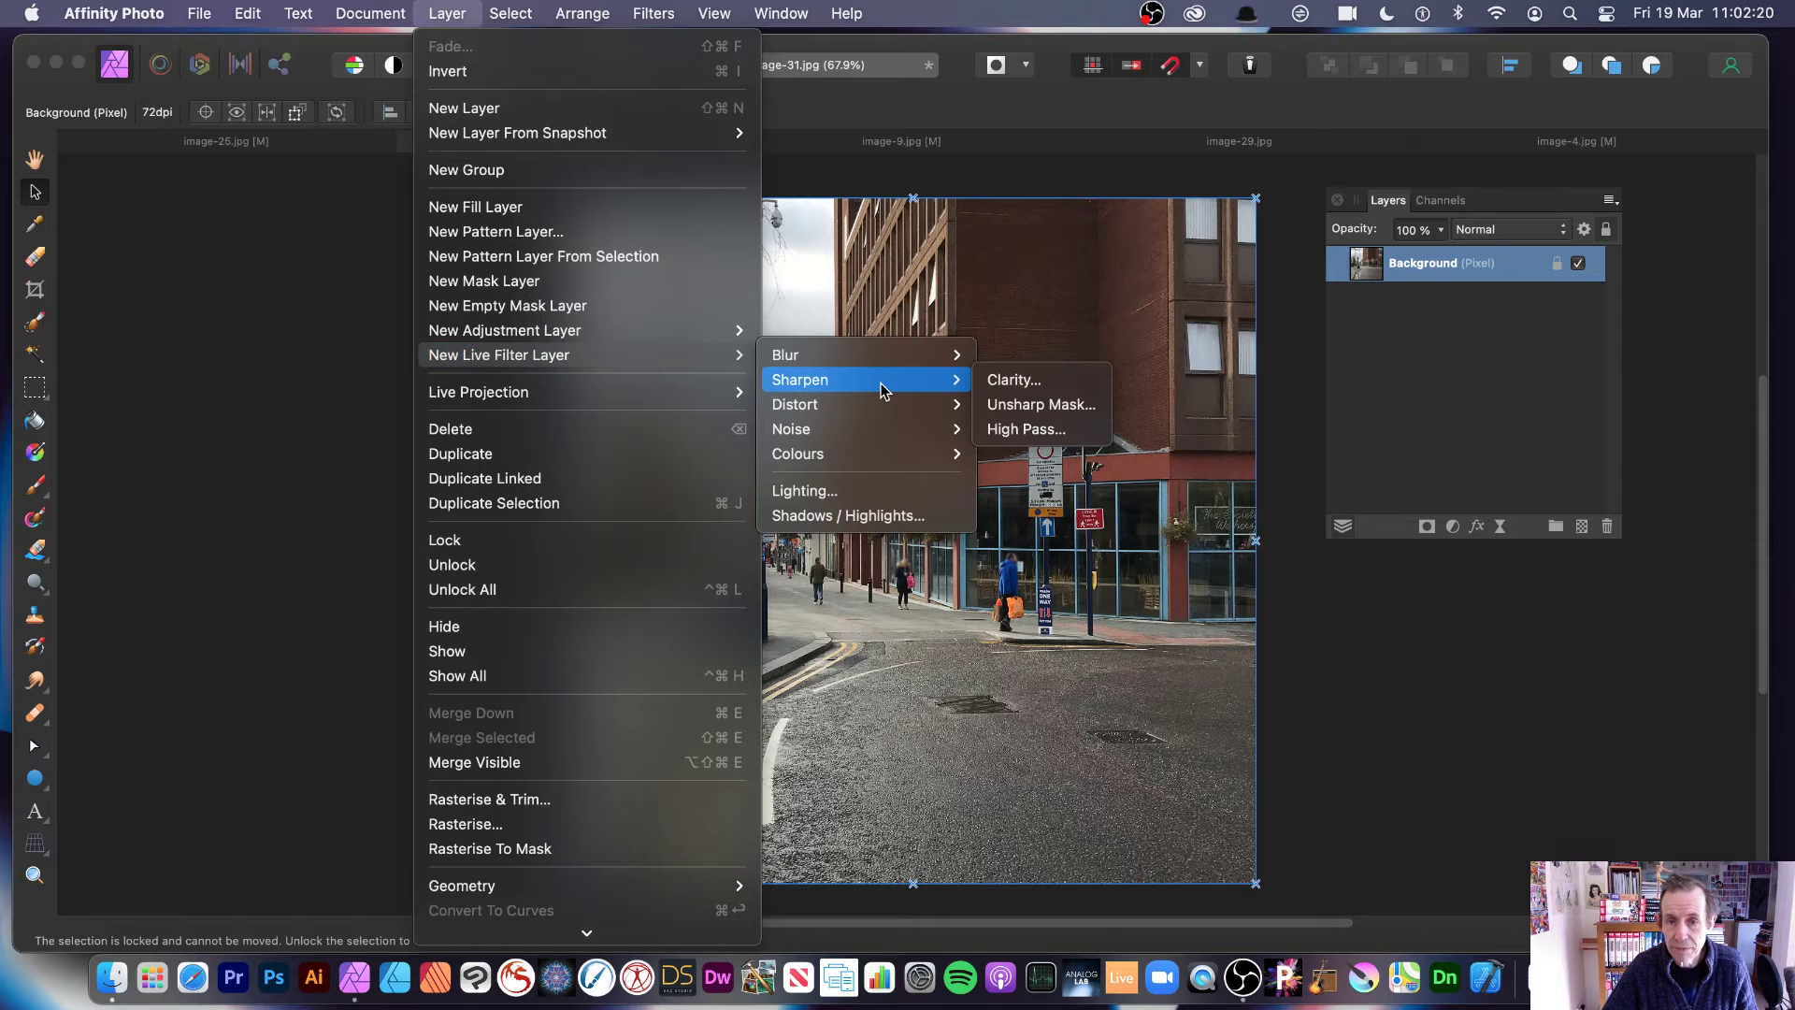
pyautogui.click(1055, 404)
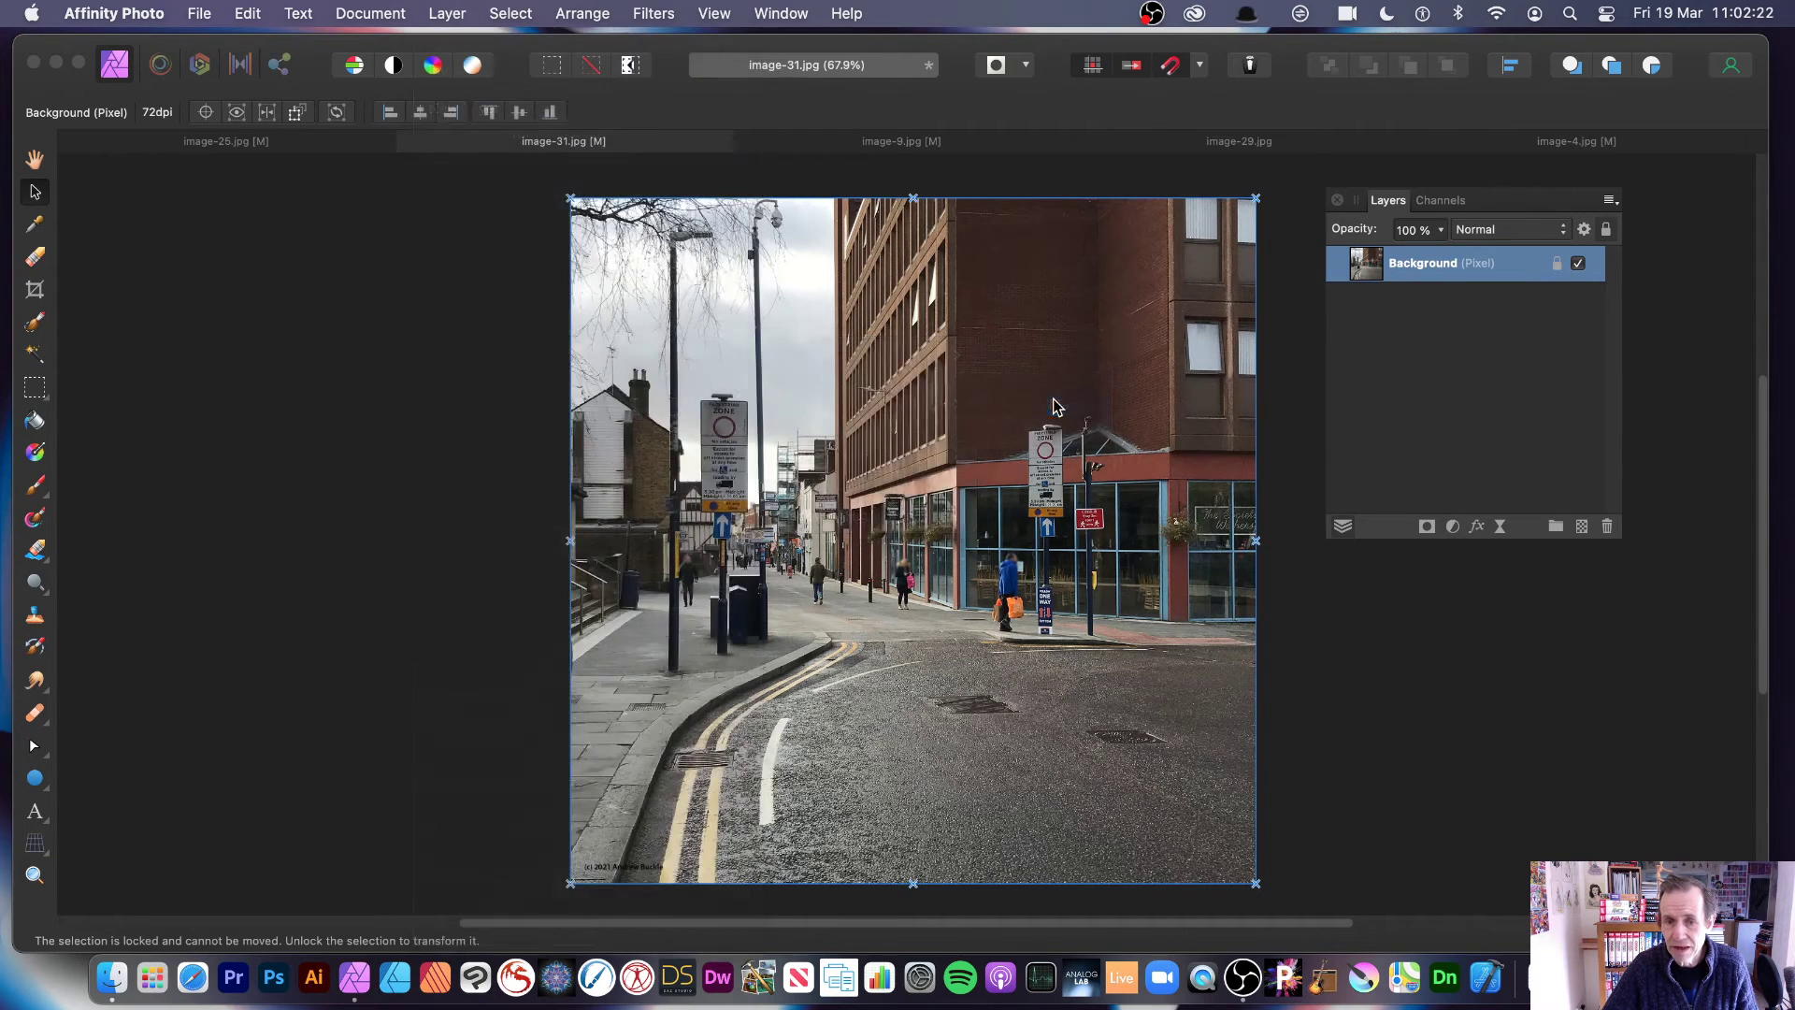
pyautogui.moveTo(1533, 669); pyautogui.dragTo(455, 372)
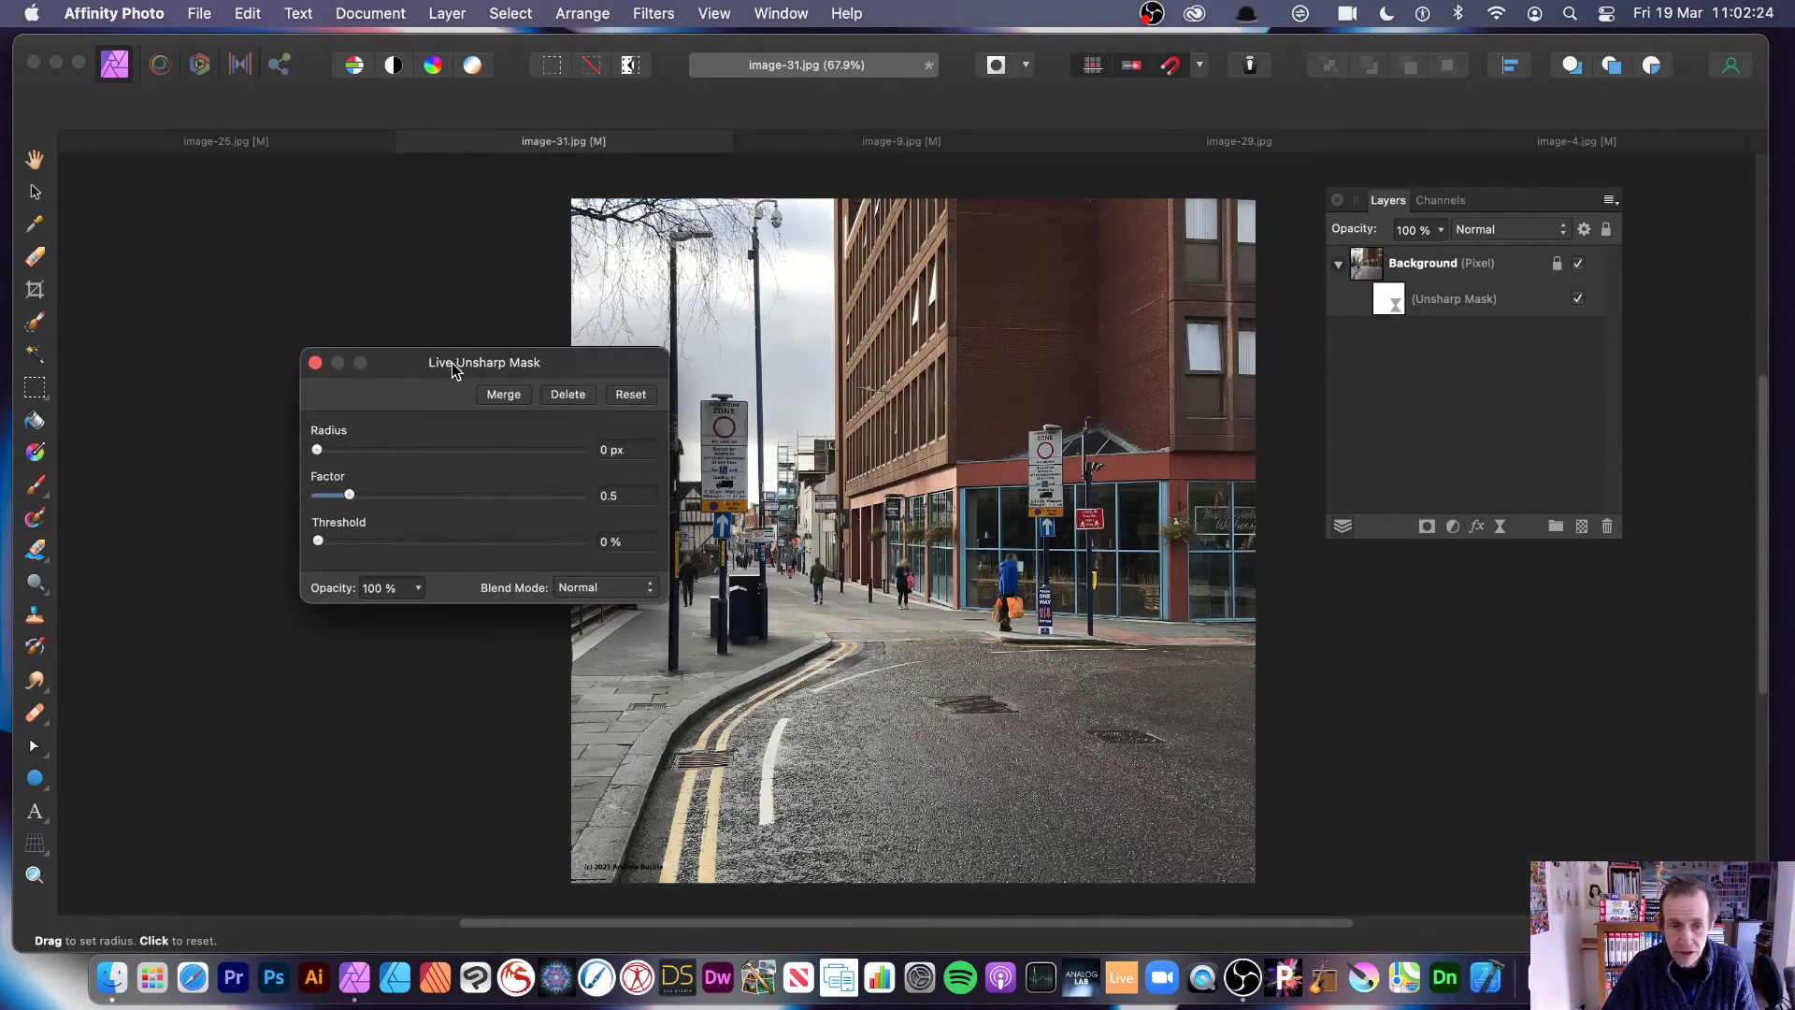
# Step: Set the live filter to 2.9 px radius, 1.973 factor and 24 % threshold
pyautogui.moveTo(351, 447); pyautogui.dragTo(447, 494)
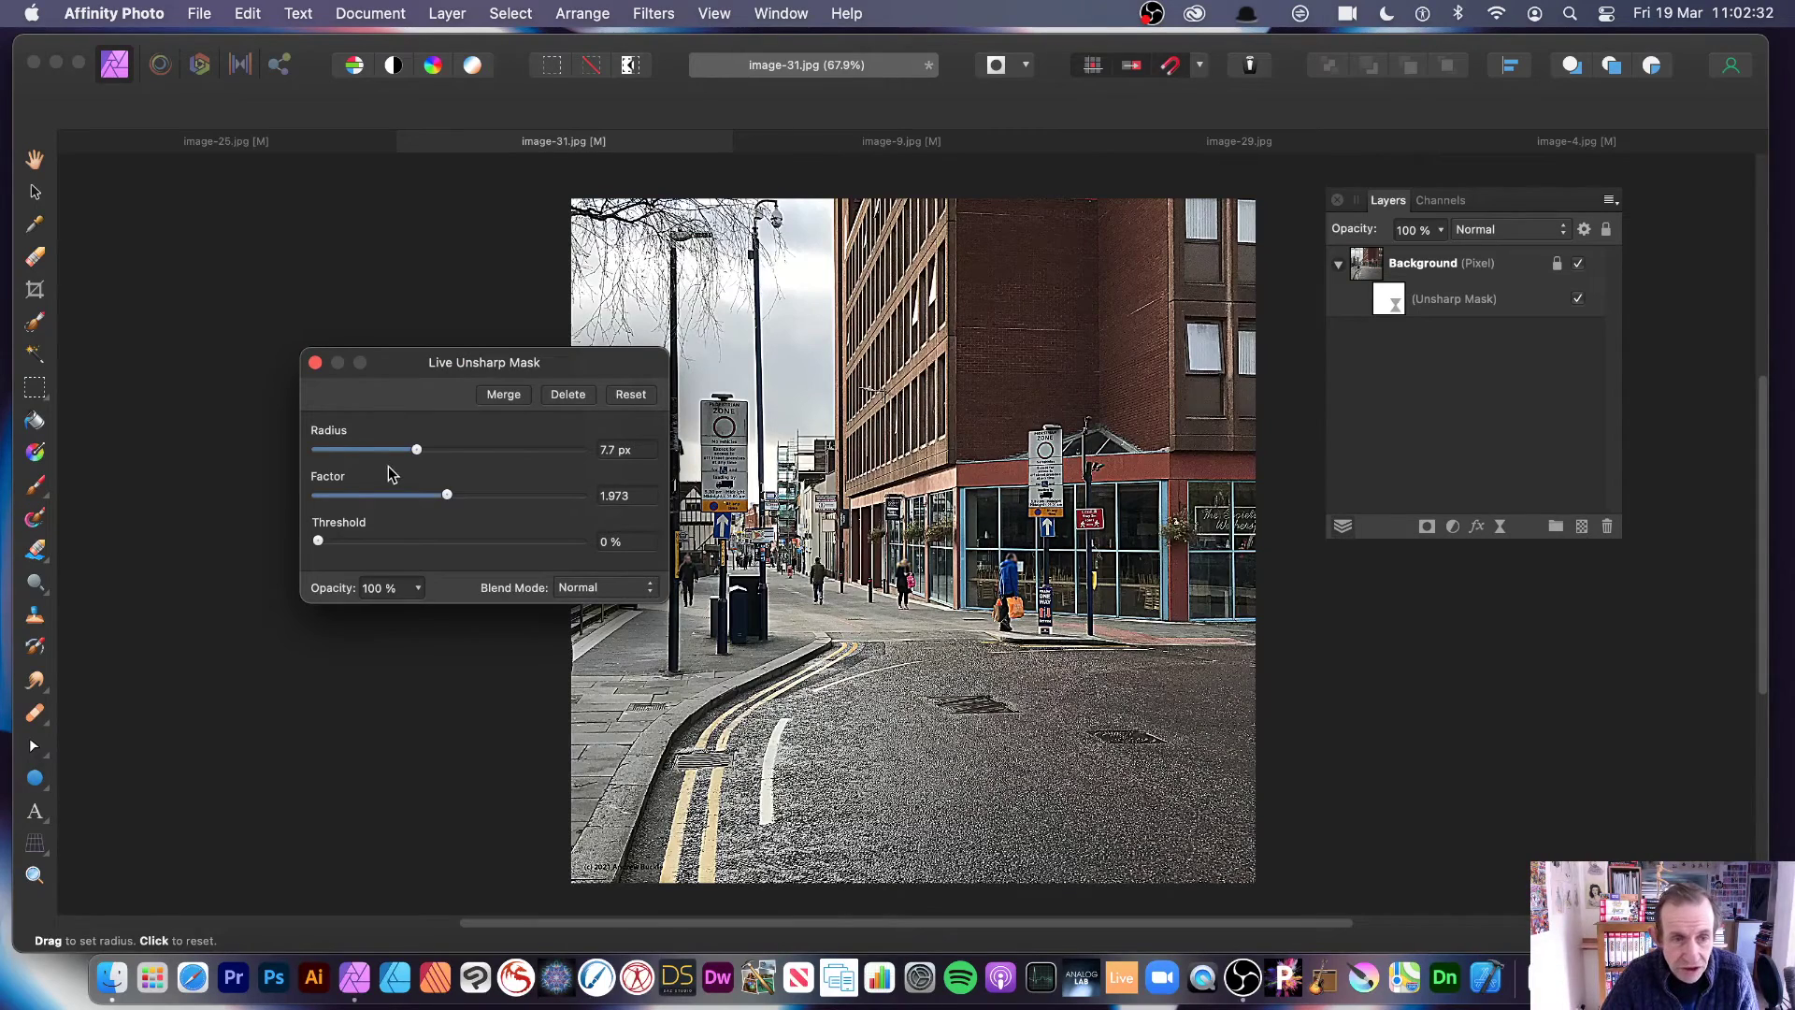
pyautogui.moveTo(417, 452)
pyautogui.mouseDown()
pyautogui.moveTo(589, 457)
pyautogui.moveTo(387, 447)
pyautogui.mouseUp()
pyautogui.moveTo(318, 542); pyautogui.dragTo(584, 551)
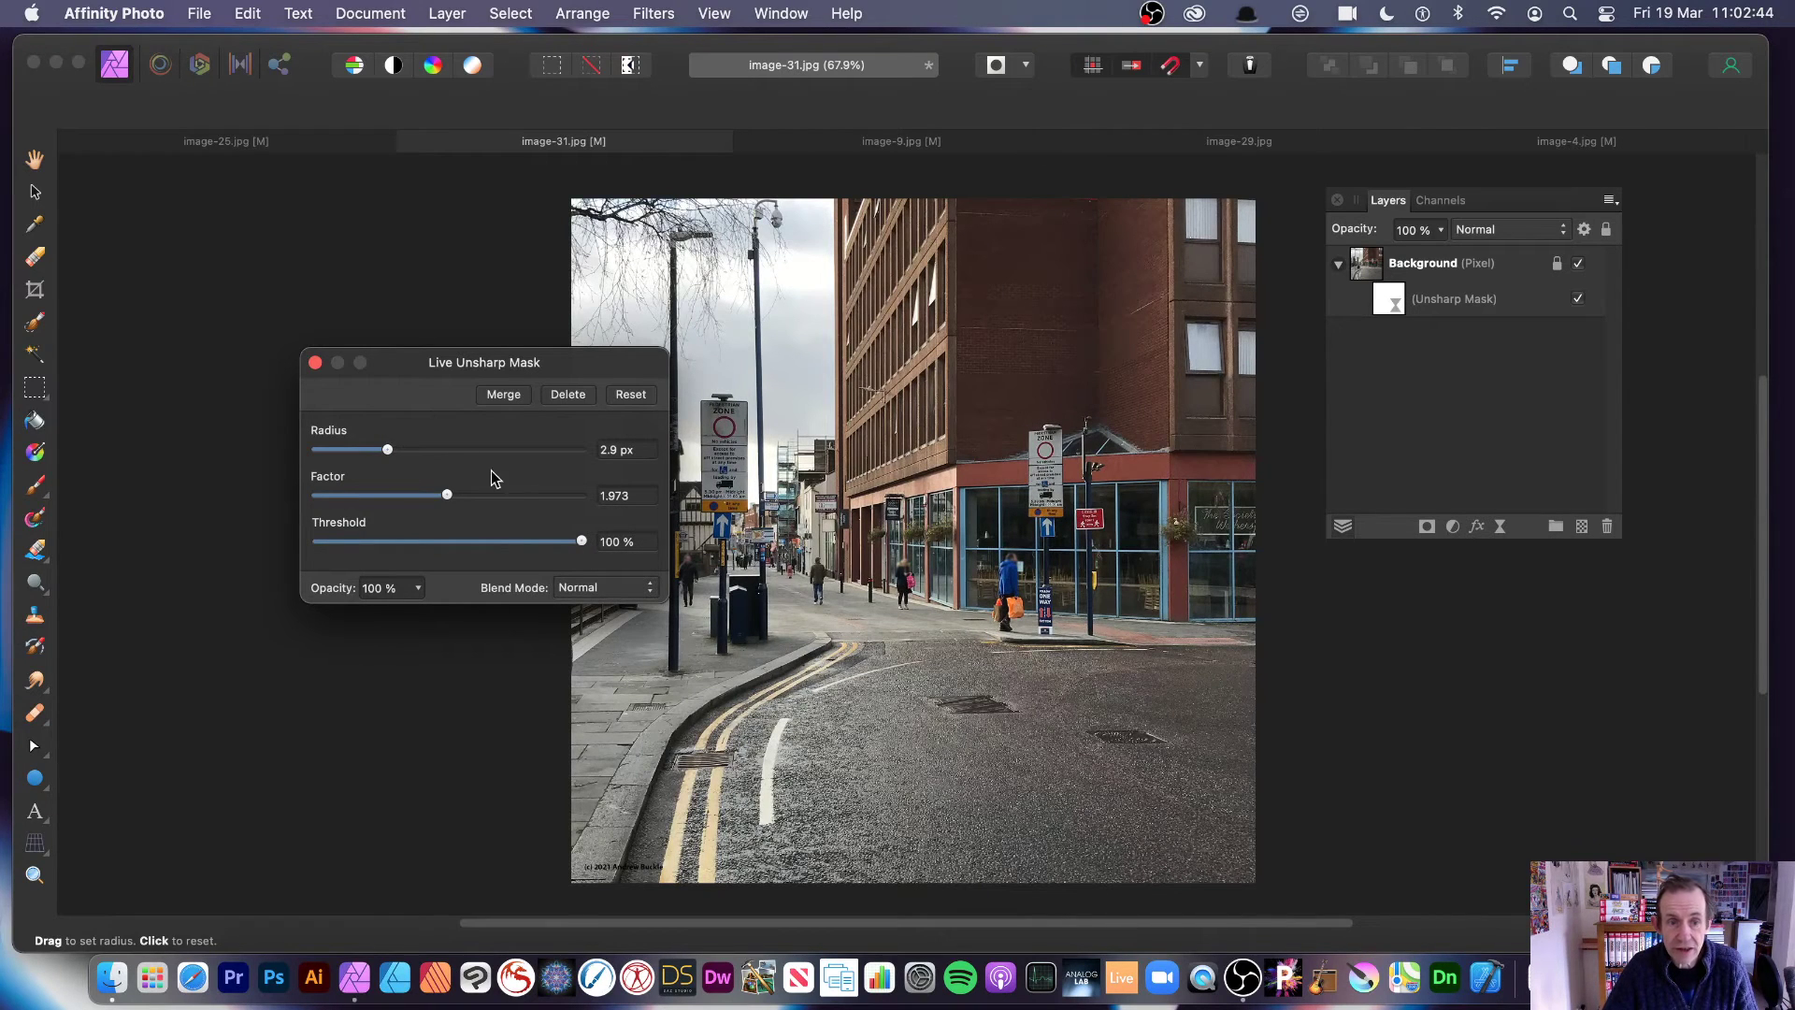
pyautogui.moveTo(486, 549); pyautogui.dragTo(378, 555)
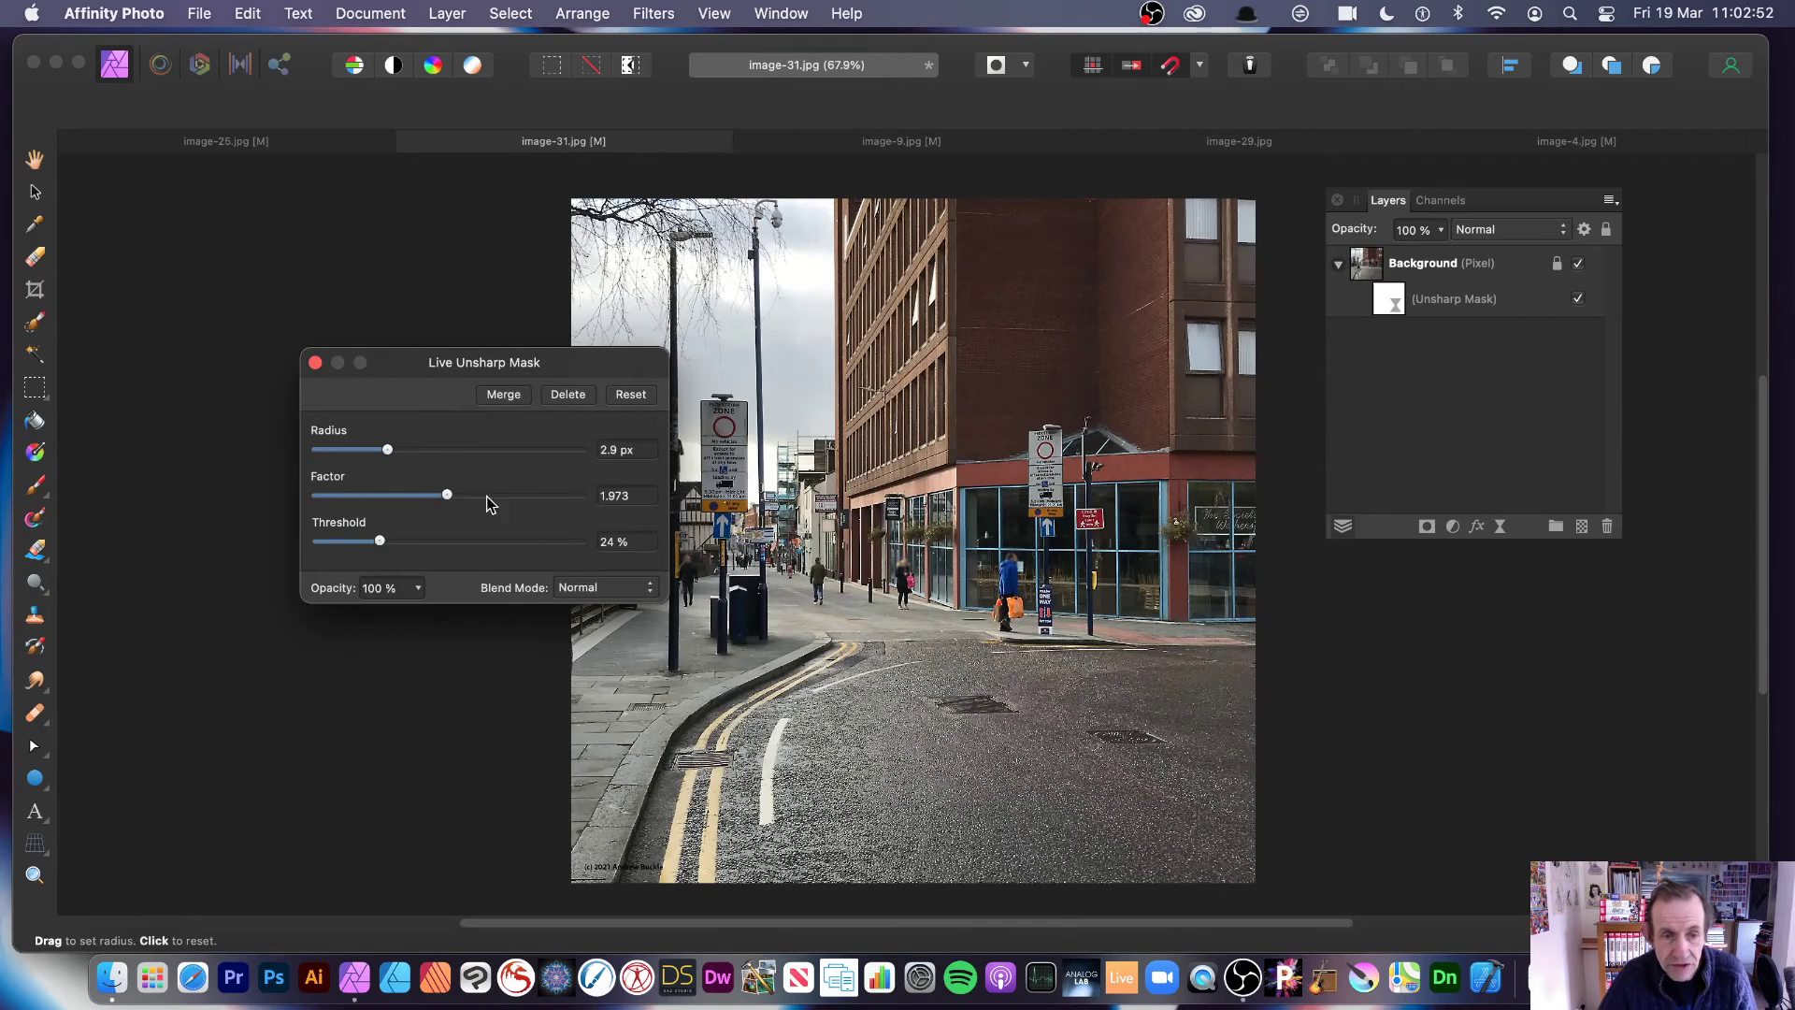
pyautogui.click(605, 589)
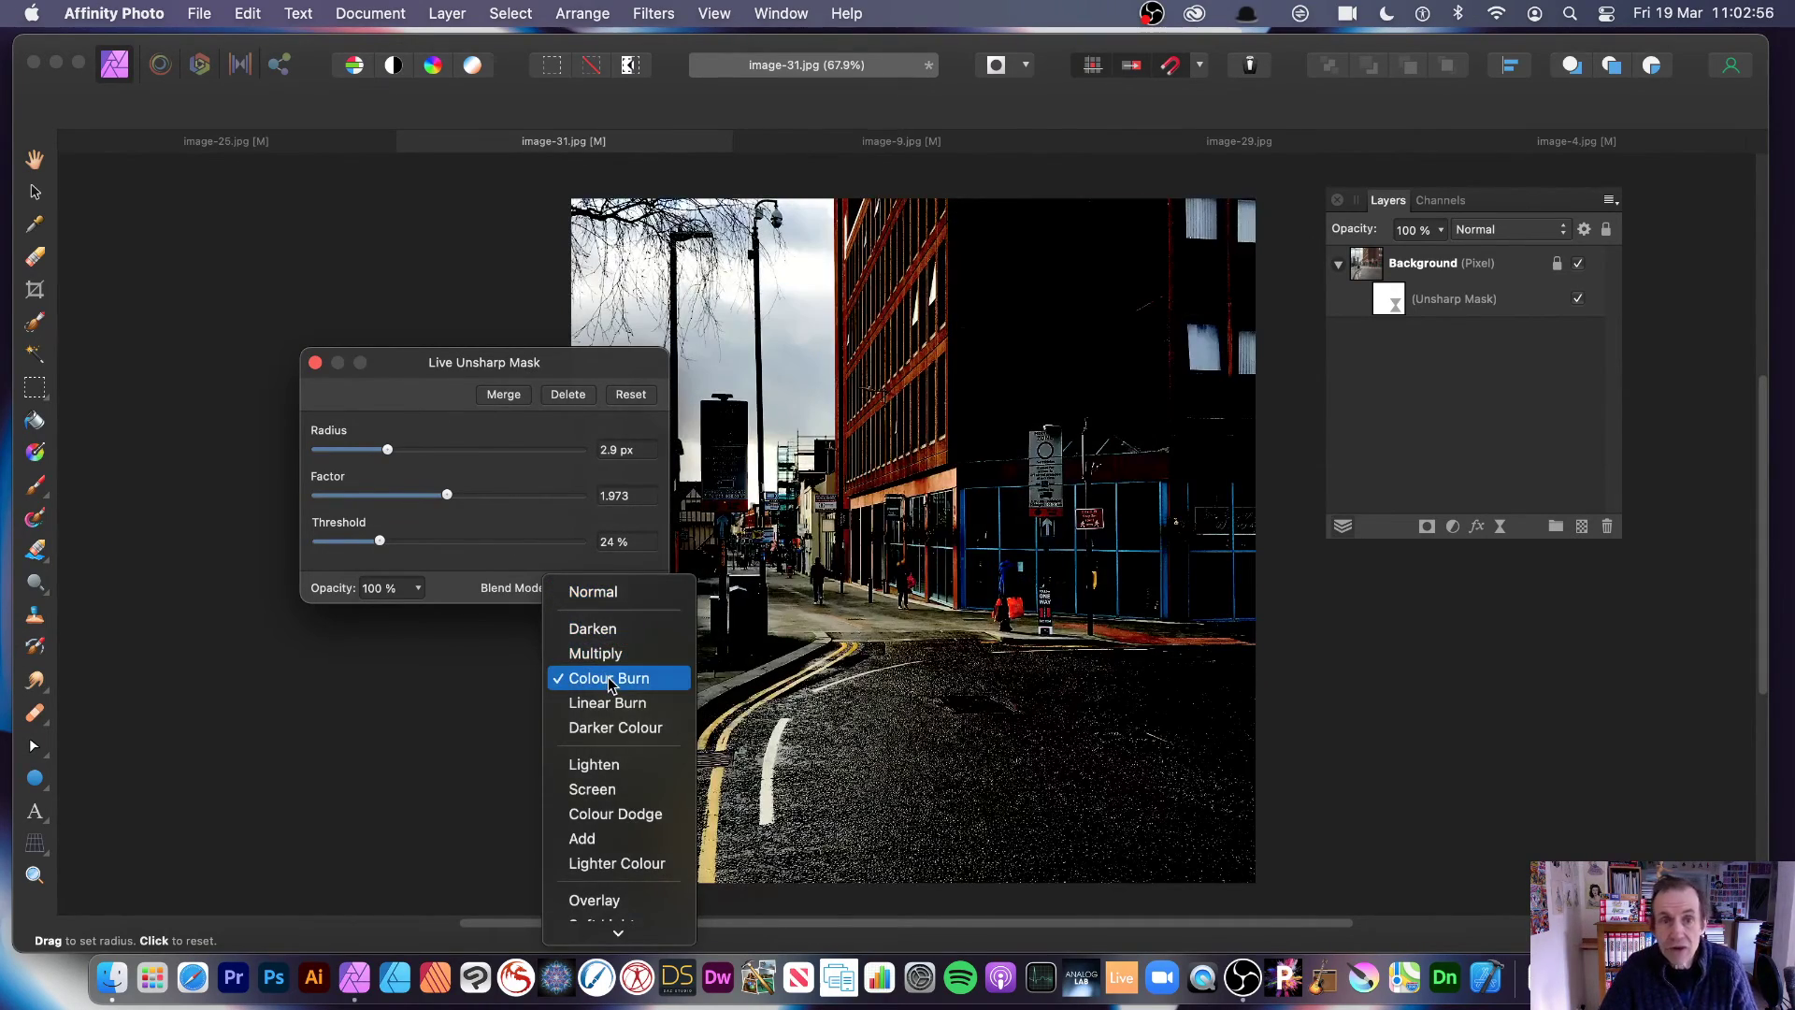
# Step: Try Lighten then Difference blend on the live filter and raise the radius to 34.7 px
pyautogui.click(608, 767)
pyautogui.click(580, 587)
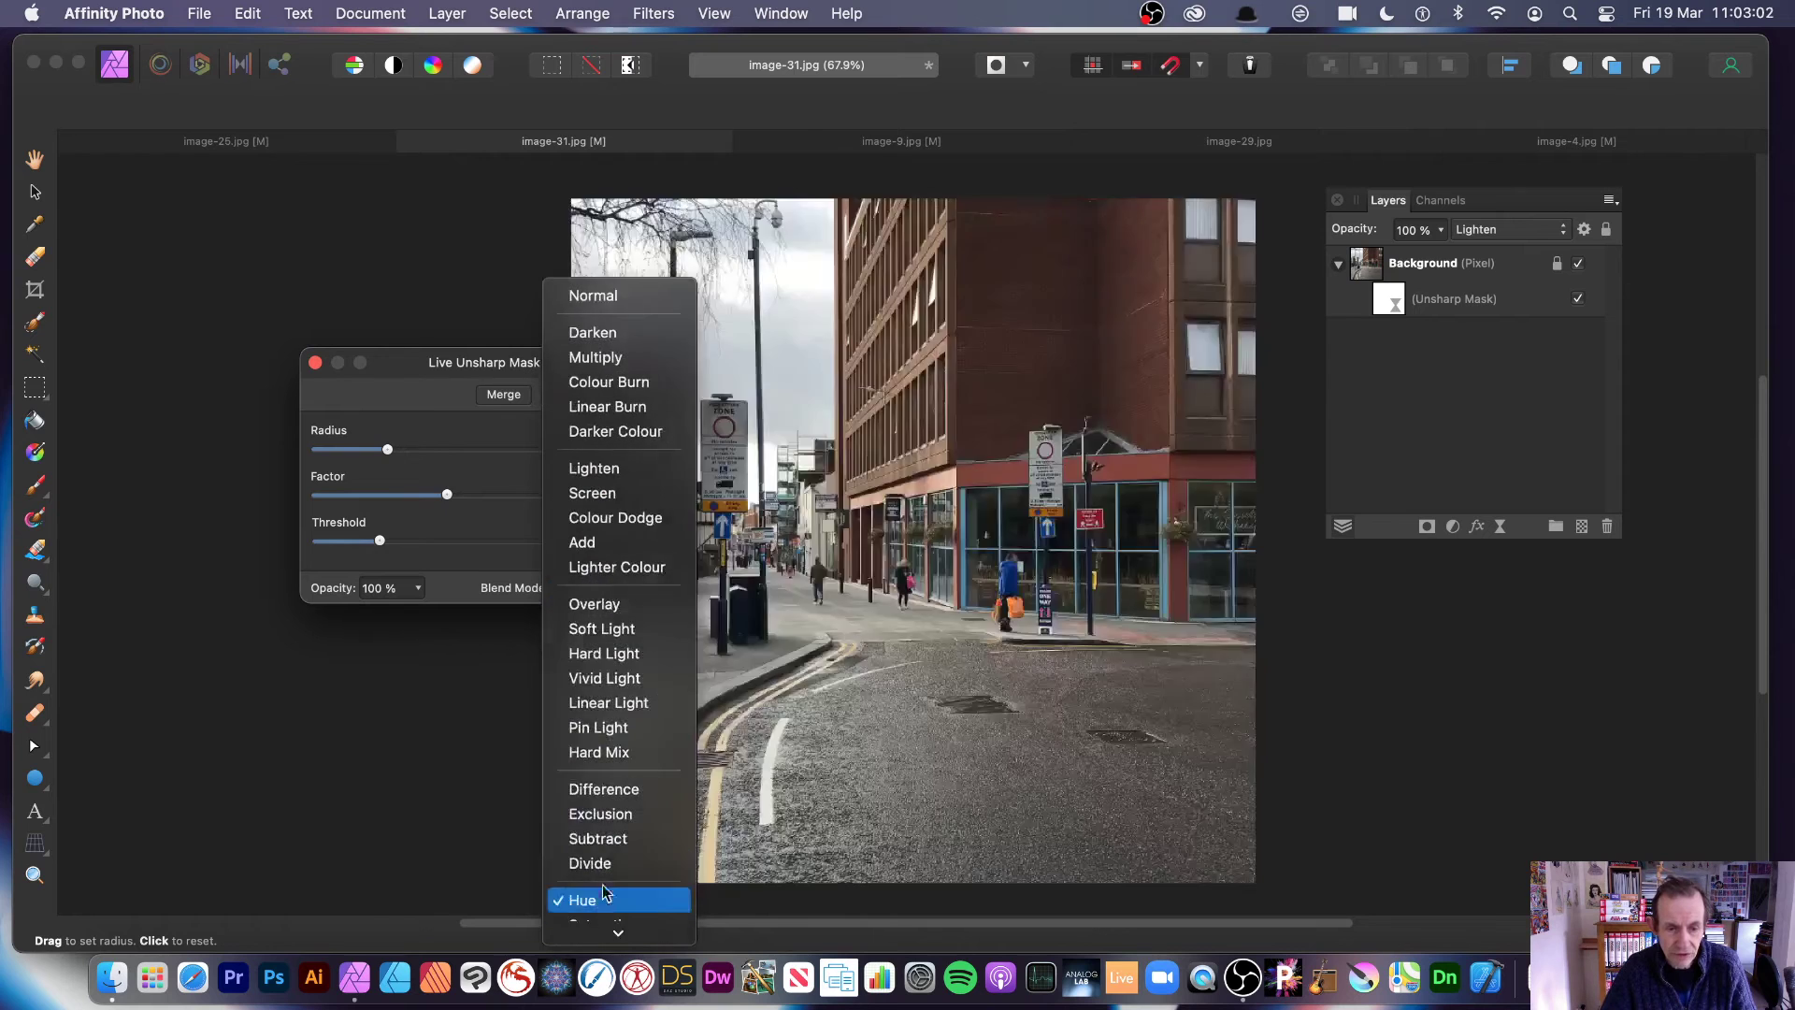
pyautogui.click(609, 795)
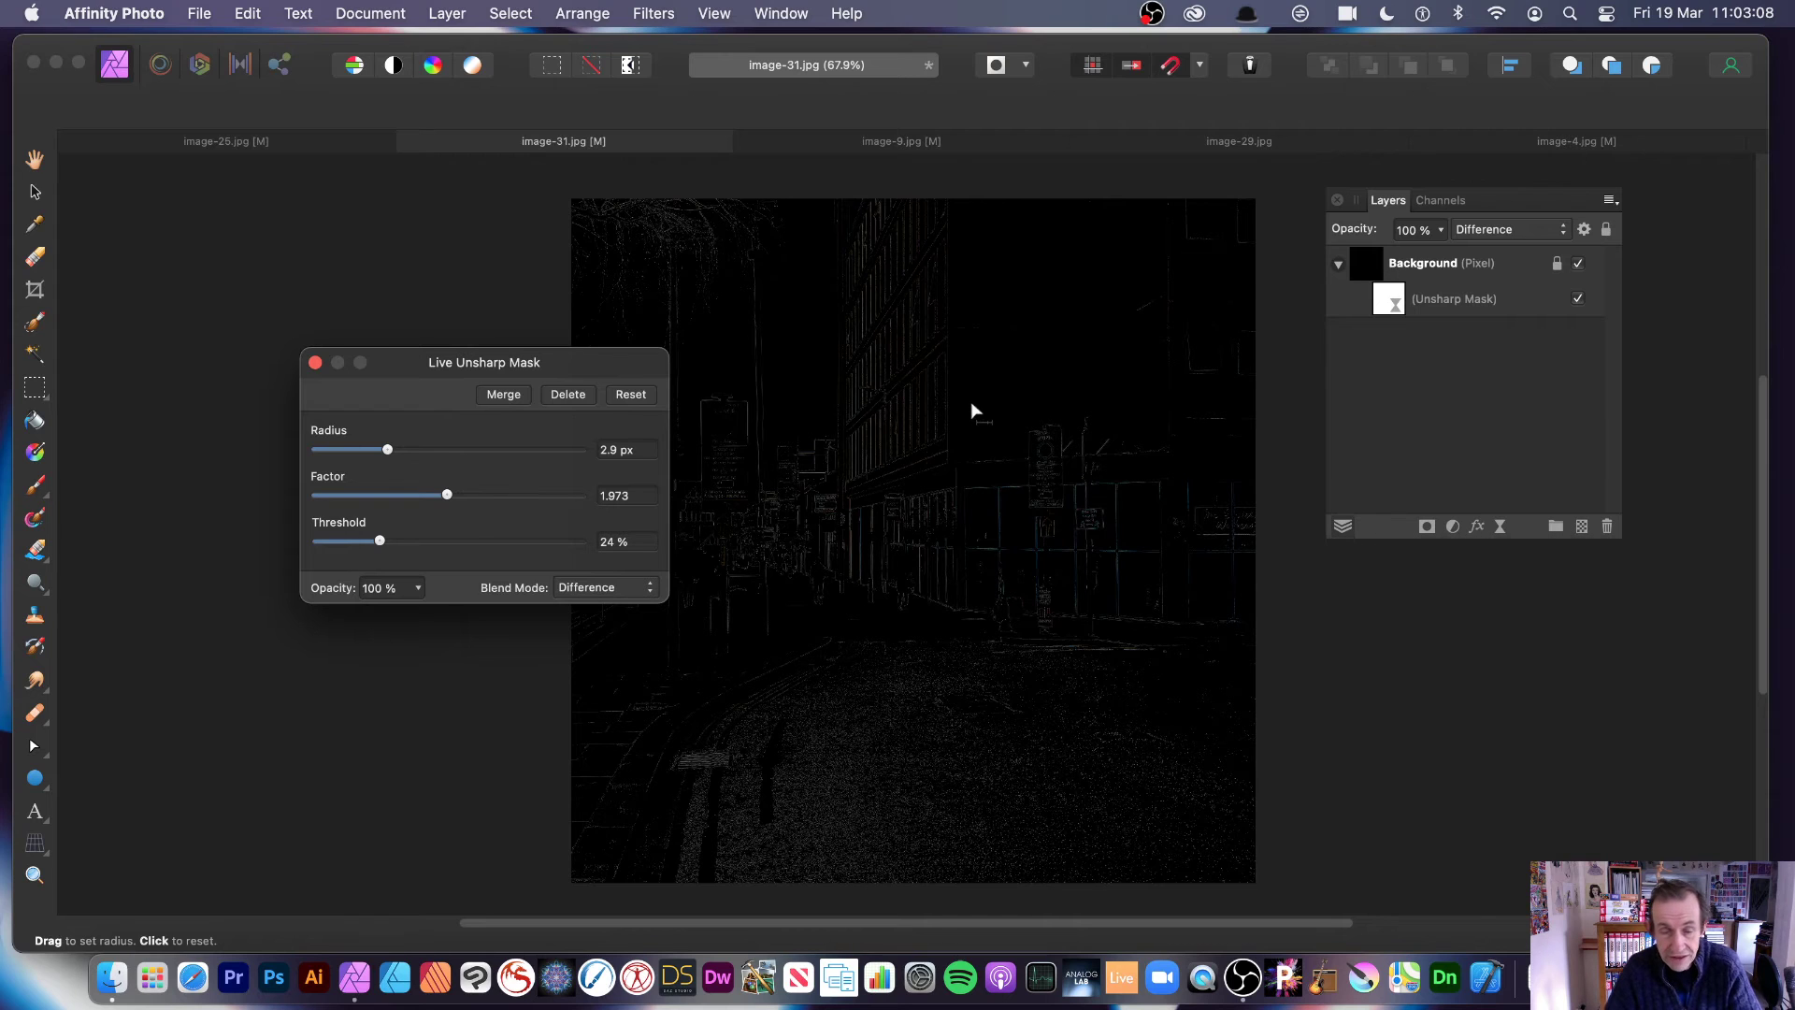
pyautogui.moveTo(387, 449); pyautogui.dragTo(535, 494)
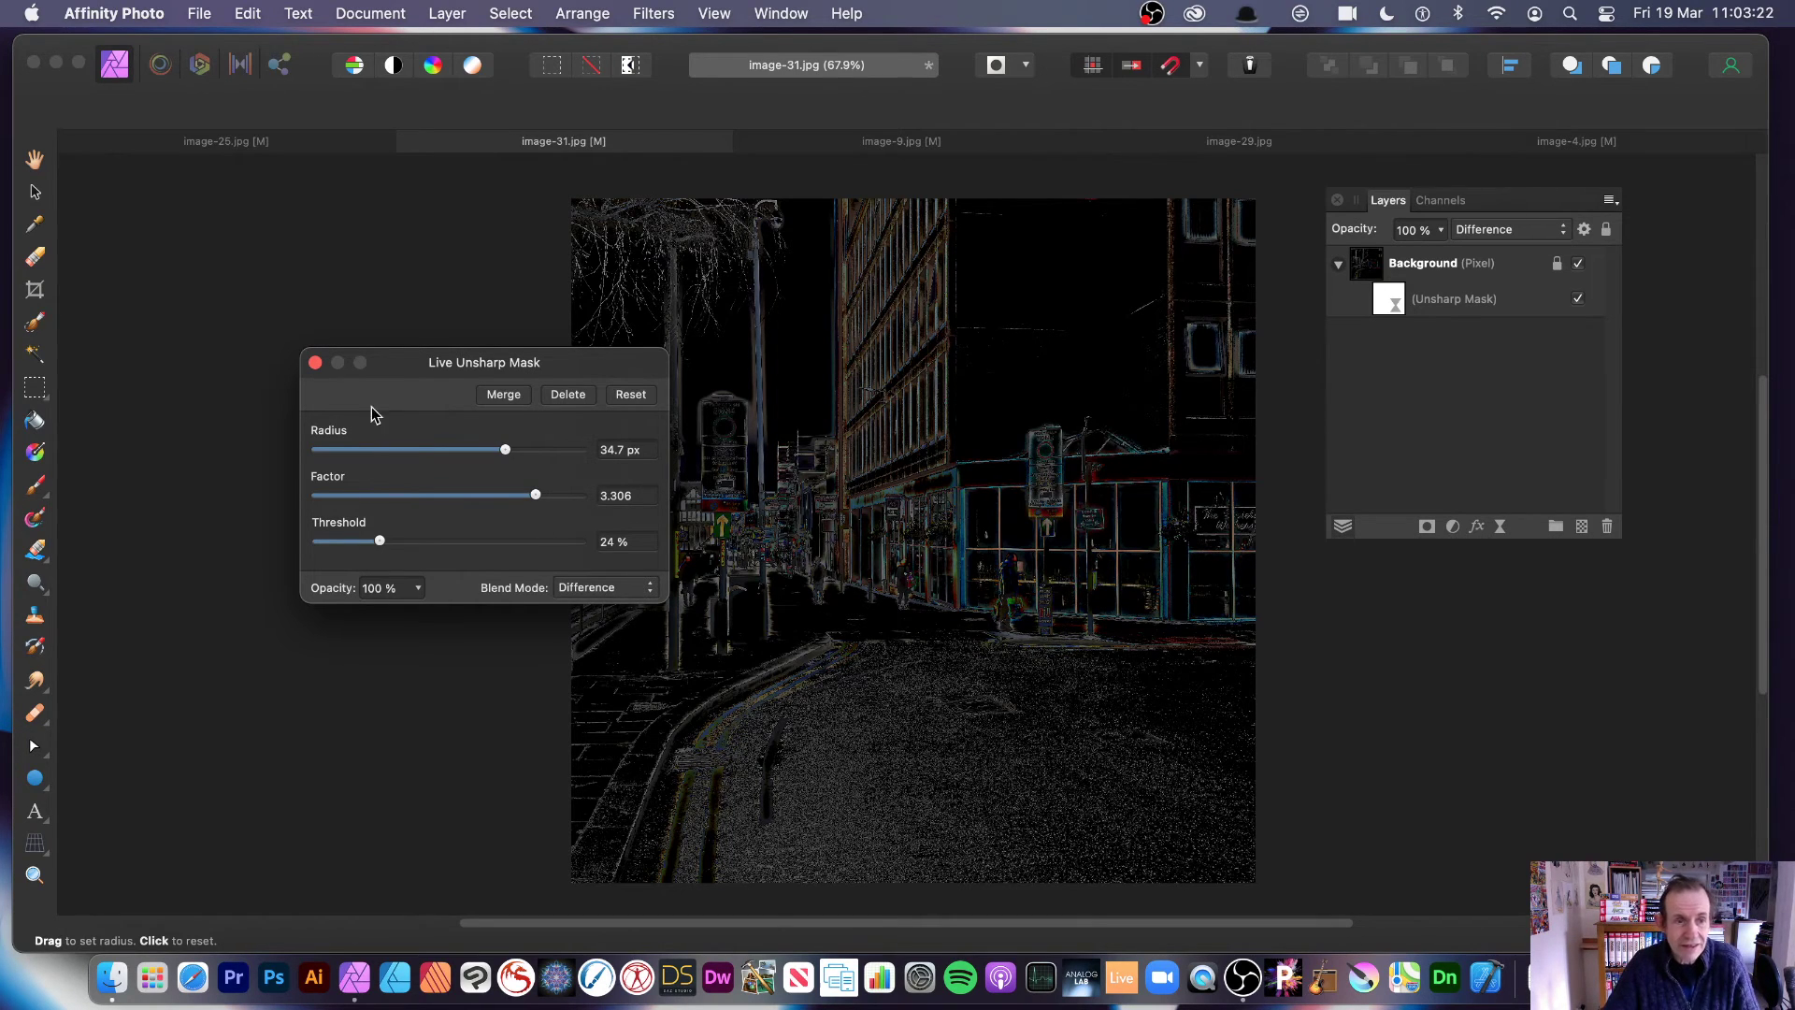
# Step: Return to Normal blend, set 20.7 px radius and 1.421 factor, and close the settings
pyautogui.click(624, 587)
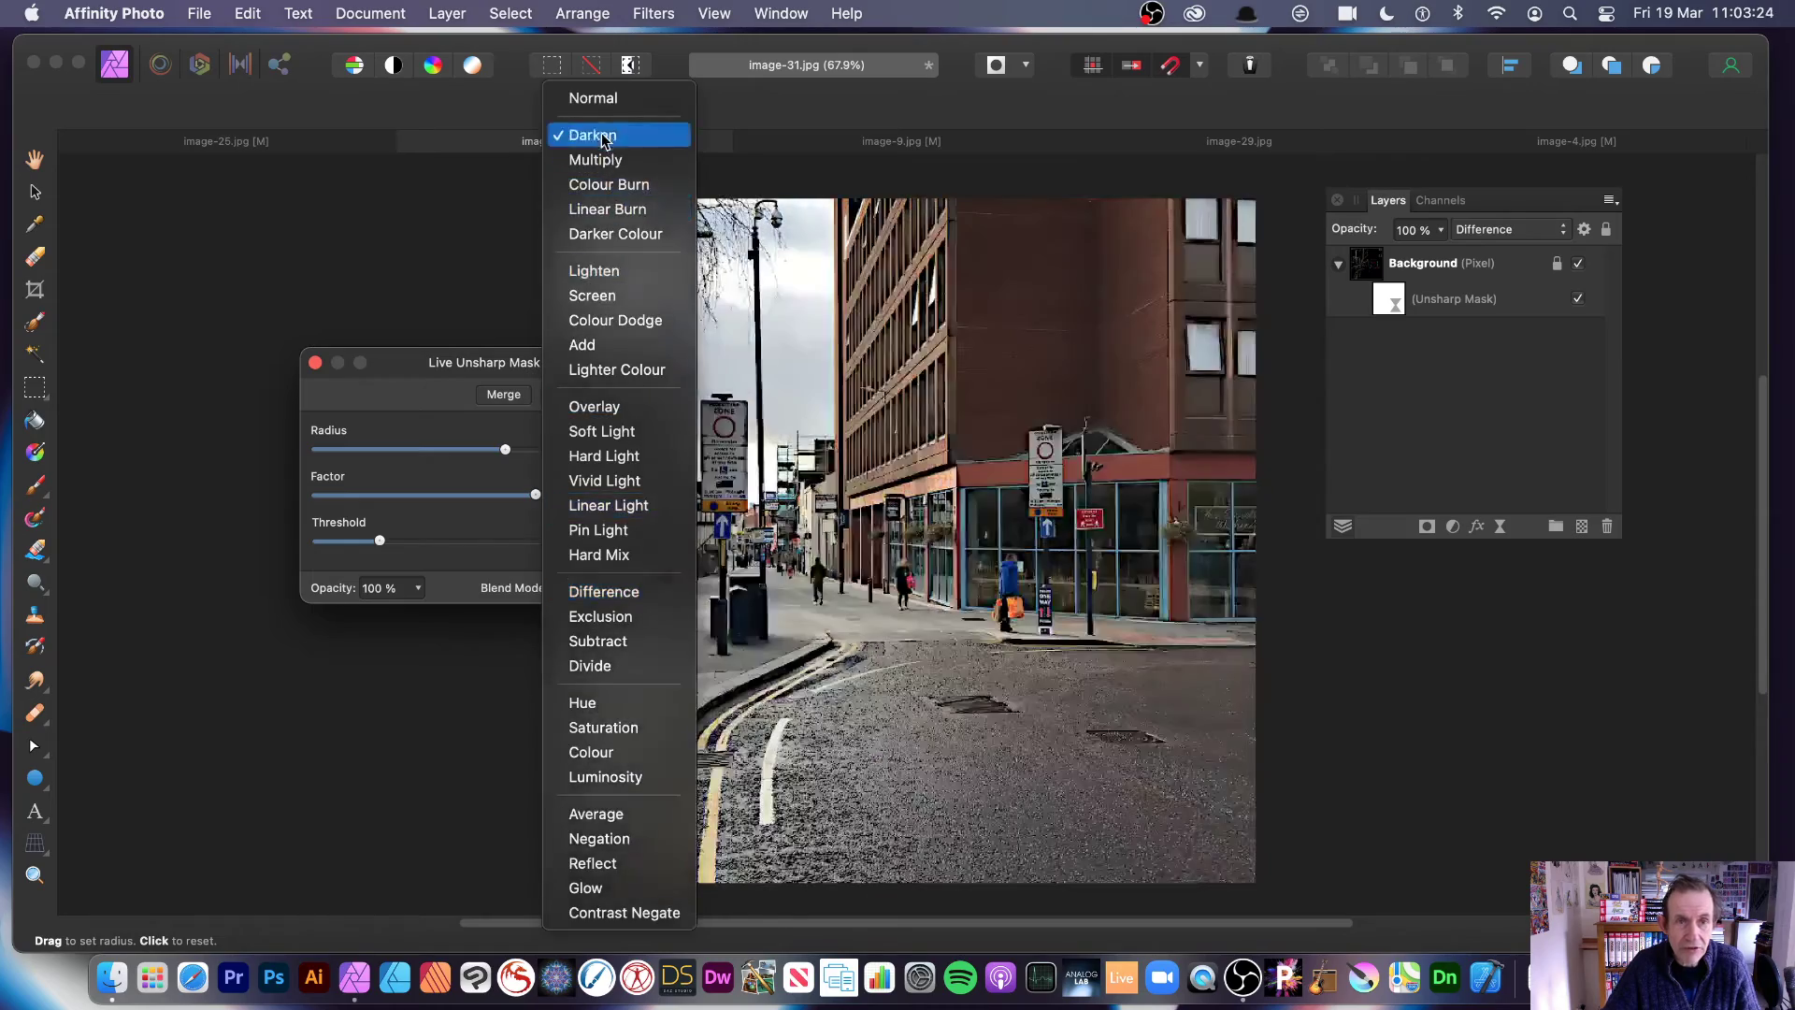
pyautogui.click(596, 92)
pyautogui.click(409, 494)
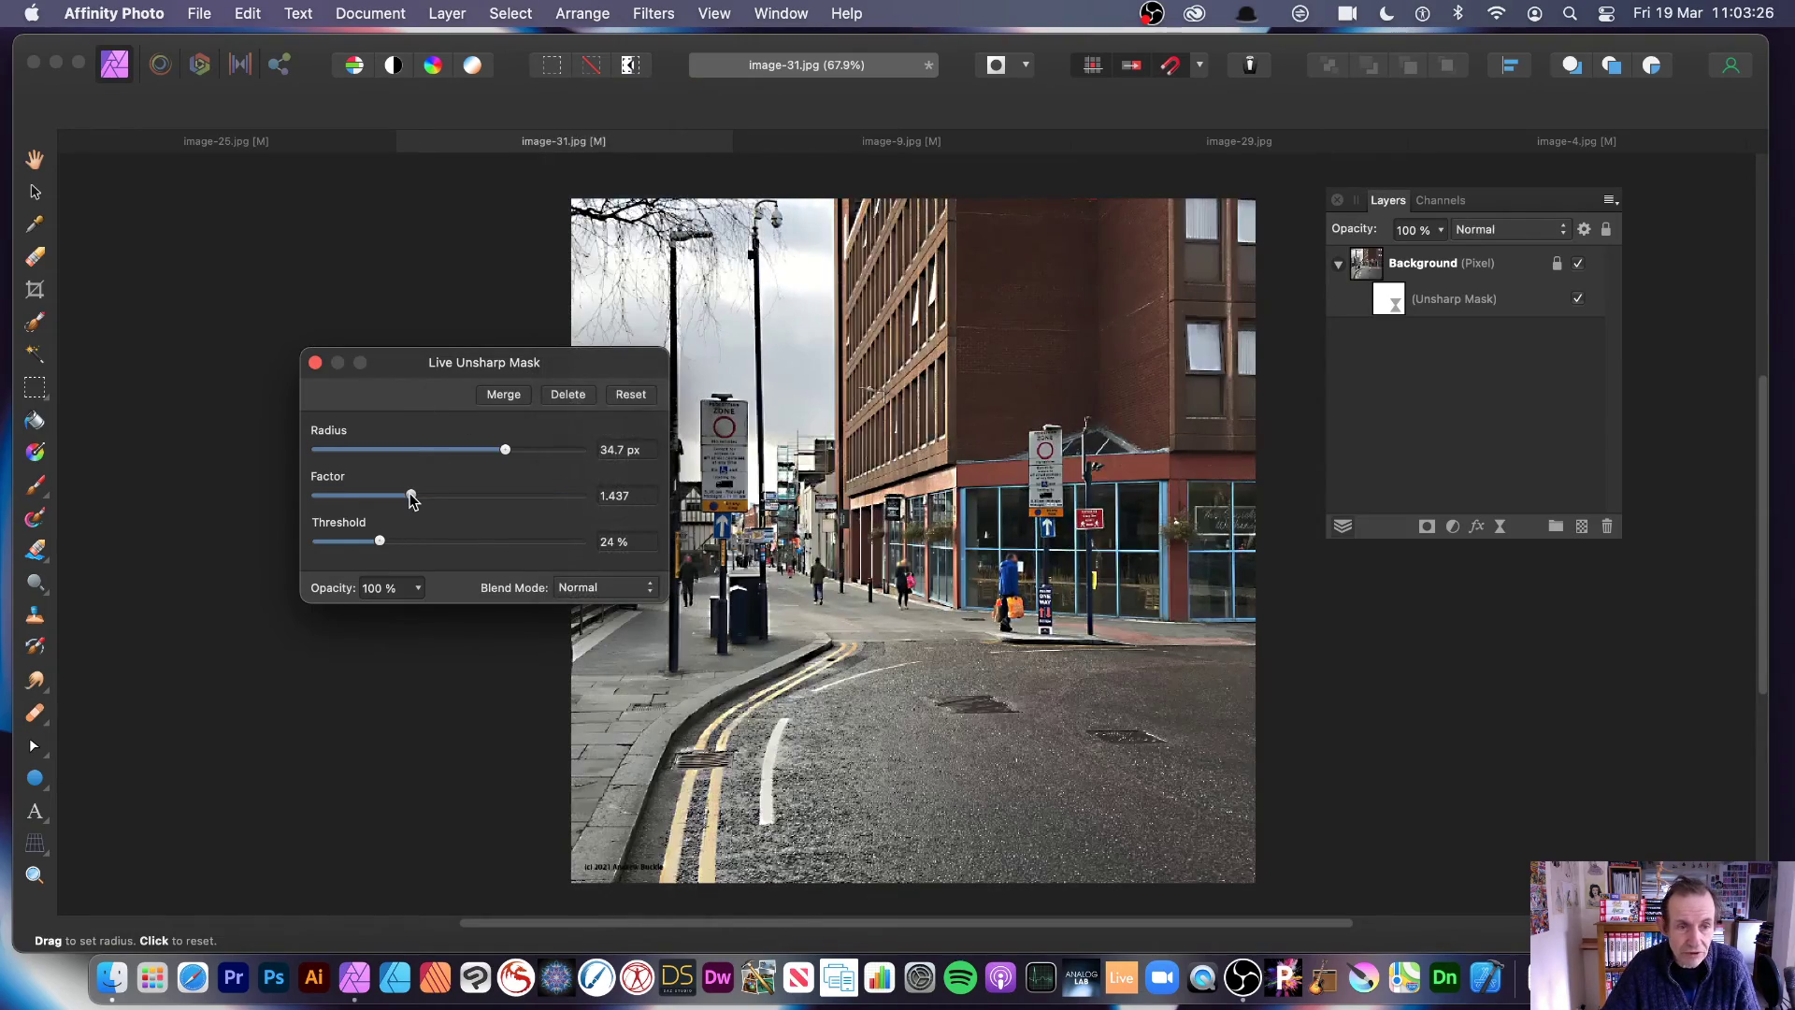
pyautogui.moveTo(505, 450); pyautogui.dragTo(463, 450)
pyautogui.click(315, 361)
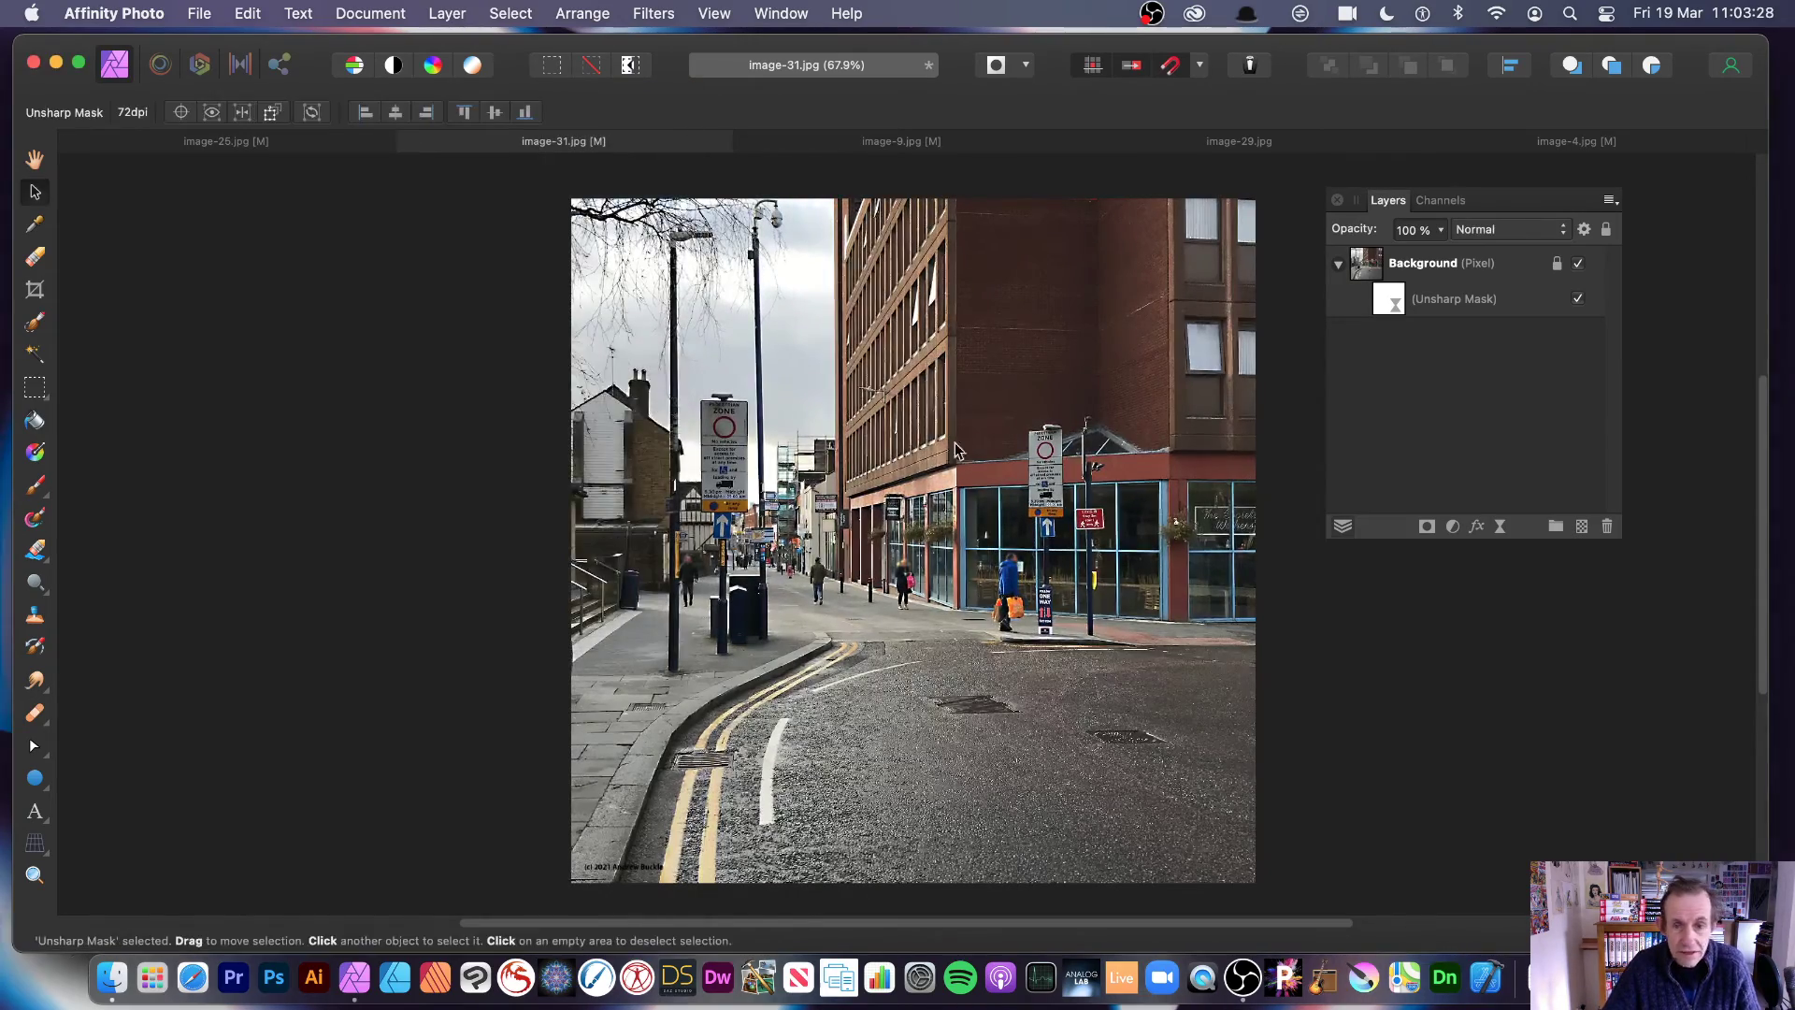
pyautogui.click(1406, 268)
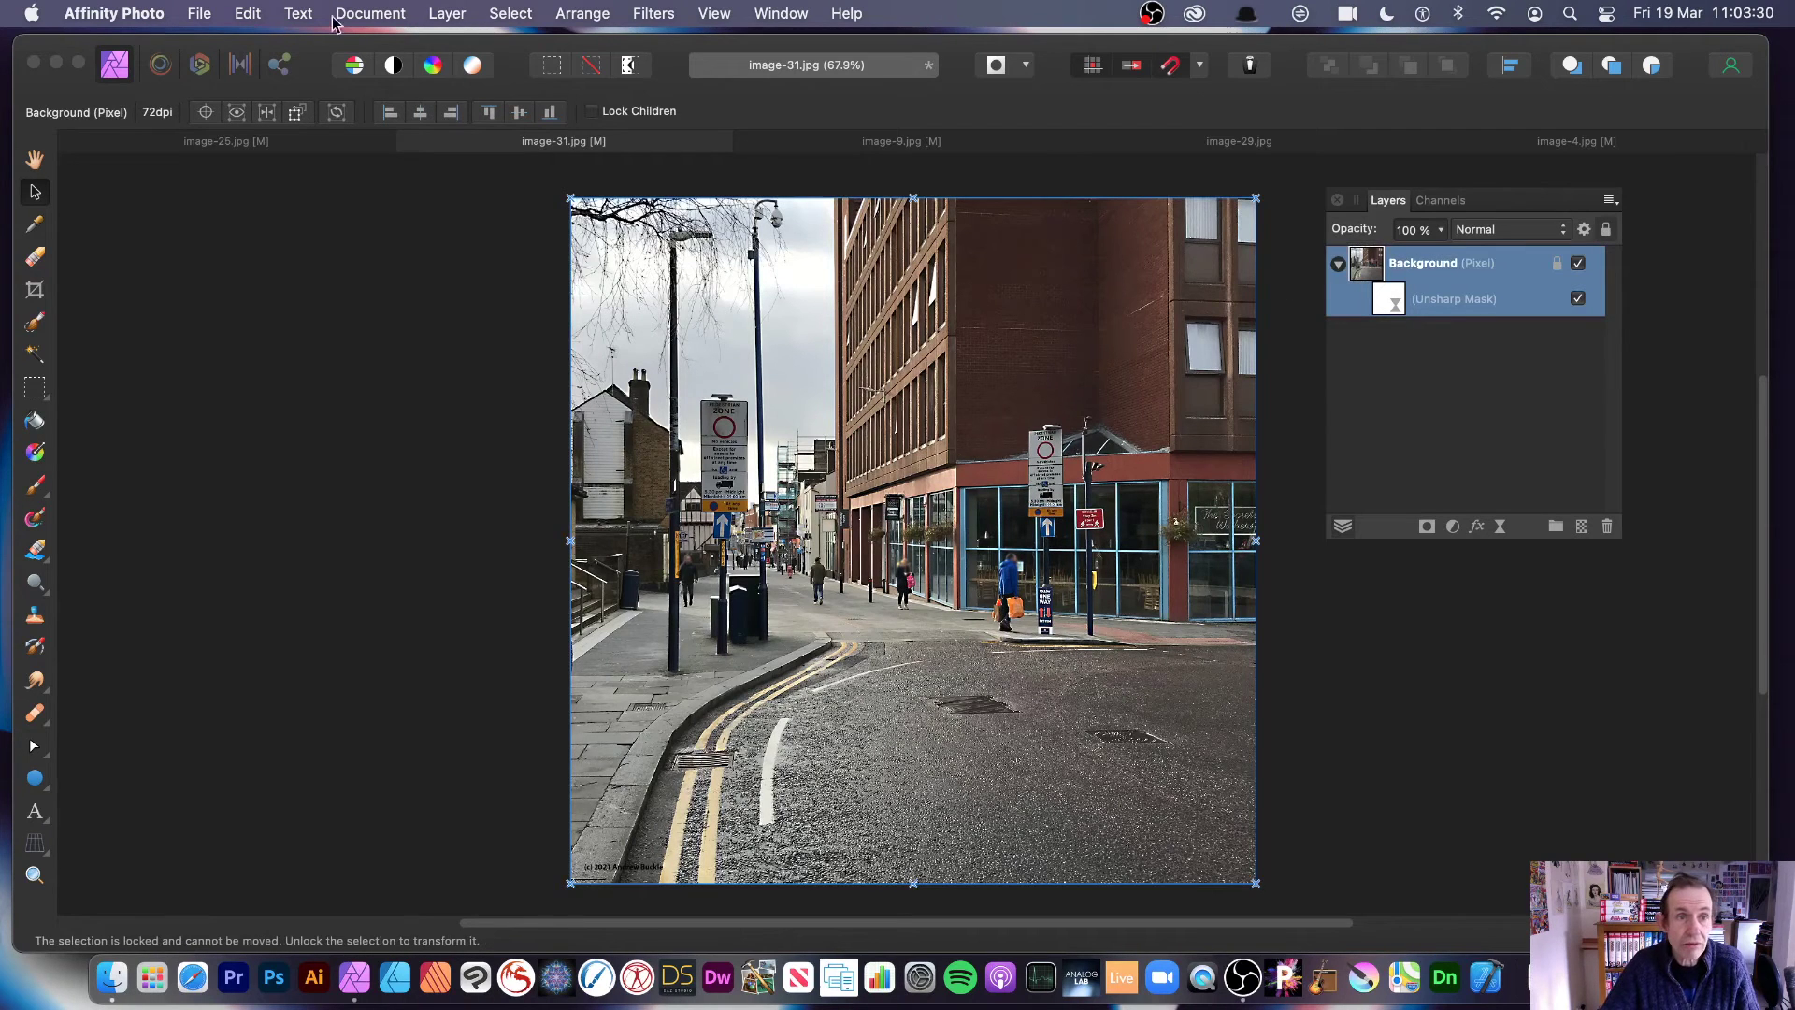
# Step: Duplicate the Background layer and shrink the copy into a square over the photo's lower middle
pyautogui.click(447, 13)
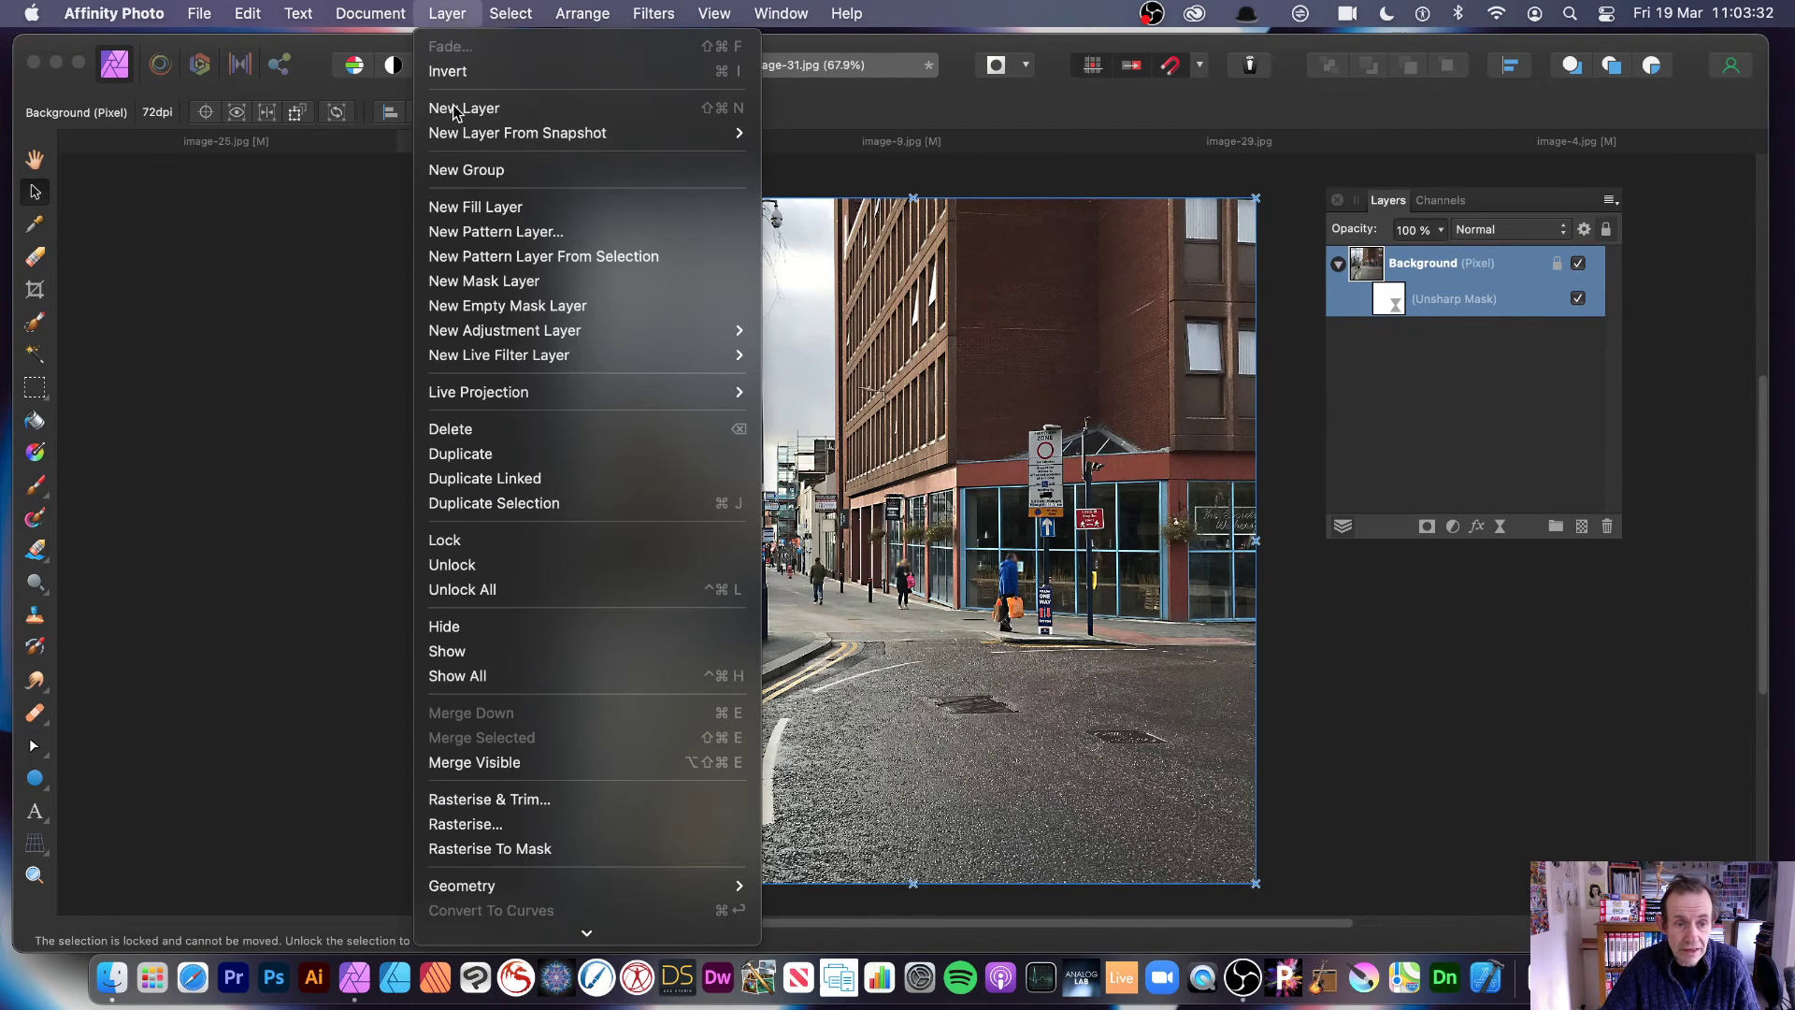
pyautogui.click(498, 456)
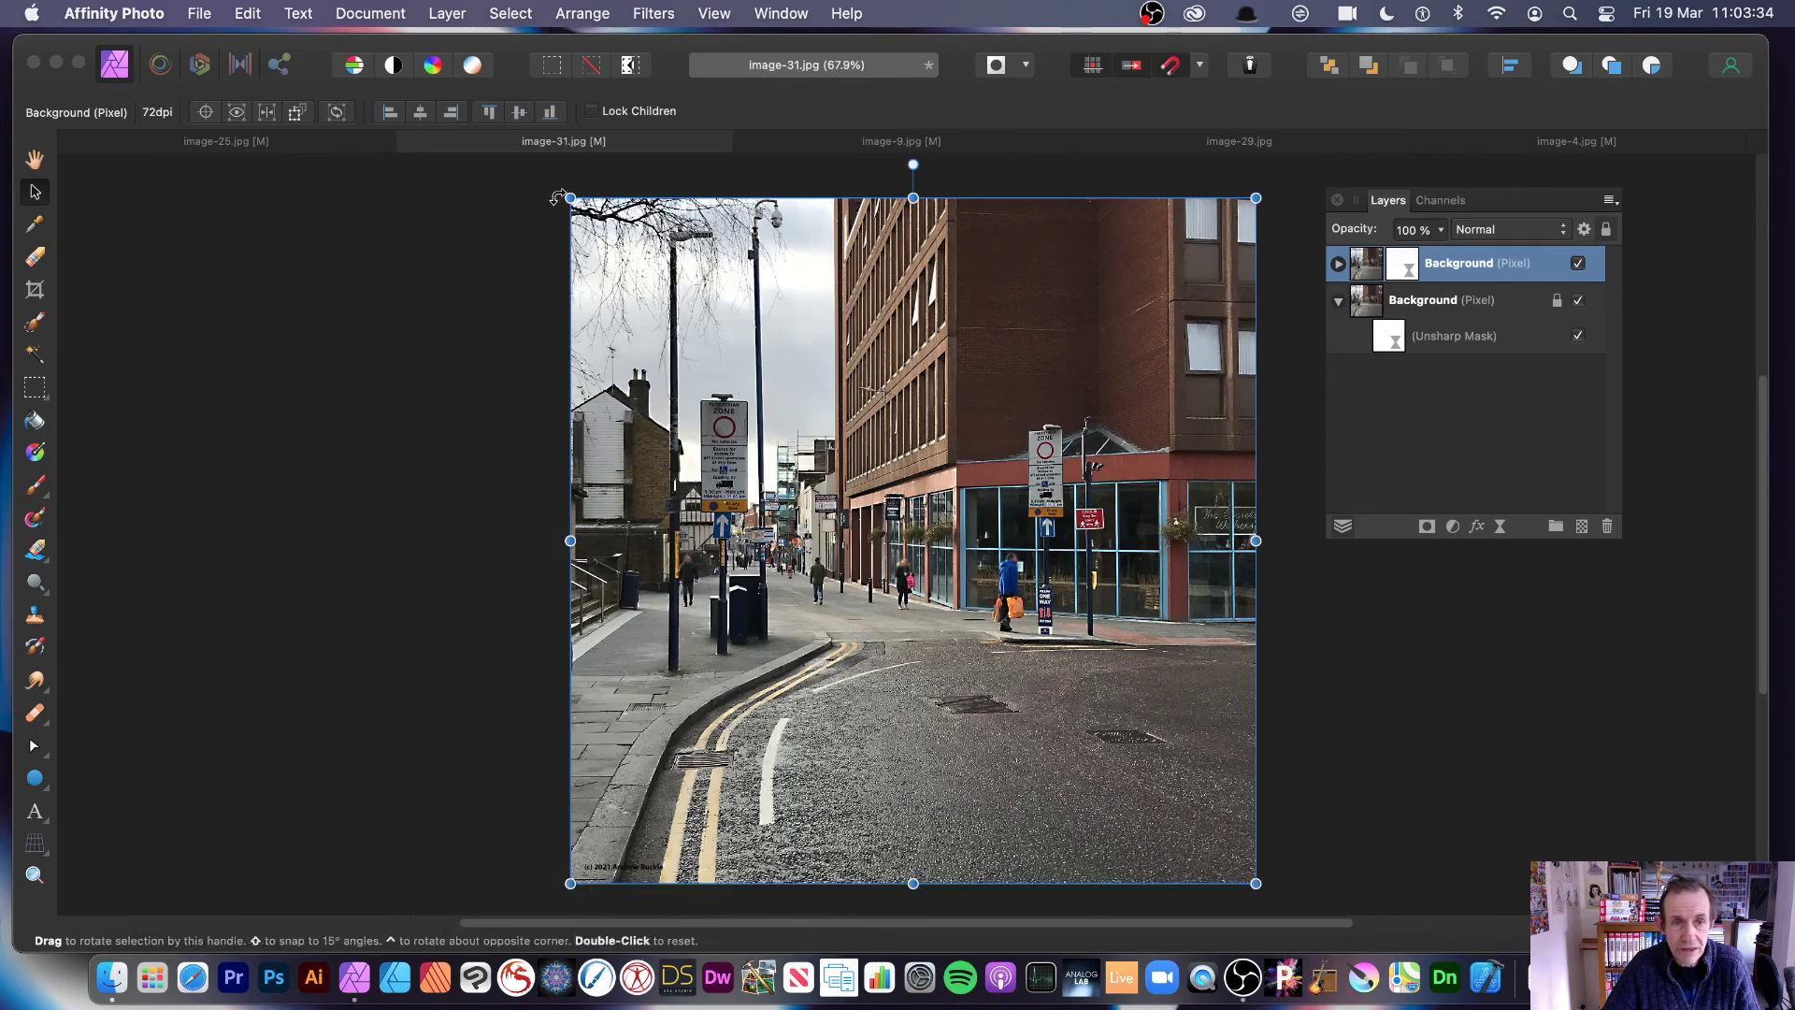
pyautogui.moveTo(571, 200); pyautogui.dragTo(856, 512)
pyautogui.moveTo(1064, 692); pyautogui.dragTo(971, 599)
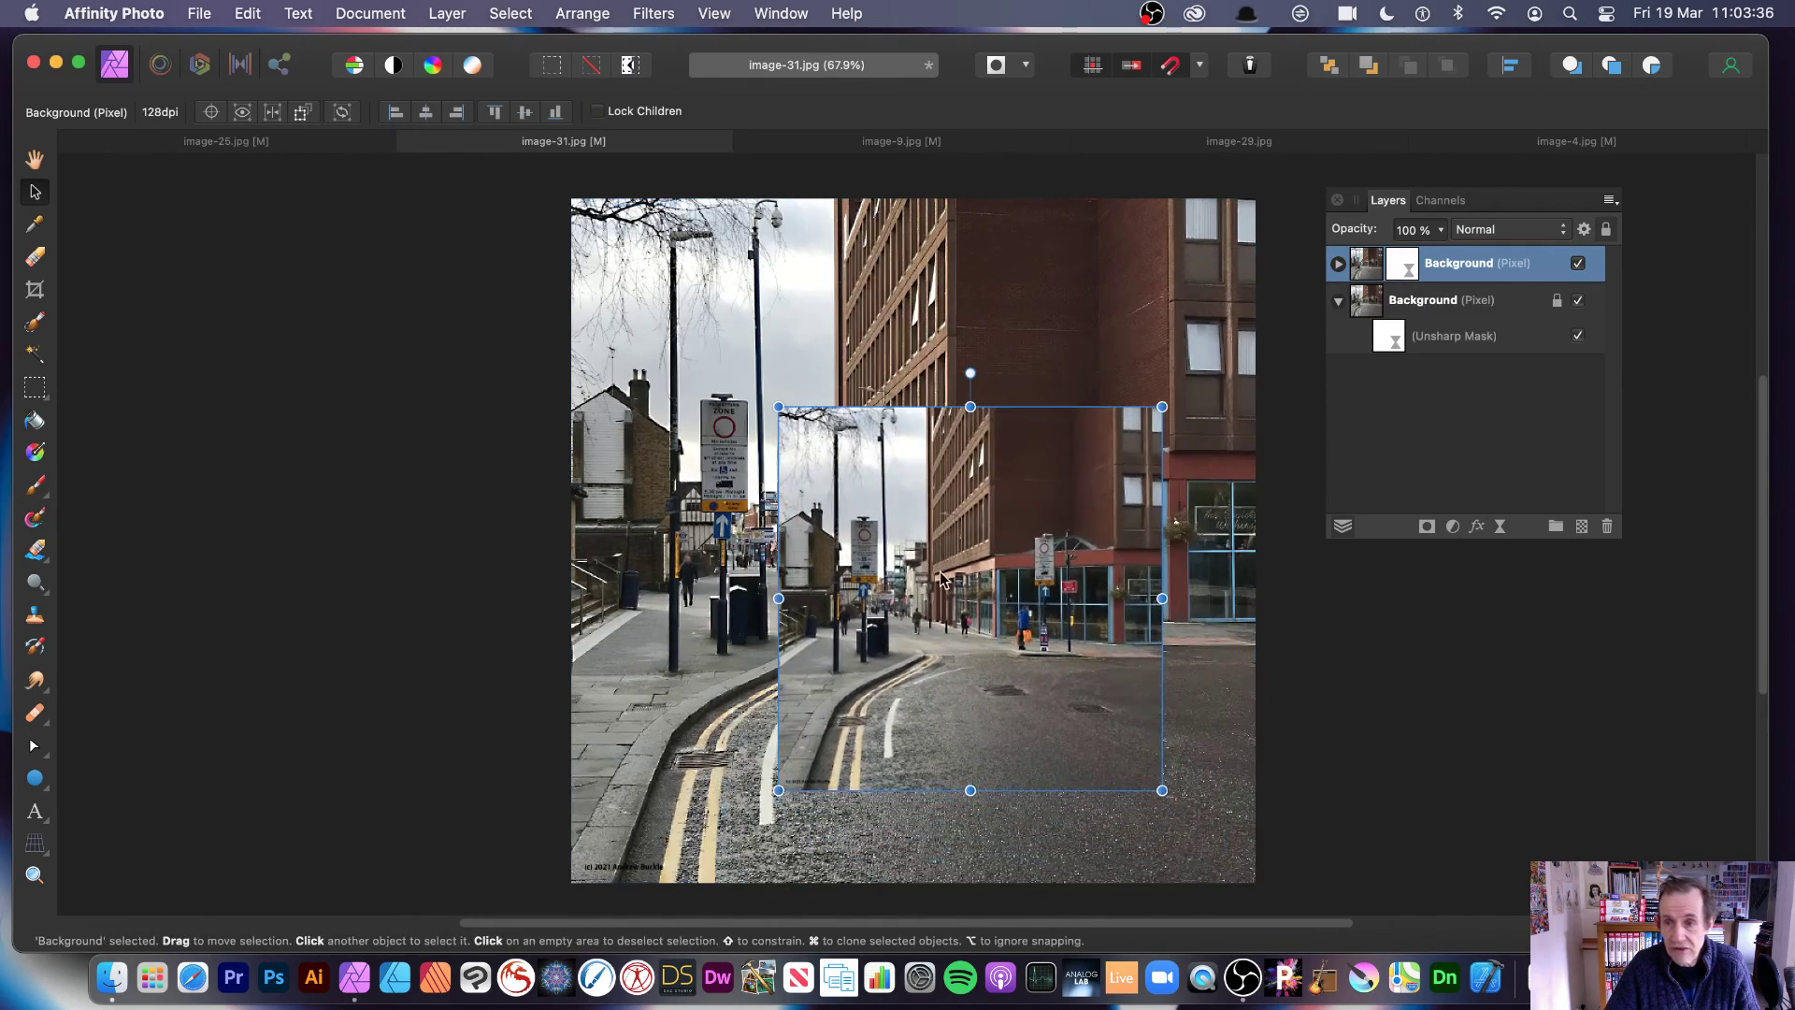
# Step: Expand the copy to show its Unsharp Mask and reselect the duplicate layer
pyautogui.click(1339, 265)
pyautogui.click(1451, 460)
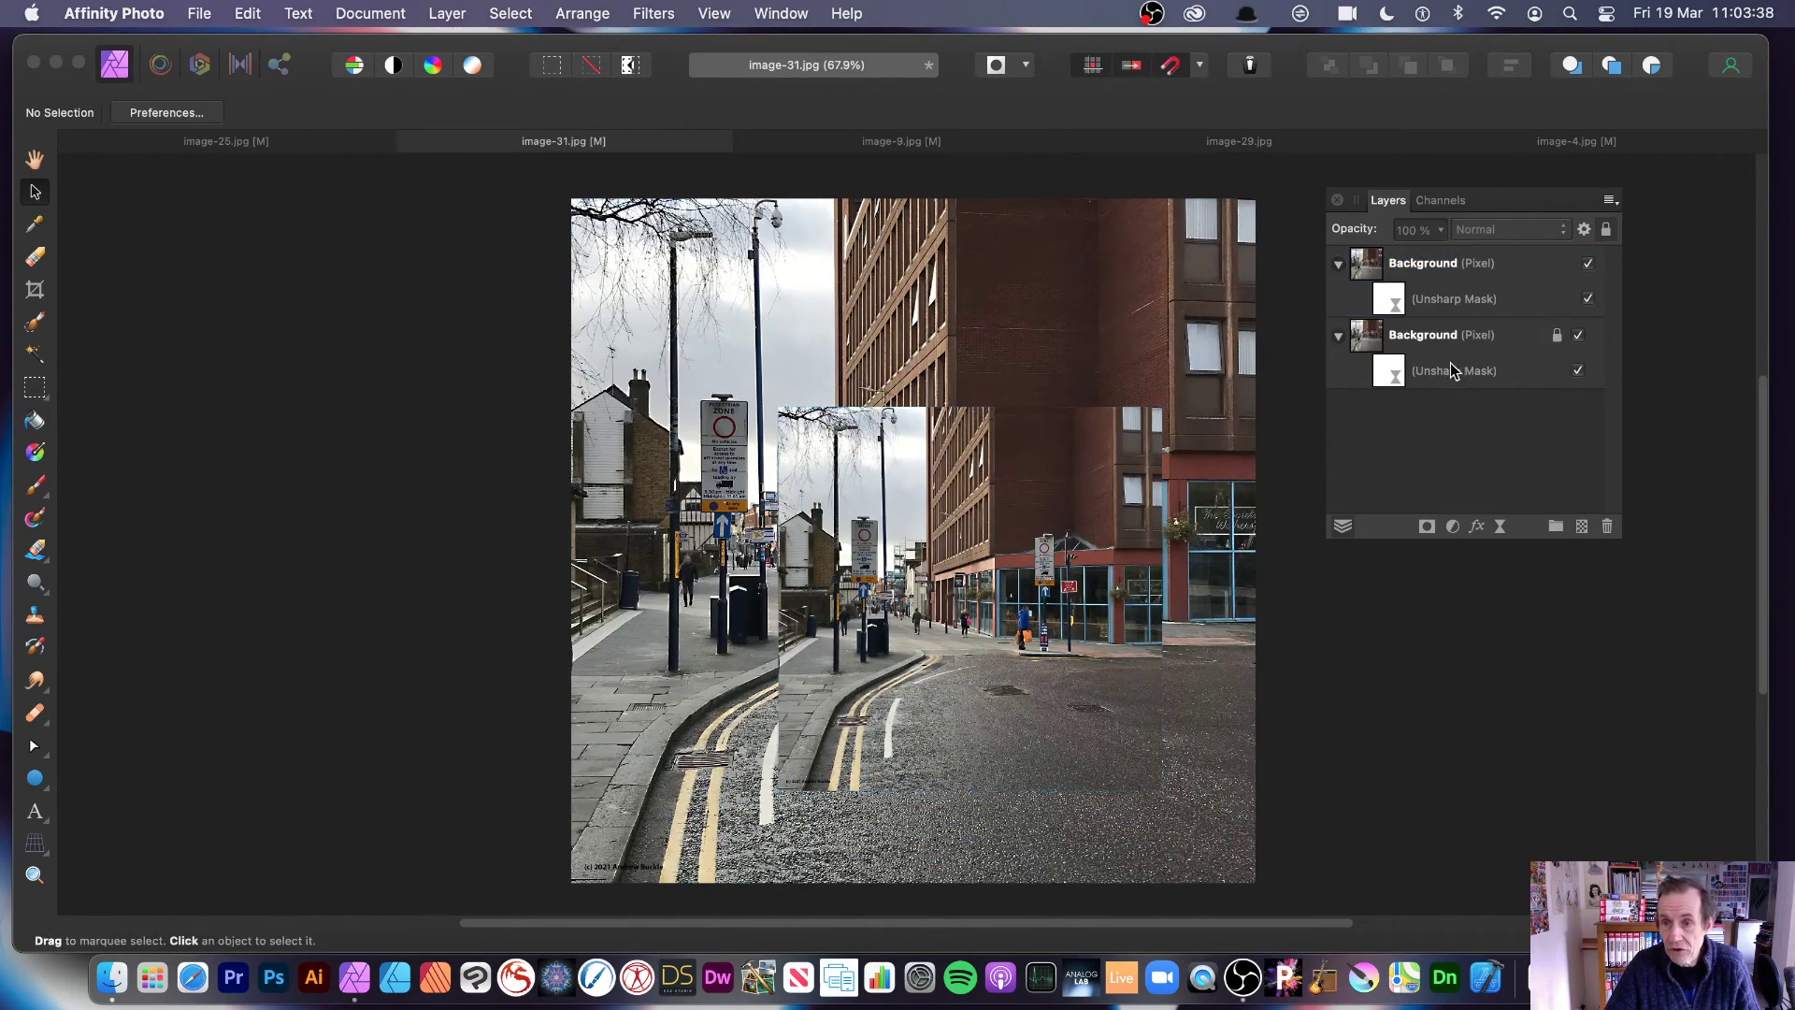
pyautogui.click(1459, 334)
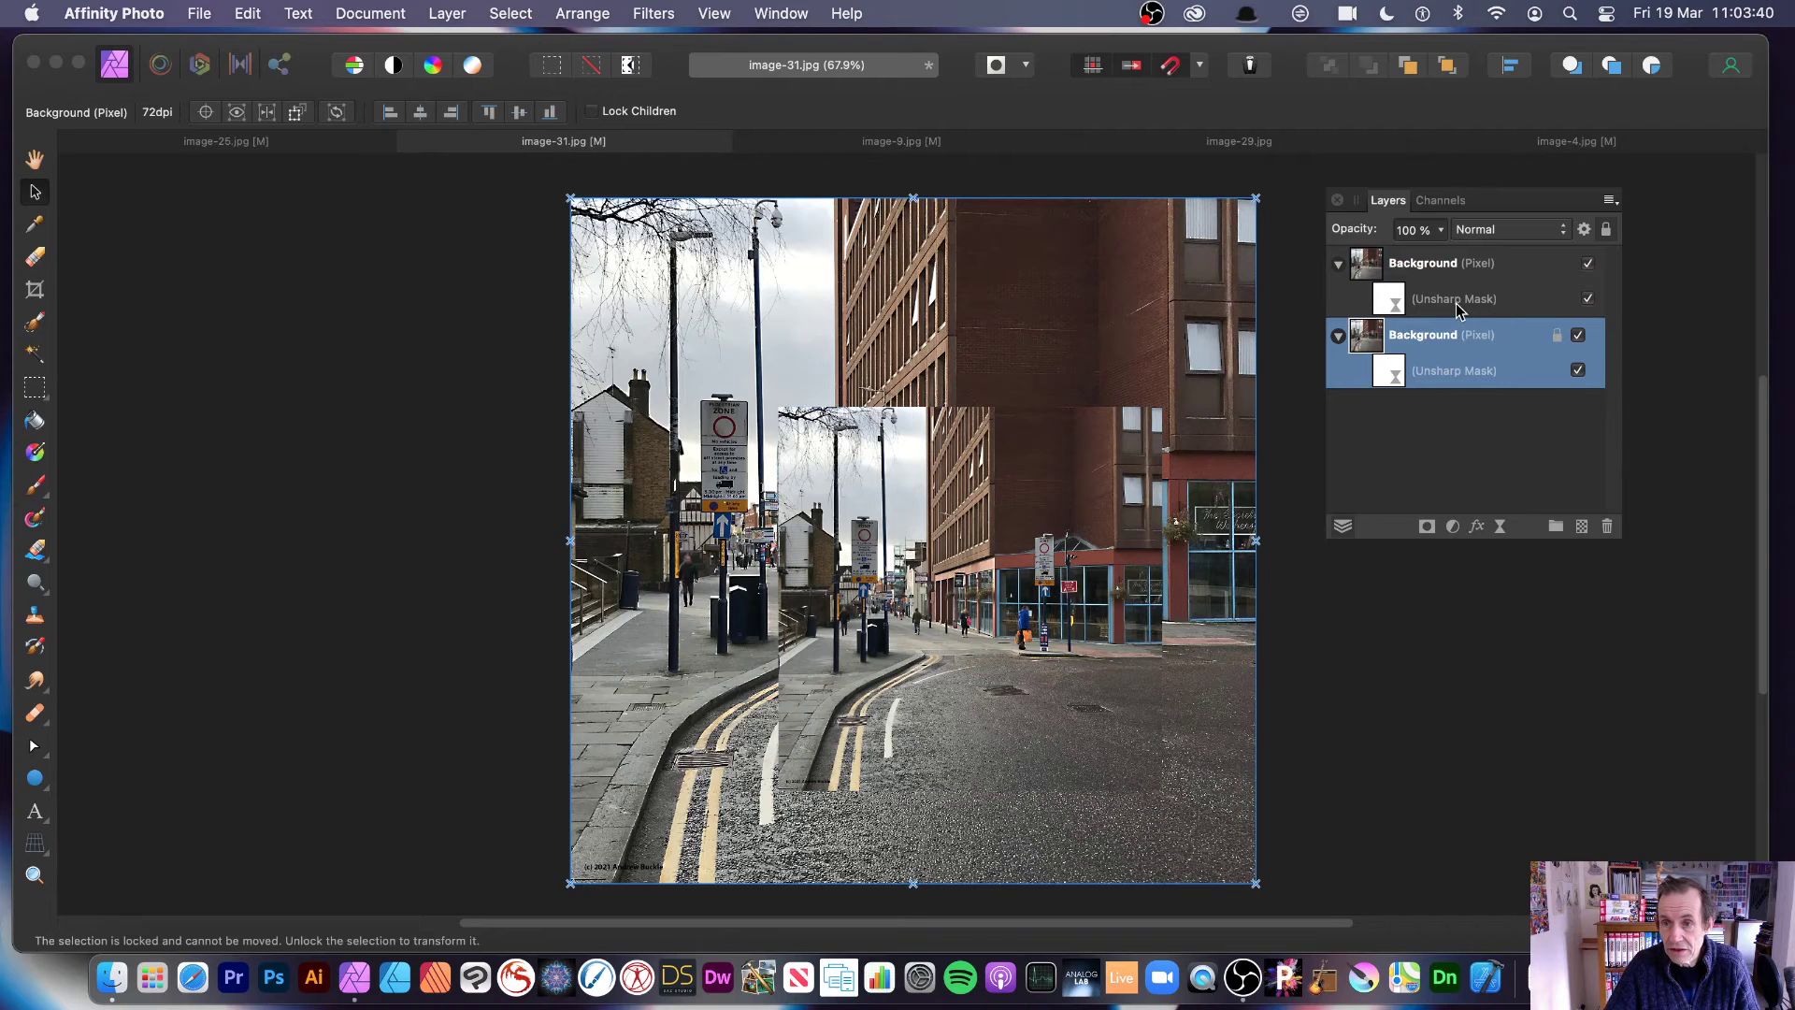
pyautogui.click(1482, 271)
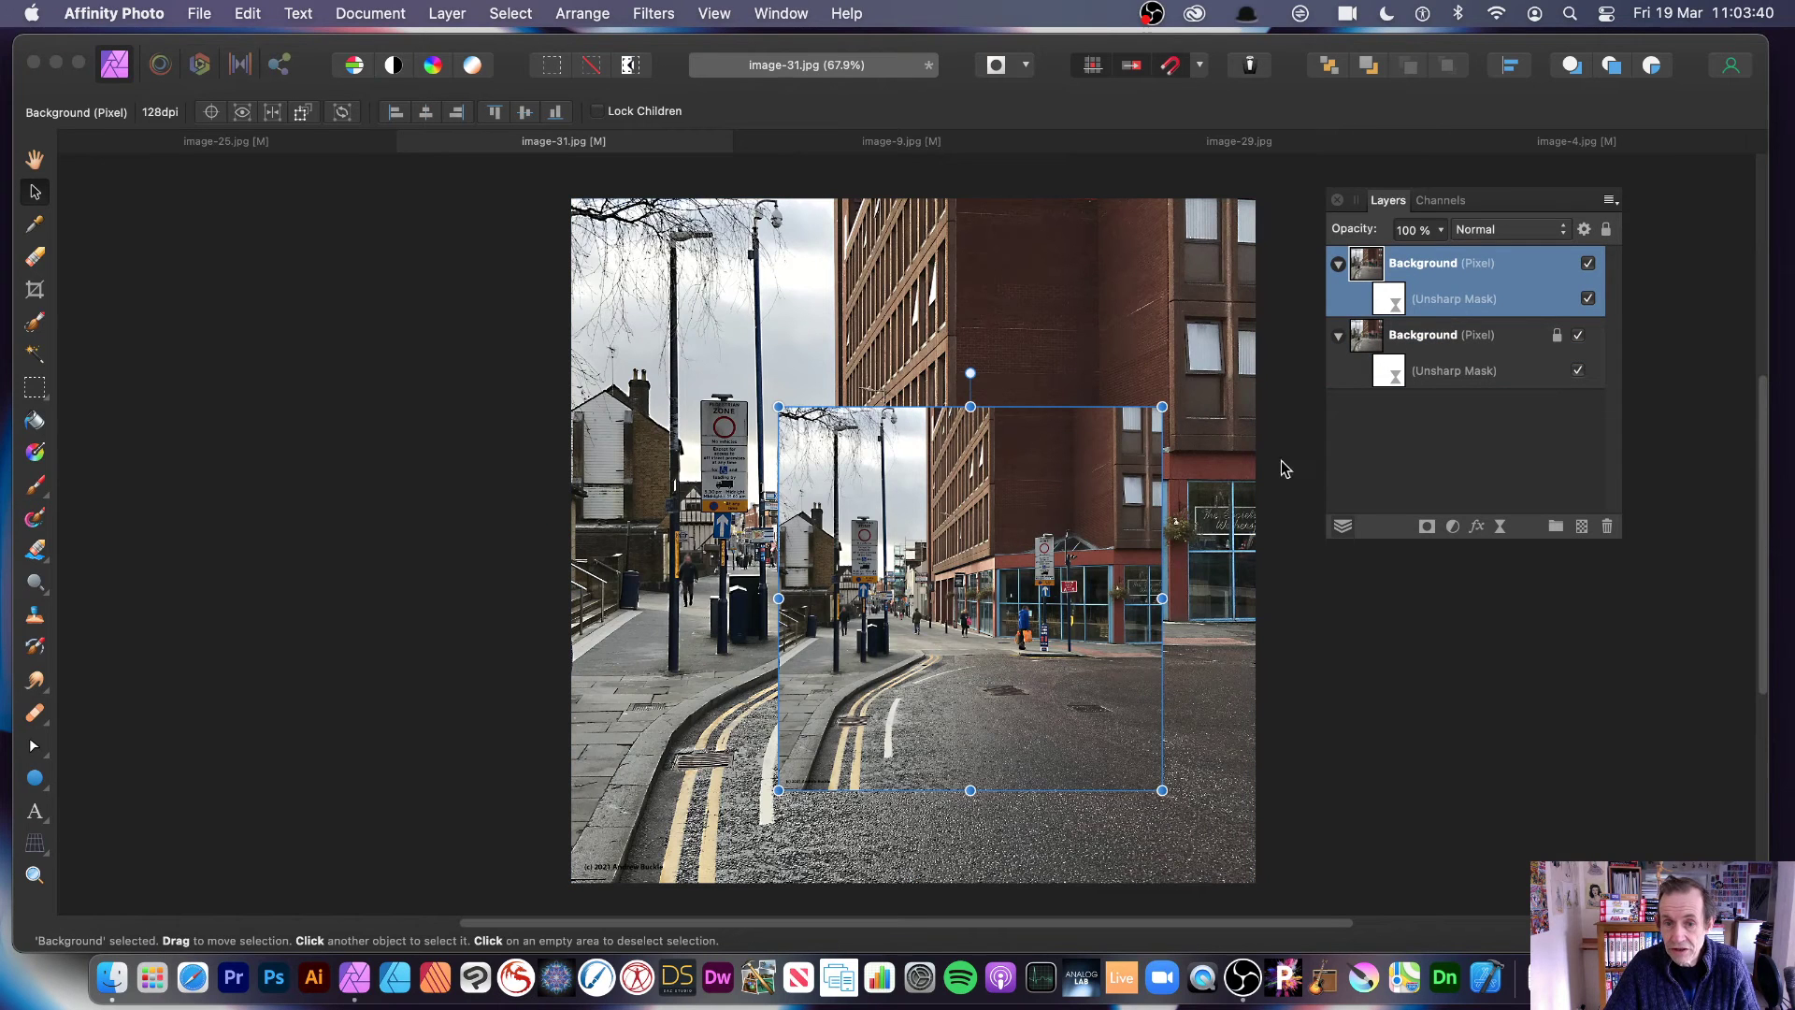
# Step: Set the copy's Unsharp Mask to 38.3 px radius and 1.132 factor
pyautogui.doubleClick(1393, 303)
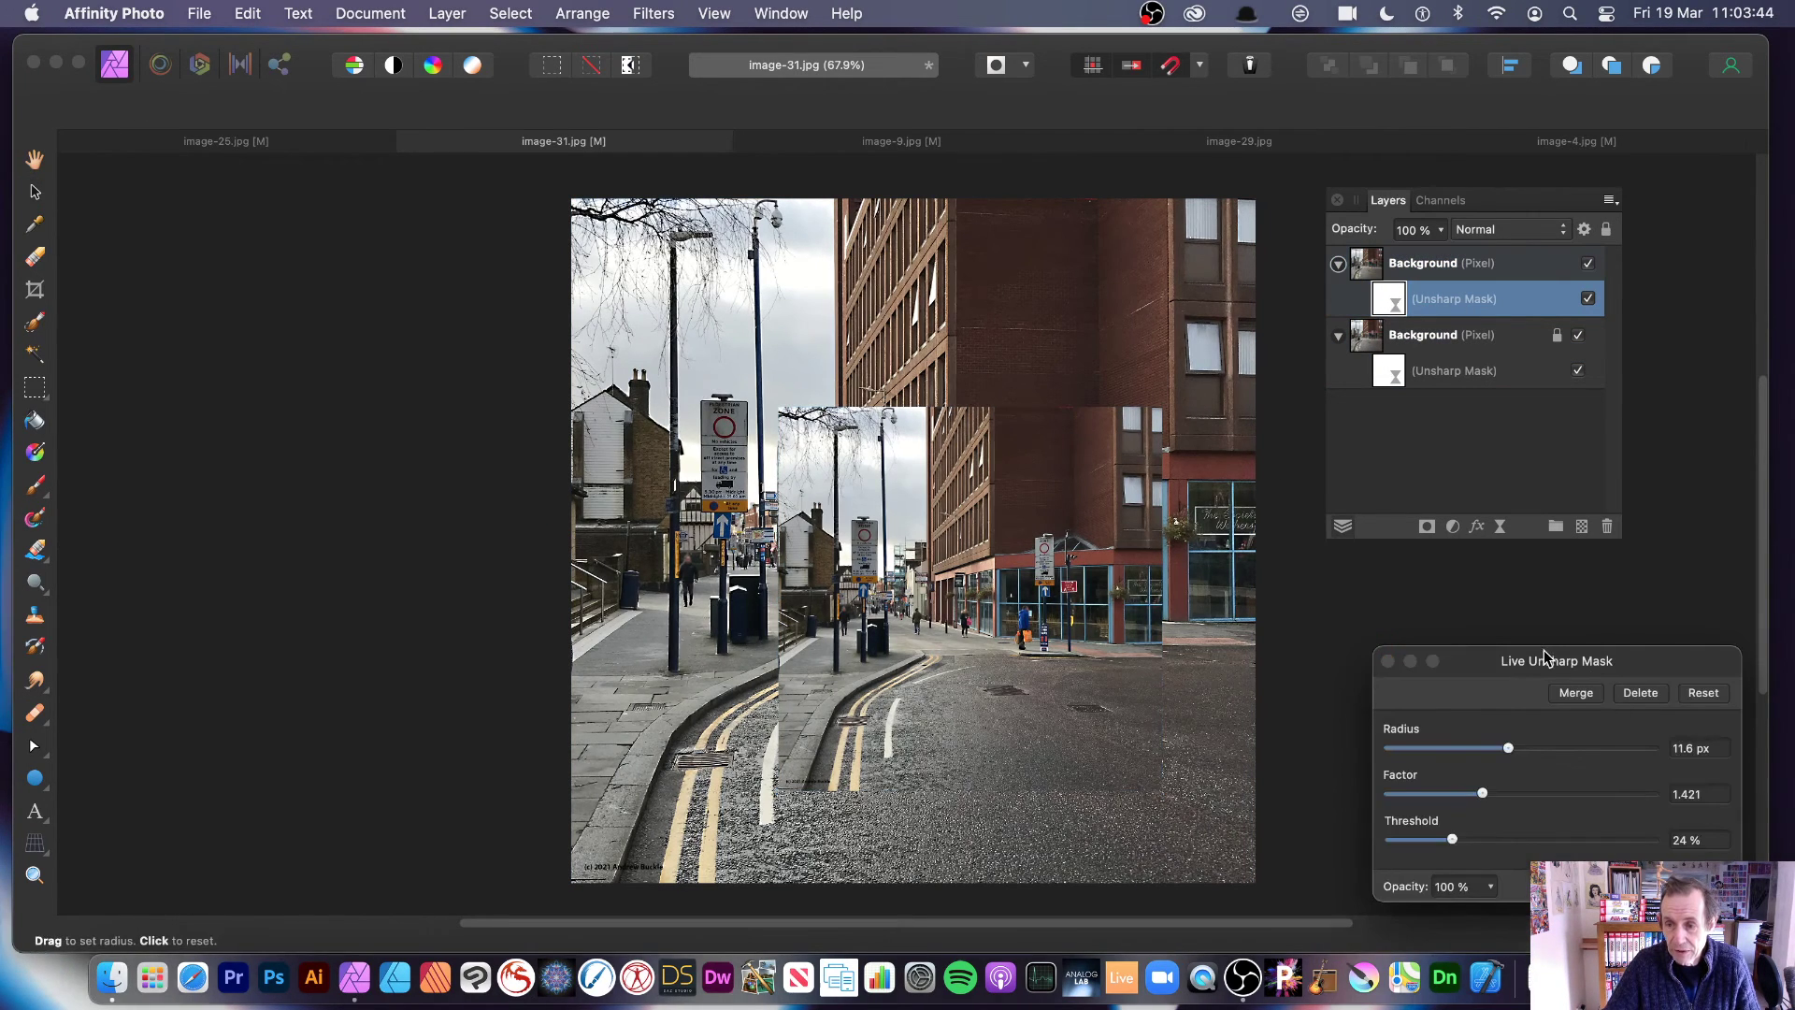
pyautogui.moveTo(1546, 659); pyautogui.dragTo(458, 412)
pyautogui.moveTo(406, 507); pyautogui.dragTo(499, 520)
pyautogui.moveTo(393, 546); pyautogui.dragTo(407, 592)
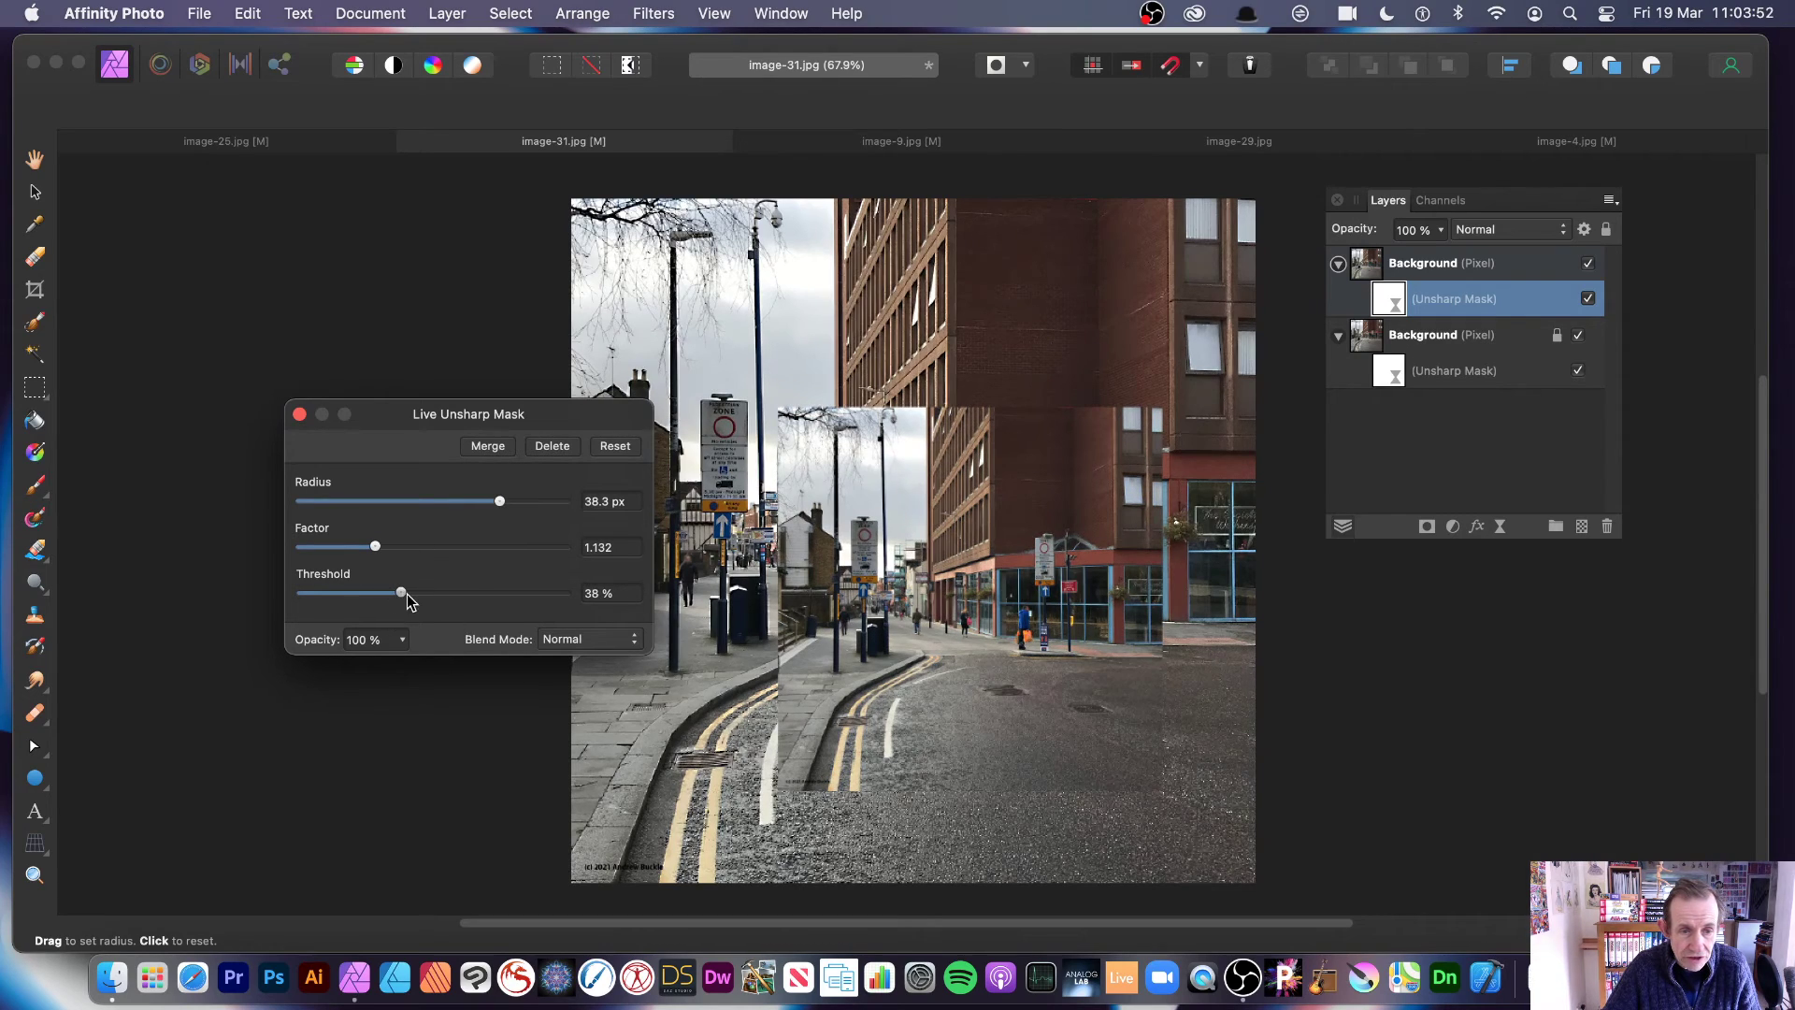
# Step: Give the copy 40 % threshold and Lighter Colour blend, then reopen the original's Unsharp Mask
pyautogui.click(587, 639)
pyautogui.click(577, 682)
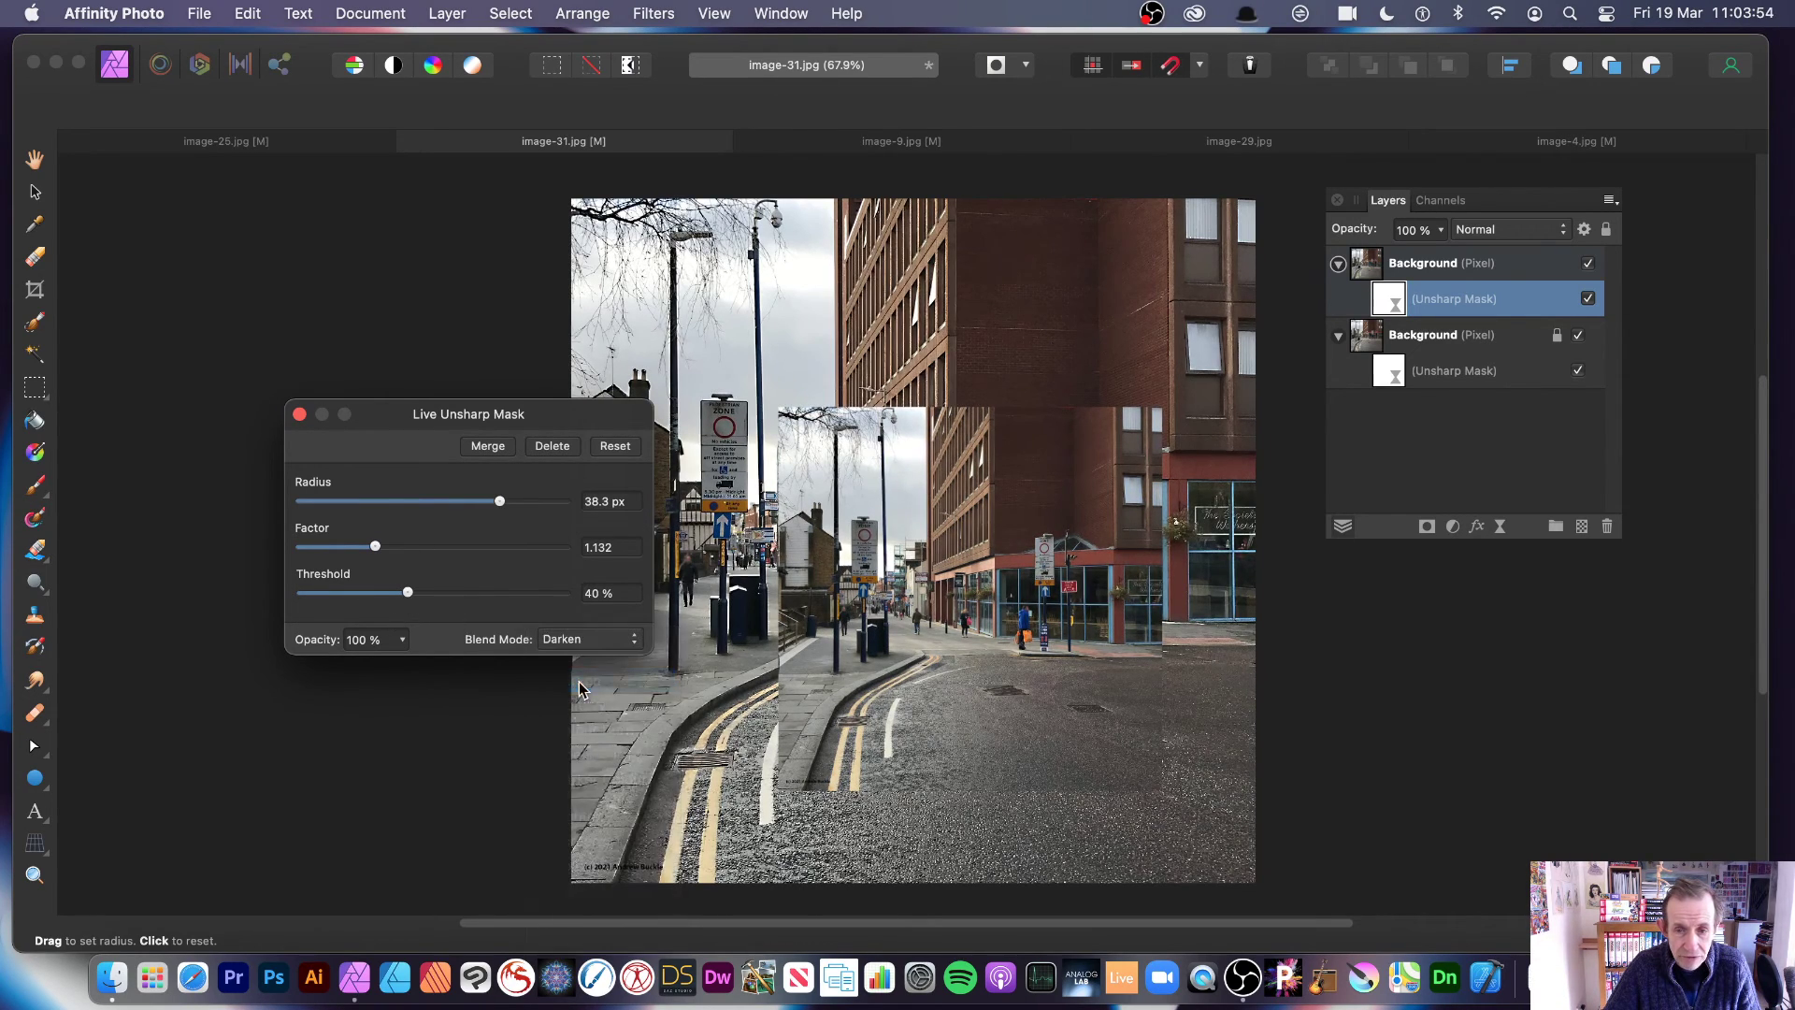
pyautogui.click(588, 639)
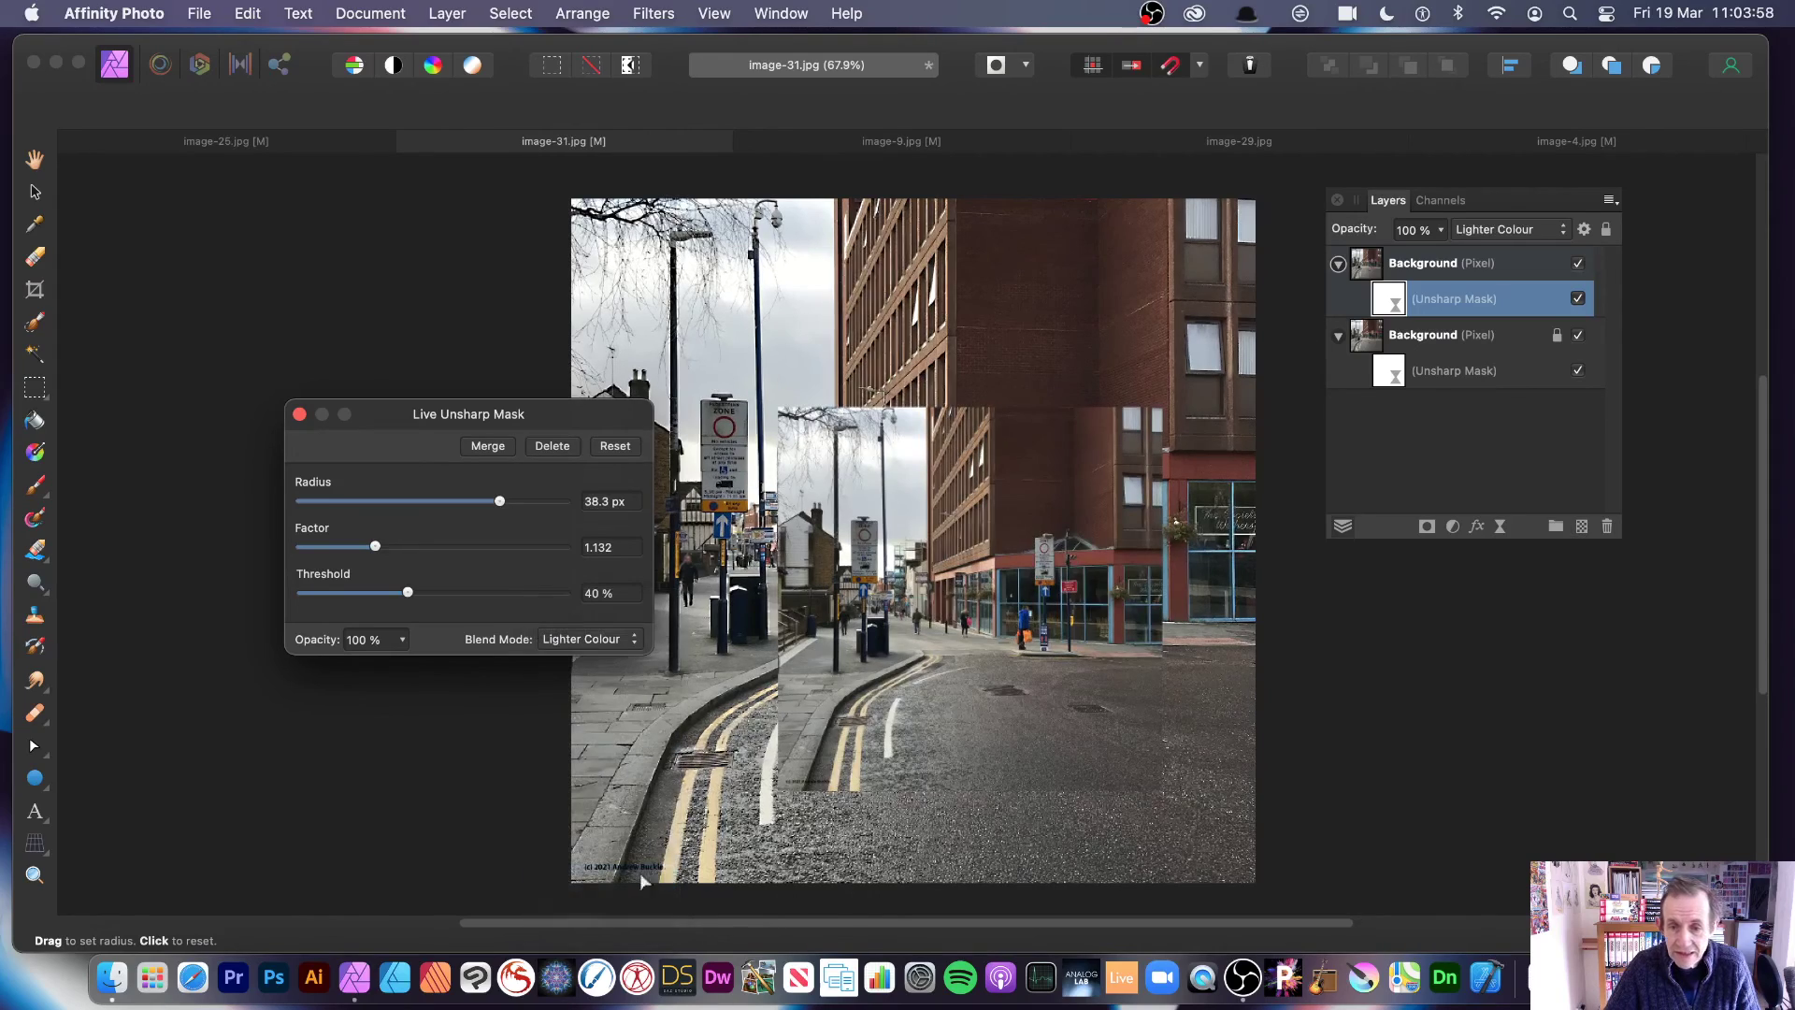
pyautogui.click(636, 883)
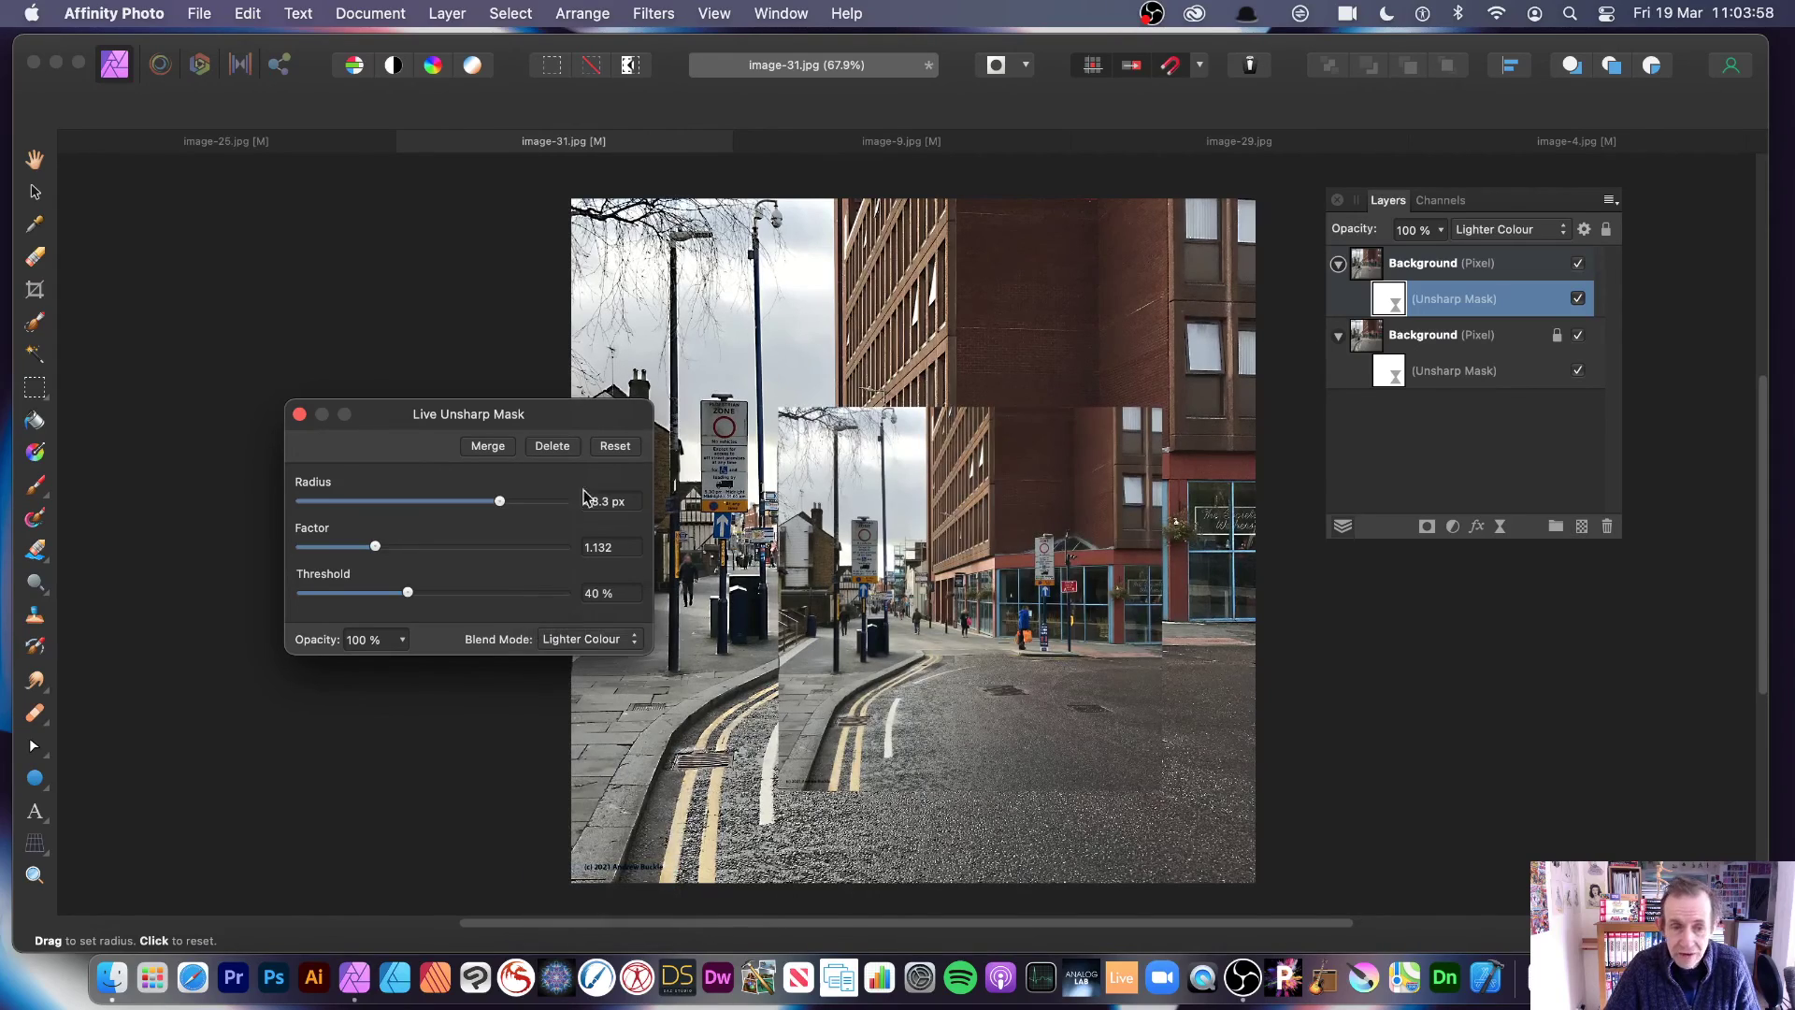
pyautogui.click(300, 414)
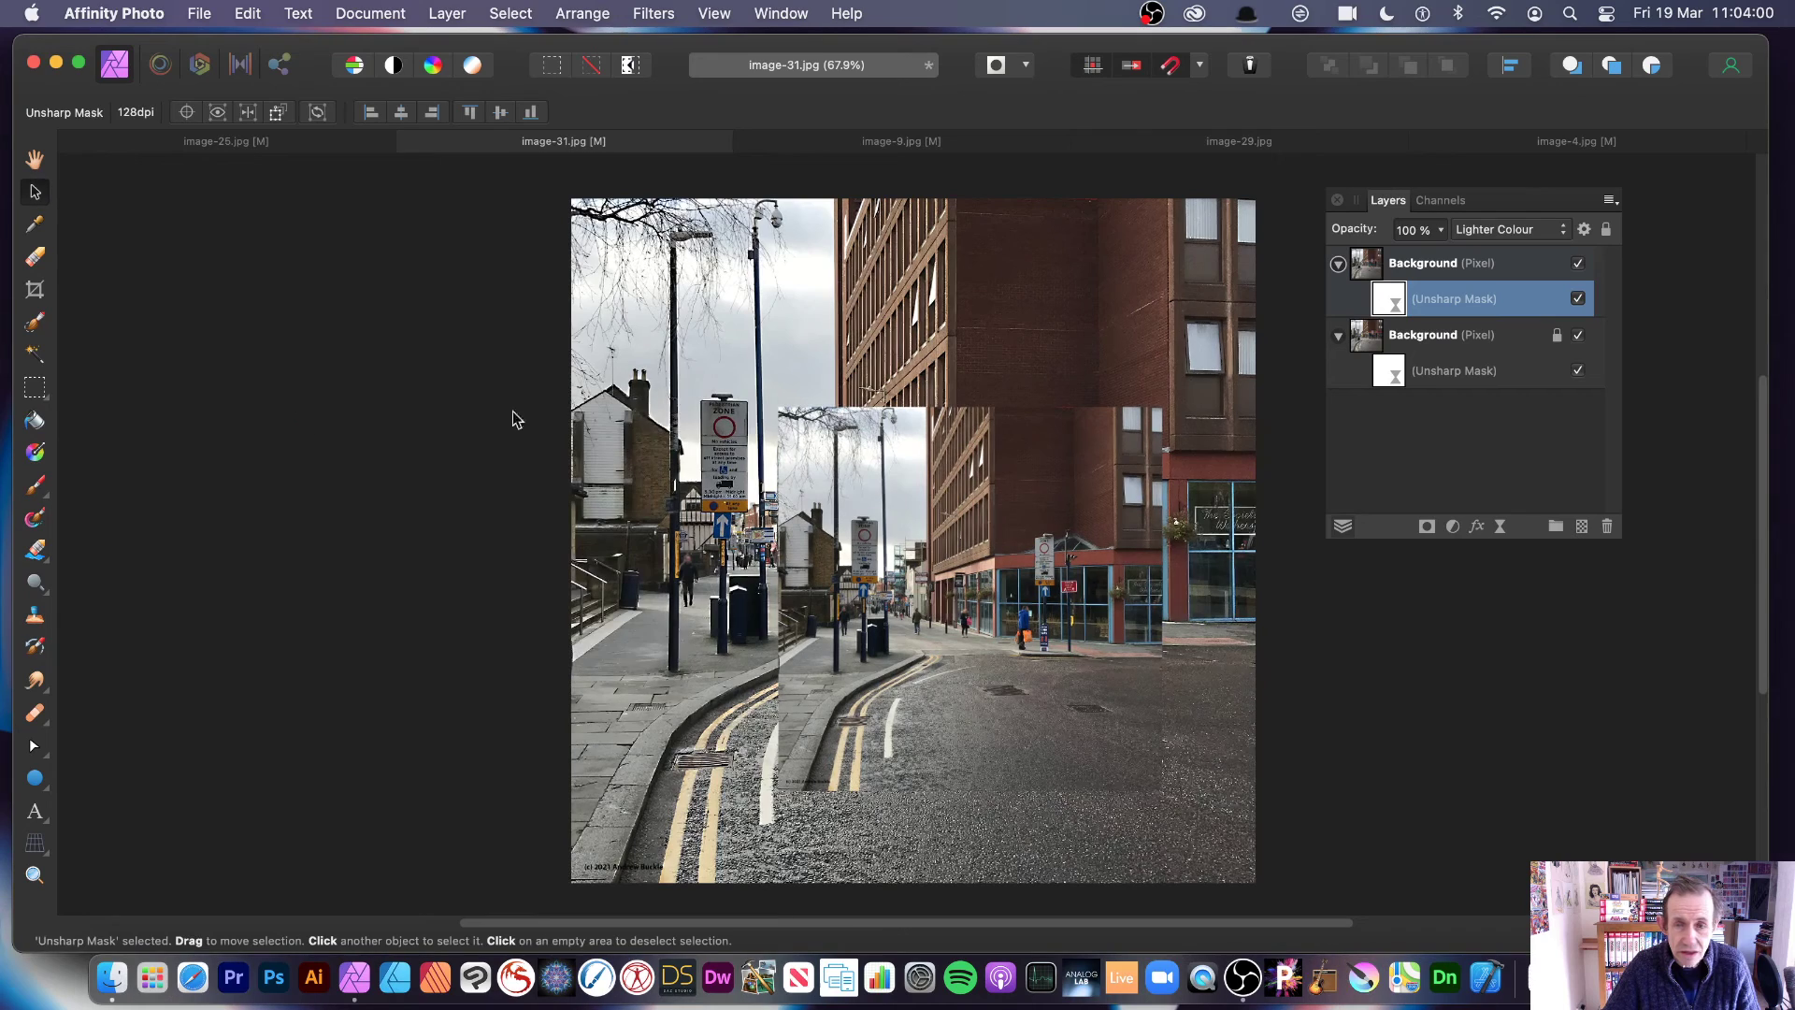
pyautogui.doubleClick(1391, 376)
pyautogui.moveTo(1550, 675); pyautogui.dragTo(616, 555)
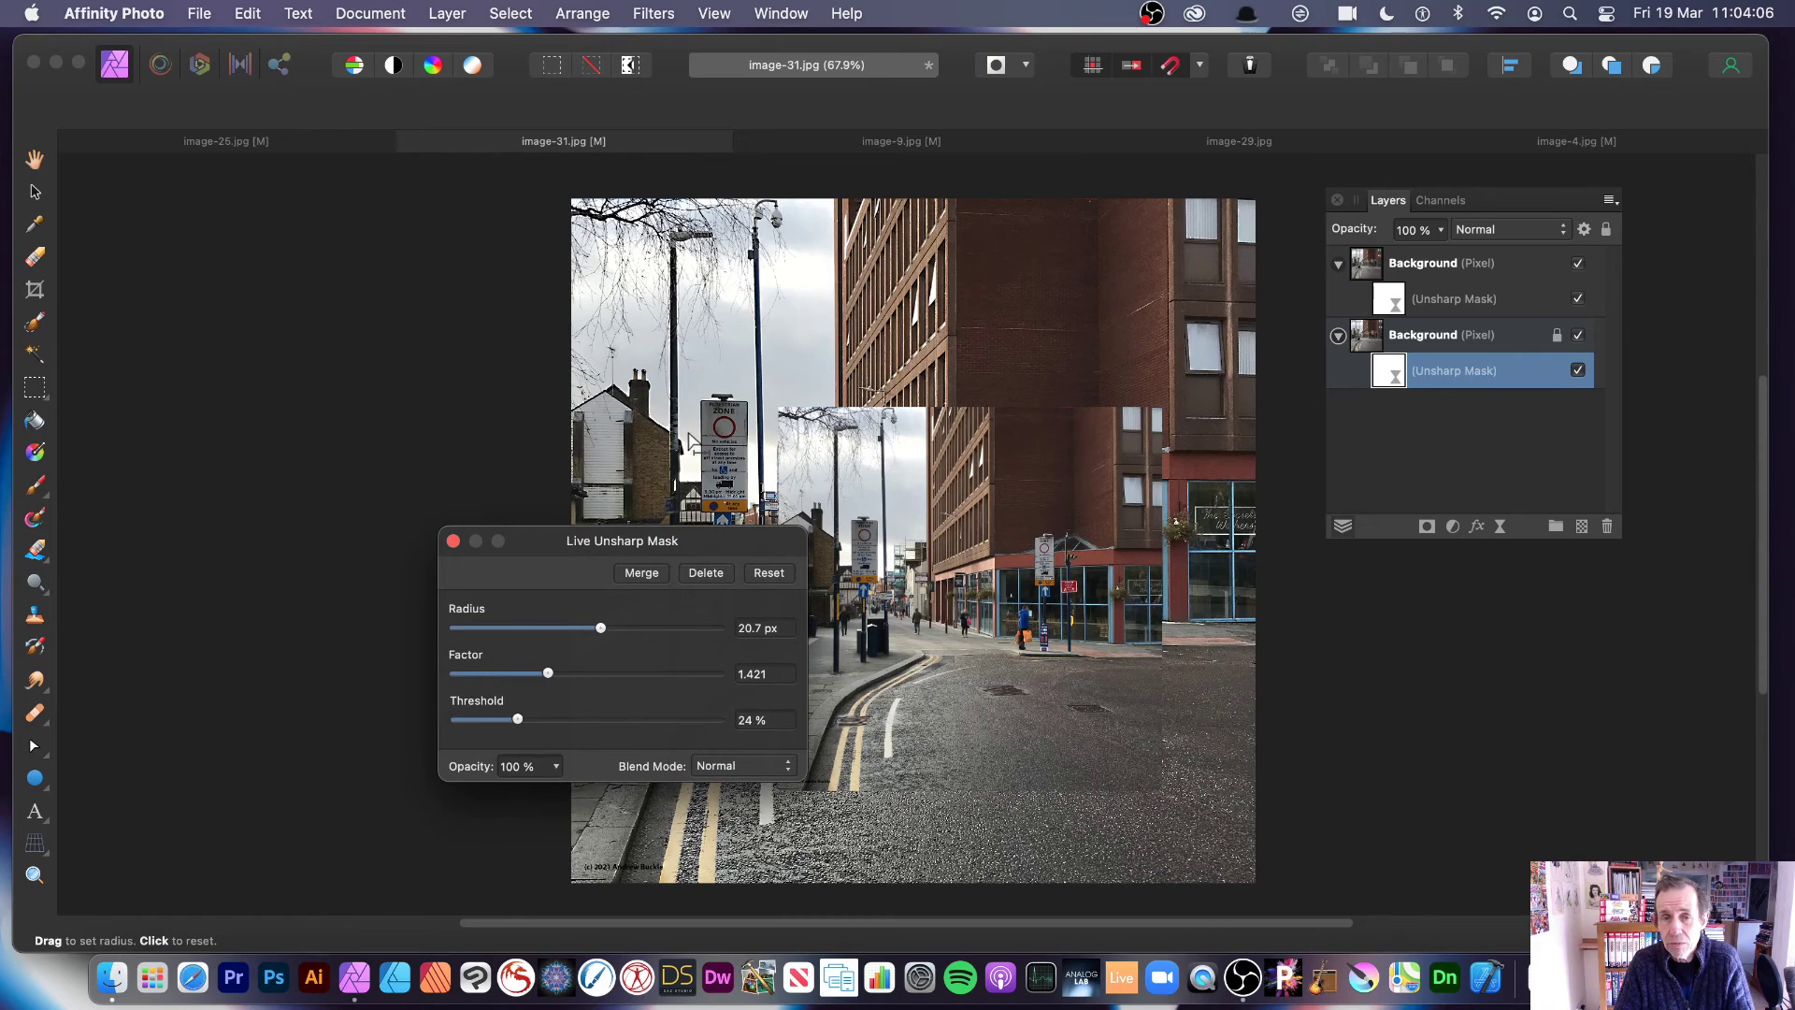